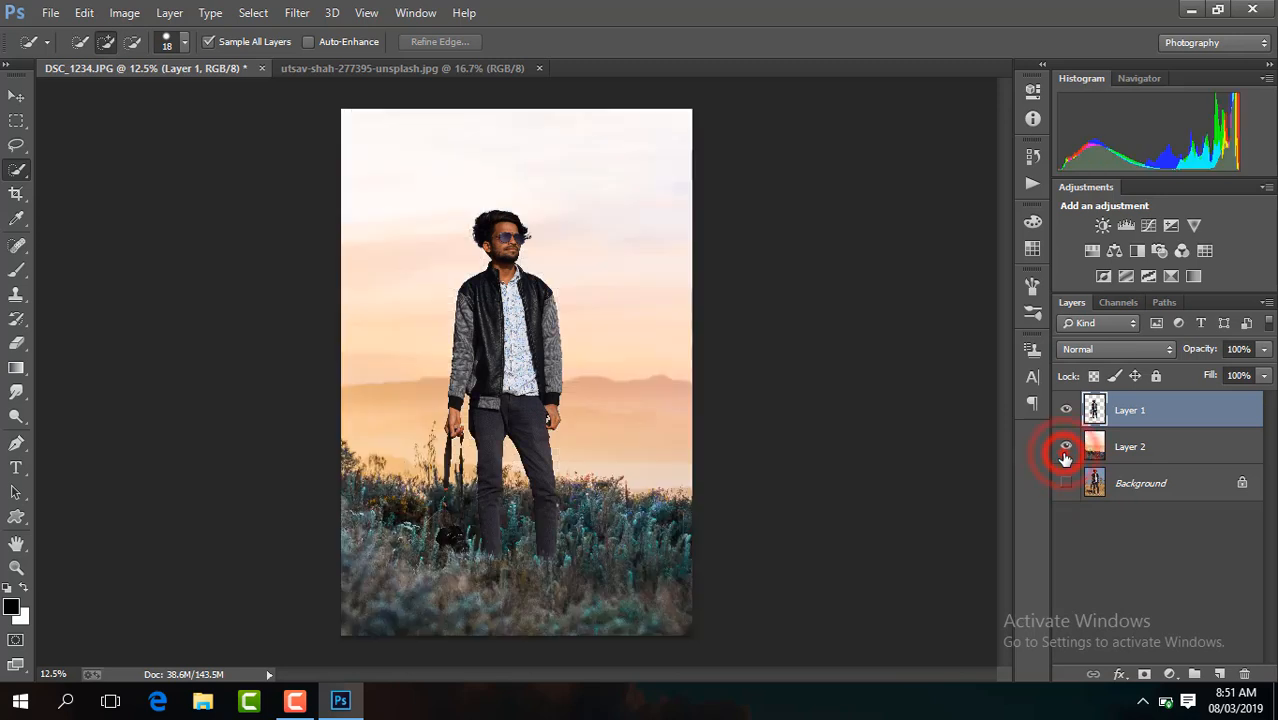
Reposition the cutout of the man on Layer 1 so his legs stand in the grass of the Layer 2 background
click(1065, 450)
click(1065, 450)
key(ctrl+plus)
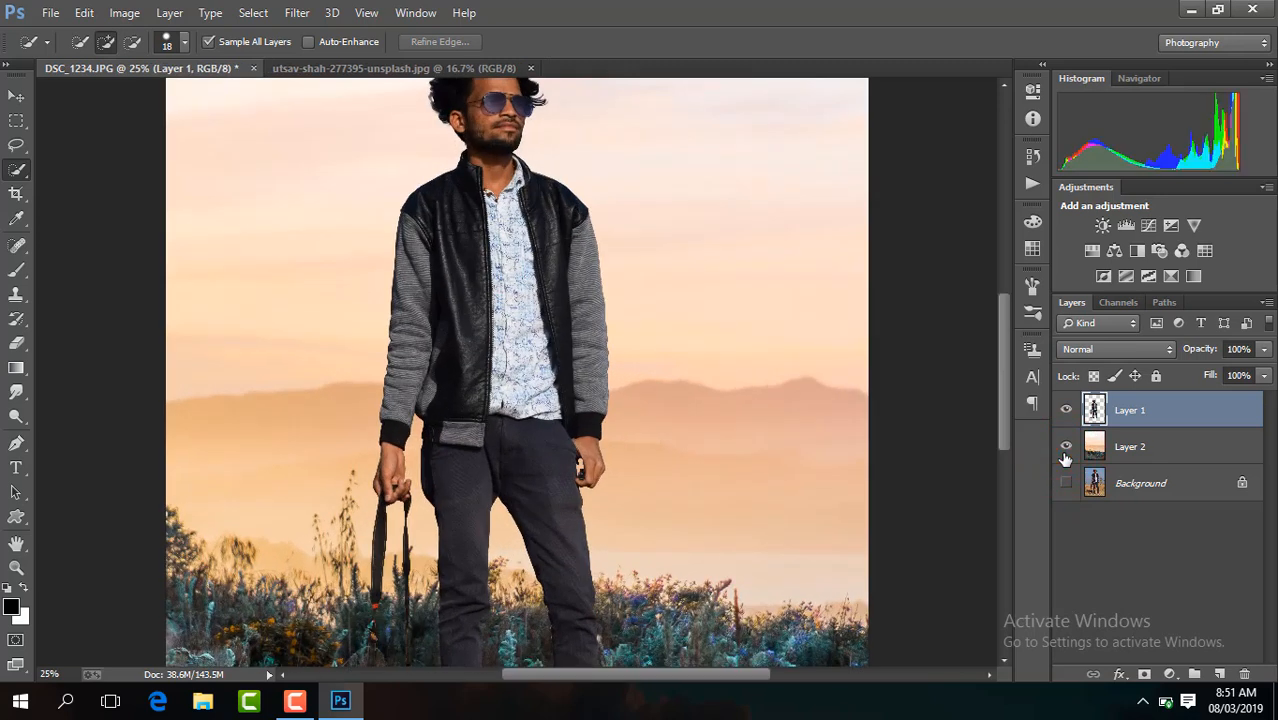
drag(1003, 398, 1016, 462)
click(15, 96)
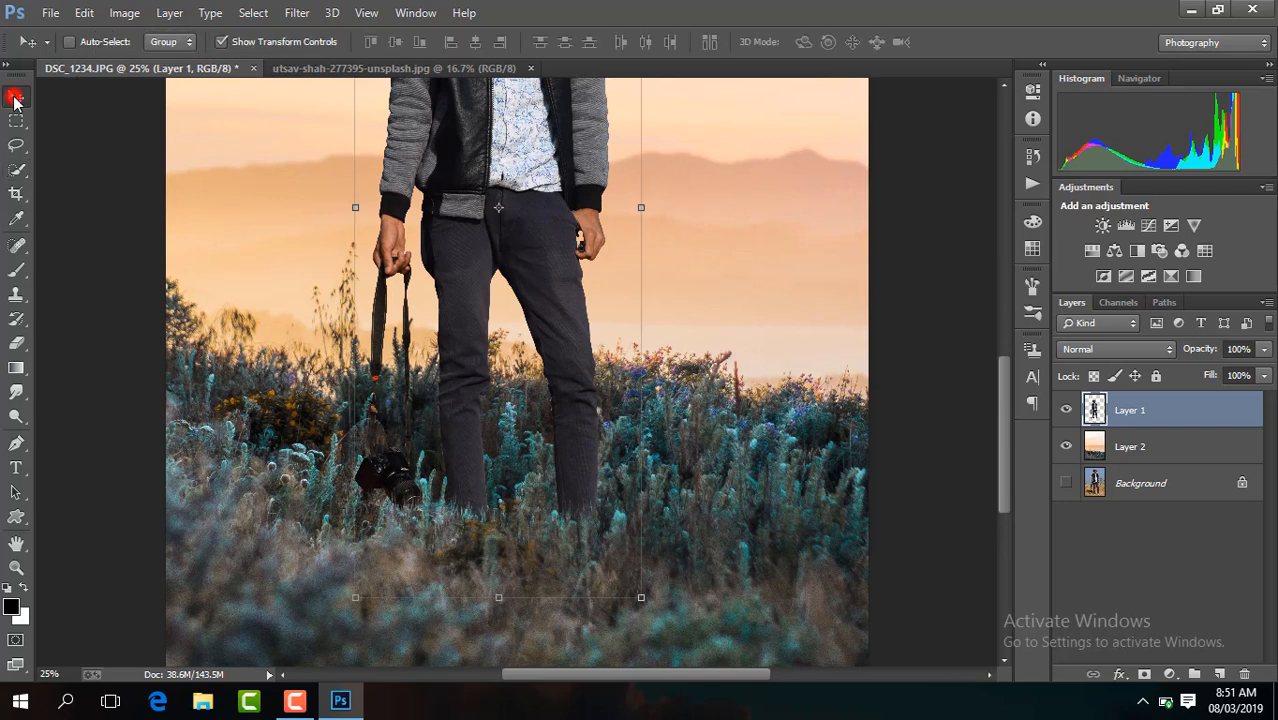
drag(590, 366, 583, 352)
key(ctrl+minus)
key(ctrl+minus)
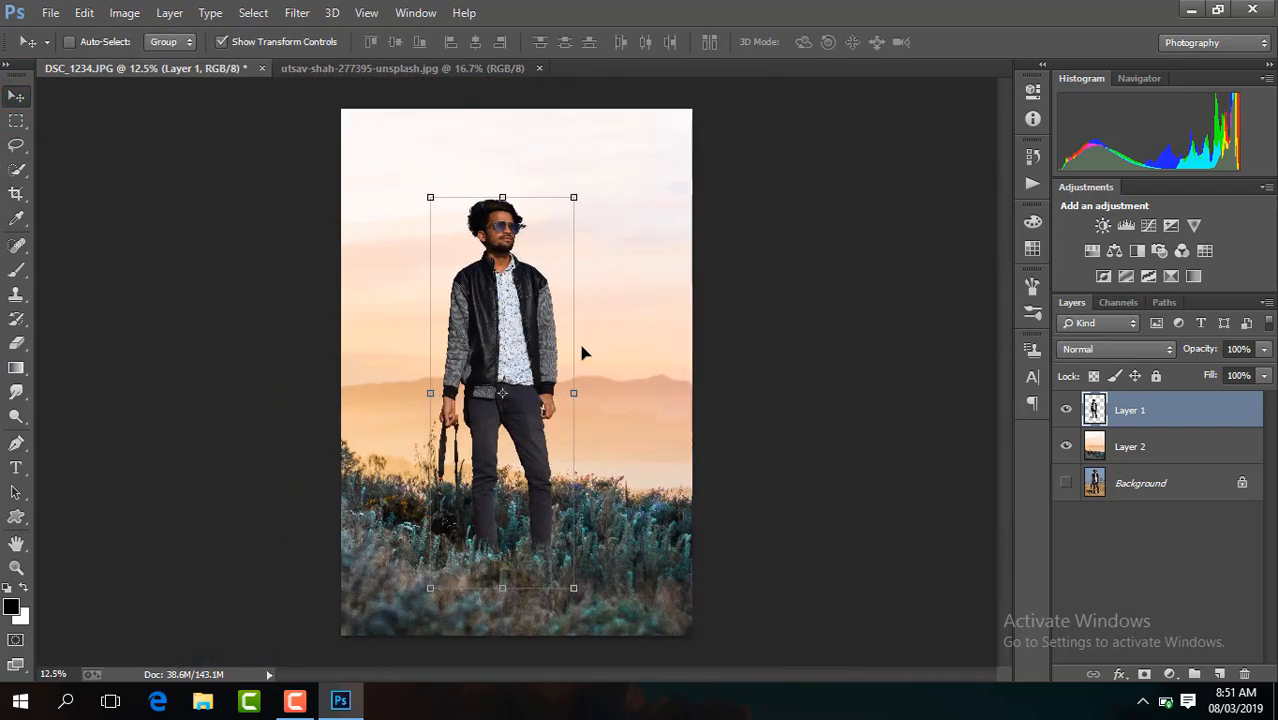
drag(542, 288, 548, 294)
Apply a Shadows/Highlights adjustment to the man on Layer 1 with shadows at 35% and highlights at 0%
click(115, 16)
mouse_move(160, 58)
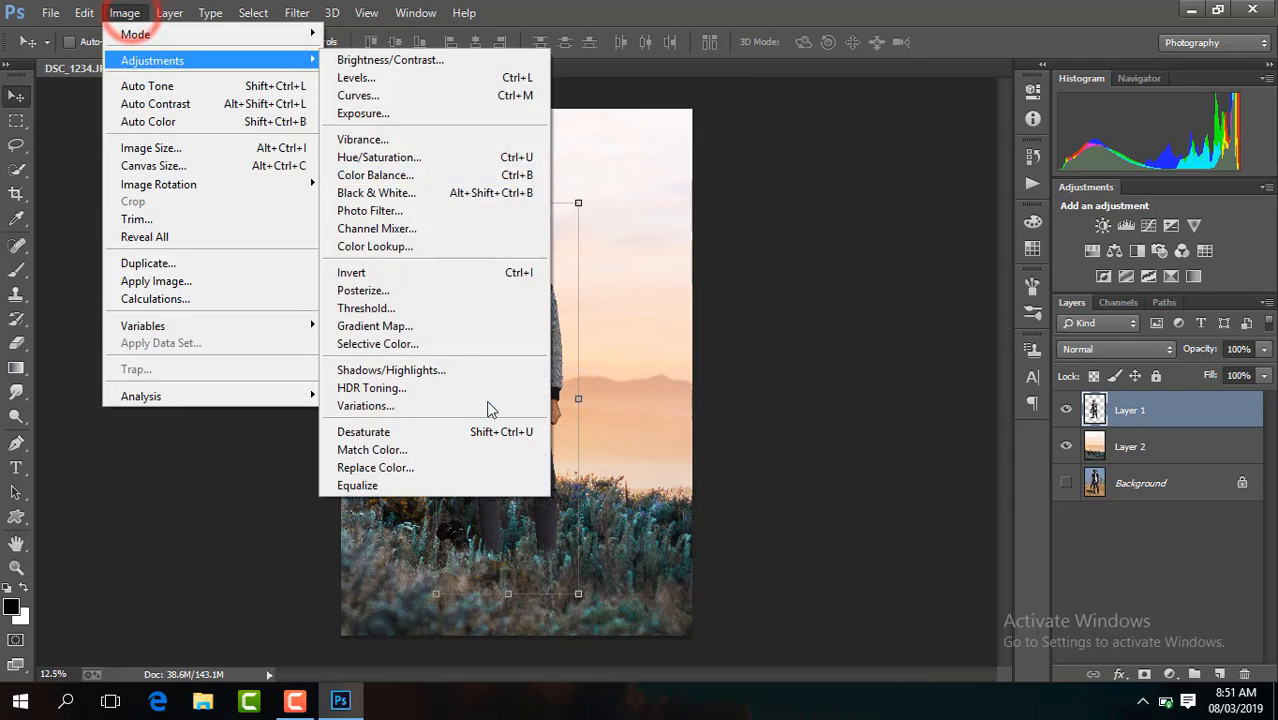
click(475, 374)
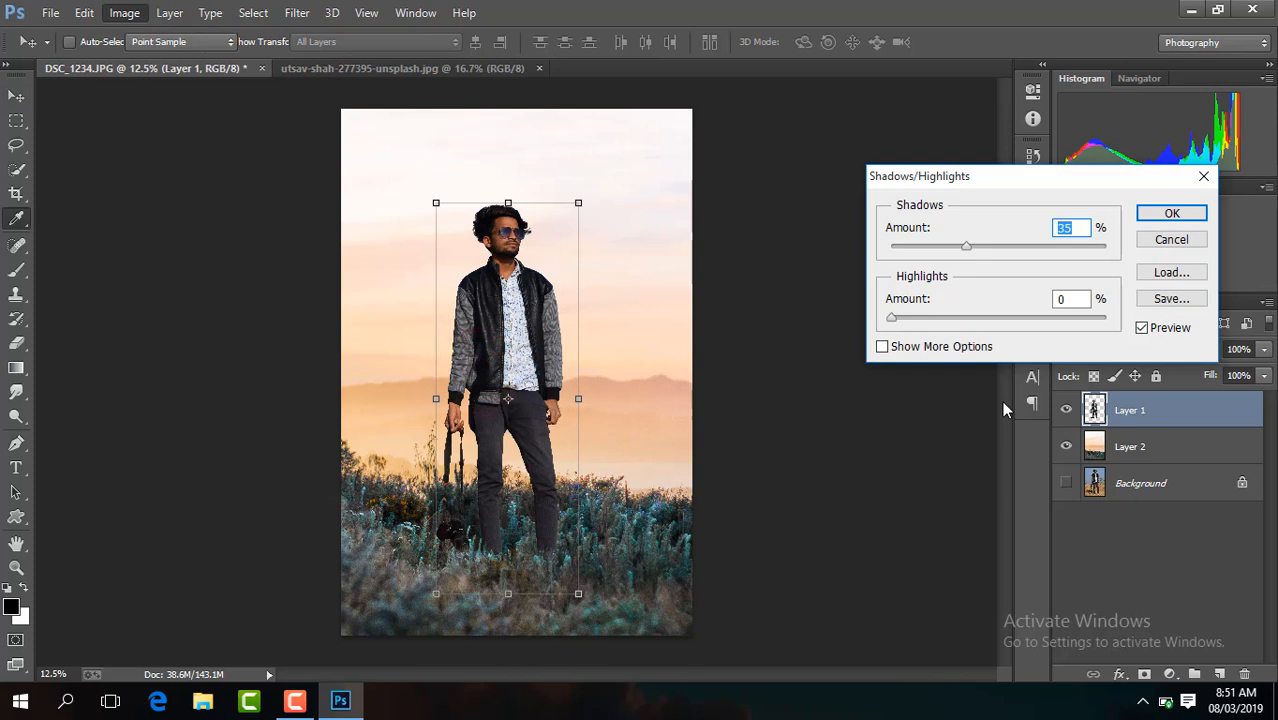
click(1168, 214)
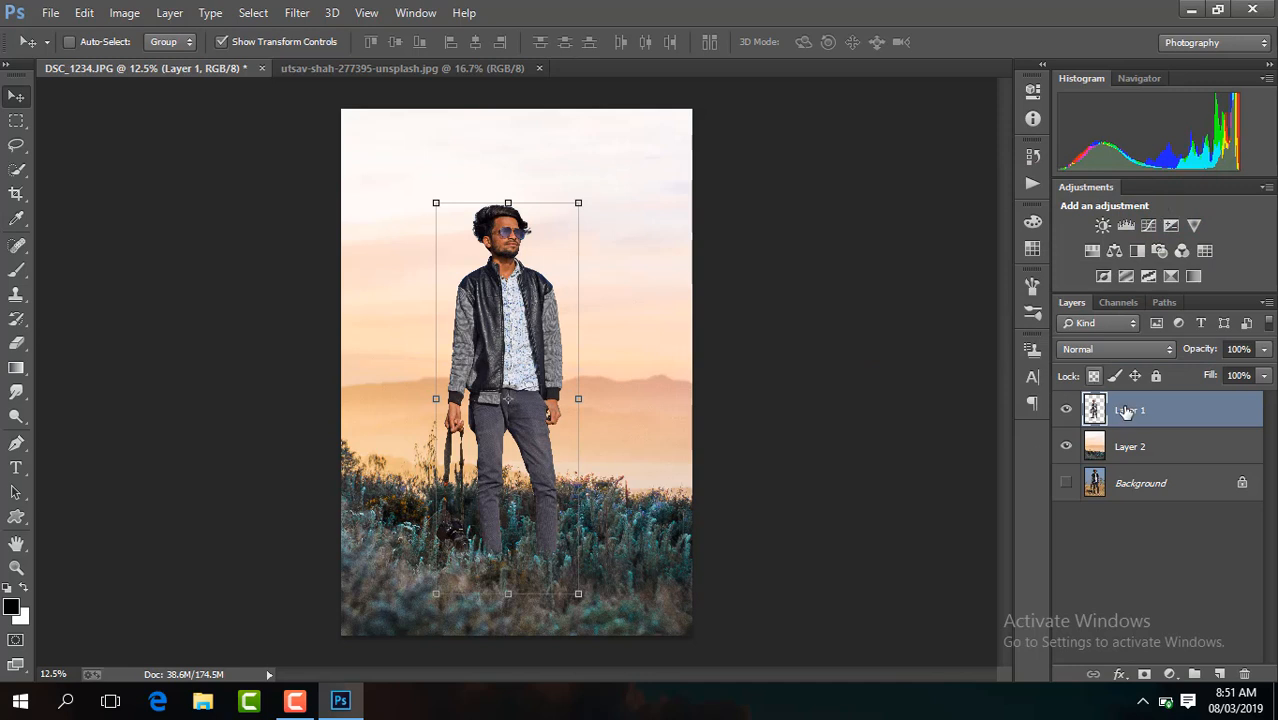
Start a Camera Raw filter on Layer 1 and set exposure to +0.15 and contrast to +43
click(297, 12)
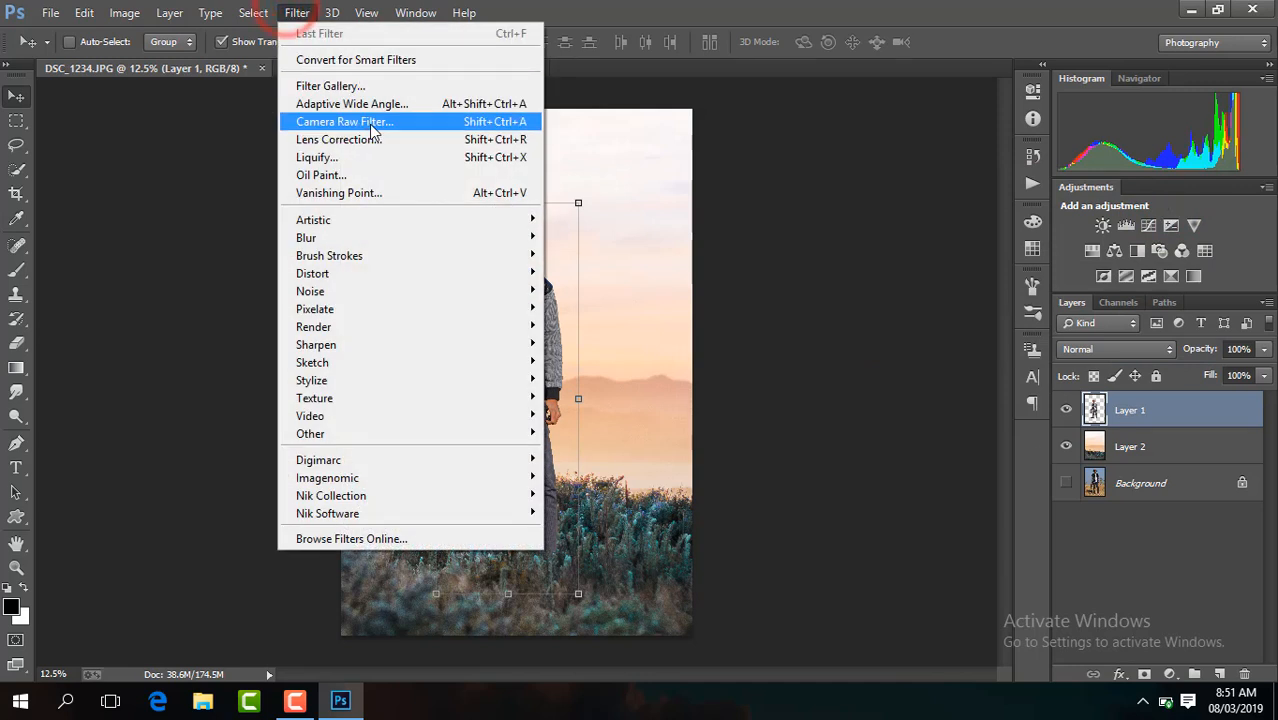
click(366, 122)
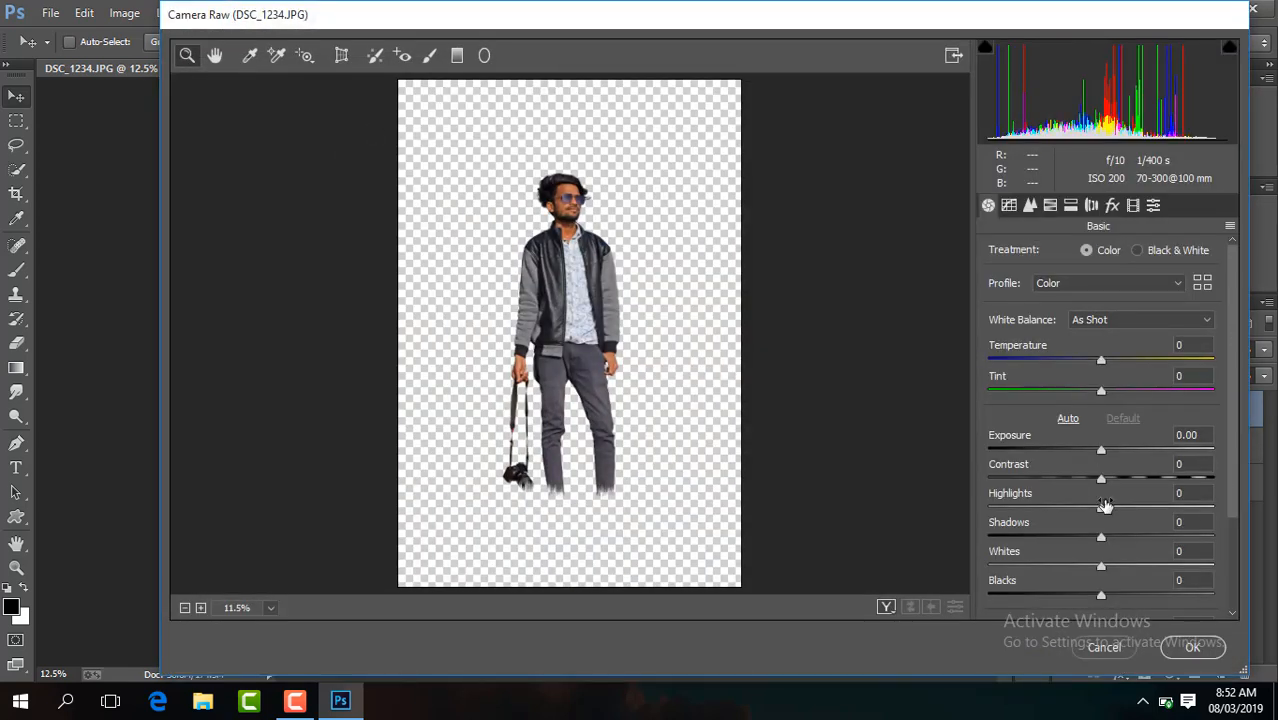
drag(1100, 450, 1150, 478)
click(568, 300)
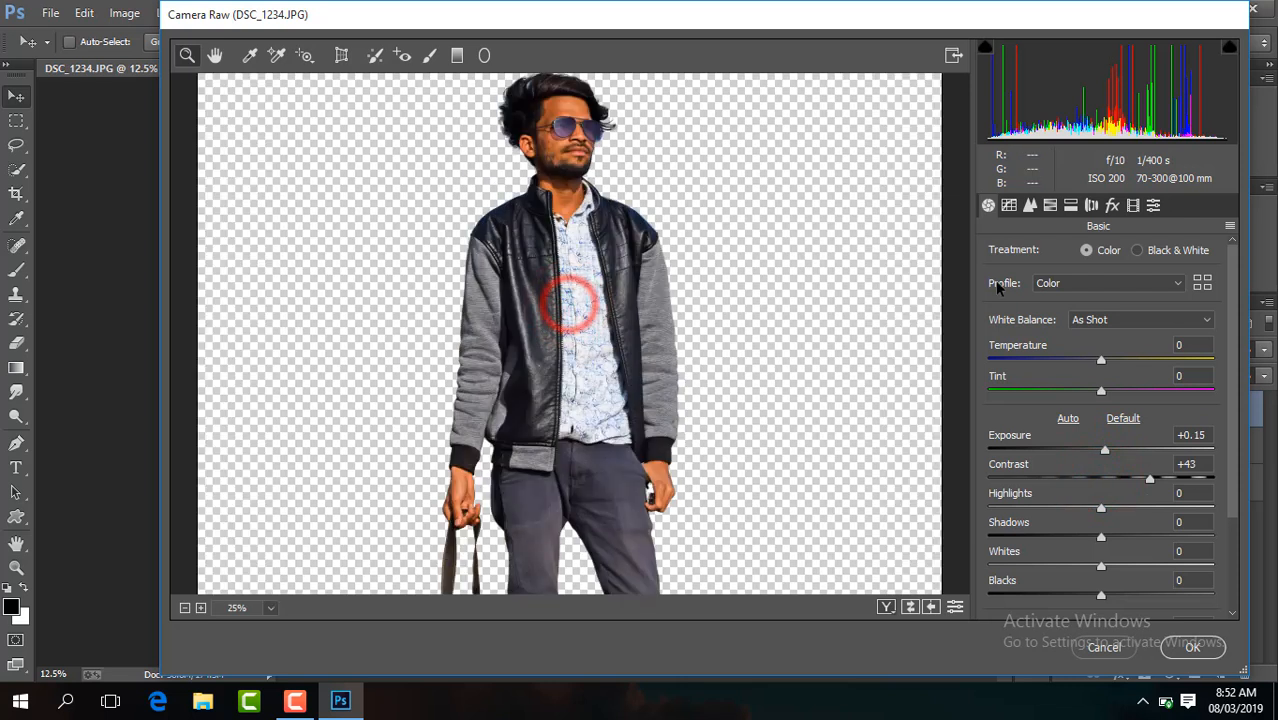
Set the saturation of both yellows and greens to -100 in the HSL adjustments for the man
click(1050, 205)
click(1052, 250)
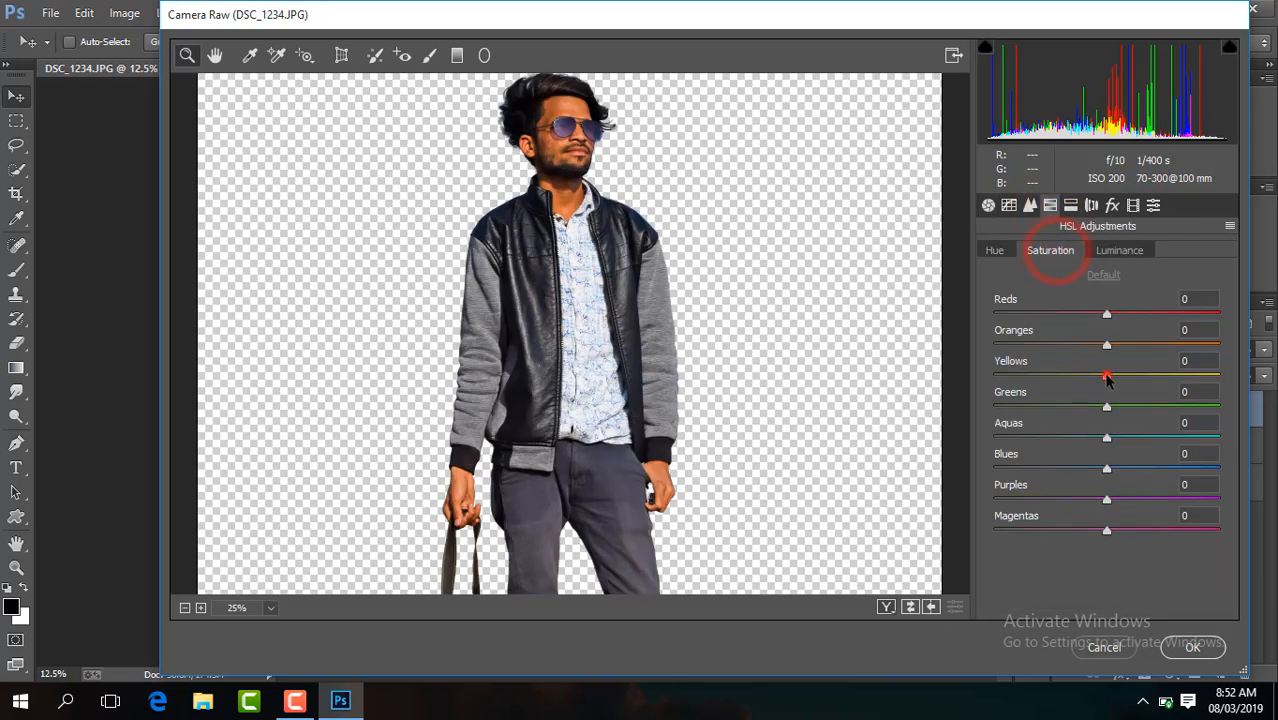
click(1106, 378)
text(-100)
key(Return)
click(1110, 407)
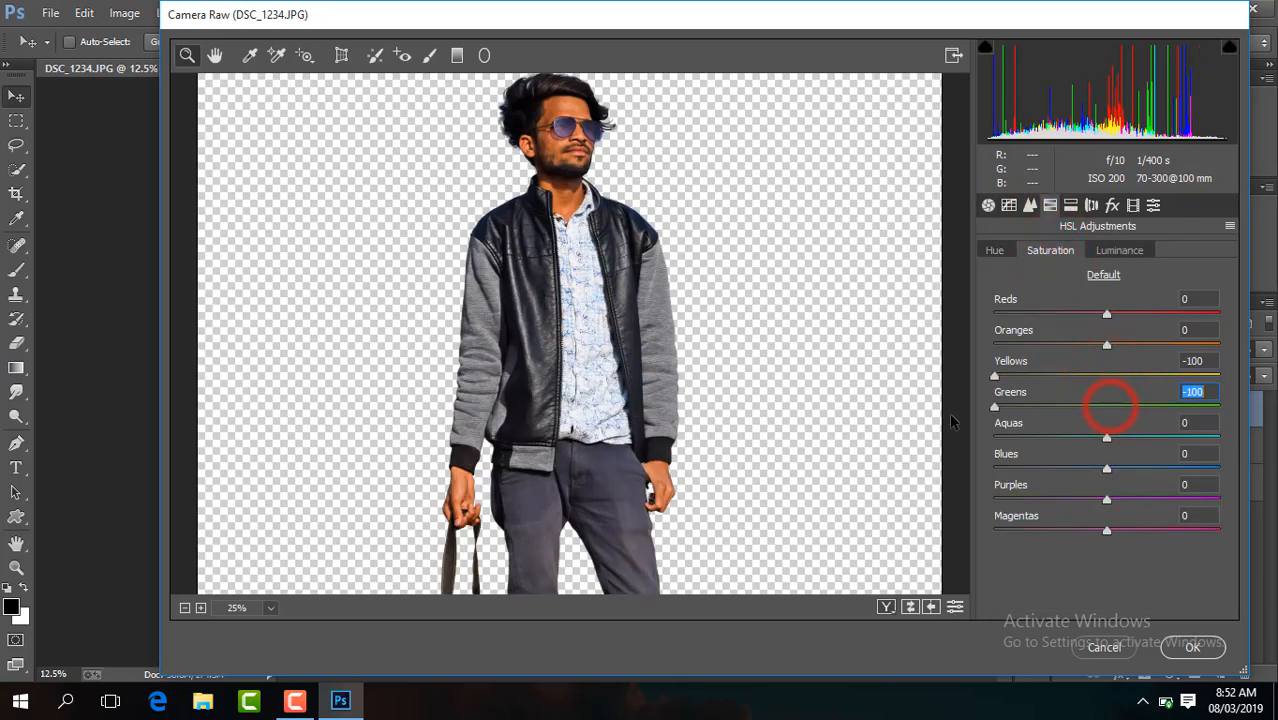
Reduce the man's contrast to +28 and shift the white balance temperature slightly toward blue
click(988, 205)
click(1150, 480)
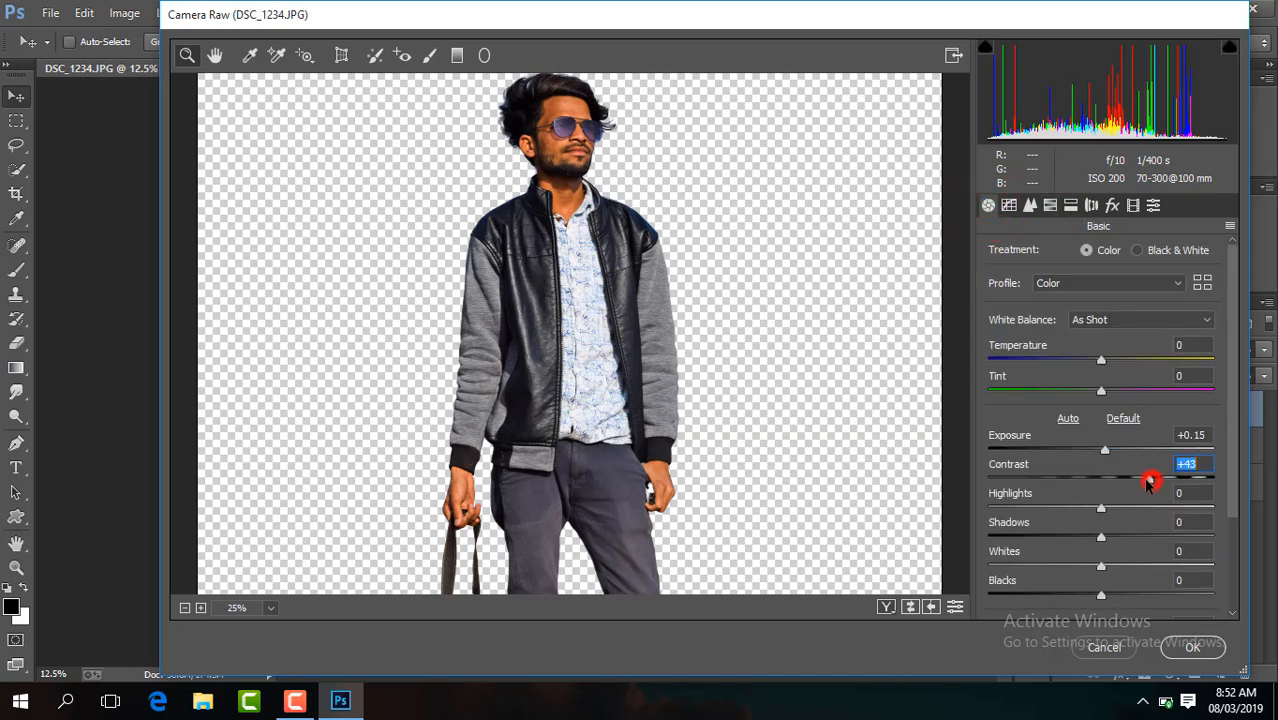
drag(1150, 482, 1135, 485)
drag(1100, 362, 1094, 360)
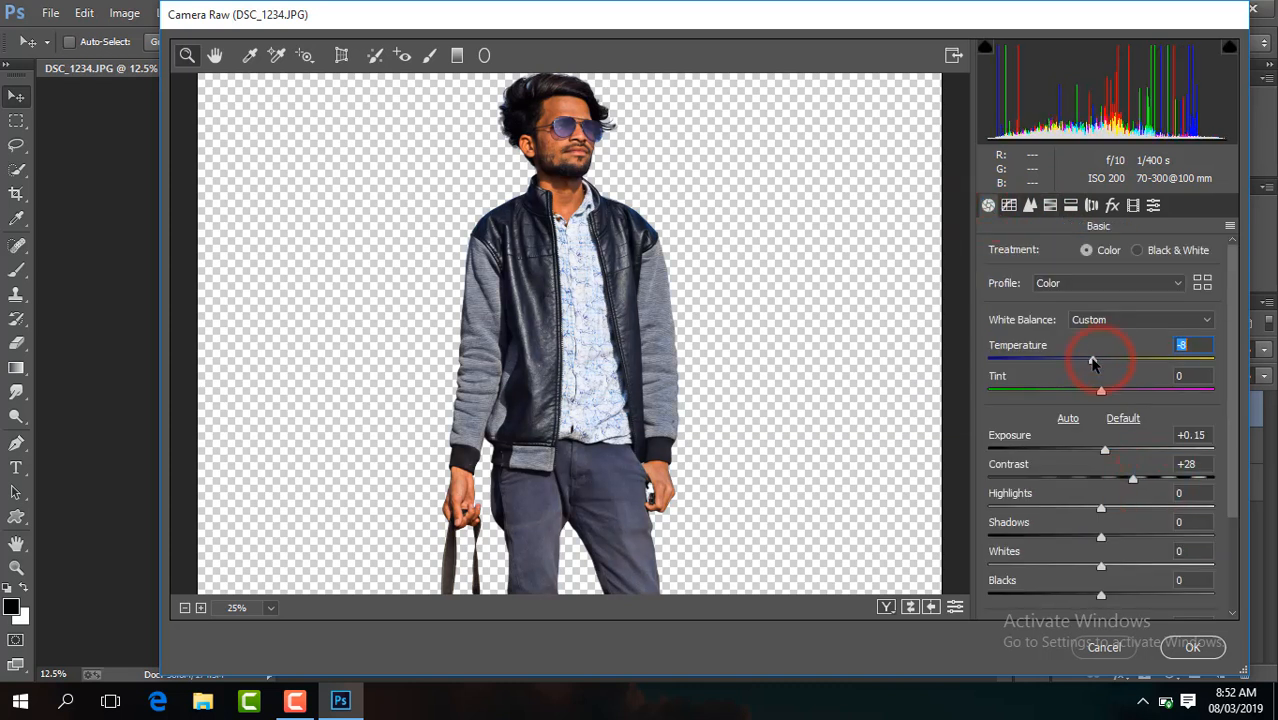
Set the man's blacks to -18, shadows to +54, clarity to +20 and vibrance to +16
scroll(1093, 533, down, 3)
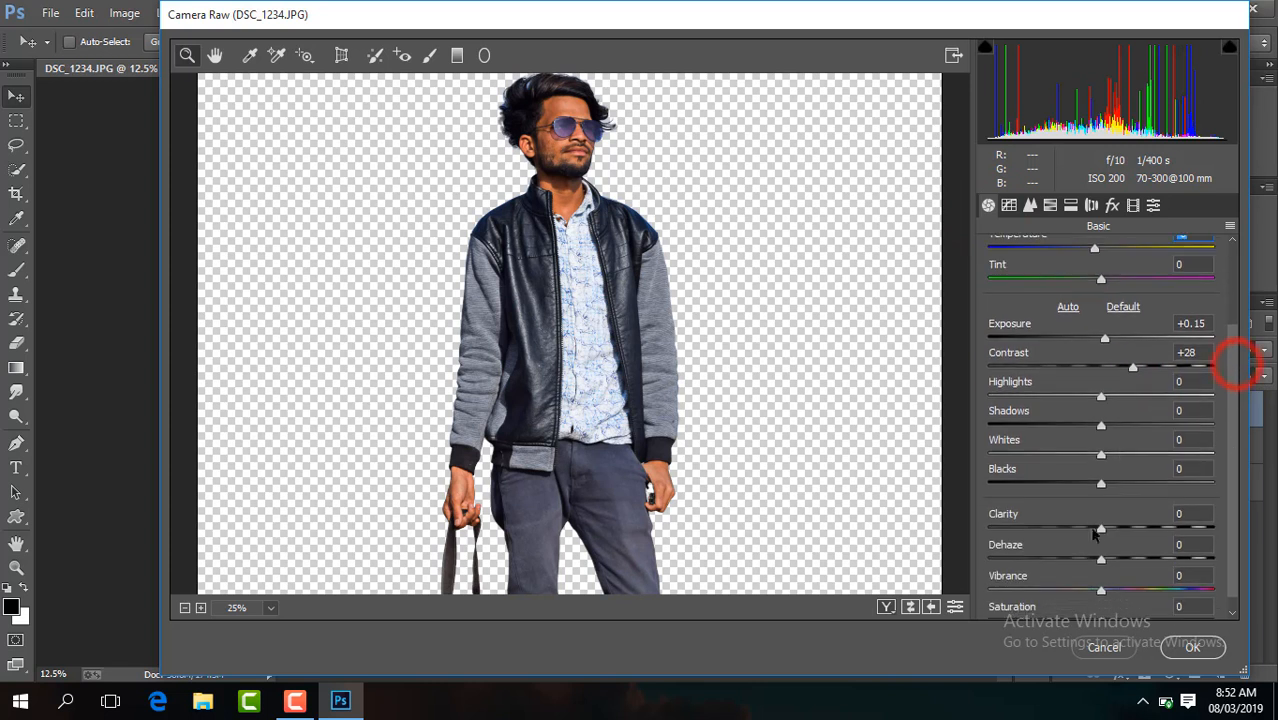
drag(1103, 484, 1084, 487)
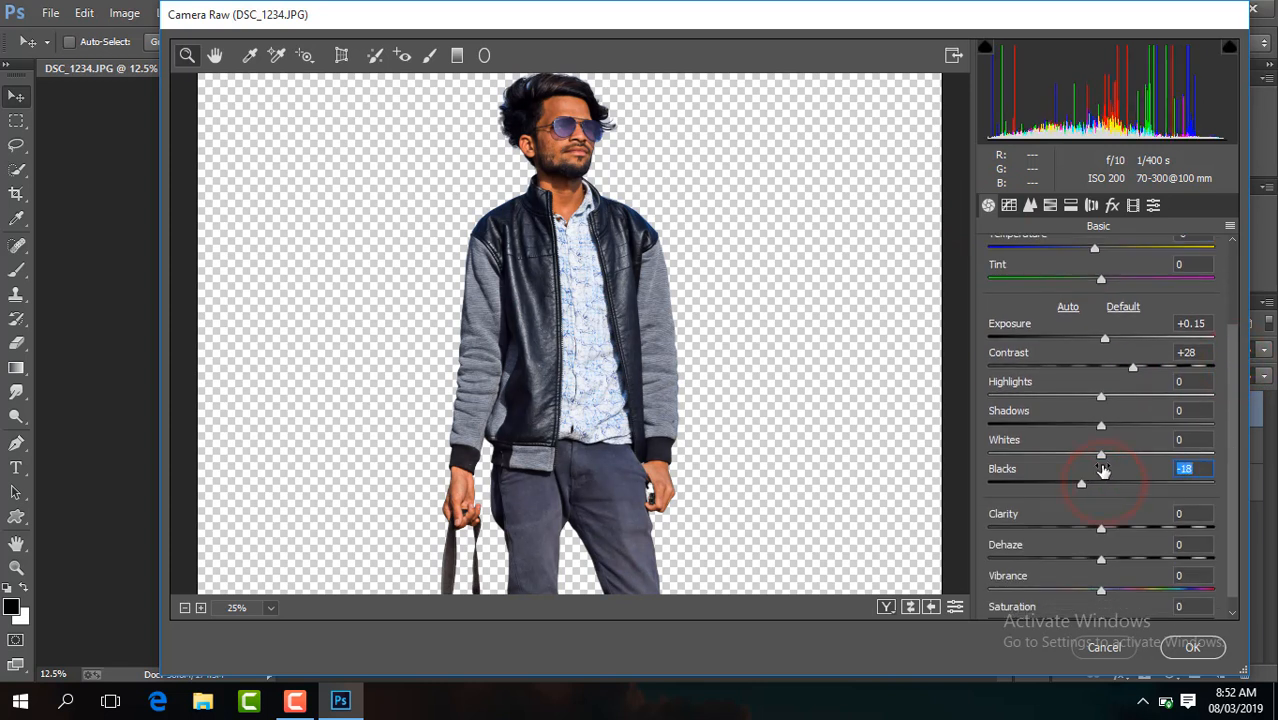
drag(1150, 435, 1166, 437)
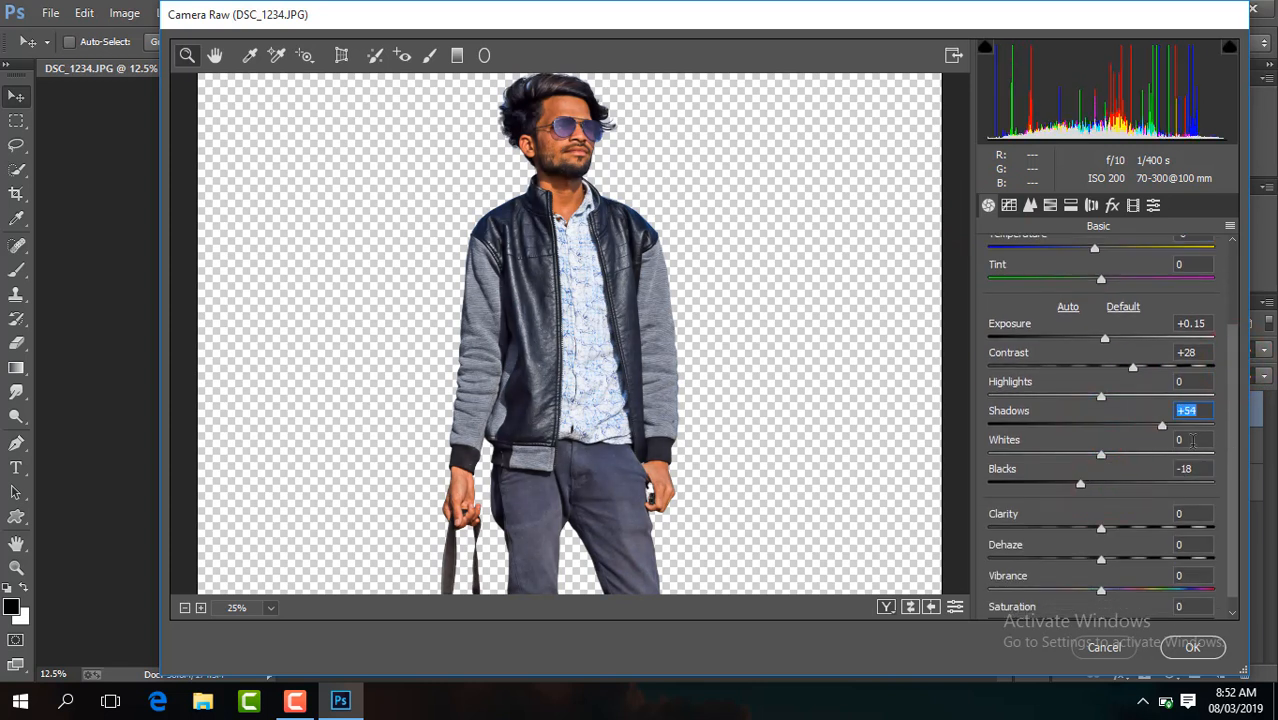
drag(1236, 460, 1228, 548)
drag(1107, 511, 1124, 511)
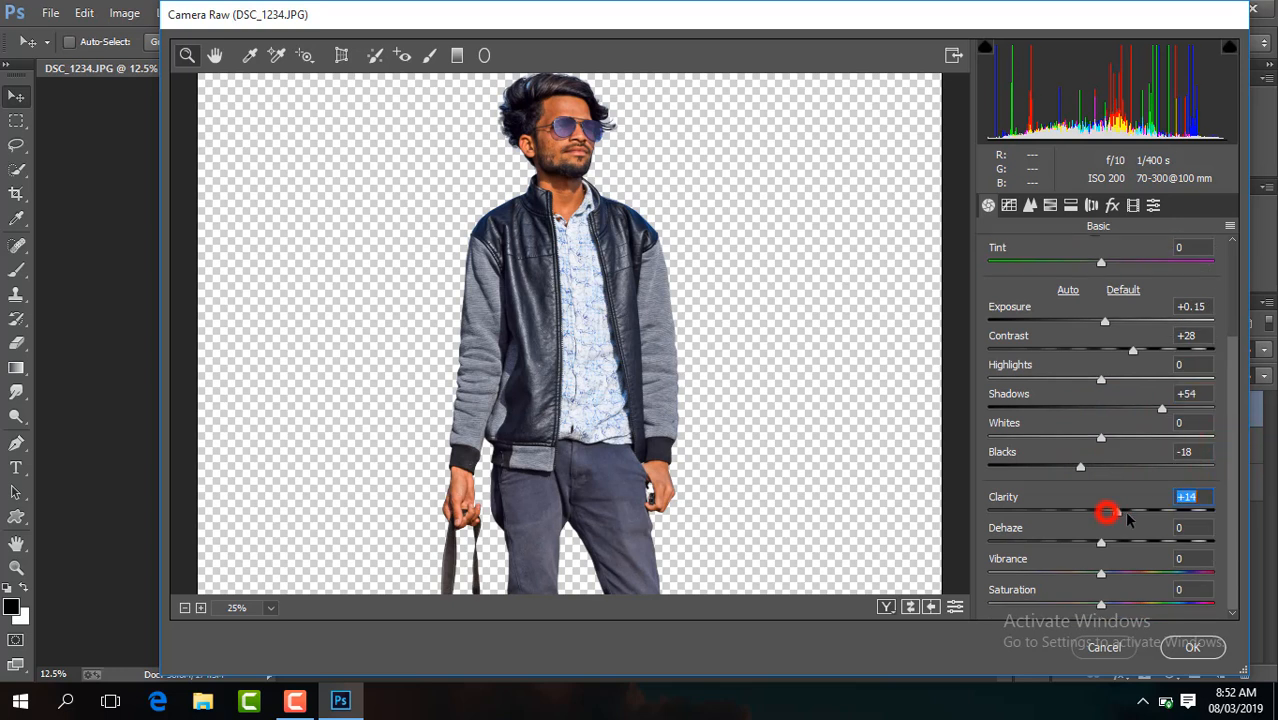
click(1100, 573)
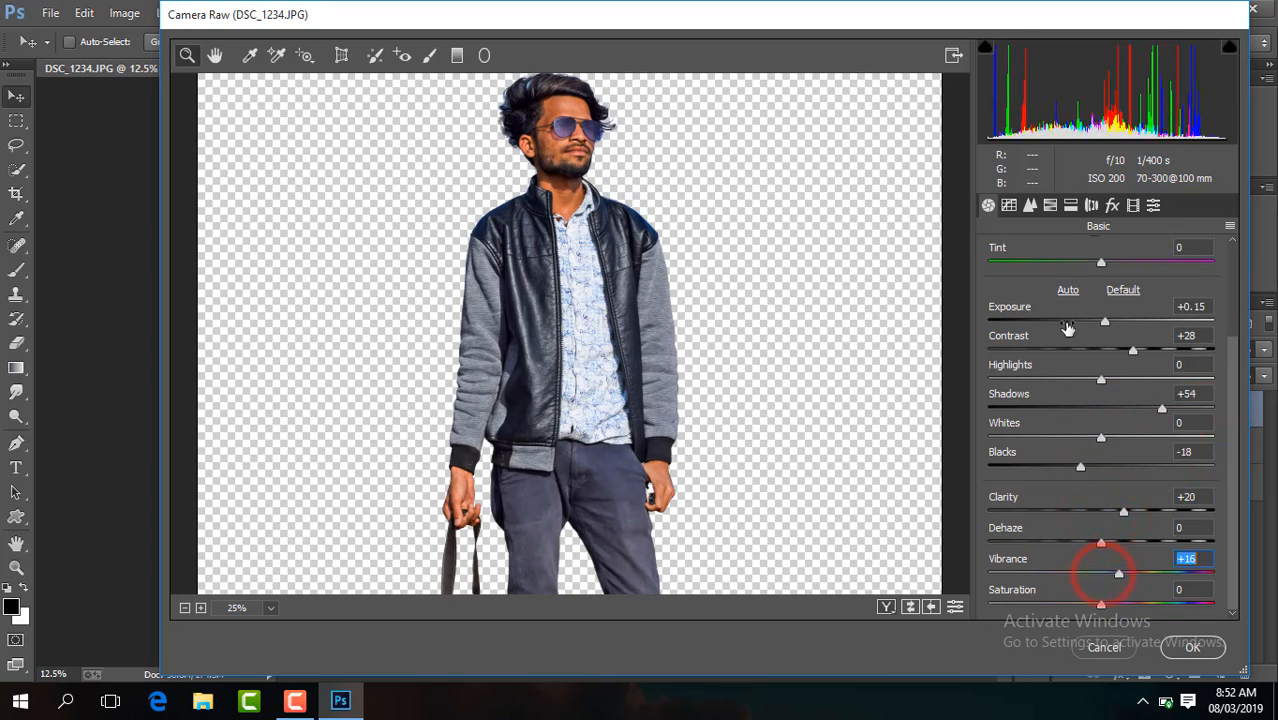
Fine-tune the man's orange tones and raise exposure to +0.35, applying the Camera Raw edits to Layer 1
click(1049, 205)
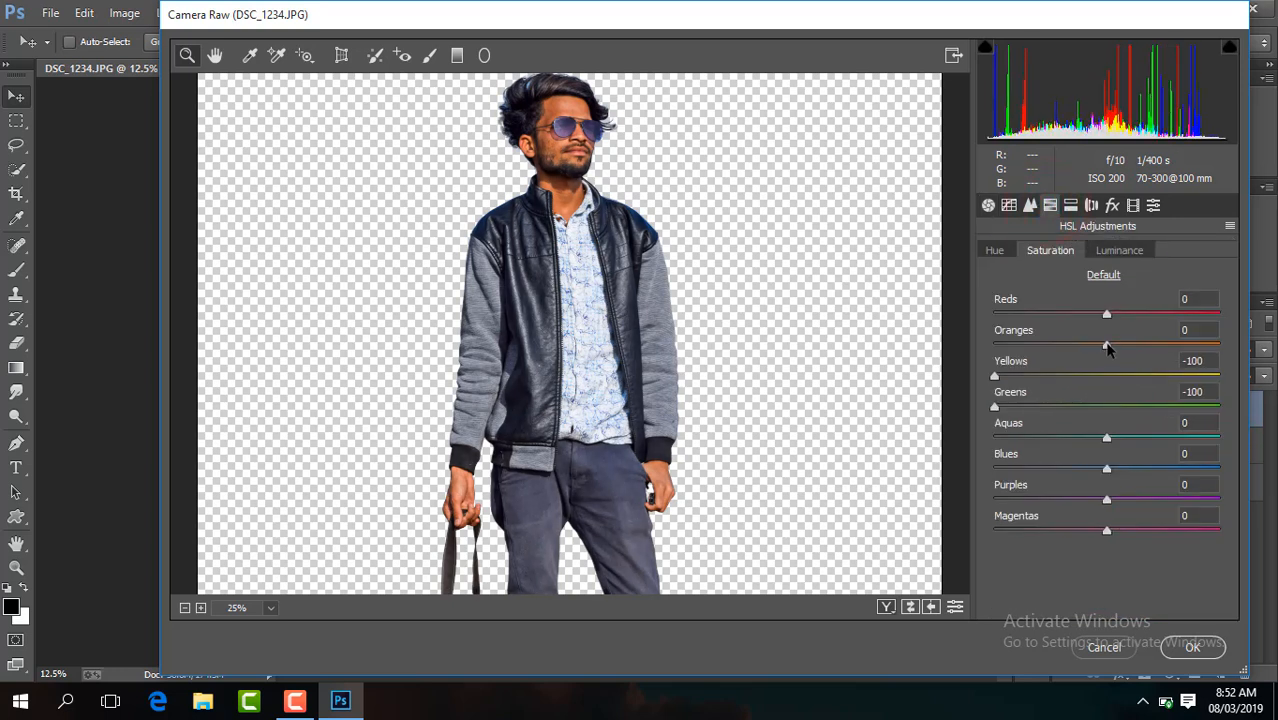
mouse_move(1107, 345)
mouse_down()
mouse_move(1088, 346)
mouse_move(1138, 347)
mouse_move(1108, 322)
mouse_up()
click(1132, 252)
click(988, 205)
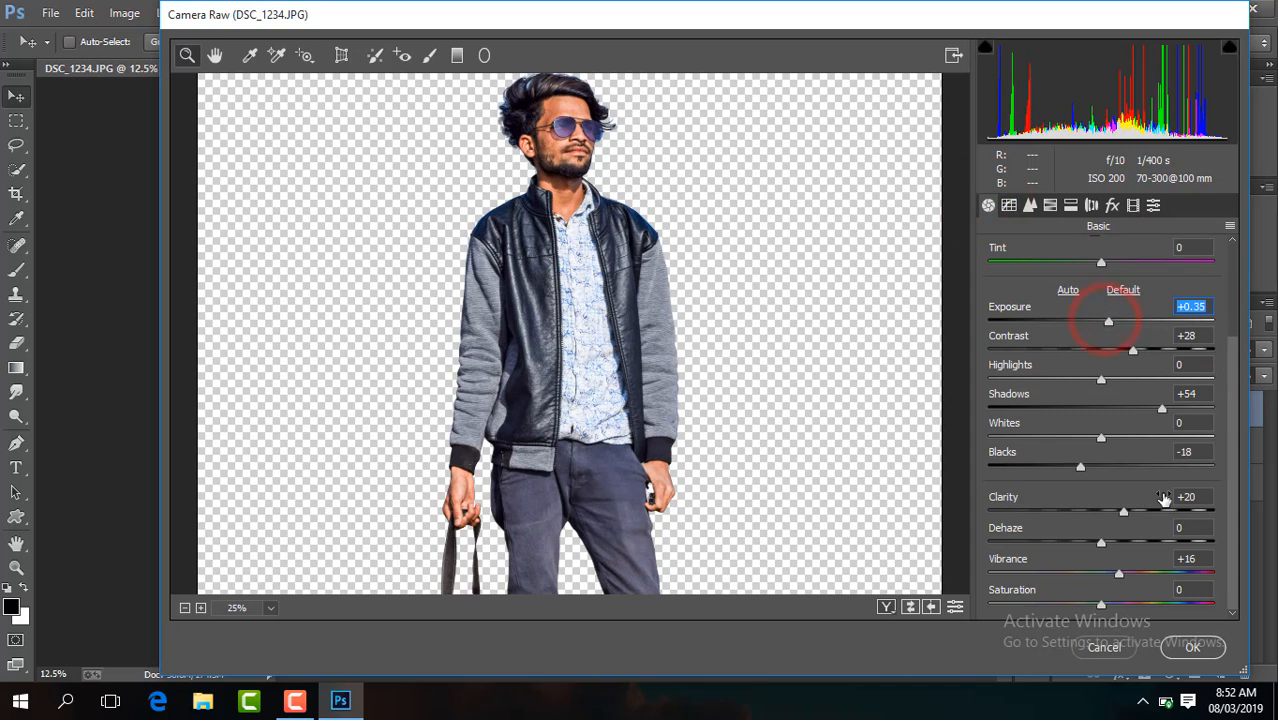
click(1192, 647)
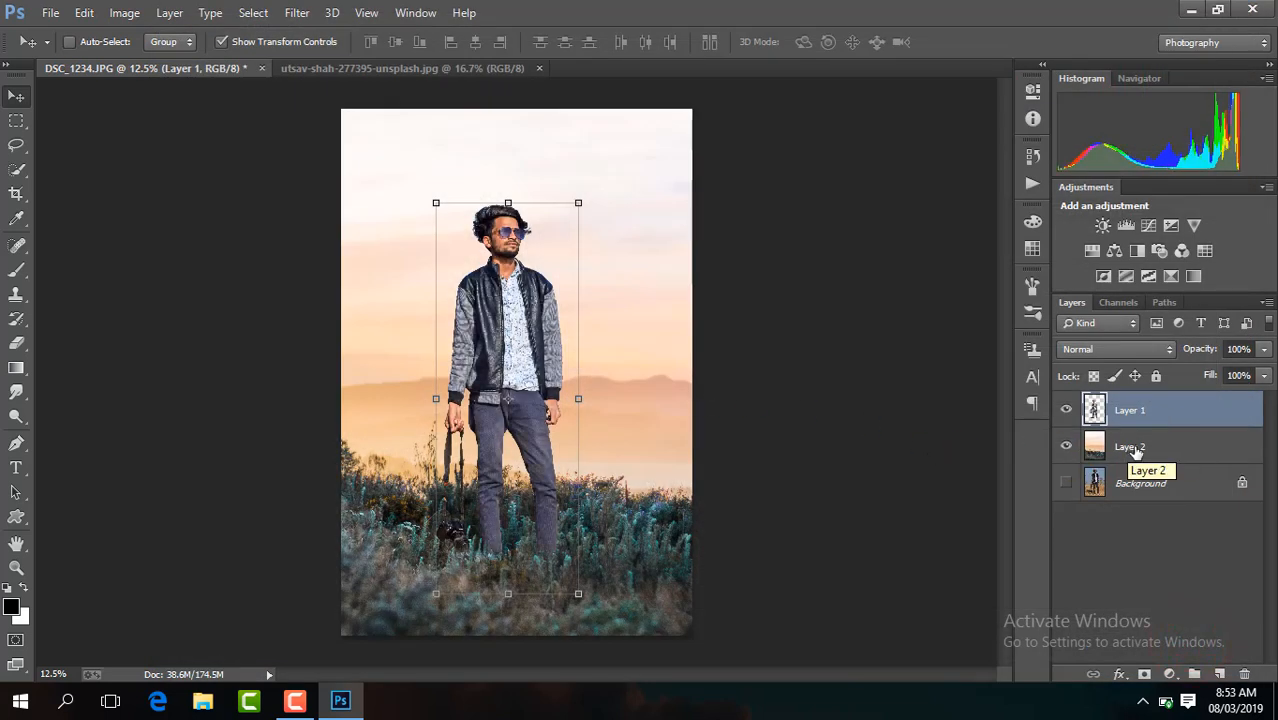
Delete the hidden Background layer, leaving Layer 1 and Layer 2
click(1150, 450)
click(1154, 487)
key(Delete)
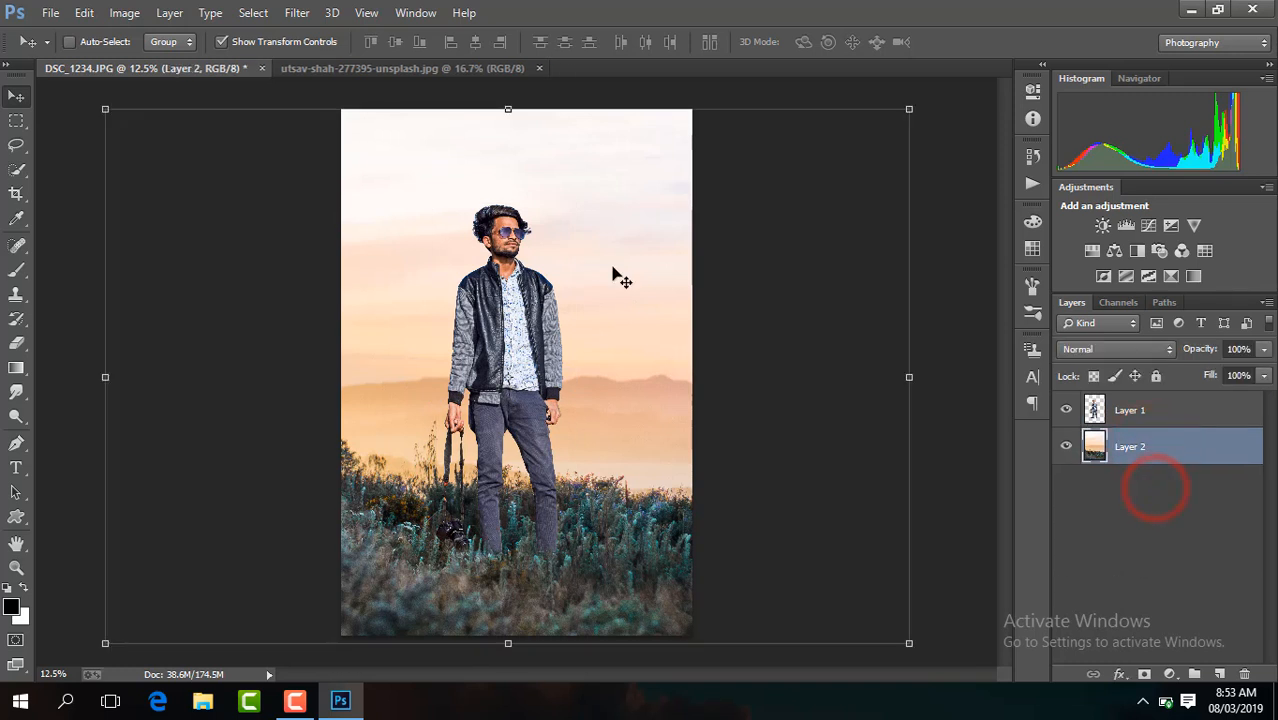
Crop the document to its current canvas bounds, deleting the parts of Layer 2 that extend beyond them
click(16, 193)
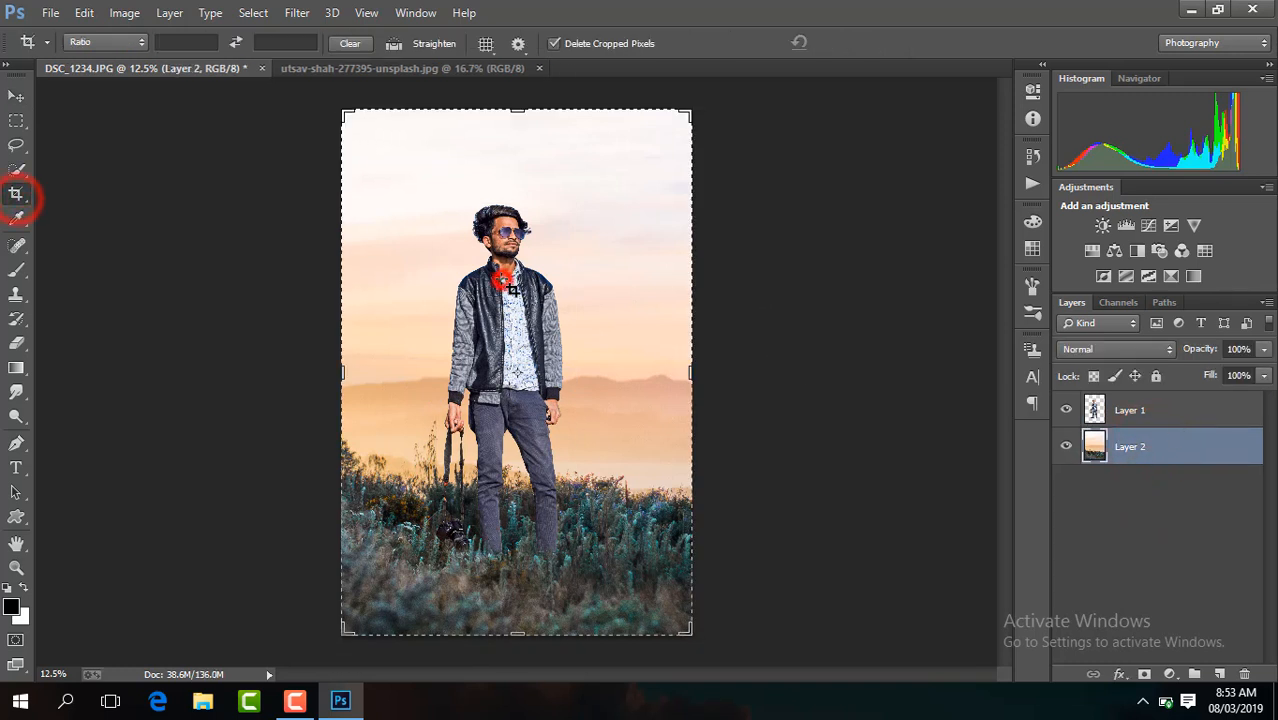
click(500, 280)
click(862, 43)
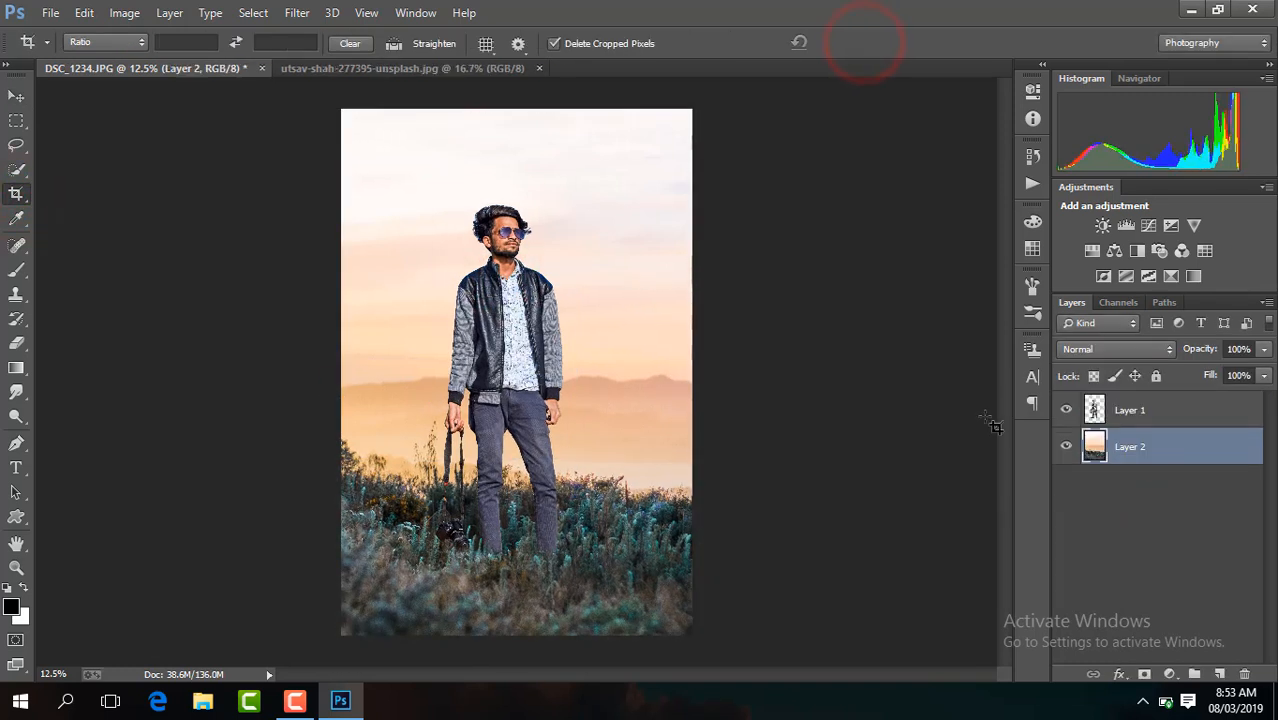
Start a Camera Raw filter on the Layer 2 landscape and set contrast to +15, shadows to +17 and temperature to -9
click(297, 12)
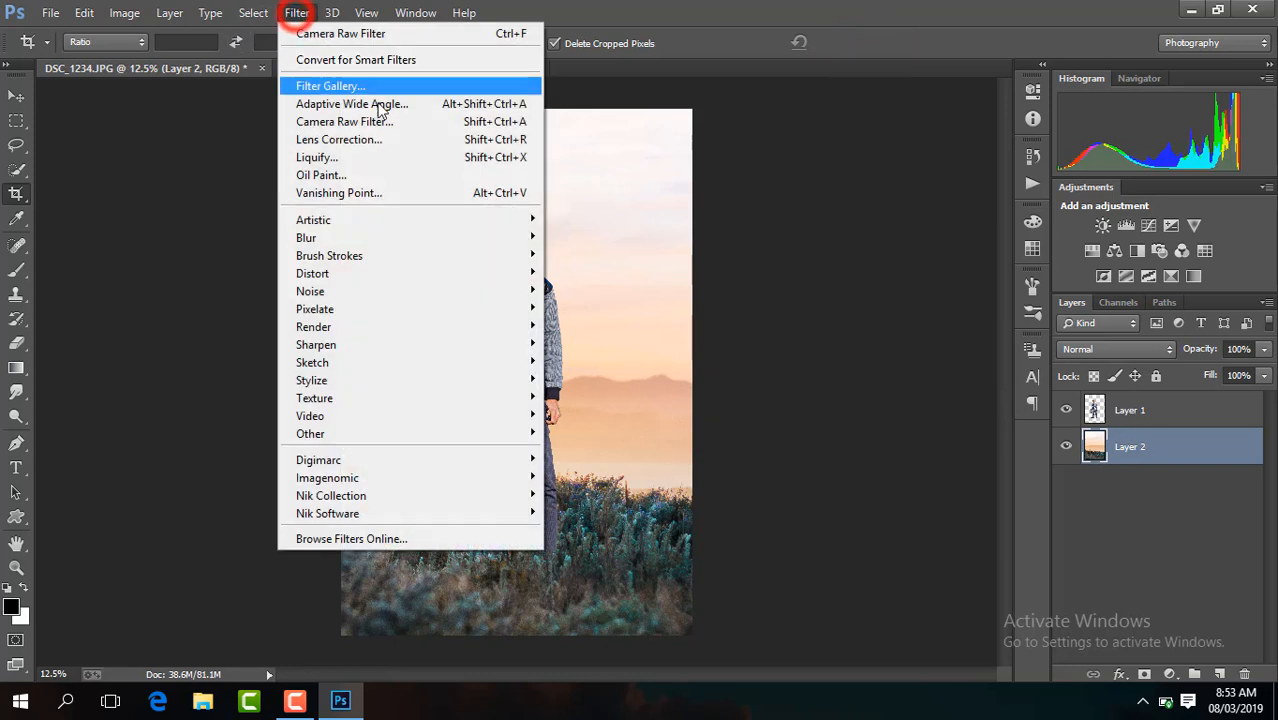
click(383, 116)
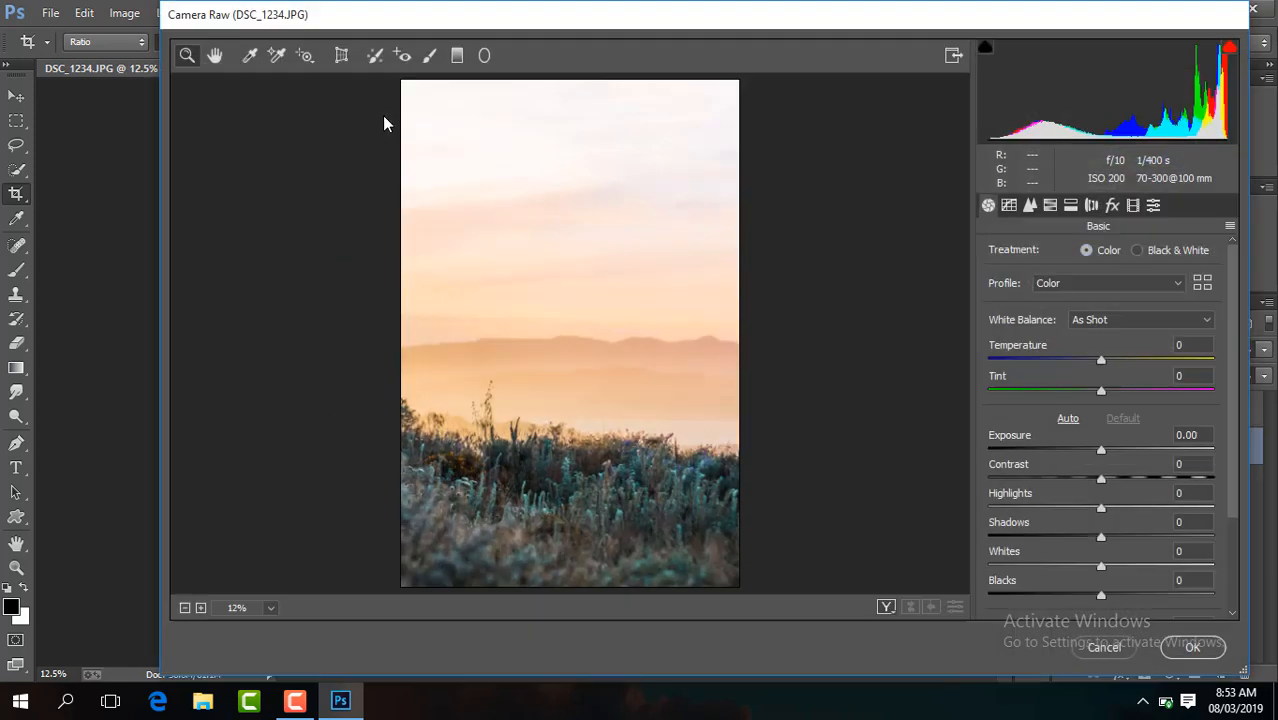
drag(1099, 482, 1117, 479)
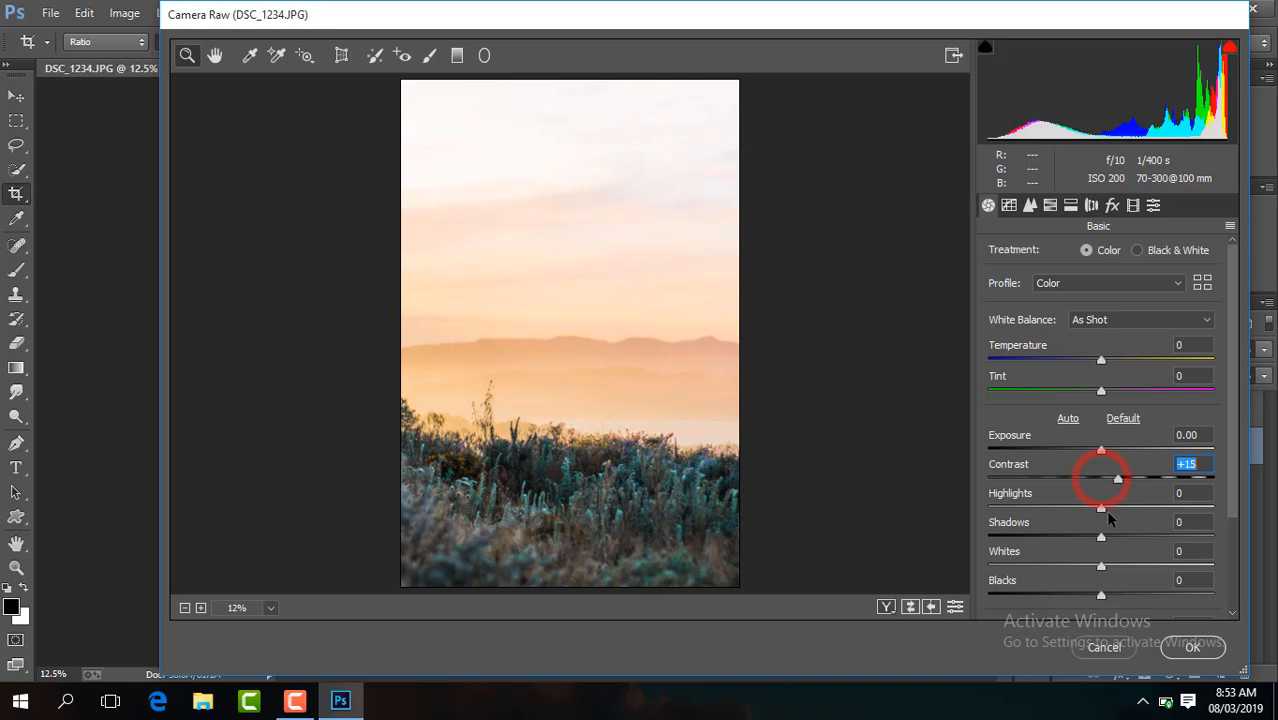
drag(1101, 538, 1119, 538)
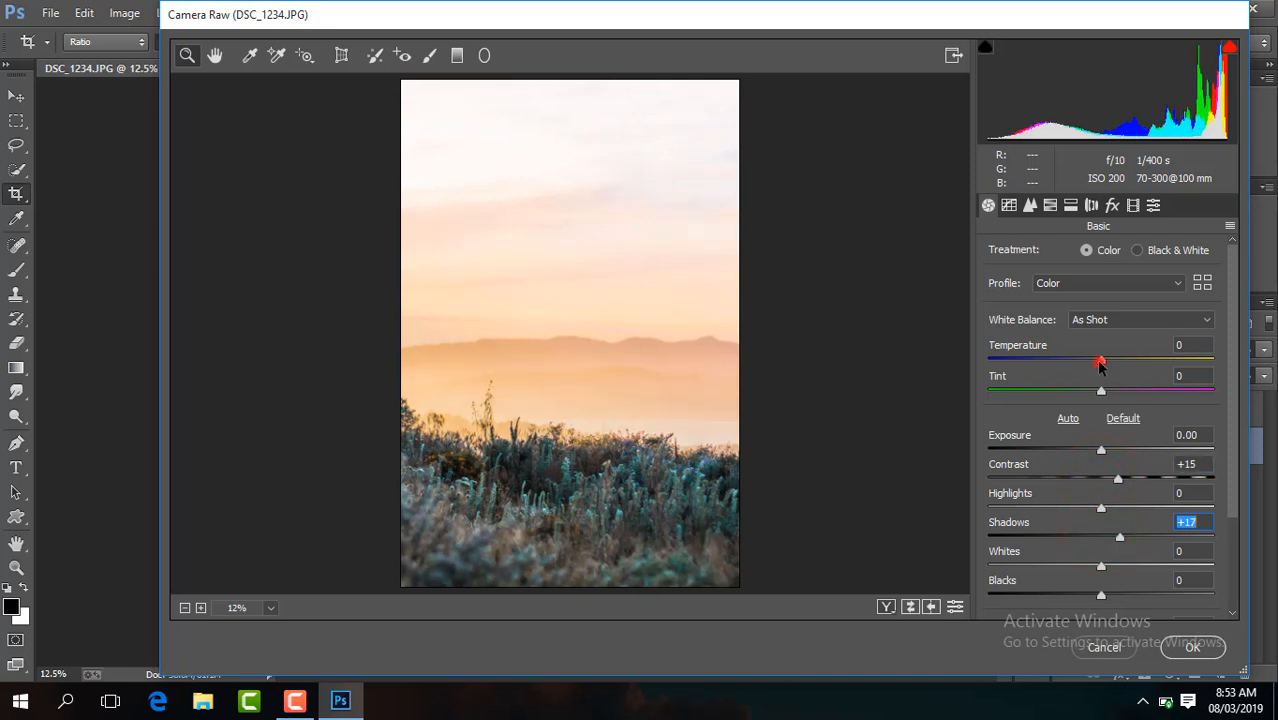
drag(1099, 366, 1090, 368)
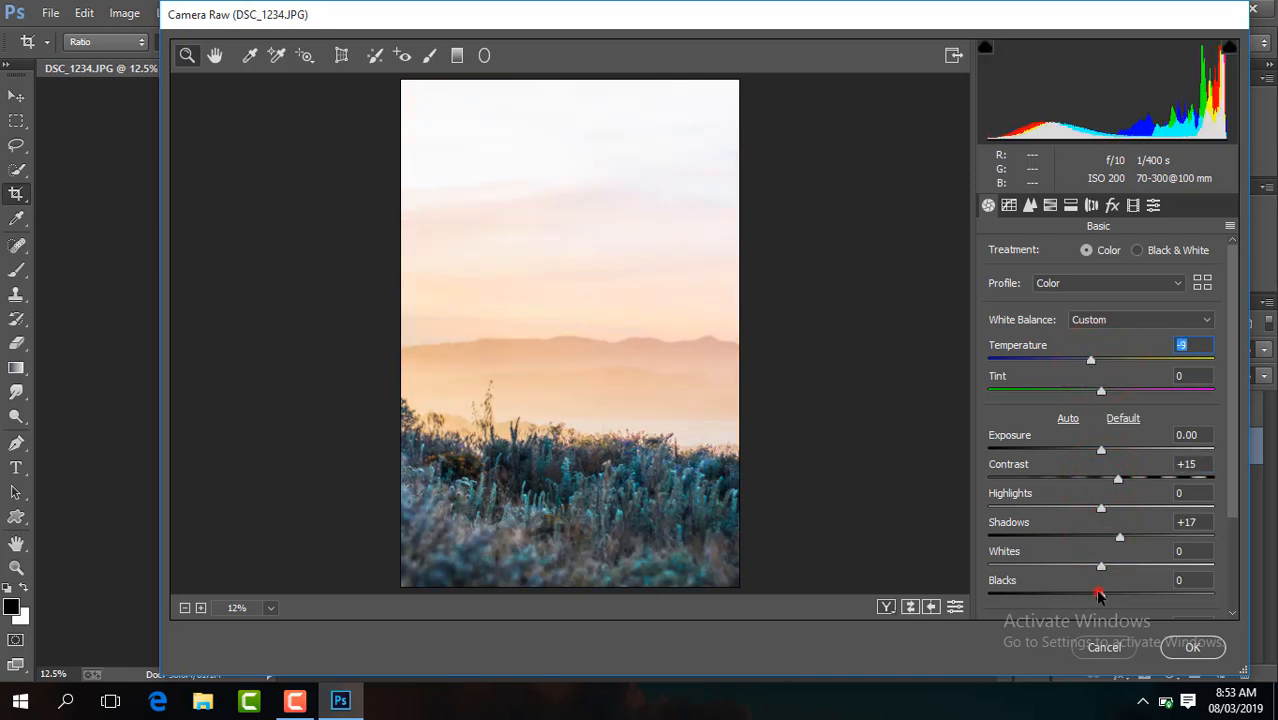
Set the landscape's blacks to -23 and clarity to +15
drag(1099, 594, 1074, 597)
drag(1232, 494, 1087, 520)
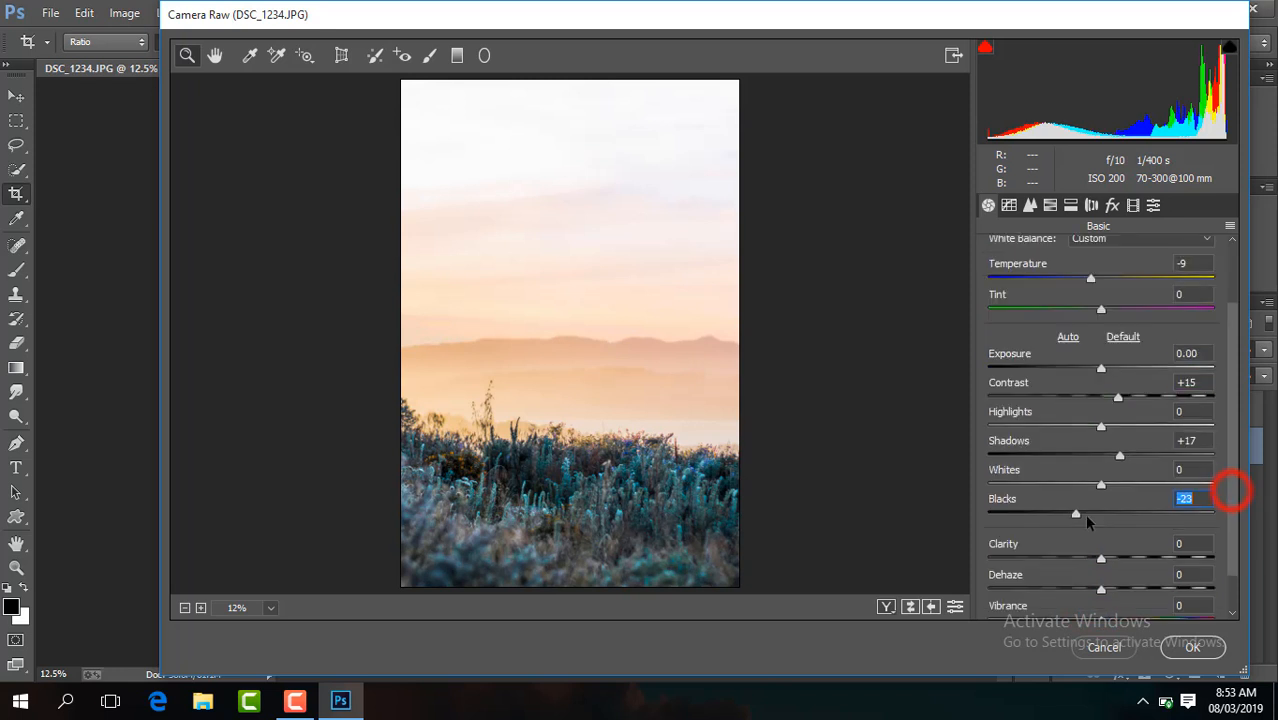
drag(1099, 563, 1117, 562)
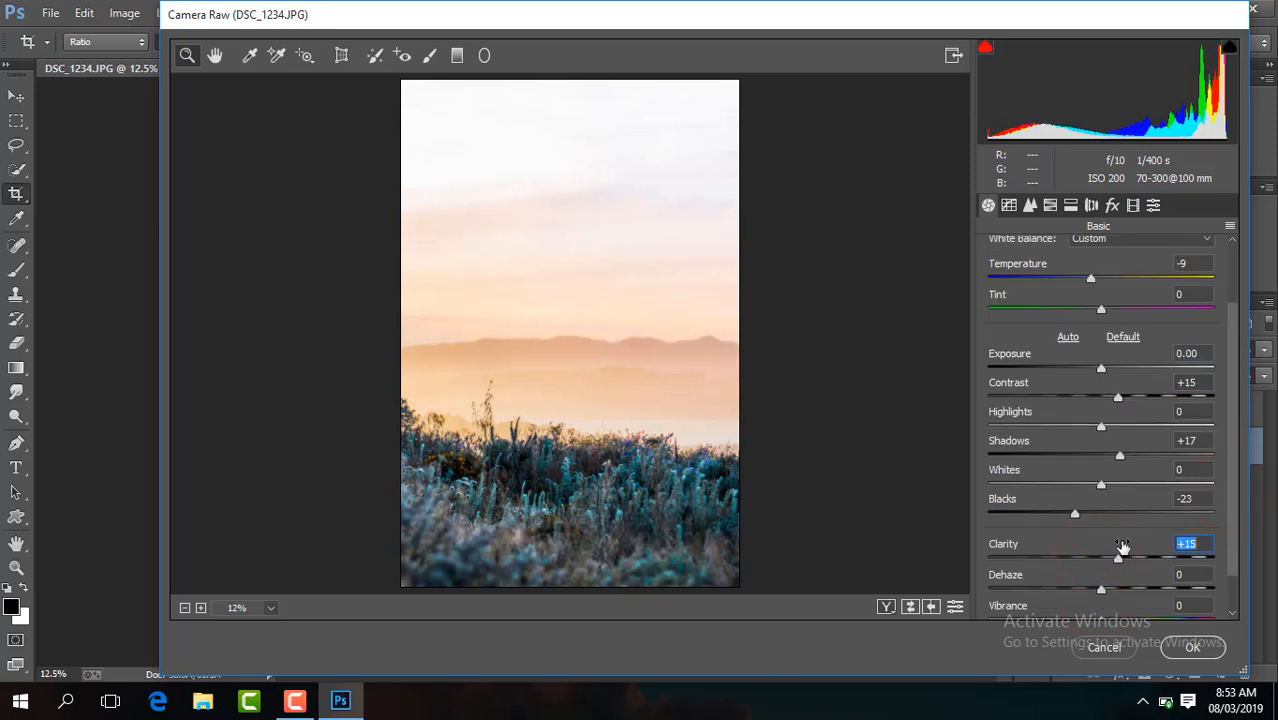
Adjust the landscape's orange luminance and set the hue of the blues to -18 in the HSL adjustments
click(1050, 206)
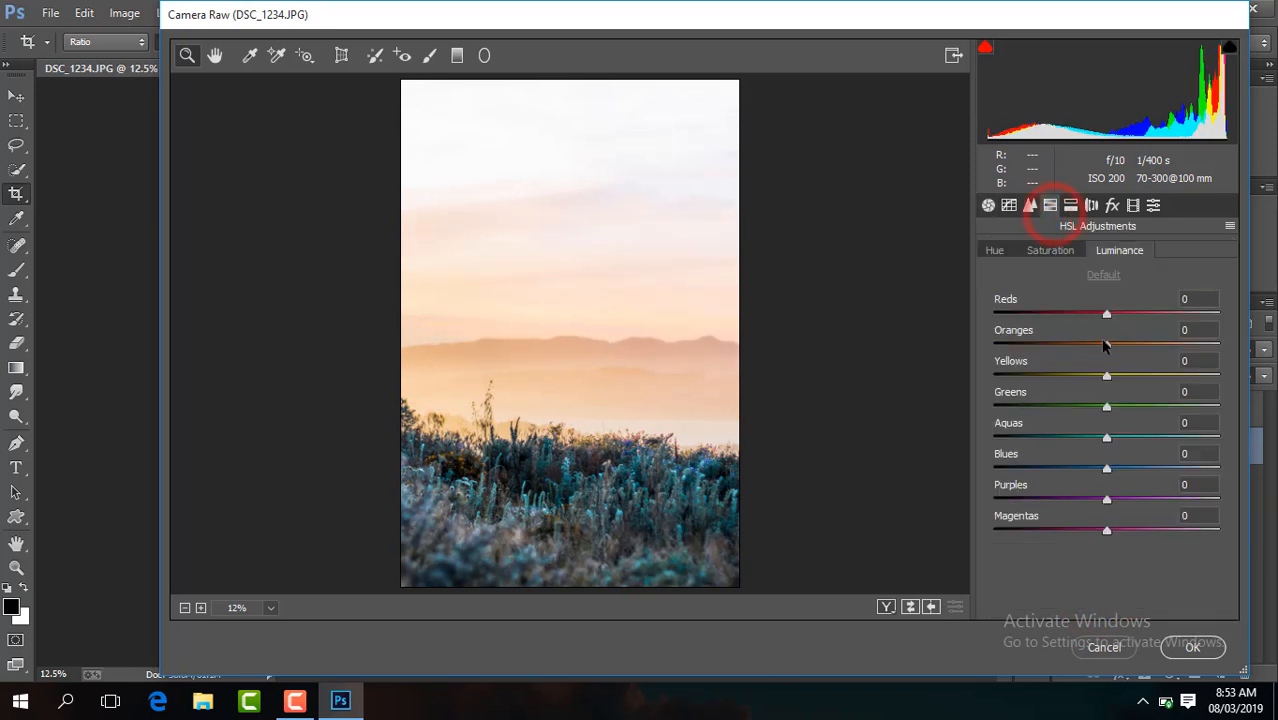
drag(1109, 346, 1115, 345)
click(1058, 251)
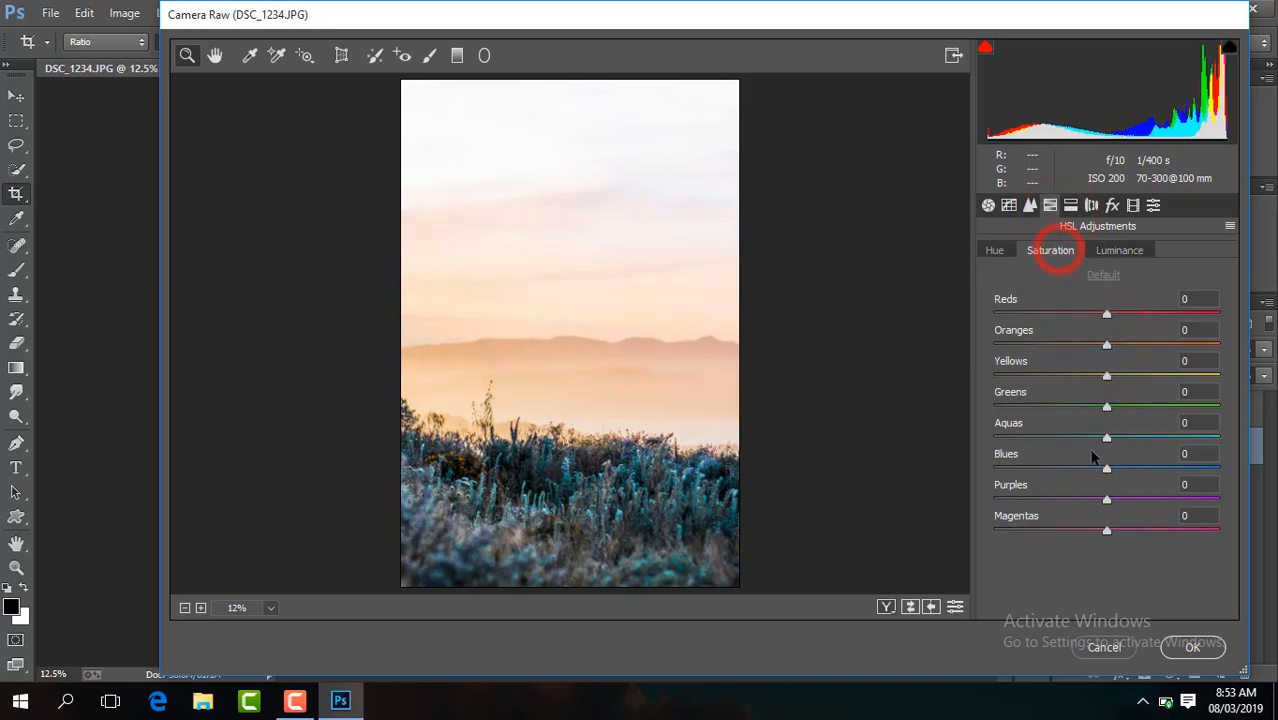
mouse_move(1107, 472)
mouse_down()
mouse_move(1127, 479)
mouse_move(1084, 476)
mouse_up()
click(994, 251)
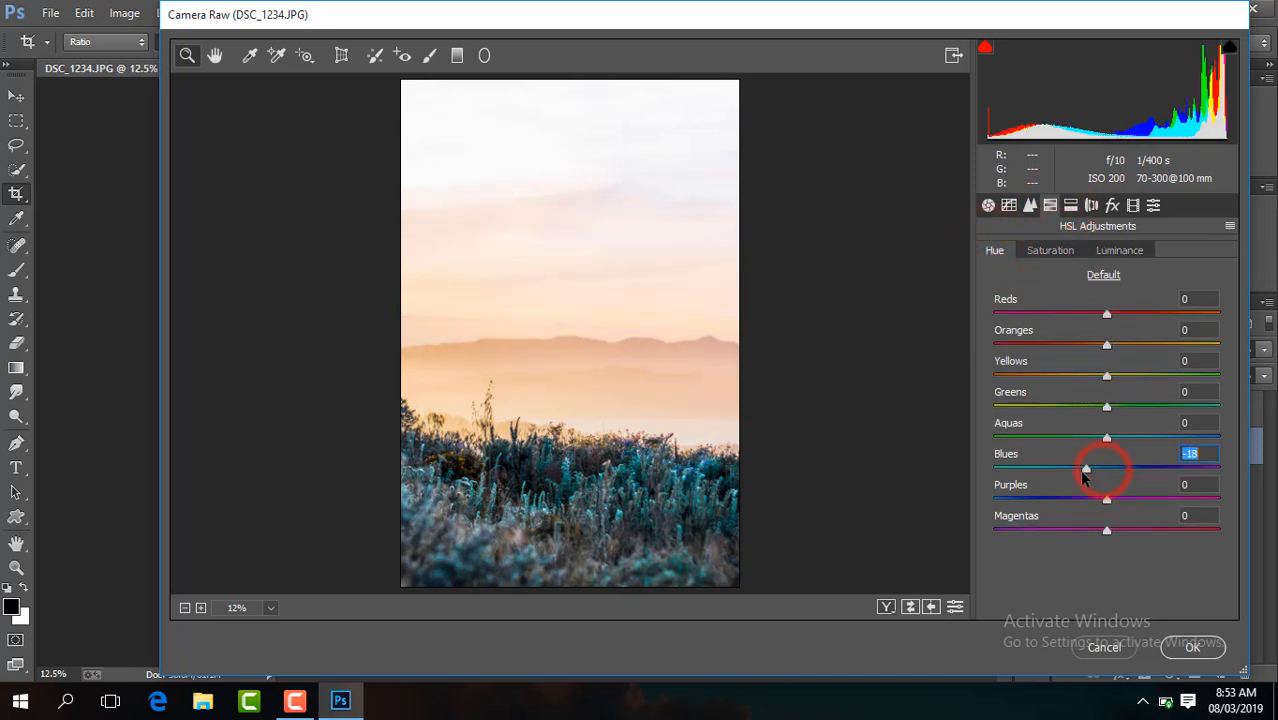
Set the landscape's sharpening amount to 29 and raise its luminance noise reduction
click(1030, 206)
drag(1020, 282, 1032, 283)
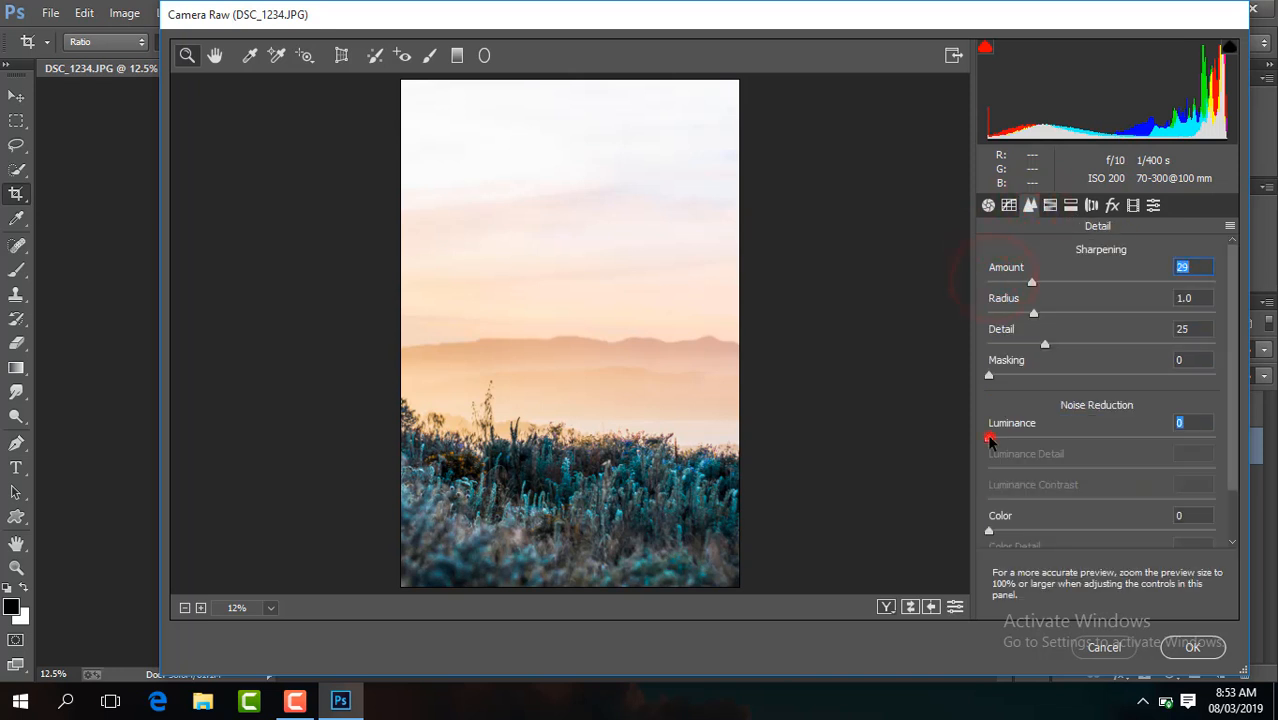
drag(990, 438, 1035, 440)
Set the landscape's orange and blue saturation to +17 each in the HSL adjustments and apply the Camera Raw filter
click(1050, 205)
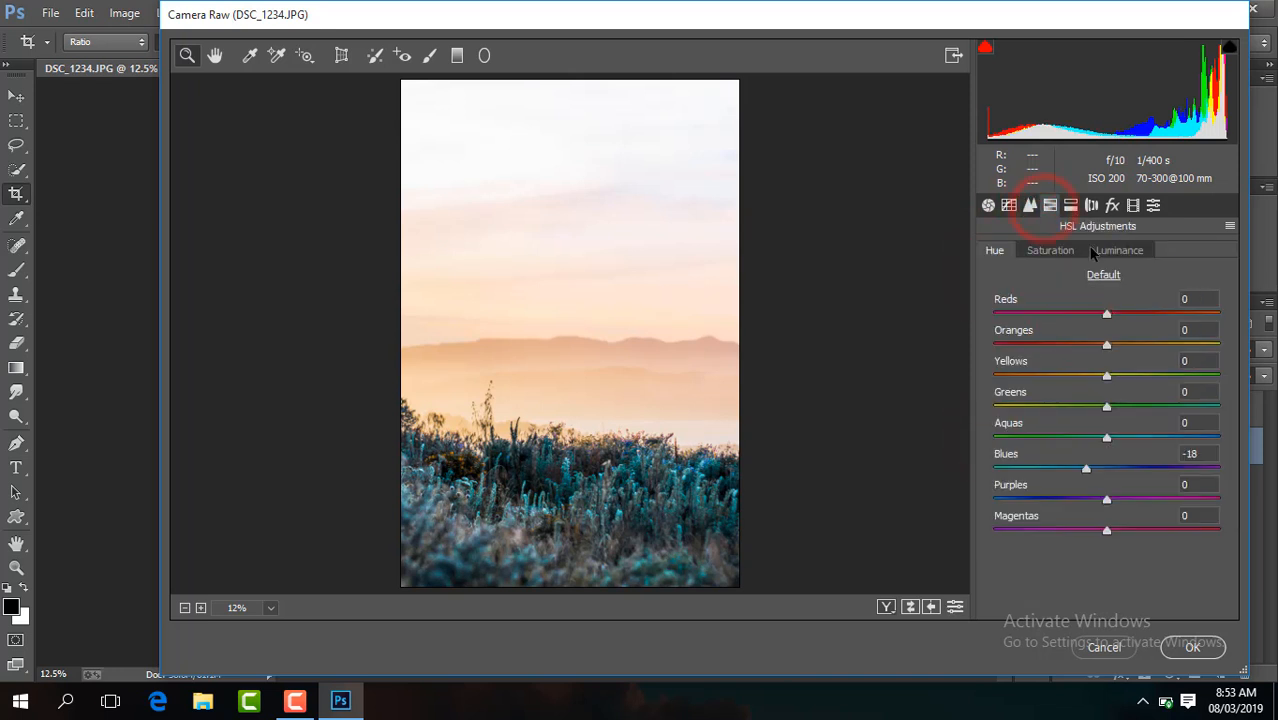
click(1078, 252)
drag(1107, 345, 1128, 350)
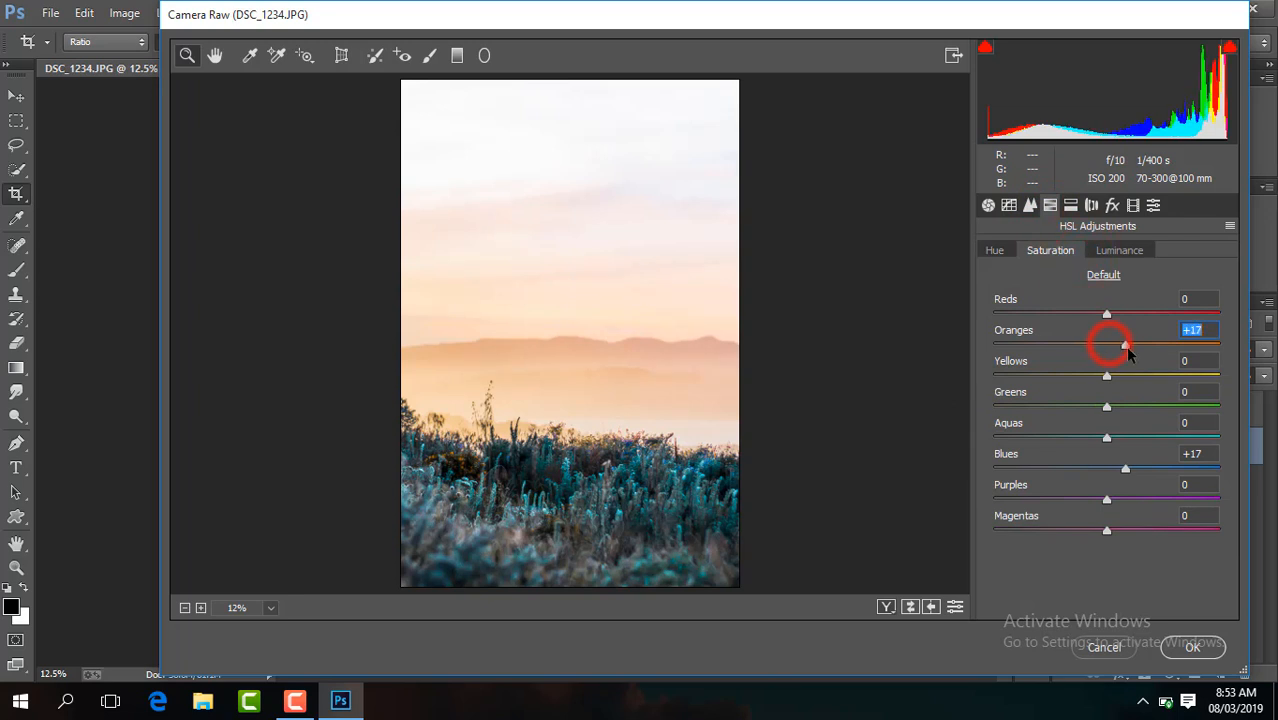
click(1192, 647)
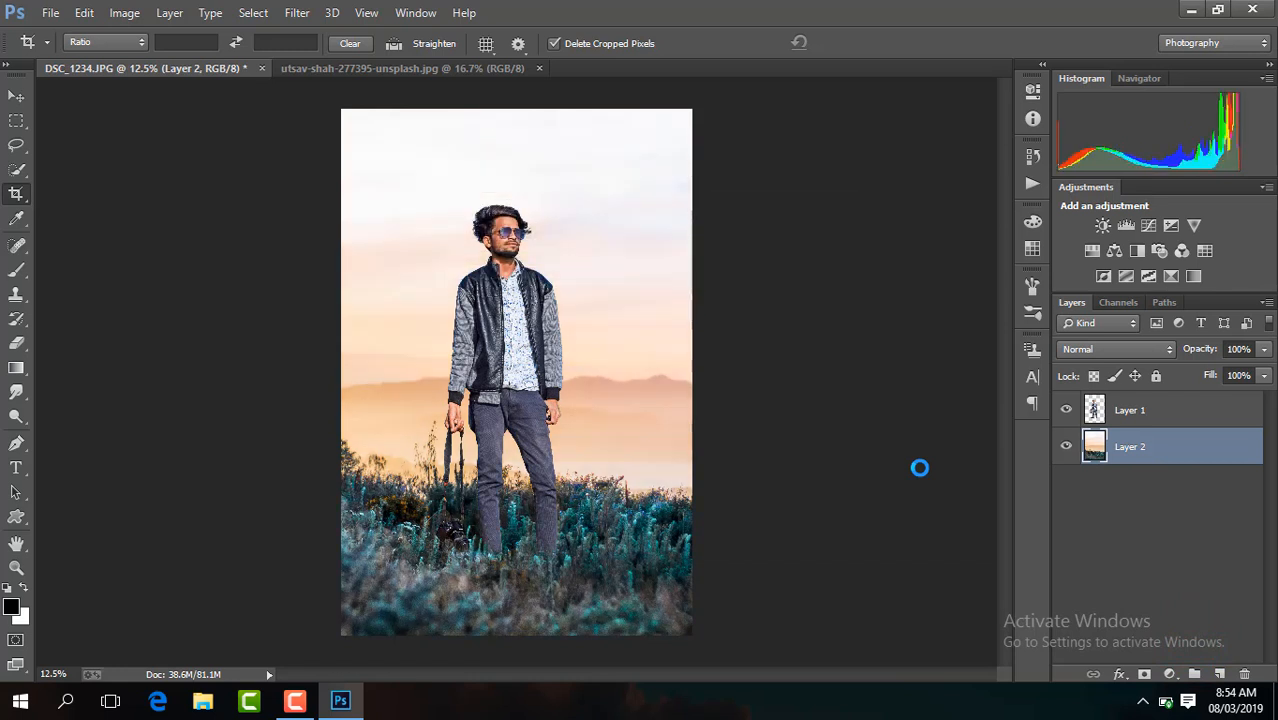
Select Layer 1 and examine the cut-out man's face and hair edges up close
click(1170, 410)
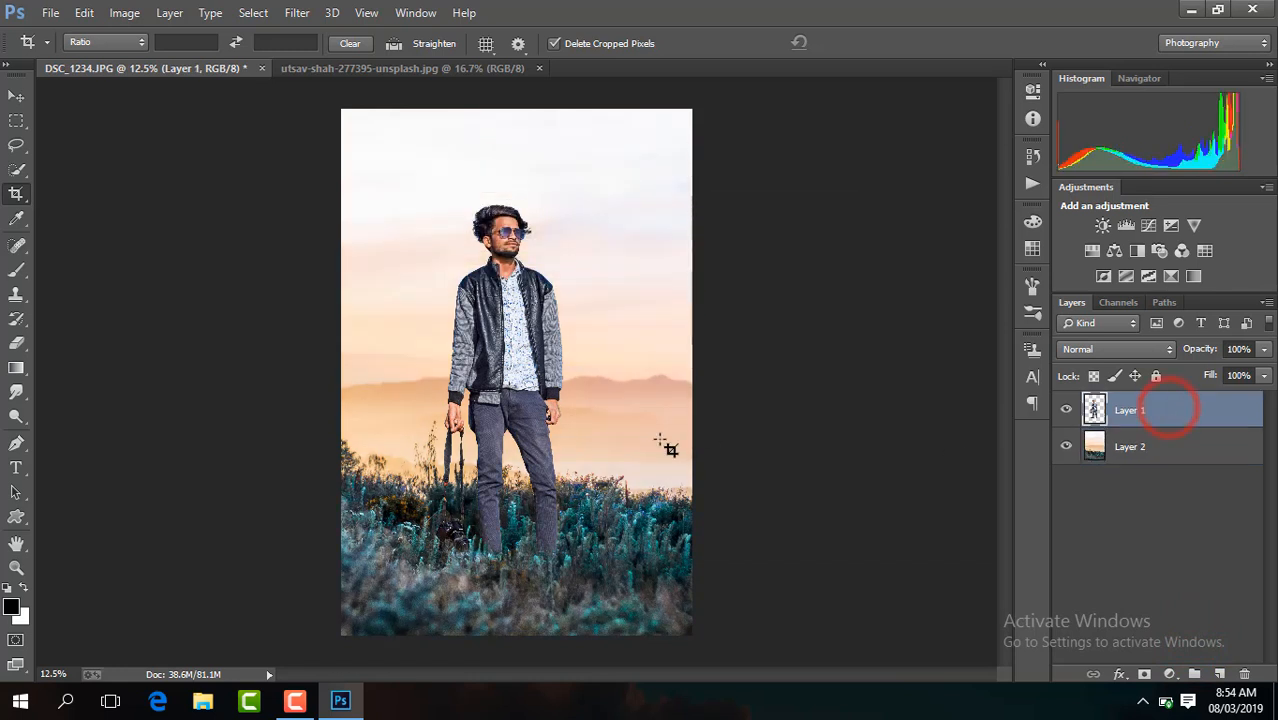
key(ctrl+plus)
key(ctrl+plus)
key(ctrl+plus)
key(ctrl+plus)
key(ctrl+plus)
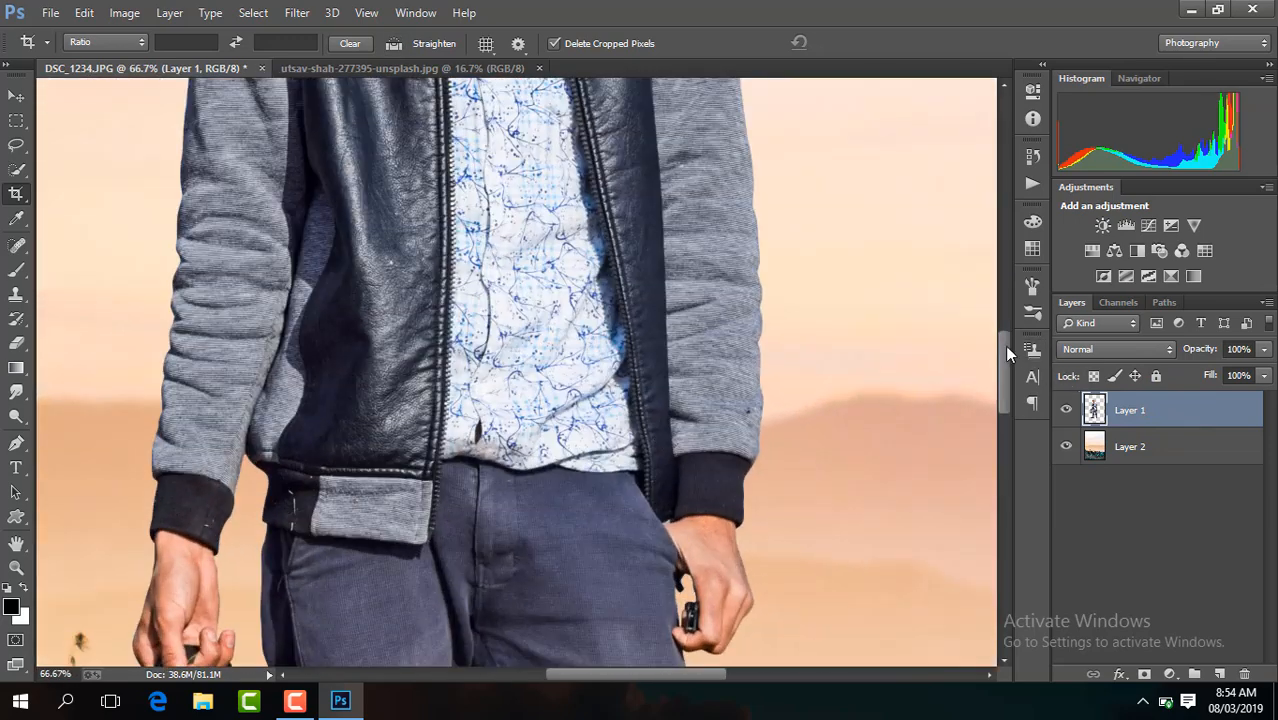
drag(1004, 345, 1004, 243)
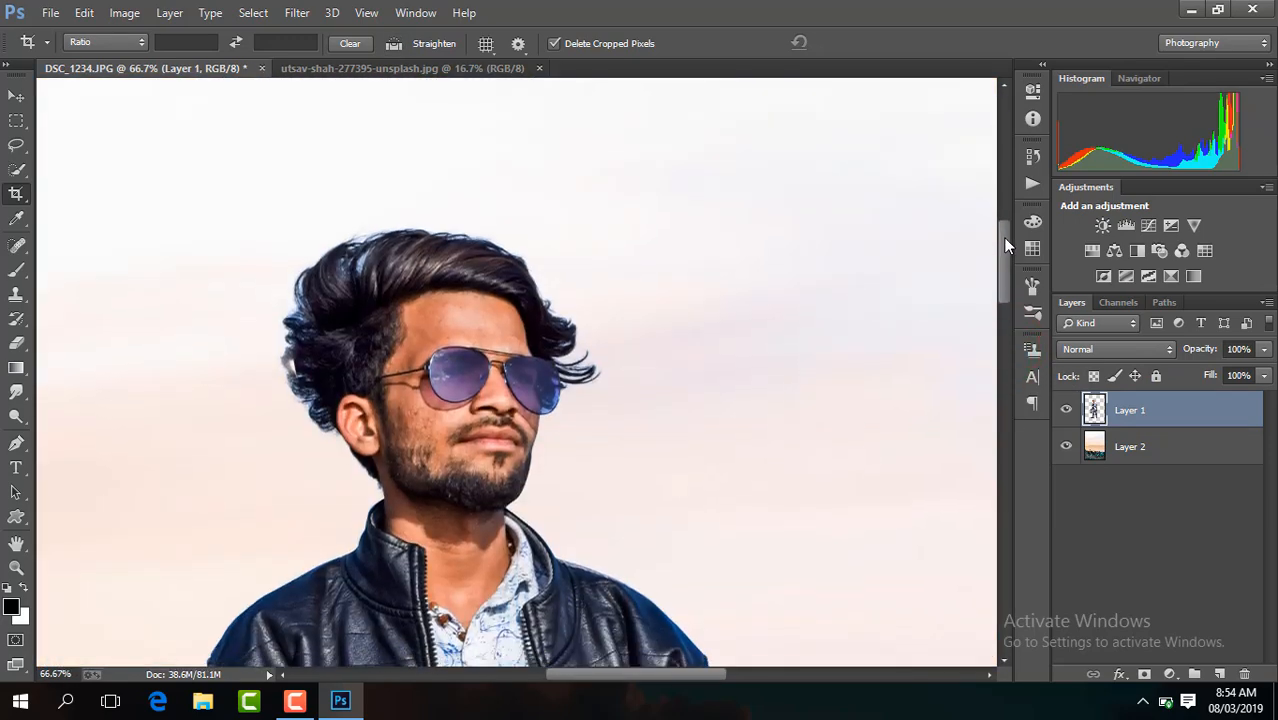
key(ctrl+plus)
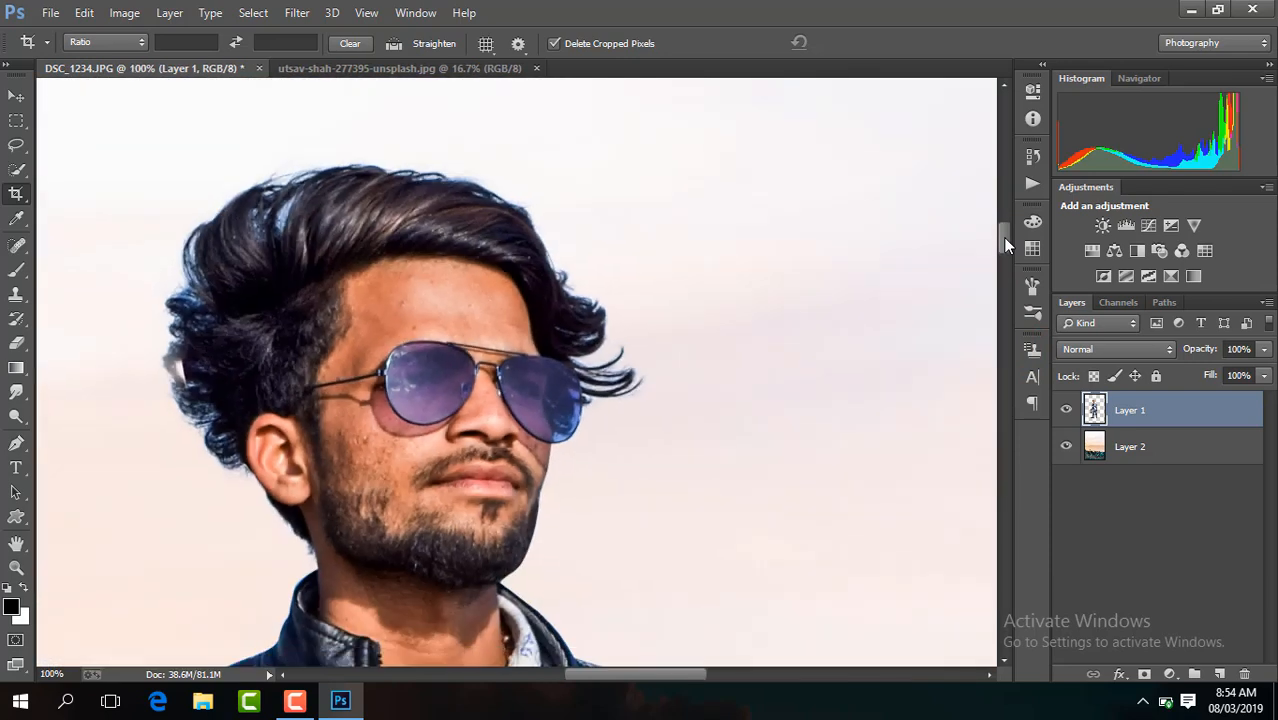
key(ctrl+minus)
key(ctrl+minus)
key(ctrl+minus)
key(ctrl+minus)
key(ctrl+minus)
key(ctrl+minus)
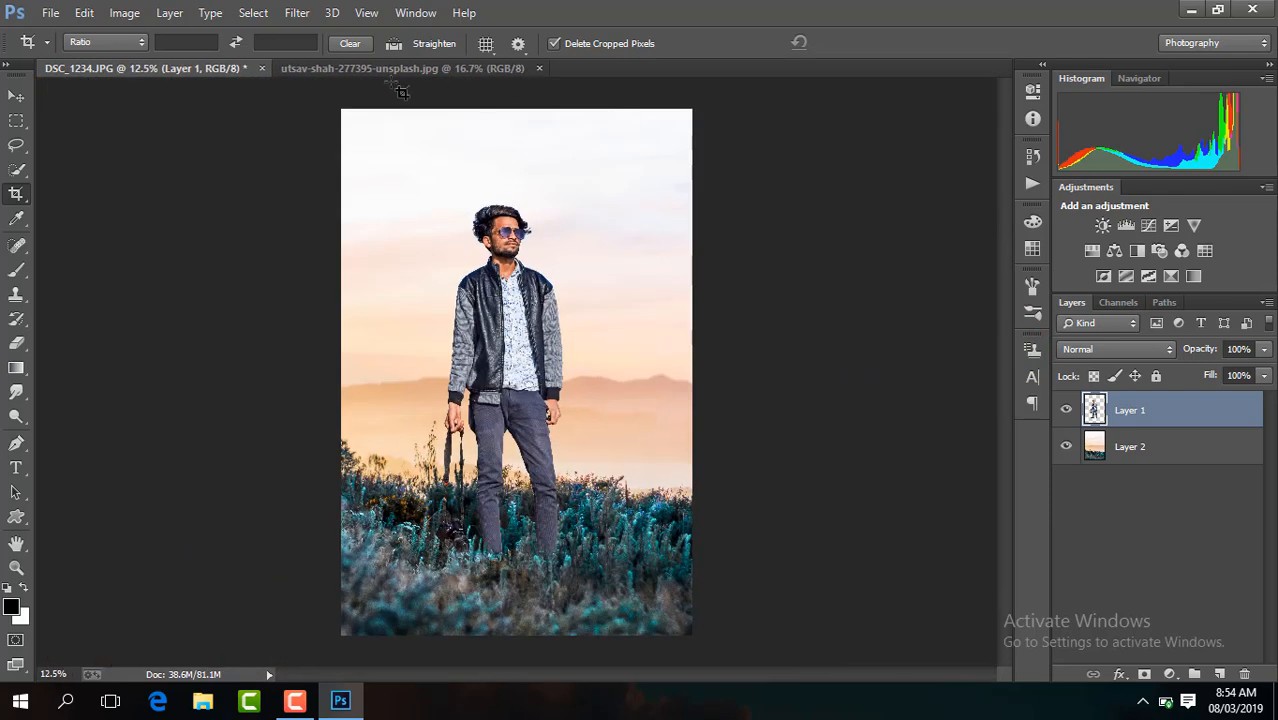
Start a Camera Raw filter on the Layer 1 man and set contrast to +13 and shadows to +15
click(299, 13)
click(371, 121)
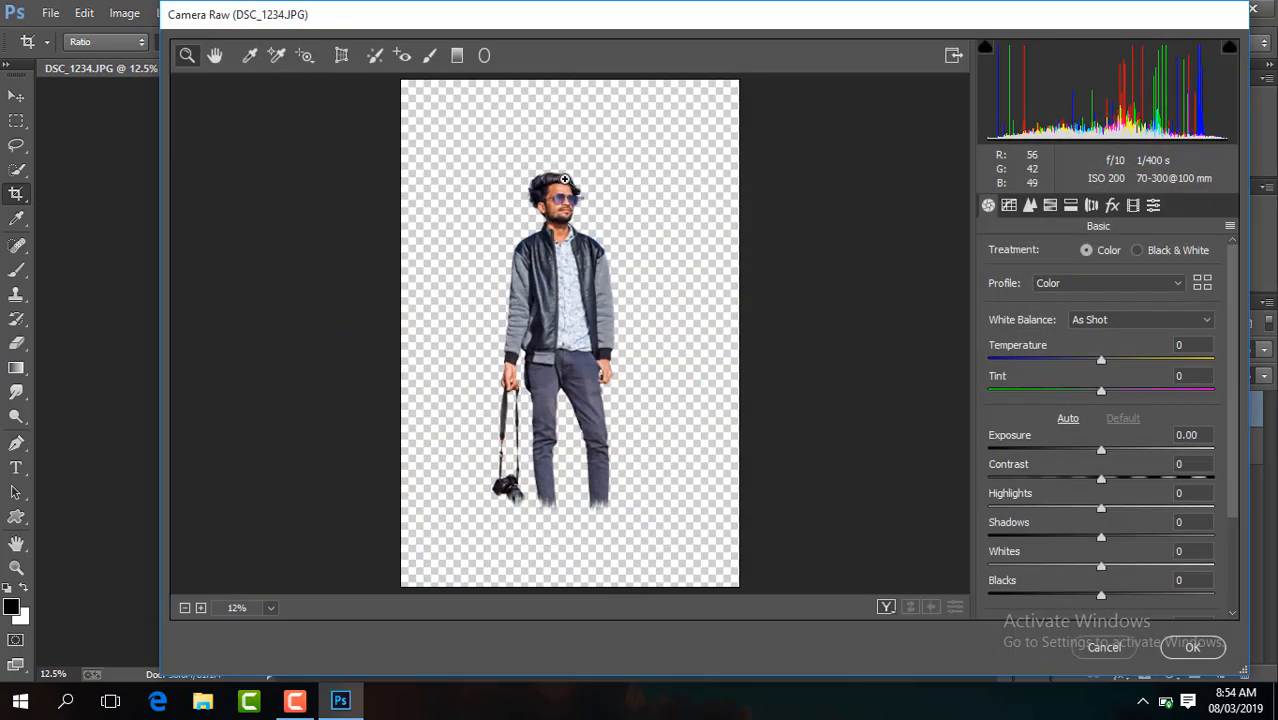
click(565, 179)
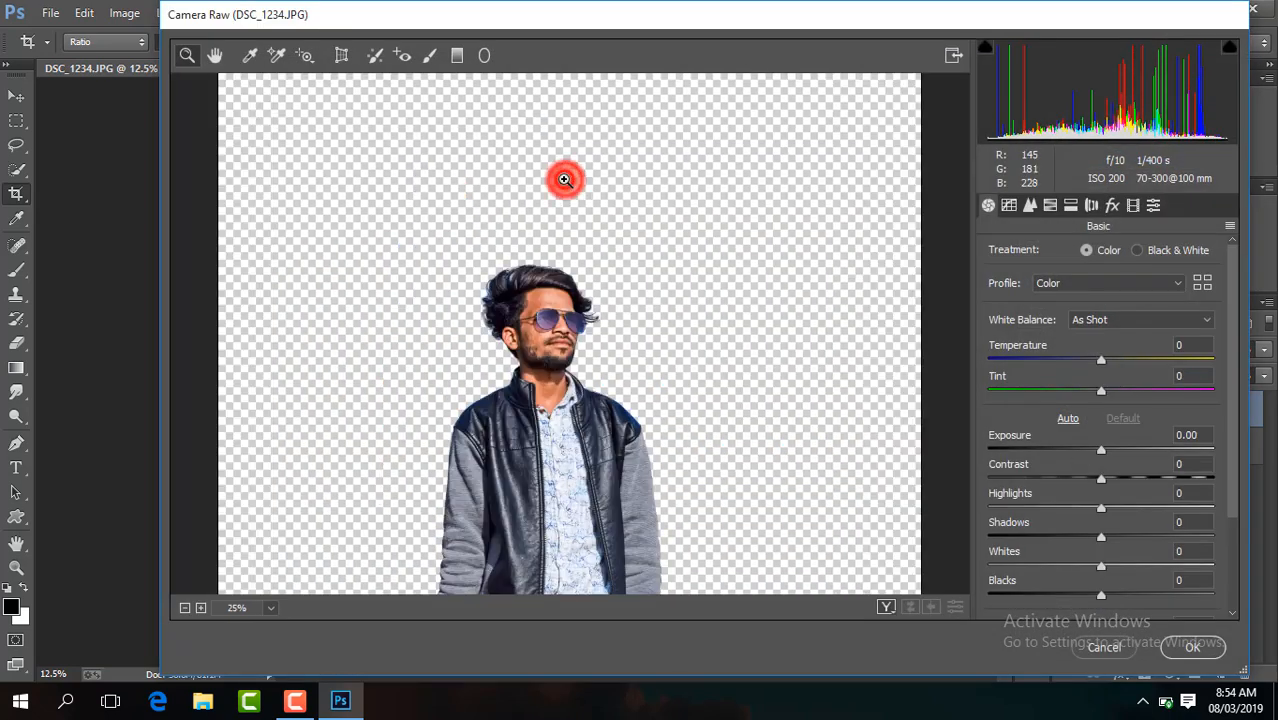
click(216, 55)
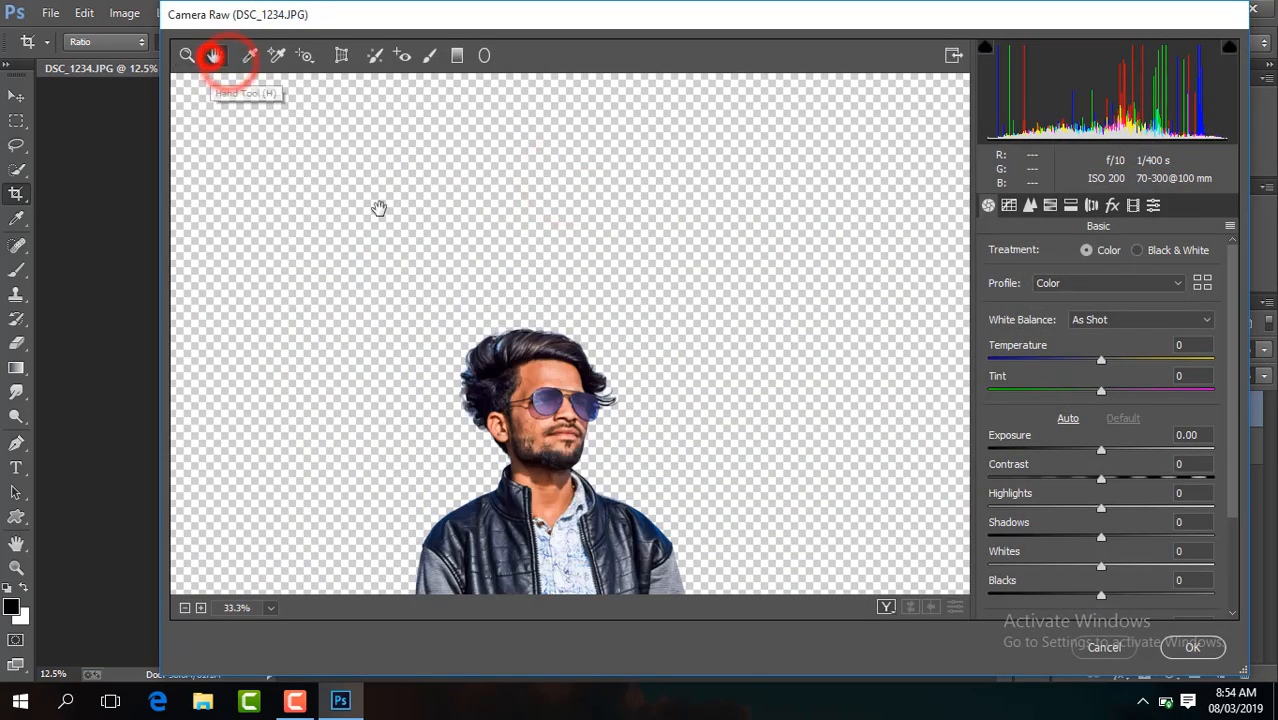
drag(534, 368, 517, 176)
drag(1101, 478, 1110, 464)
click(1100, 539)
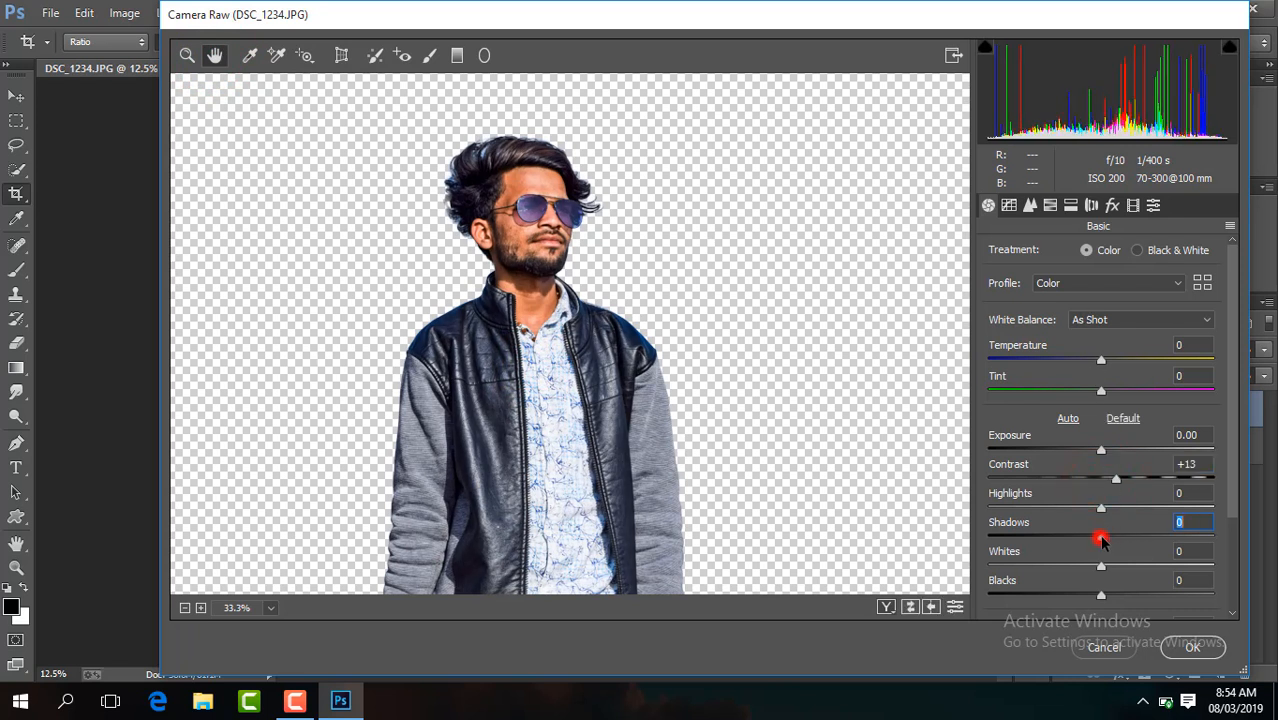
Set the man's blacks to -18, clarity and vibrance to +12 each, and shadows to +22
drag(1102, 596, 1085, 598)
drag(1230, 450, 1230, 533)
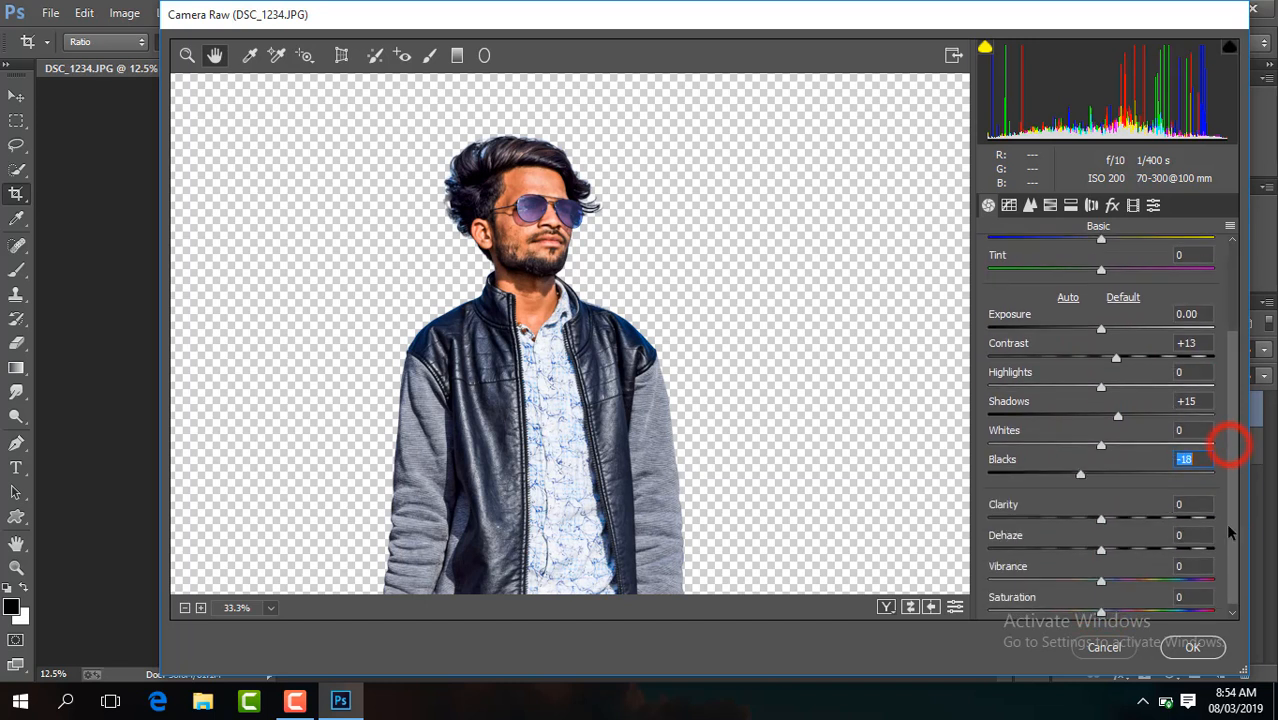
drag(1102, 520, 1115, 582)
click(1115, 417)
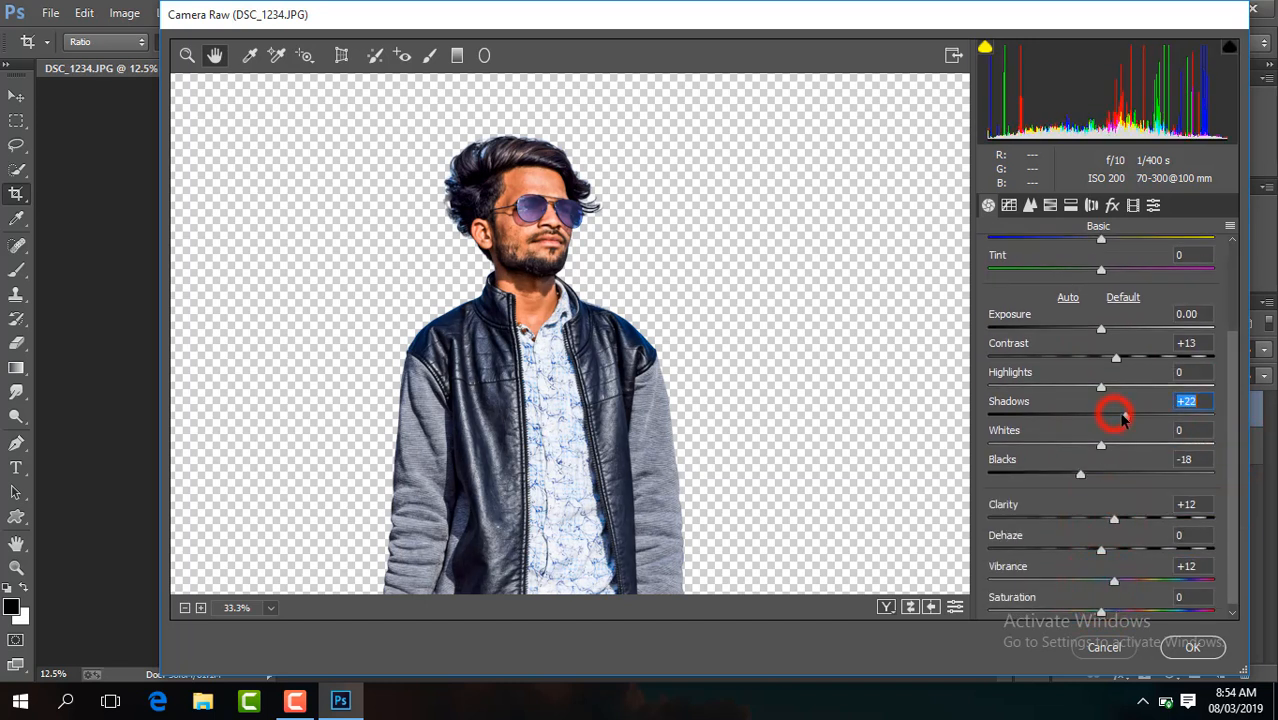
Set the hue of the man's blues to -28 and slightly raise the orange luminance in the HSL adjustments
click(1050, 205)
click(1004, 249)
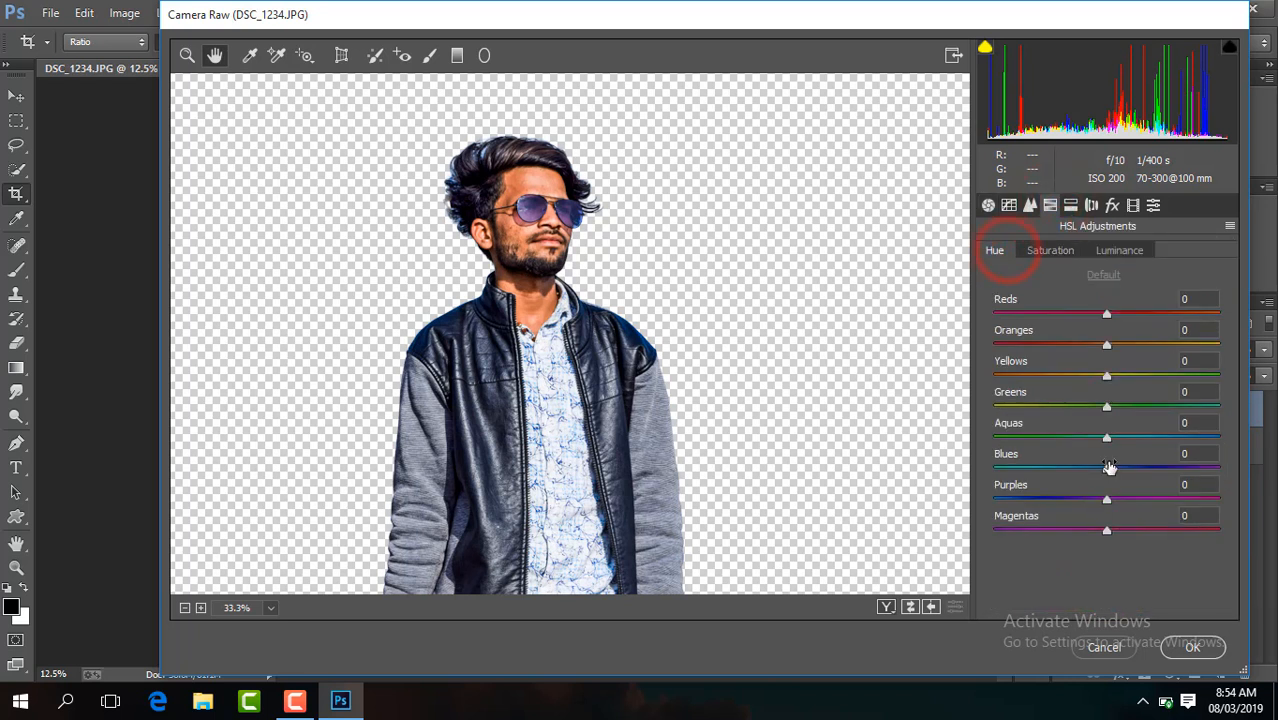
drag(1108, 468, 1074, 468)
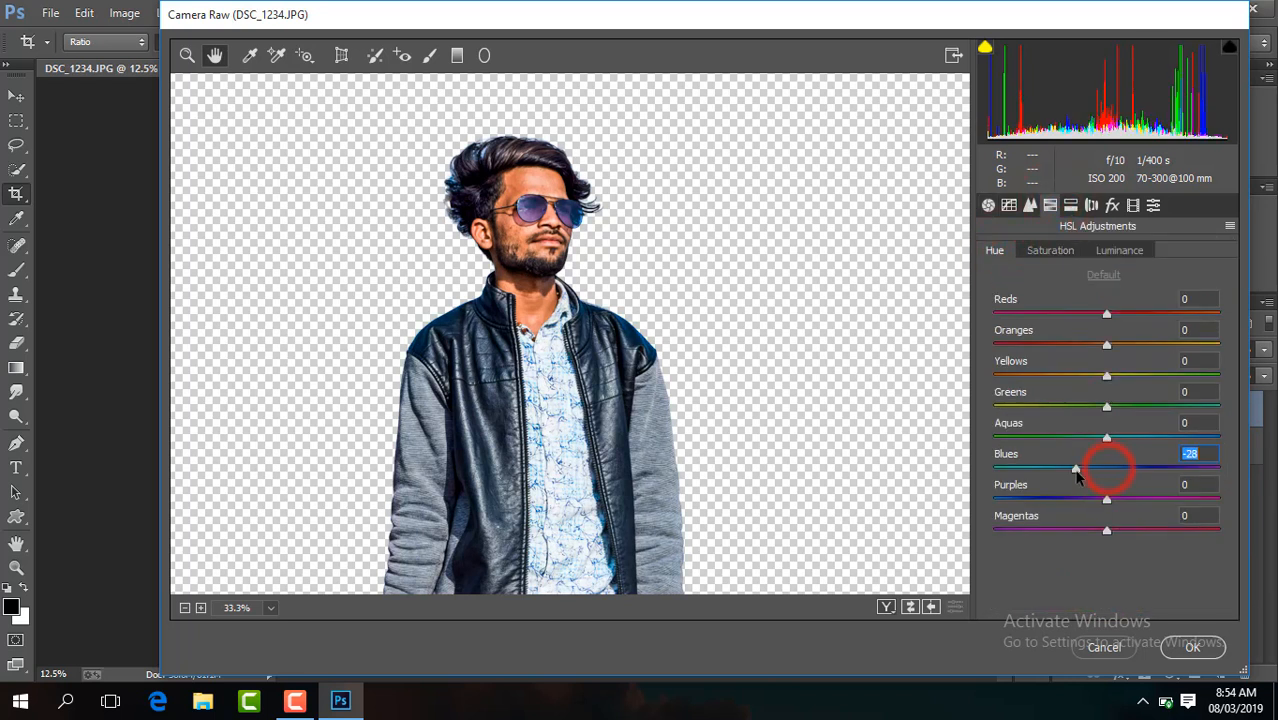
click(1060, 250)
click(1119, 250)
drag(1107, 344, 1121, 349)
Set the man's saturation to -3 for oranges and -100 for yellows and greens, and raise the blues slightly
click(1051, 249)
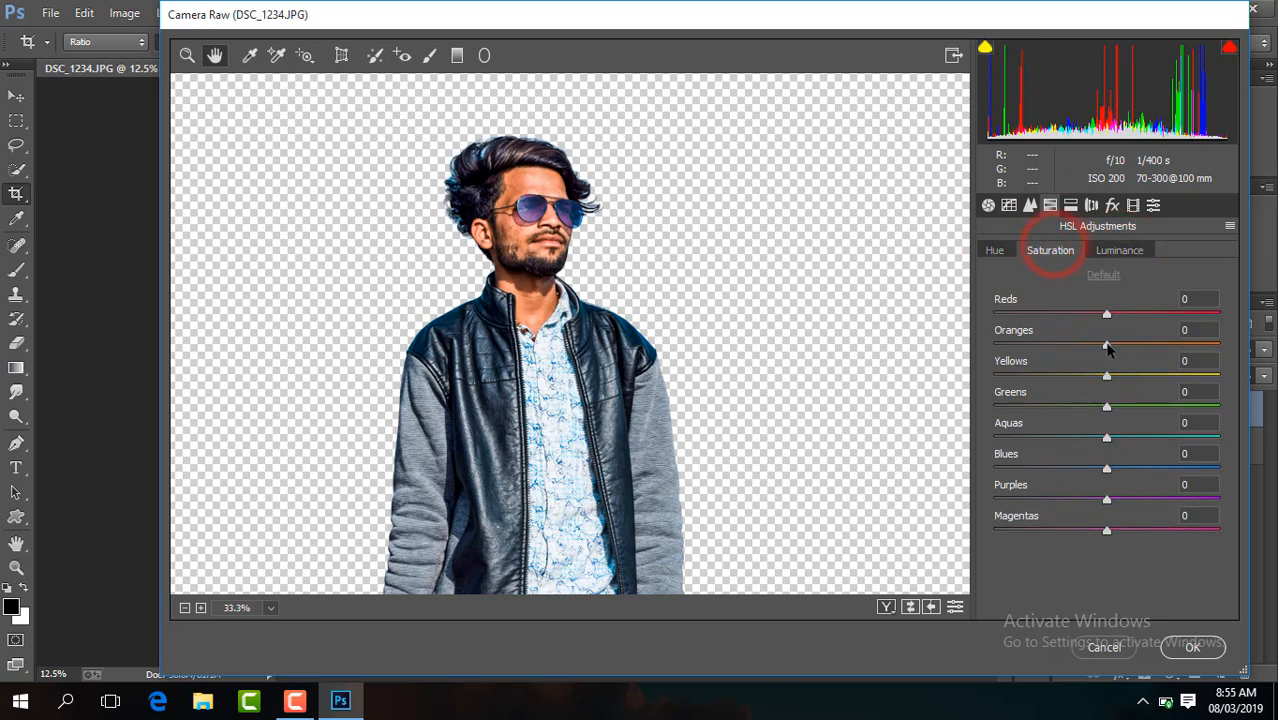
click(1104, 344)
drag(1107, 379, 938, 395)
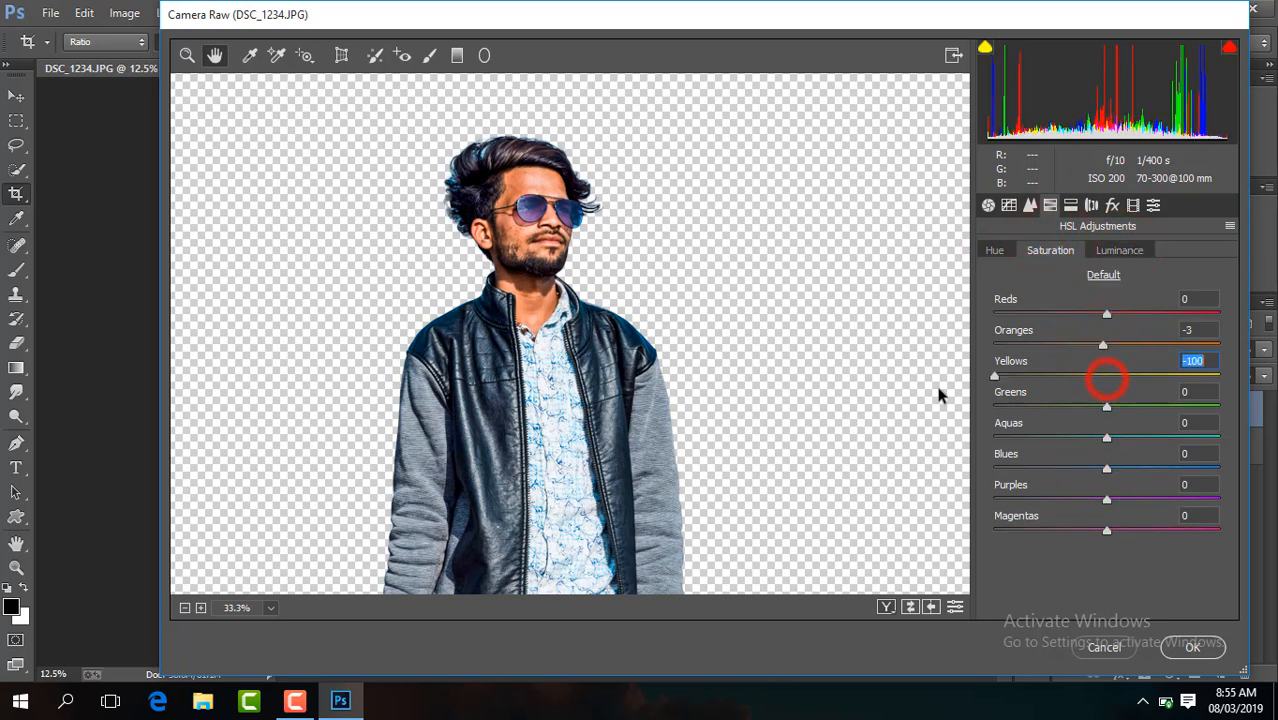
drag(1100, 410, 927, 428)
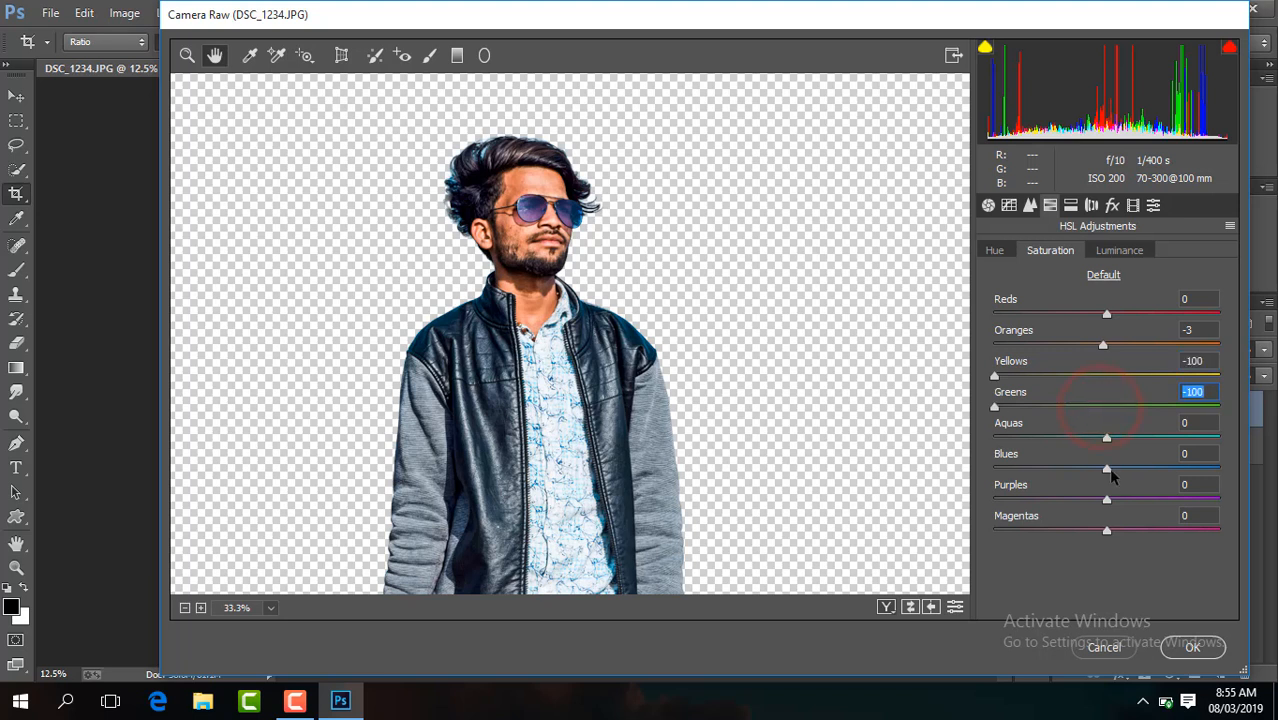
drag(1107, 468, 1124, 468)
Raise the man's sharpening amount and apply the Camera Raw filter to Layer 1
click(1030, 205)
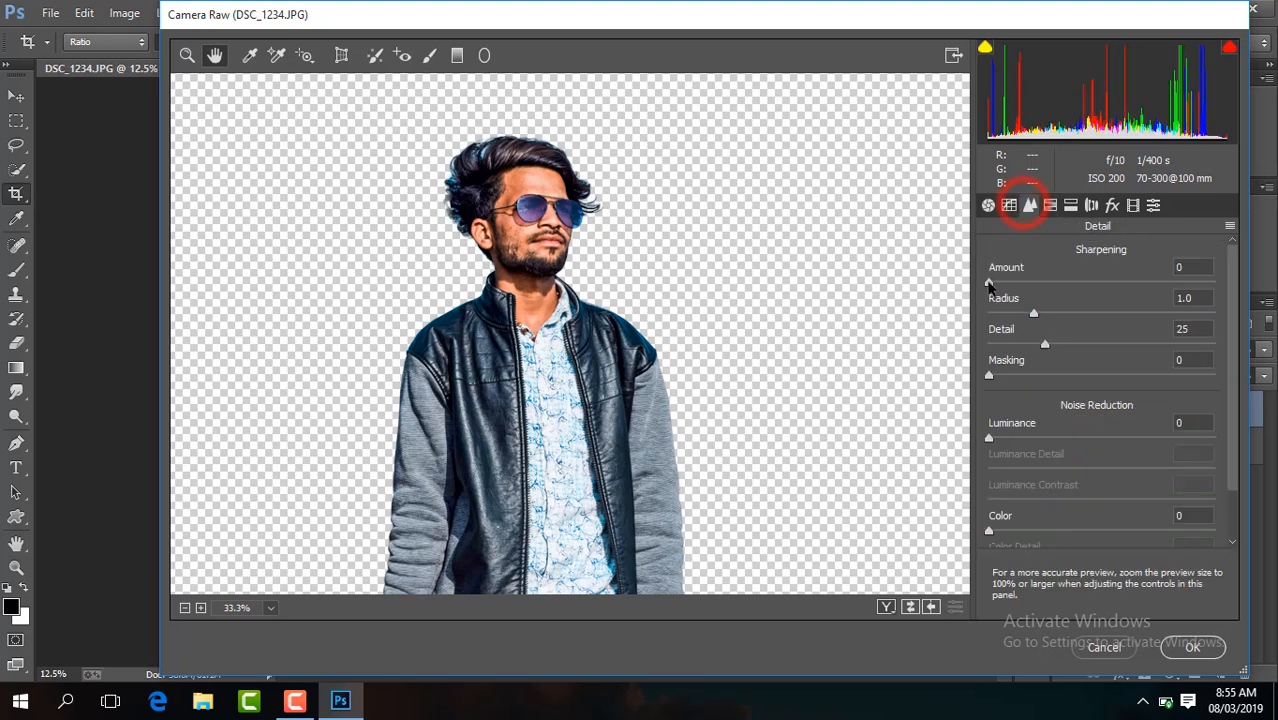
drag(989, 282, 1049, 282)
click(1192, 647)
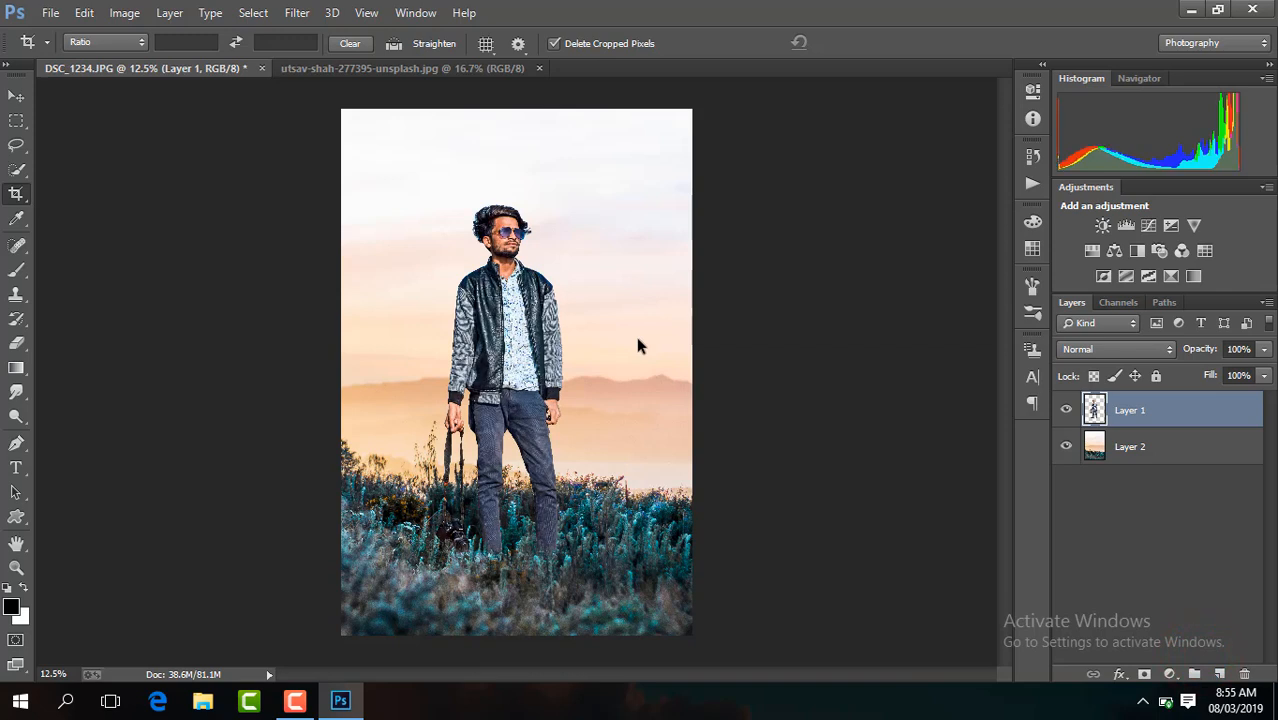
Examine the color-graded man's face and the edges of his hair up close
key(ctrl+plus)
key(ctrl+plus)
key(ctrl+plus)
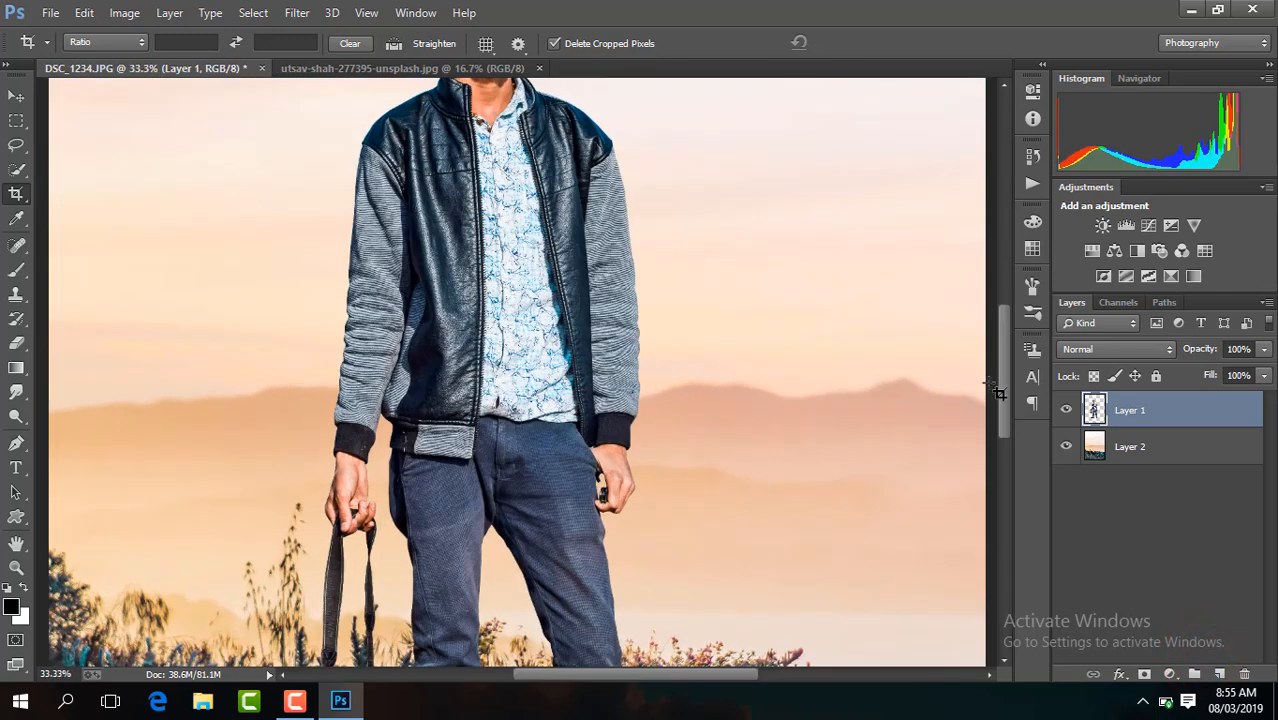
drag(1003, 393, 1008, 276)
key(ctrl+plus)
key(ctrl+plus)
key(ctrl+plus)
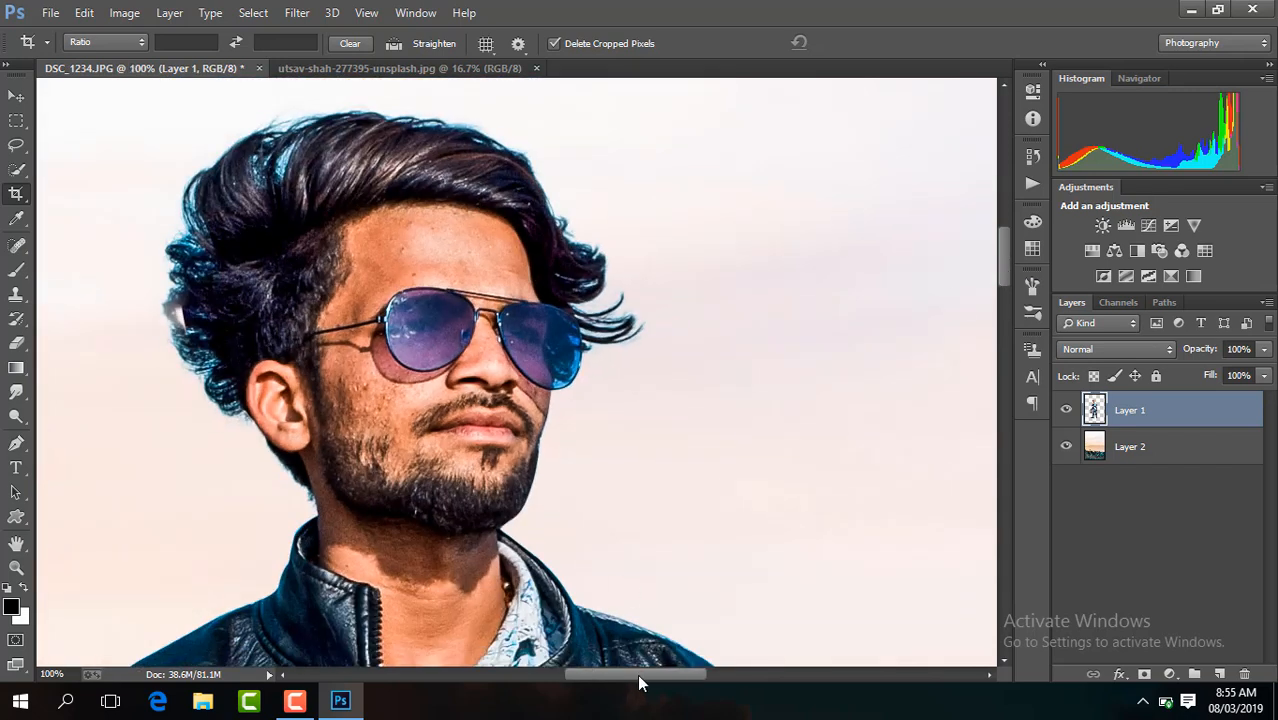
drag(637, 674, 612, 674)
Set up the Smudge tool with the last 14 px scattered-dot brush tip, enlarged to 50 px
click(17, 391)
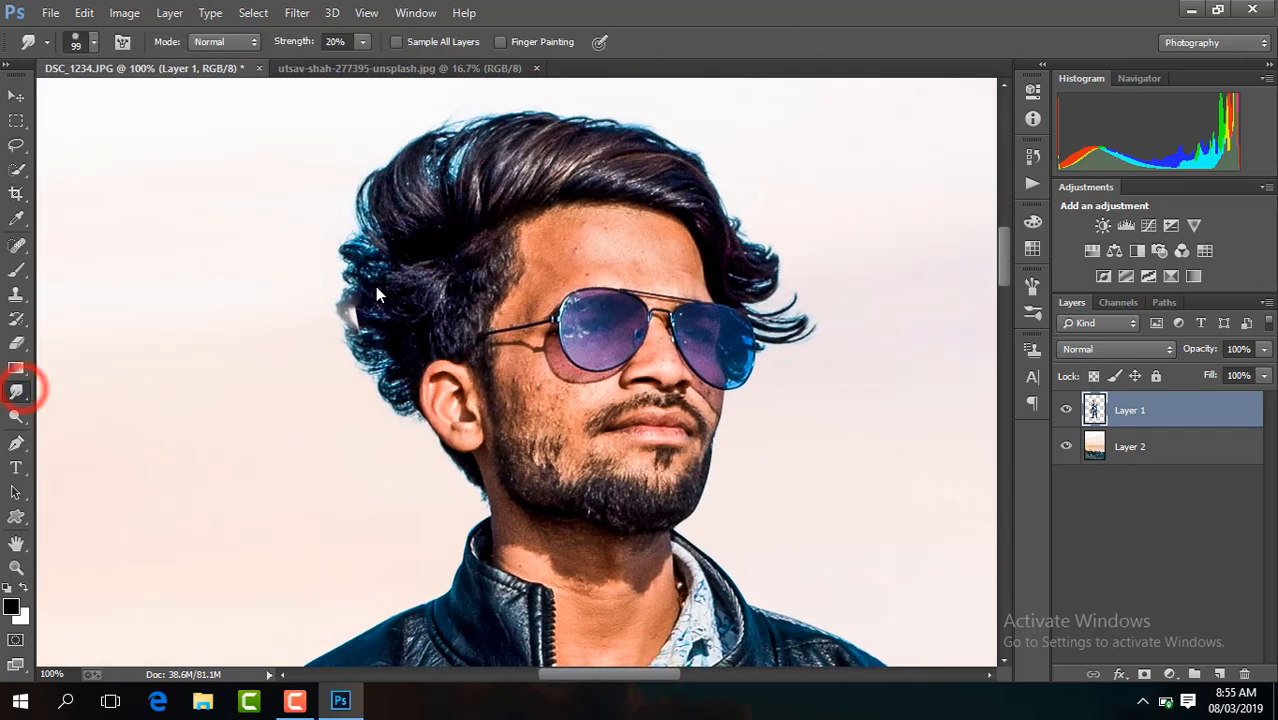
click(93, 42)
drag(212, 236, 213, 262)
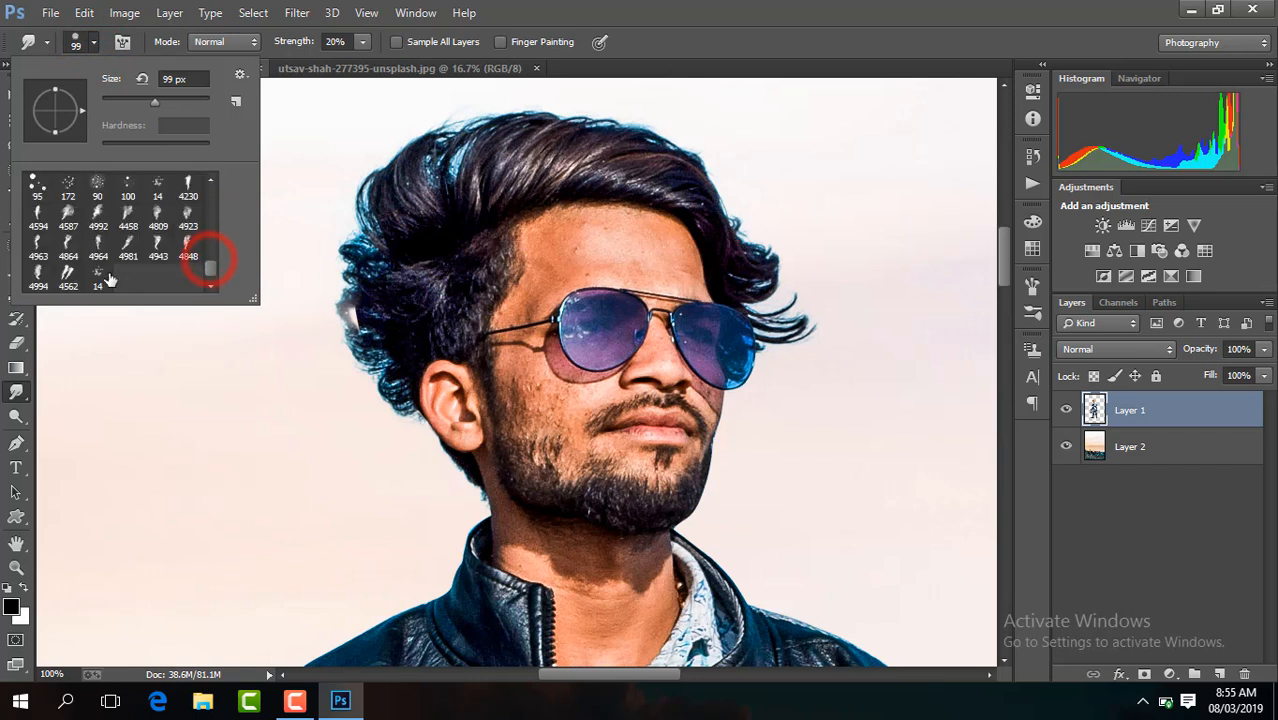
click(97, 277)
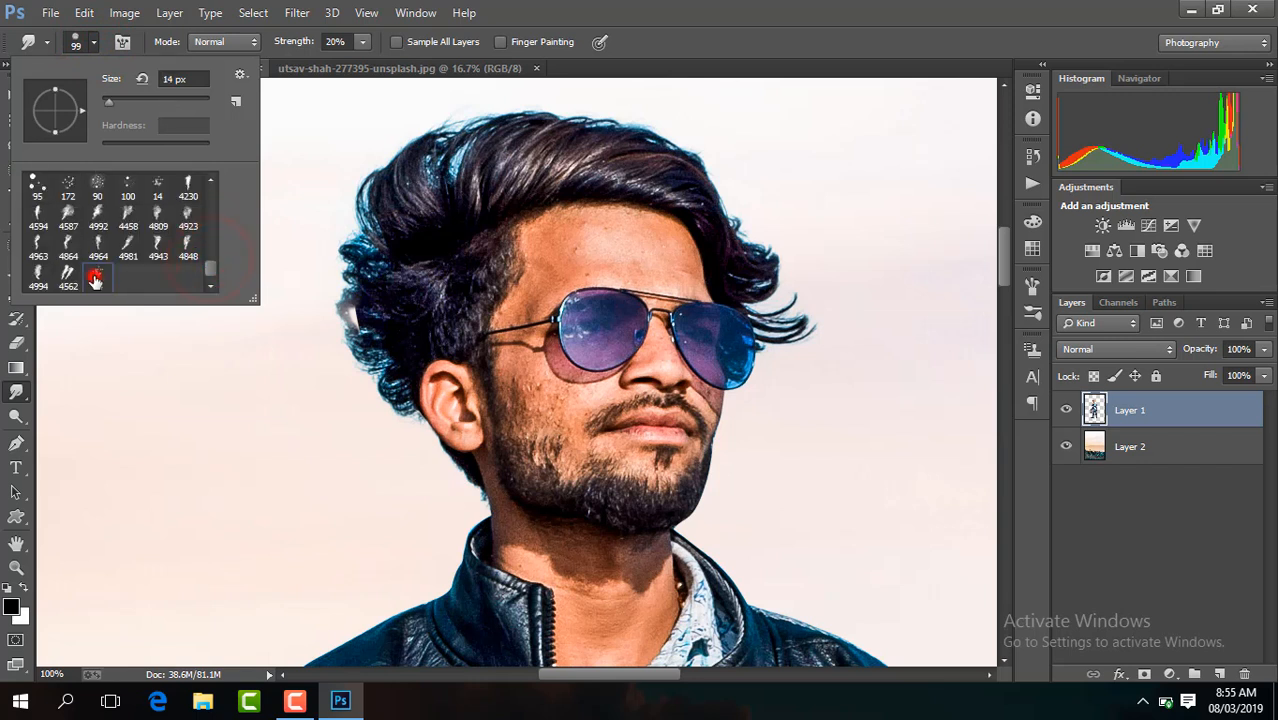
click(128, 101)
click(377, 287)
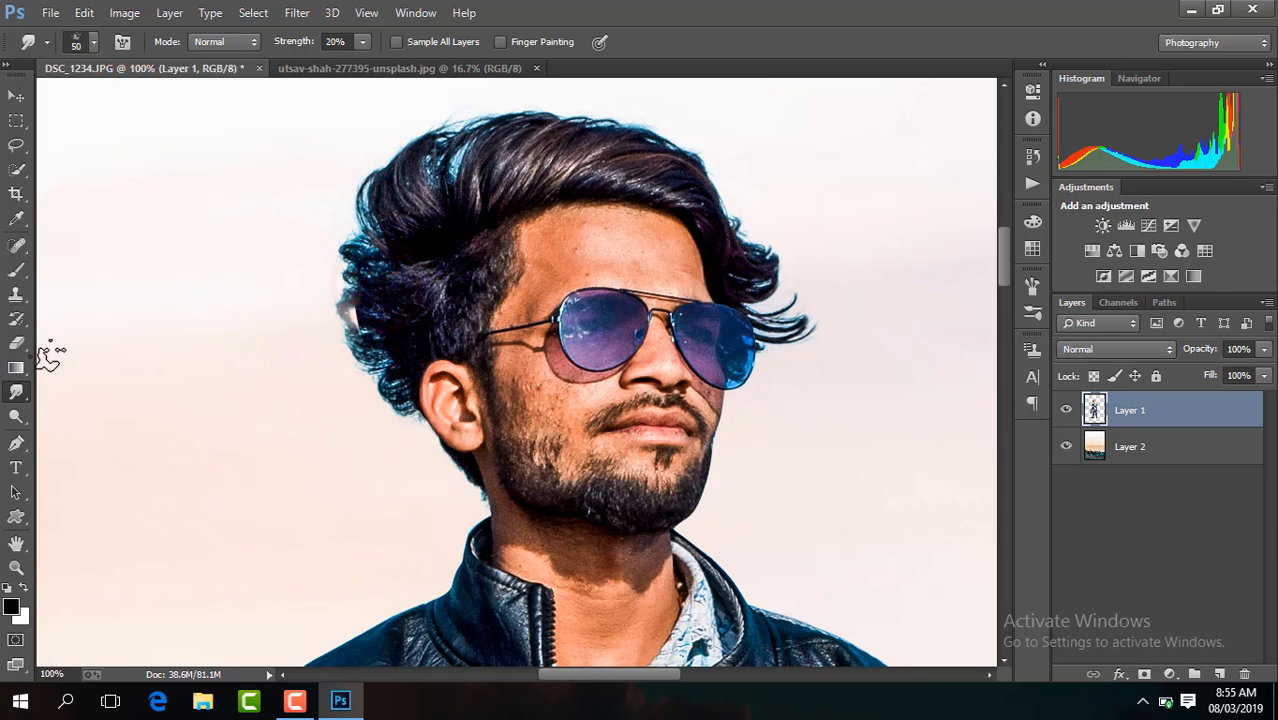
Switch to the Eraser tool and give it a soft round brush tip with 0% hardness
right_click(16, 343)
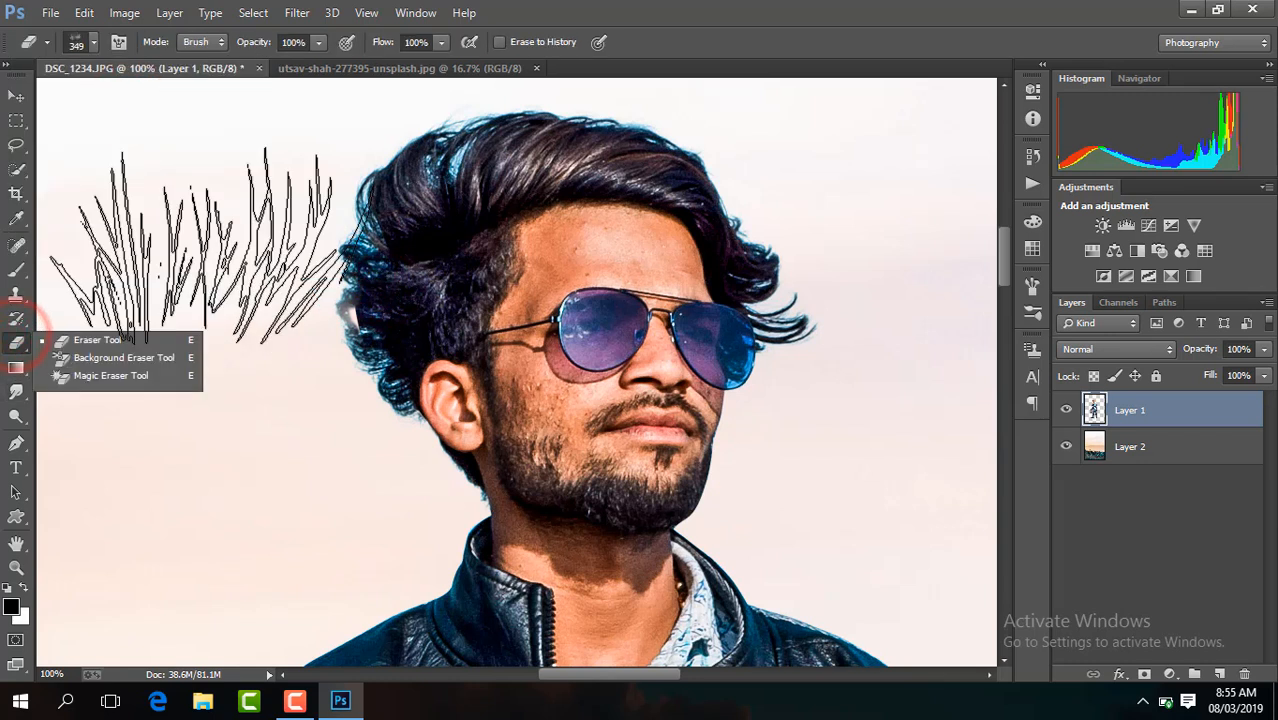
click(80, 340)
click(93, 48)
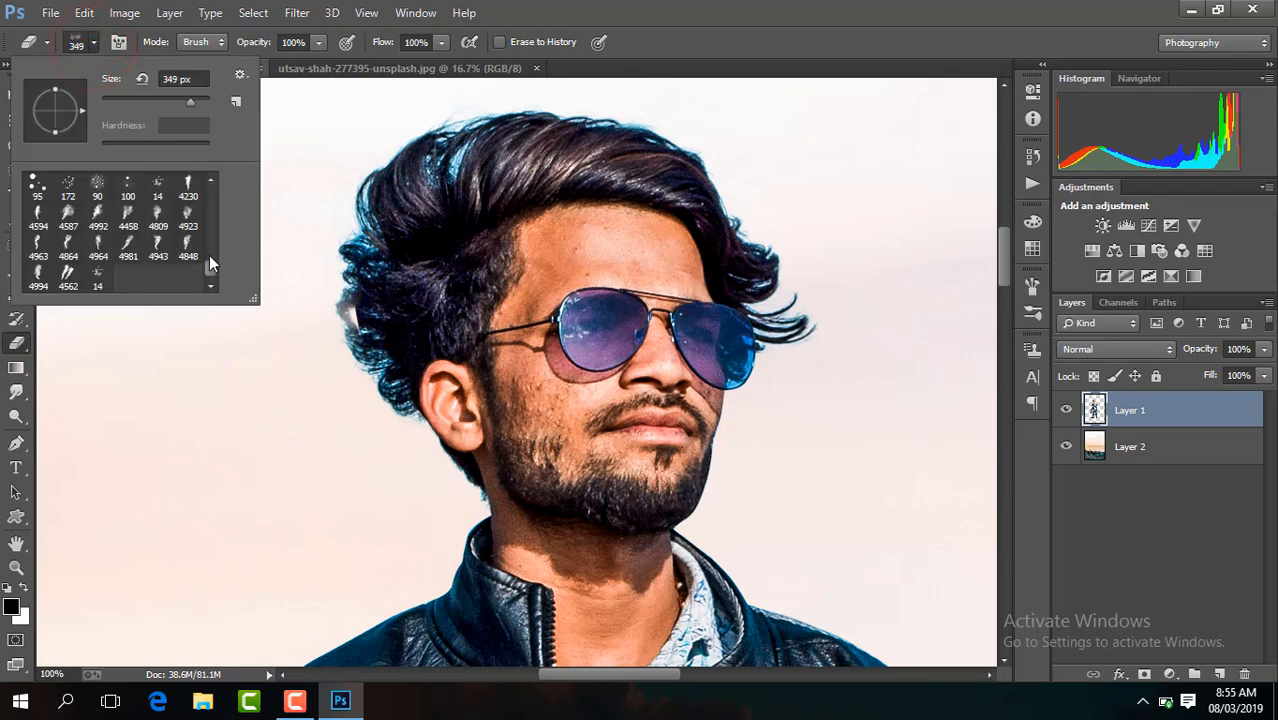
click(209, 258)
click(113, 187)
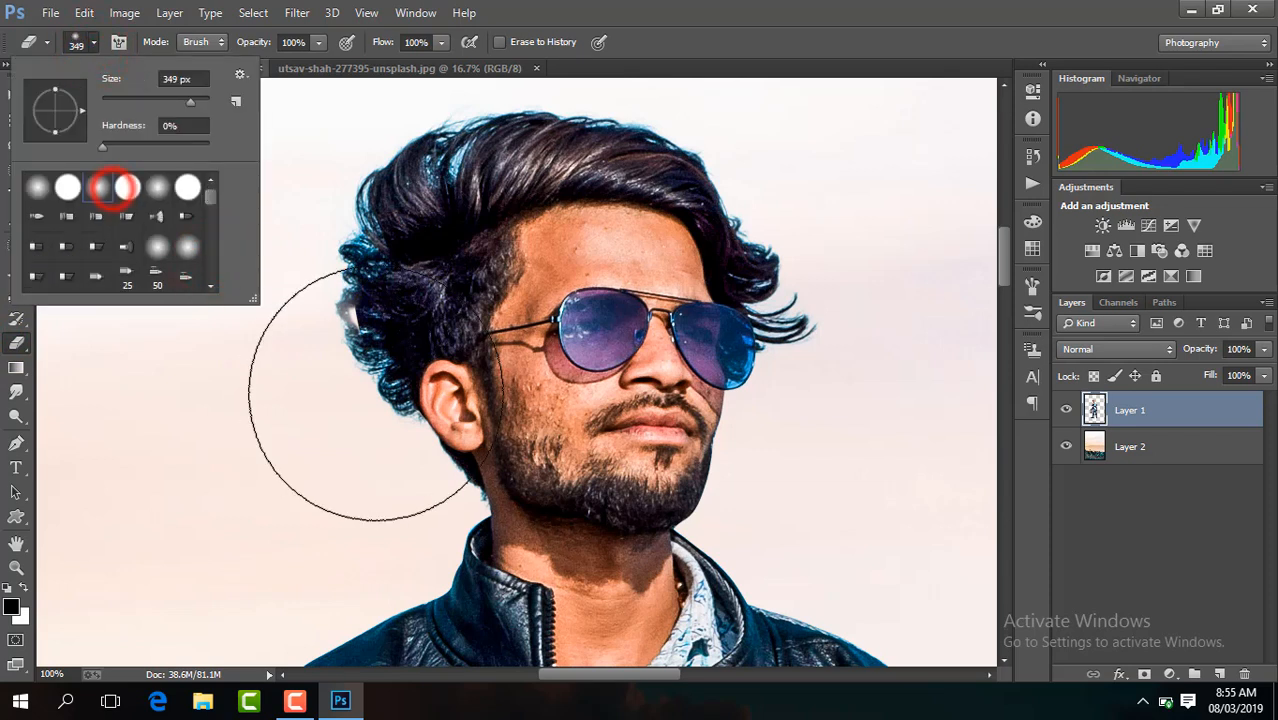
Erase the blue-fringed hair edge behind the man's ear and up the back of his head with a 19 px Eraser
key(ctrl+plus)
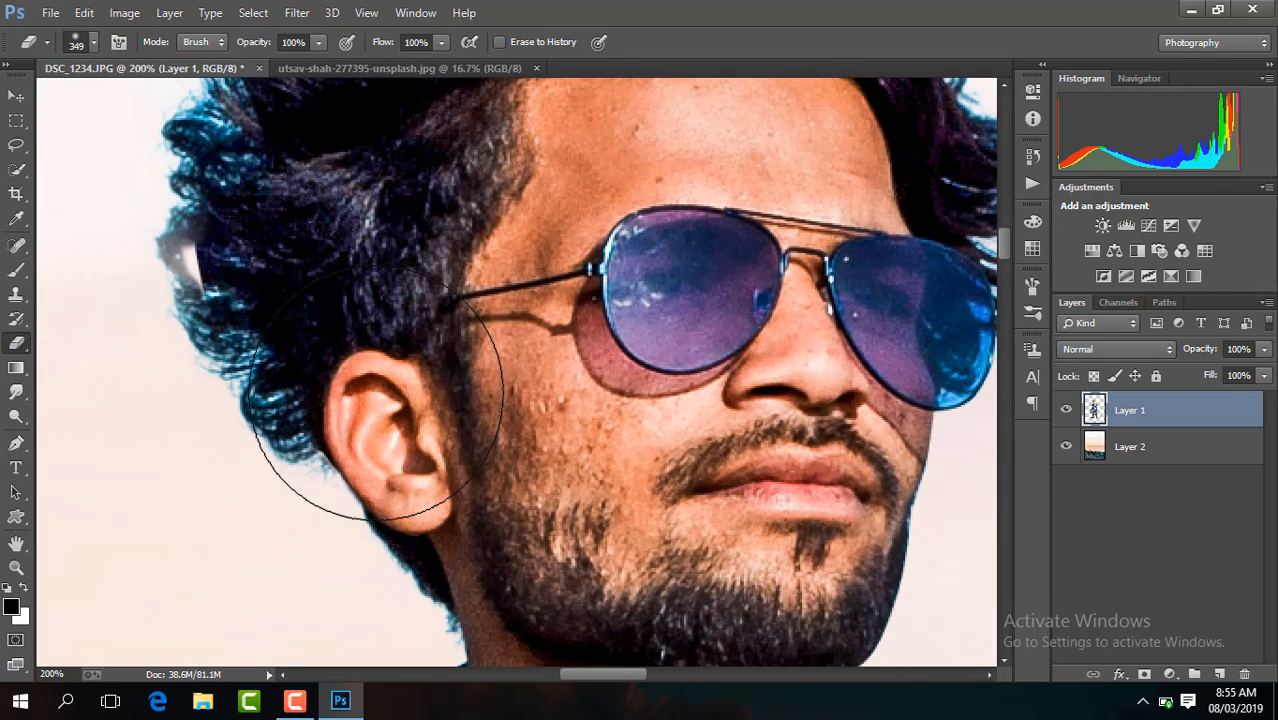
click(93, 45)
drag(160, 103, 134, 103)
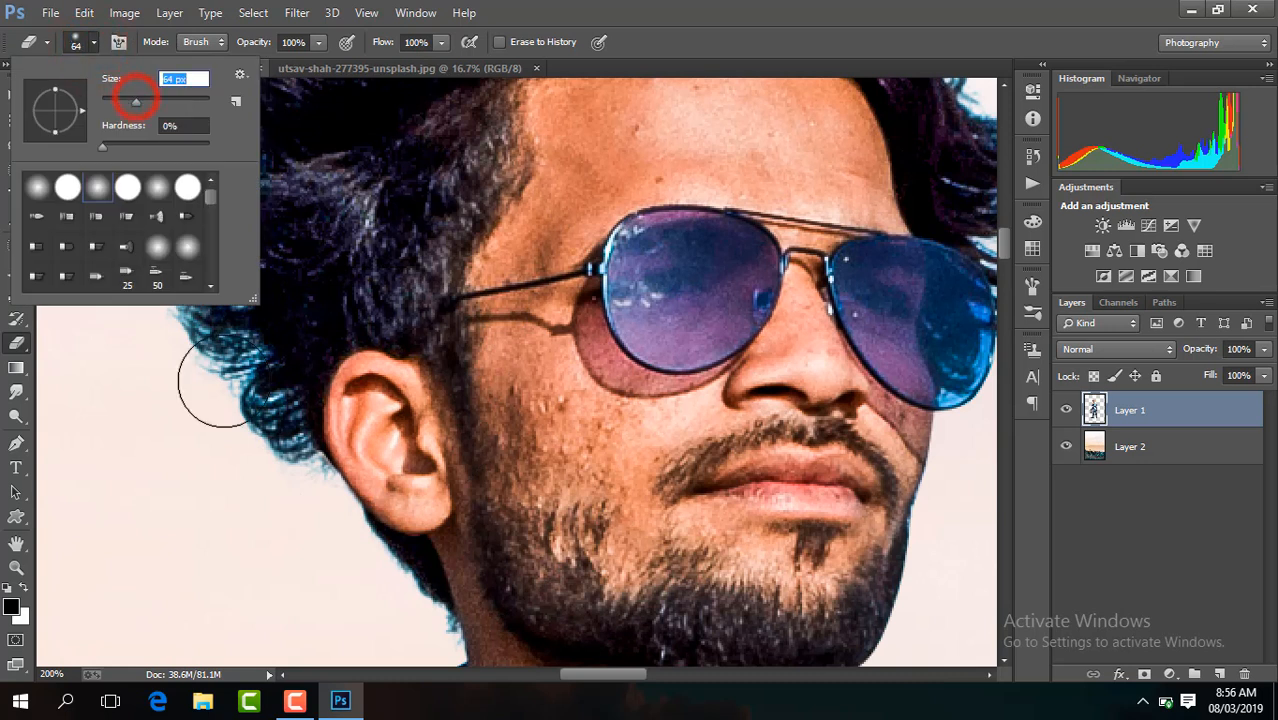
click(112, 101)
click(290, 477)
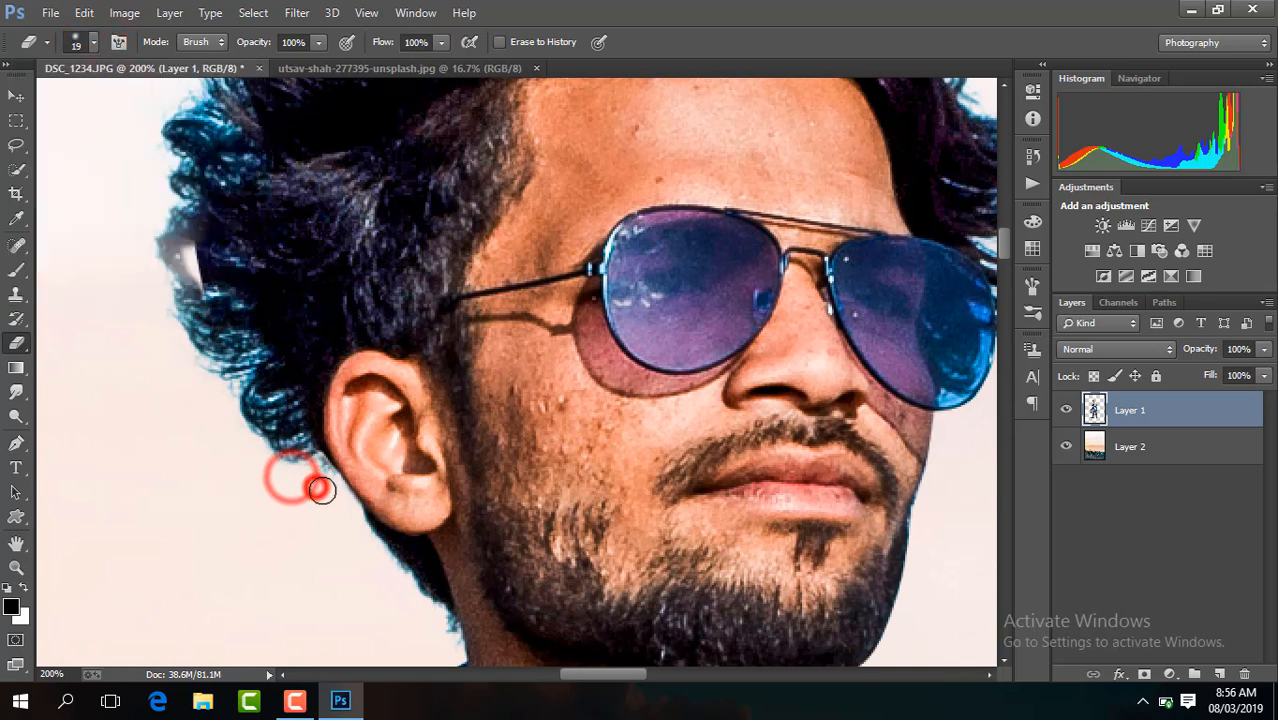
mouse_move(321, 489)
mouse_down()
mouse_move(287, 472)
mouse_move(282, 444)
mouse_move(296, 456)
mouse_move(259, 405)
mouse_move(253, 441)
mouse_move(261, 390)
mouse_move(273, 406)
mouse_move(176, 269)
mouse_move(220, 373)
mouse_move(166, 243)
mouse_move(200, 297)
mouse_move(173, 207)
mouse_move(193, 122)
mouse_move(174, 240)
mouse_up()
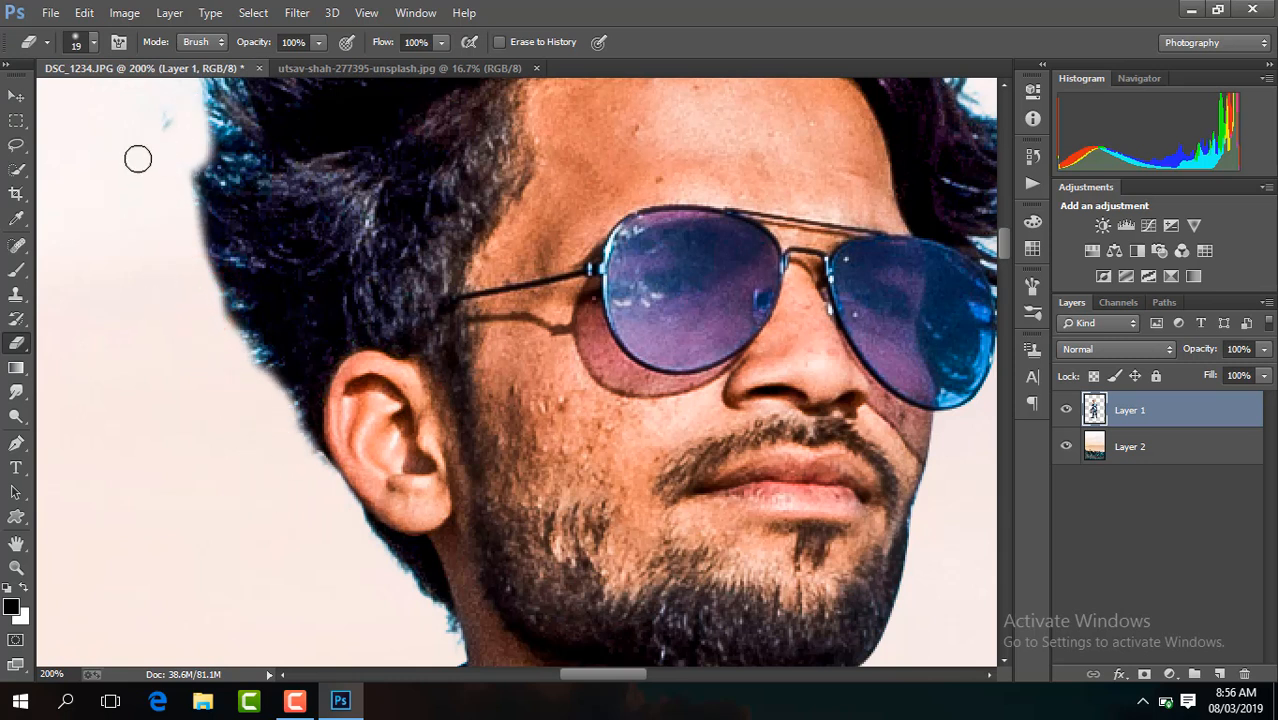
click(166, 123)
Erase the stray fringe along the upper back of the hair and the crown
drag(1002, 255, 1002, 235)
mouse_move(193, 303)
mouse_down()
mouse_move(171, 319)
mouse_move(195, 400)
mouse_up()
drag(480, 119, 365, 150)
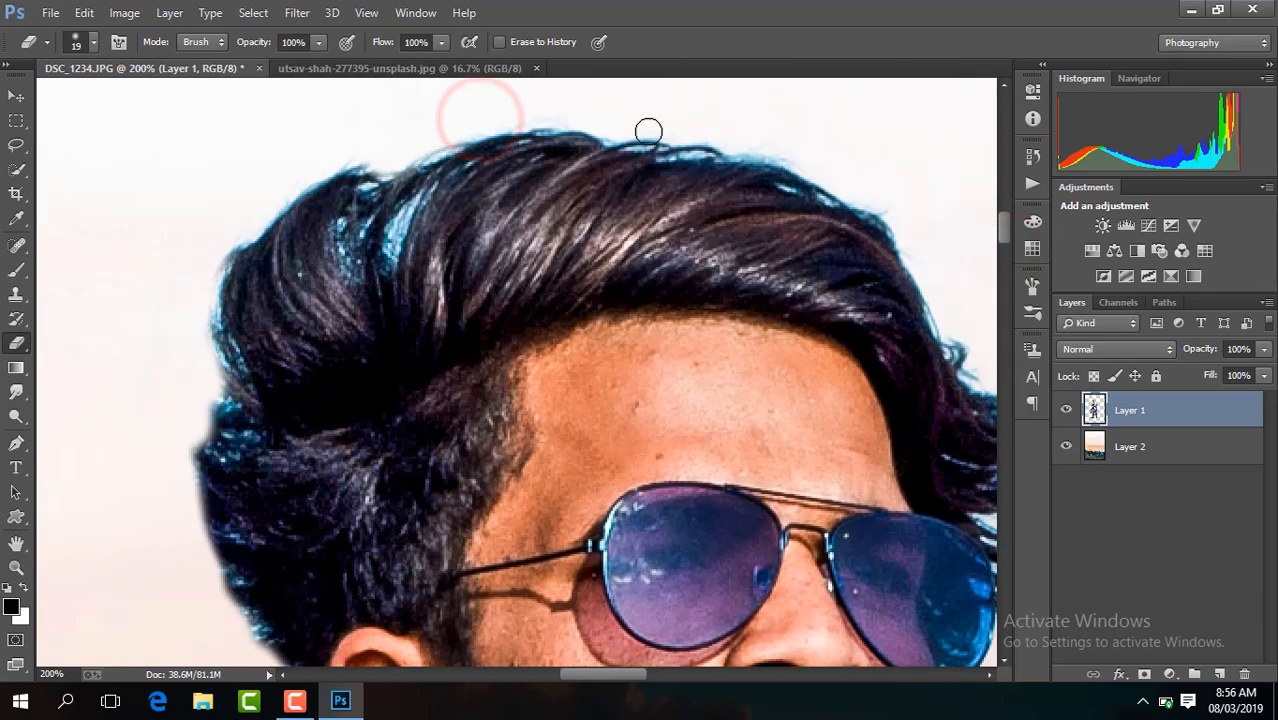
Switch to the Smudge tool with 80% strength and a 34 px brush size
click(15, 393)
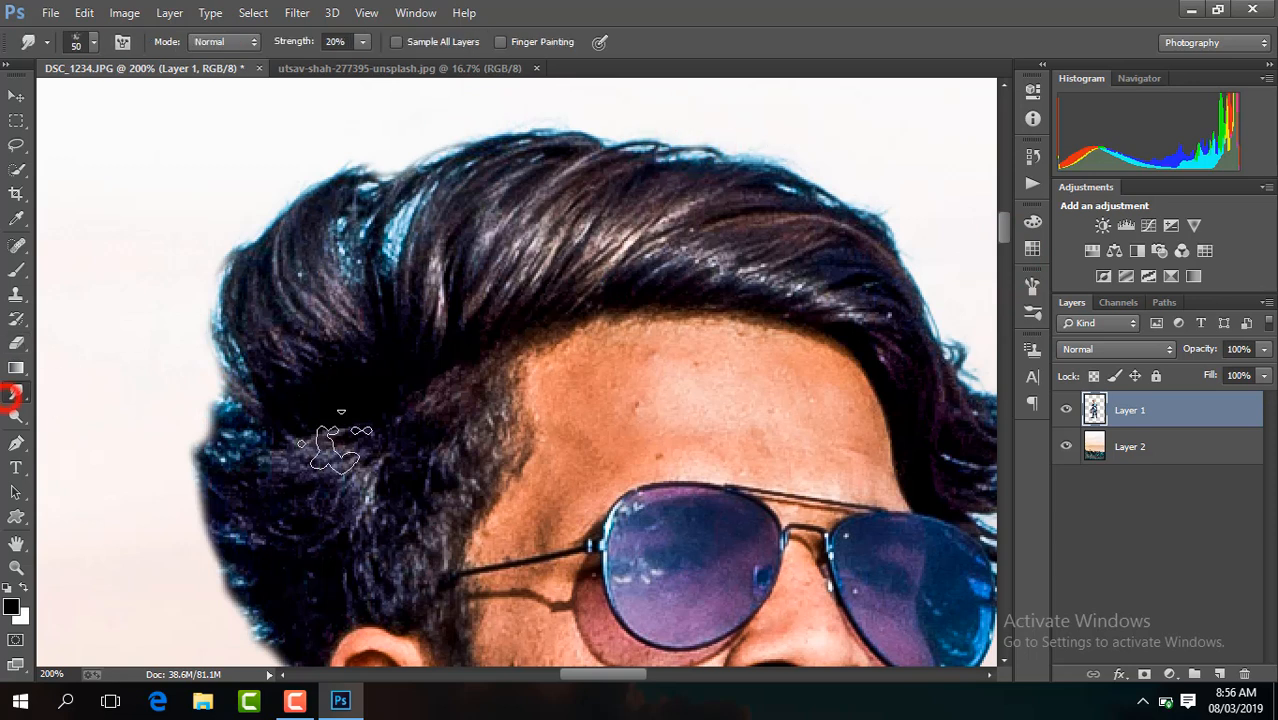
drag(1006, 226, 1006, 238)
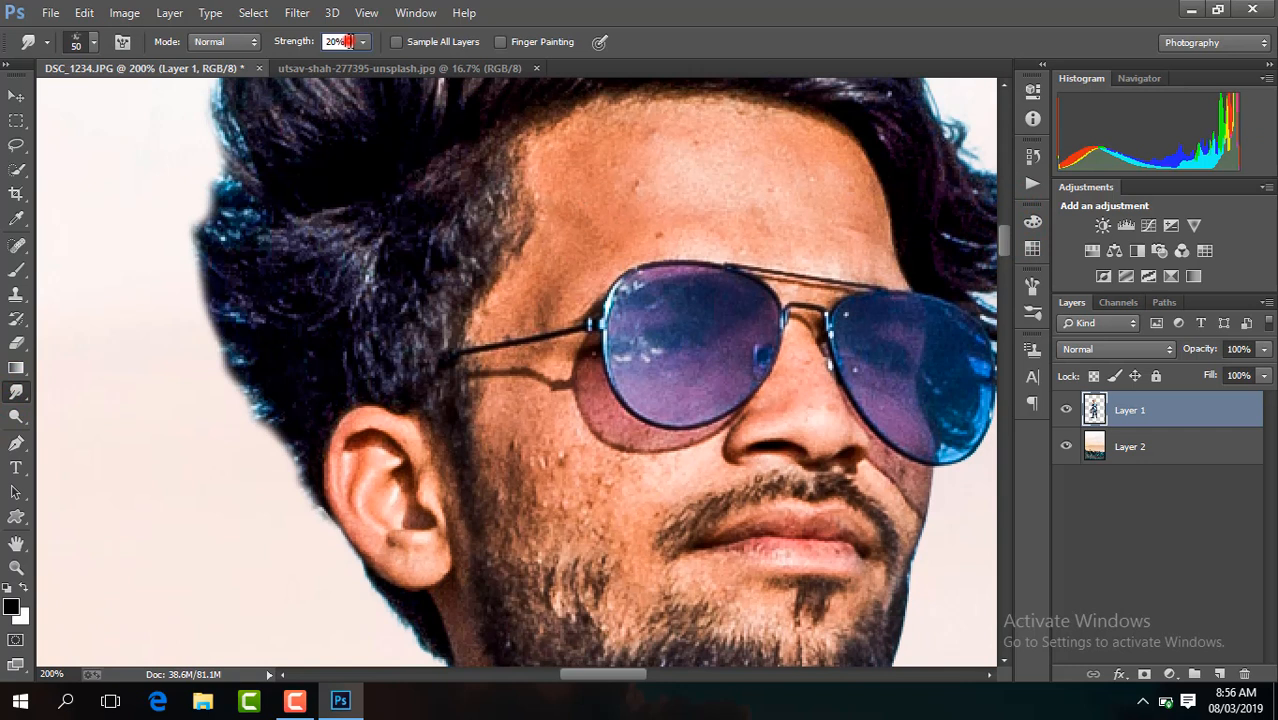
text(8)
click(92, 44)
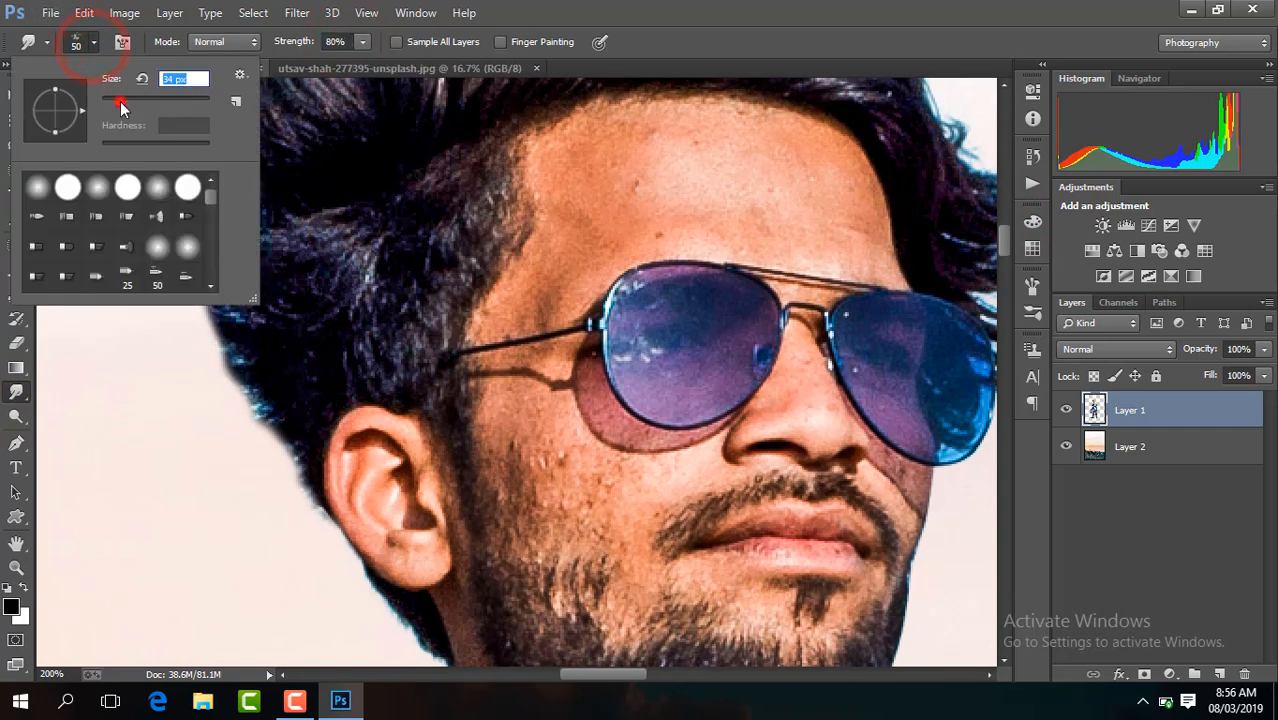
click(120, 104)
click(308, 405)
Smudge the hair behind the ear outward and upward into soft strands along the back of the head
drag(308, 405, 185, 385)
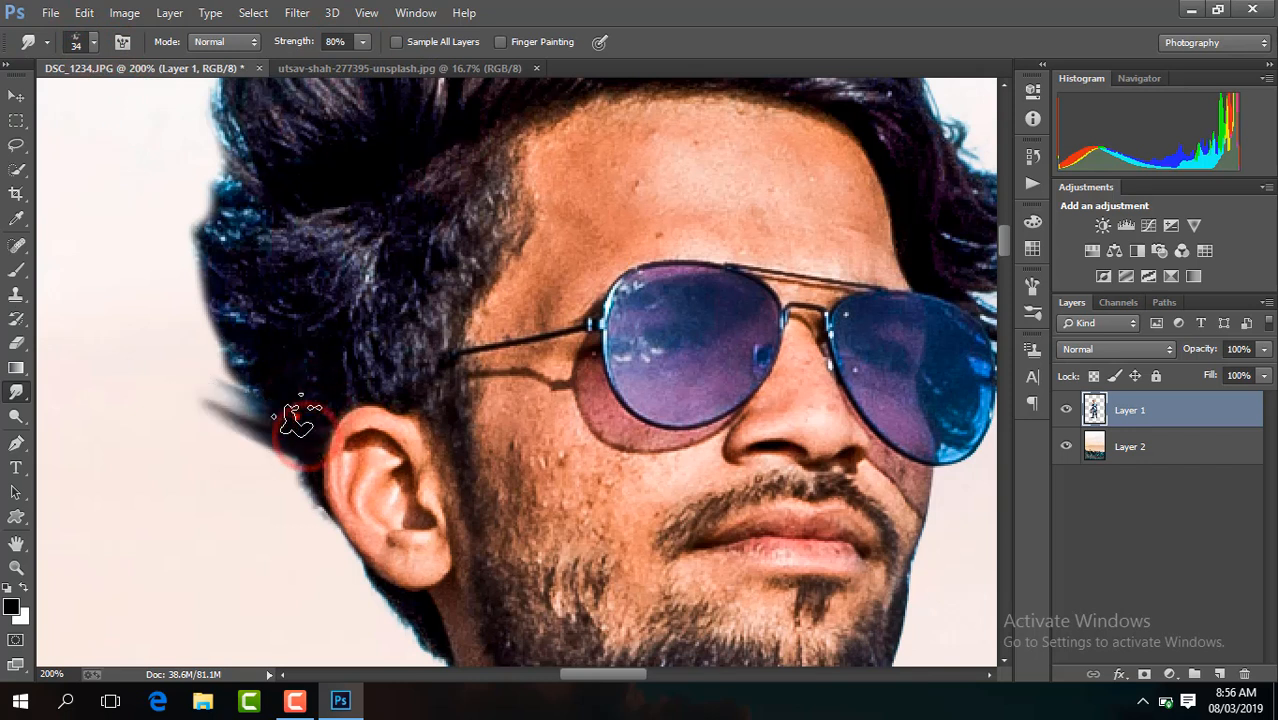
drag(294, 423, 200, 380)
mouse_move(291, 393)
mouse_down()
mouse_move(200, 360)
mouse_move(262, 342)
mouse_move(185, 185)
mouse_up()
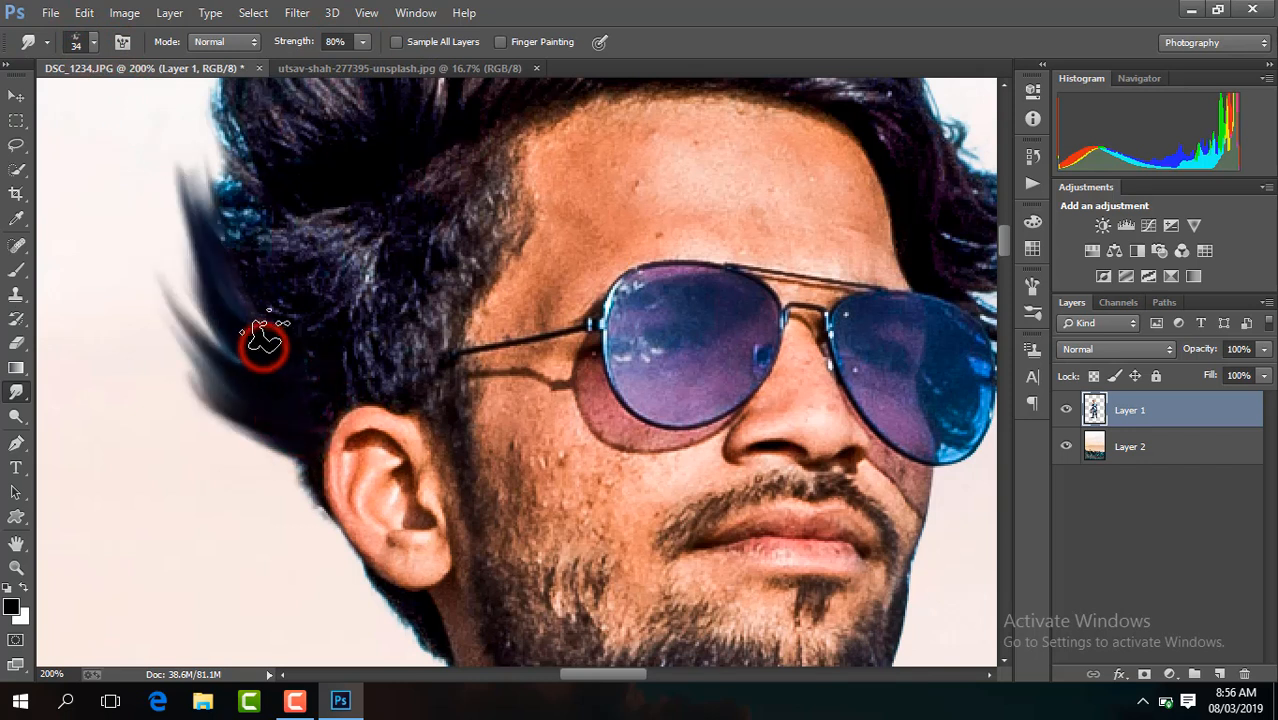
drag(262, 331, 190, 200)
mouse_move(262, 380)
mouse_down()
mouse_move(168, 205)
mouse_move(228, 245)
mouse_move(185, 100)
mouse_up()
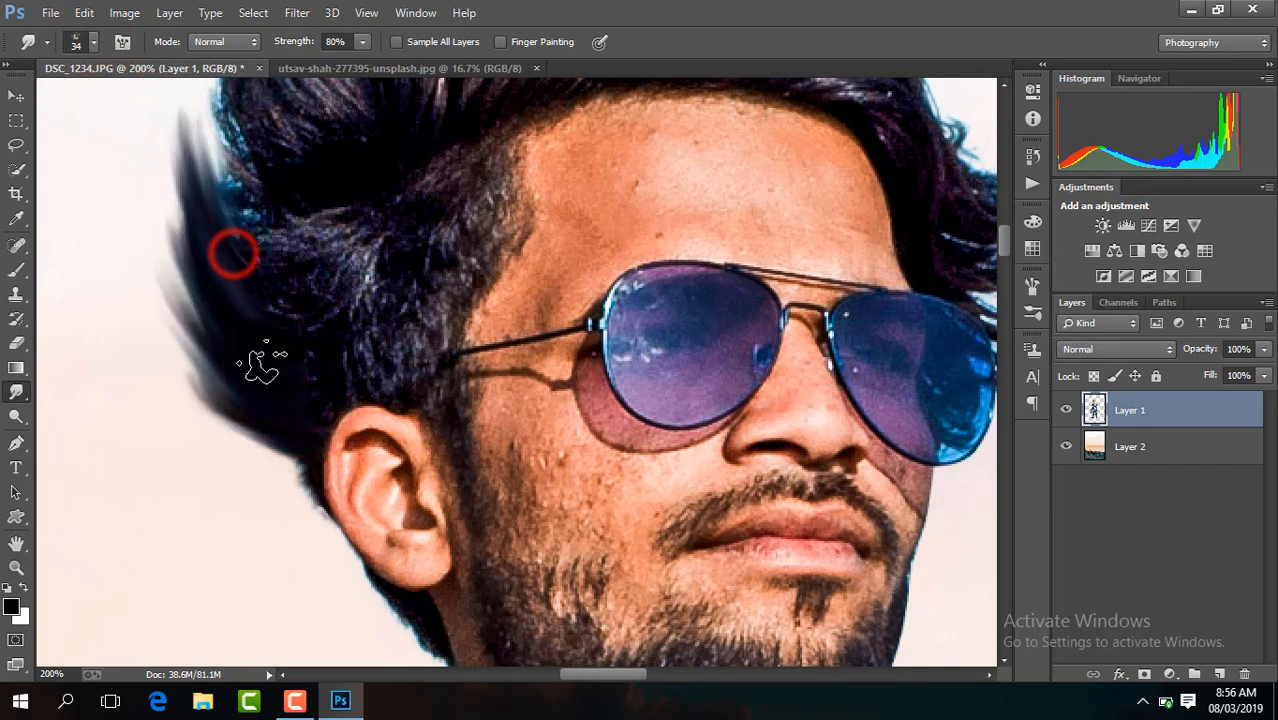
drag(278, 408, 145, 207)
drag(203, 294, 185, 100)
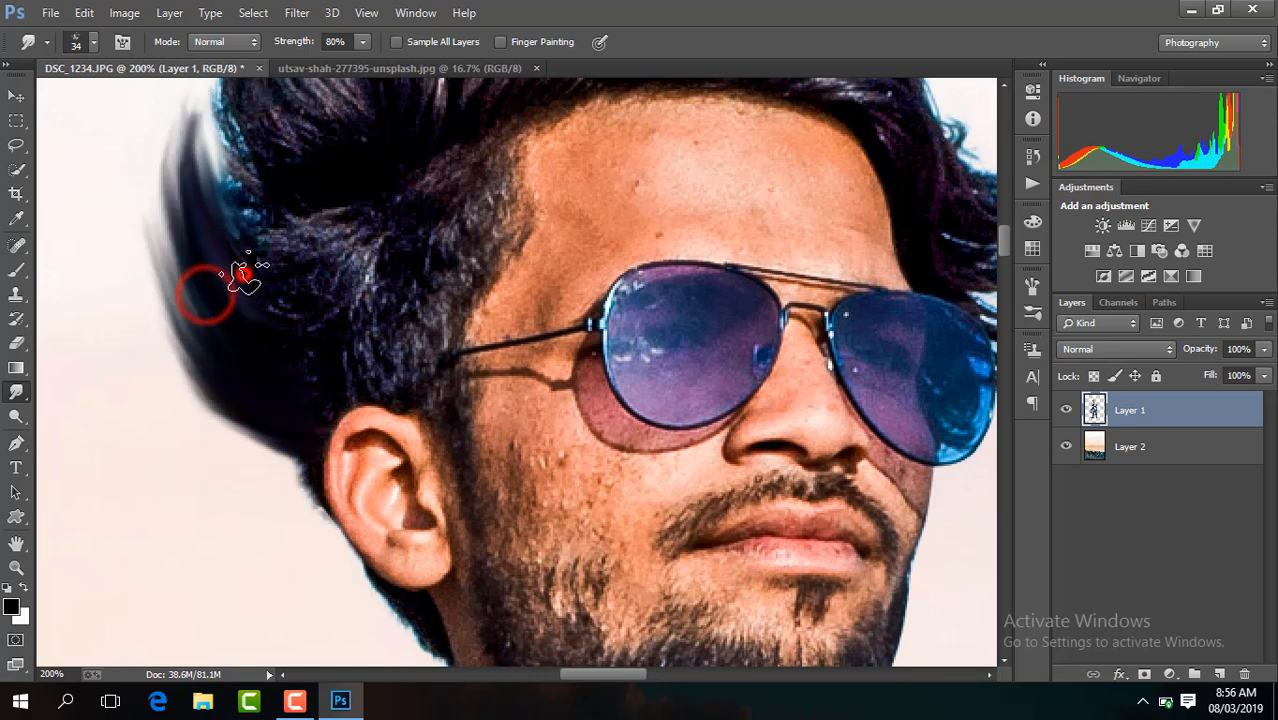
drag(243, 272, 215, 65)
key(ctrl+minus)
key(ctrl+minus)
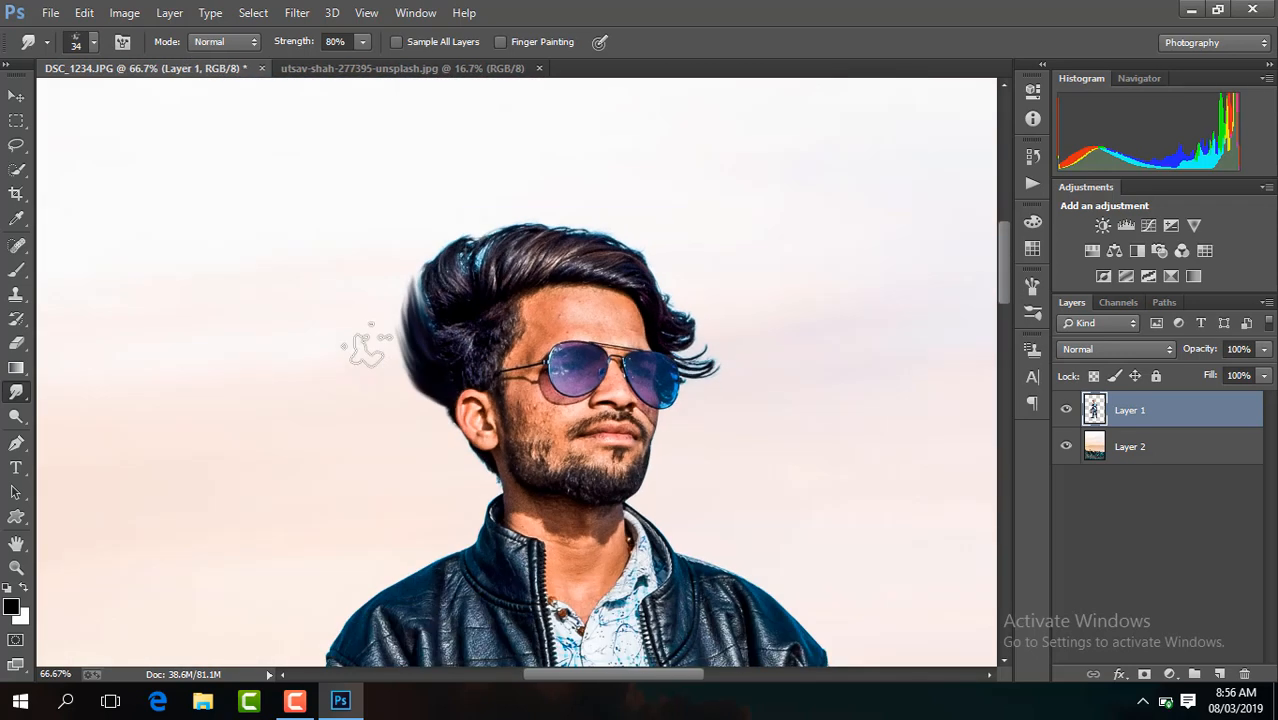
Smudge the hair on the upper back and crown into long strands sweeping up toward the forehead side
key(ctrl+plus)
key(ctrl+plus)
drag(1005, 247, 1004, 235)
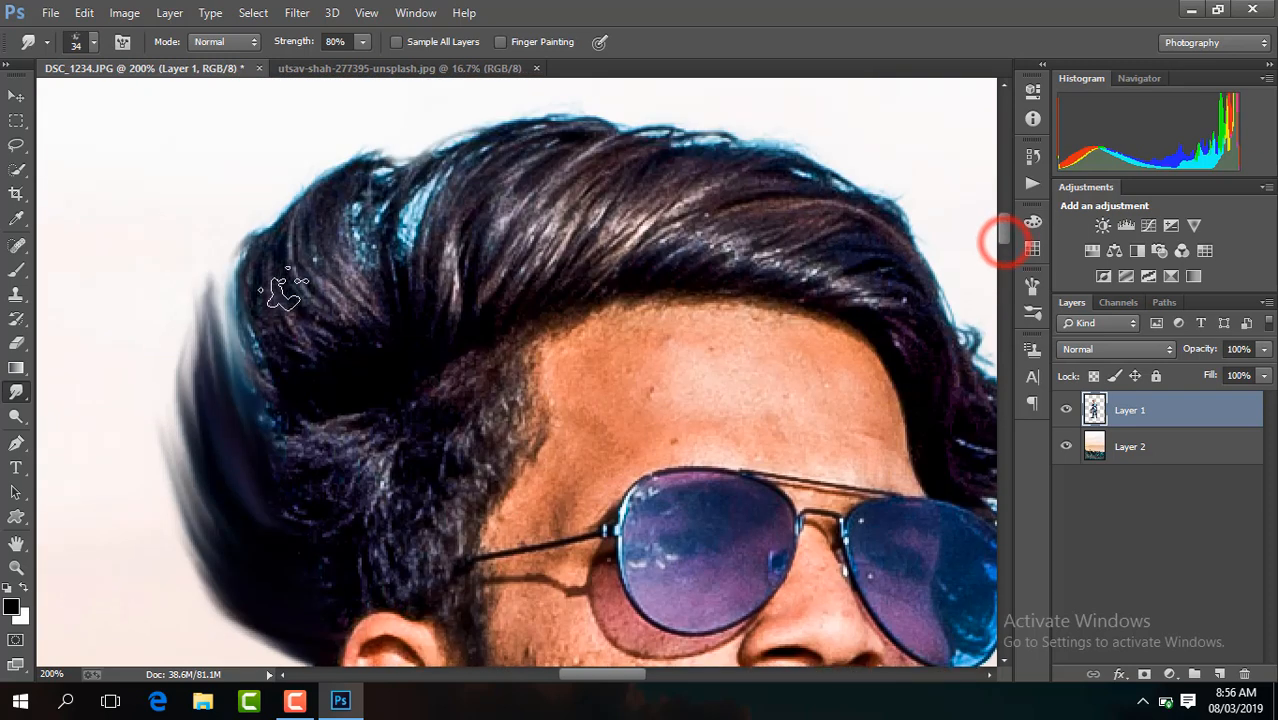
mouse_move(257, 371)
mouse_down()
mouse_move(275, 205)
mouse_move(228, 352)
mouse_move(274, 251)
mouse_move(430, 120)
mouse_up()
drag(375, 220, 480, 130)
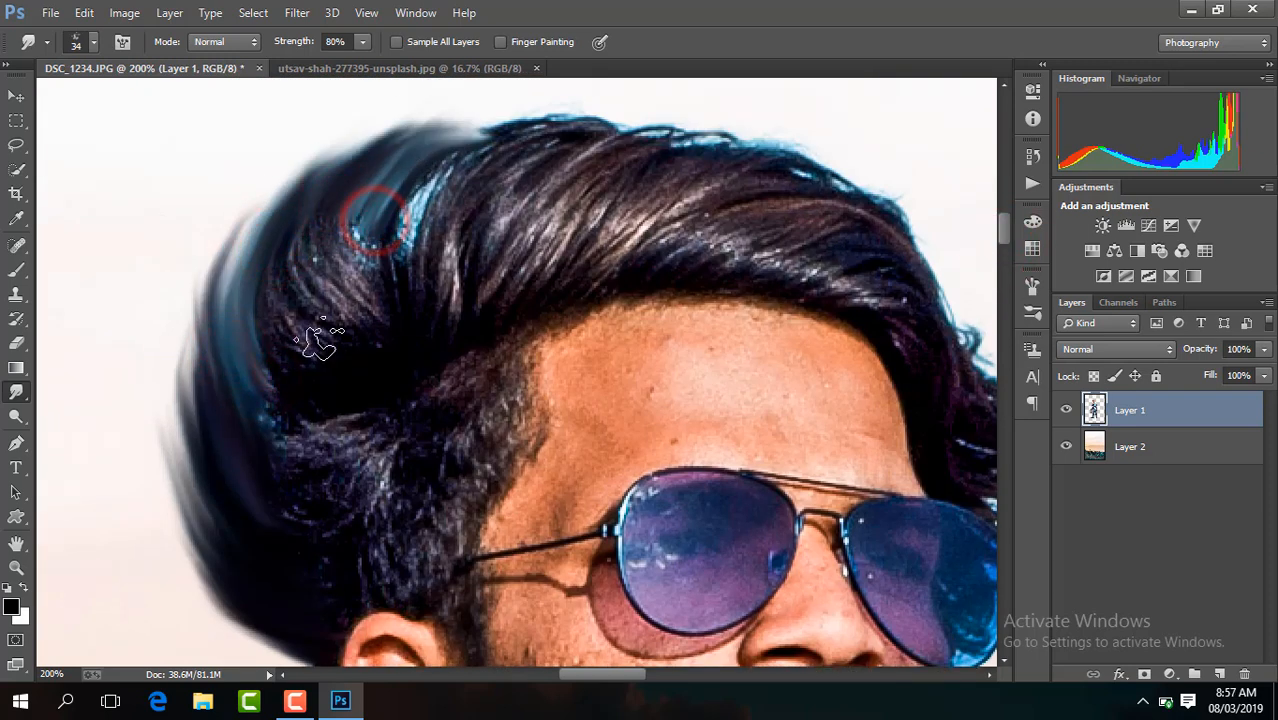
drag(339, 348, 384, 152)
drag(295, 384, 286, 254)
drag(356, 322, 434, 157)
mouse_move(377, 348)
mouse_down()
mouse_move(442, 165)
mouse_move(560, 95)
mouse_up()
mouse_move(379, 171)
mouse_down()
mouse_move(491, 90)
mouse_move(429, 165)
mouse_move(447, 140)
mouse_move(580, 78)
mouse_up()
mouse_move(425, 163)
mouse_down()
mouse_move(514, 148)
mouse_move(668, 87)
mouse_up()
drag(519, 166, 752, 116)
drag(573, 193, 770, 110)
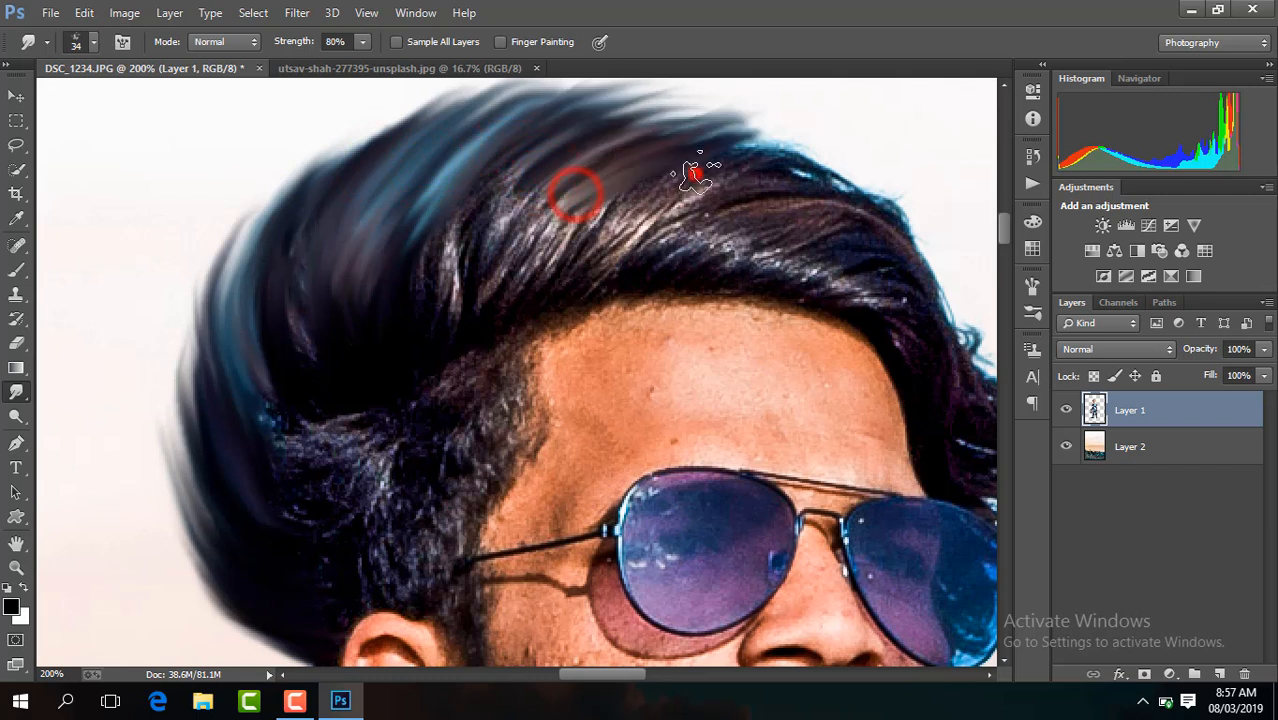
Smudge the inner hair and the front of the quiff into smooth strands sweeping forward over the edge
drag(696, 175, 872, 152)
drag(465, 282, 605, 120)
drag(371, 328, 600, 105)
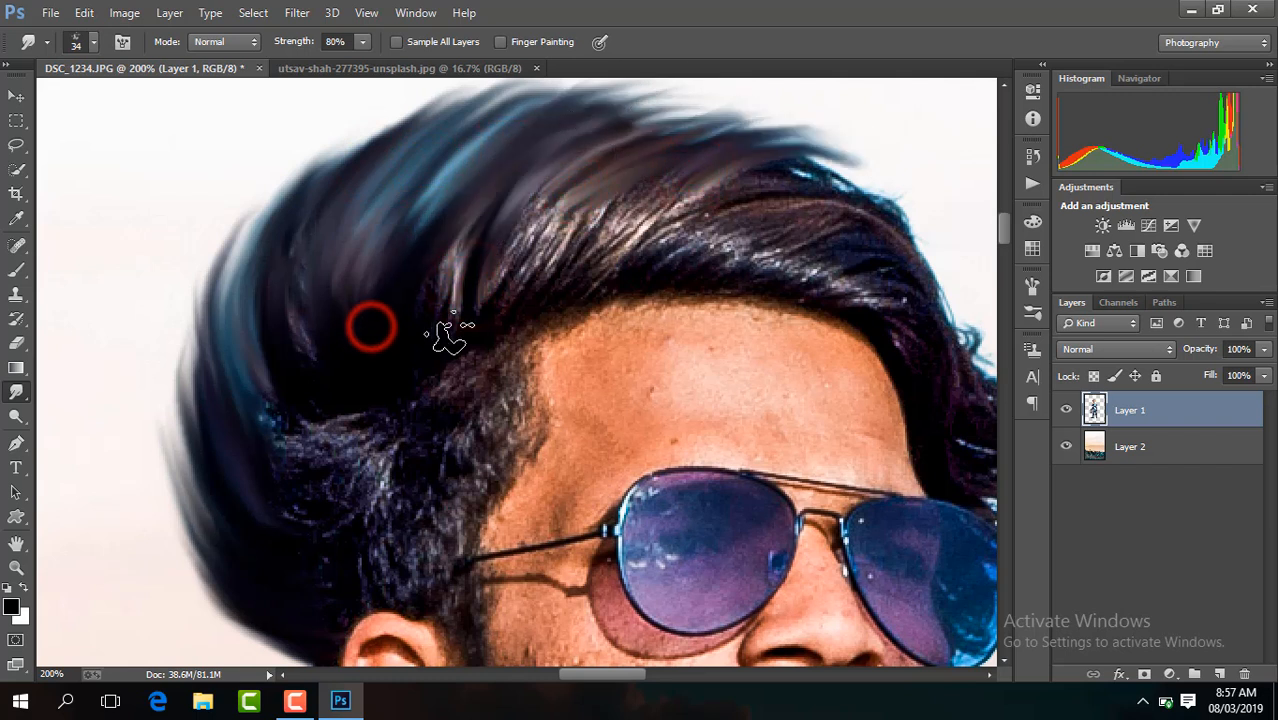
drag(448, 333, 670, 135)
drag(512, 312, 747, 188)
mouse_move(602, 260)
mouse_down()
mouse_move(733, 148)
mouse_move(860, 135)
mouse_up()
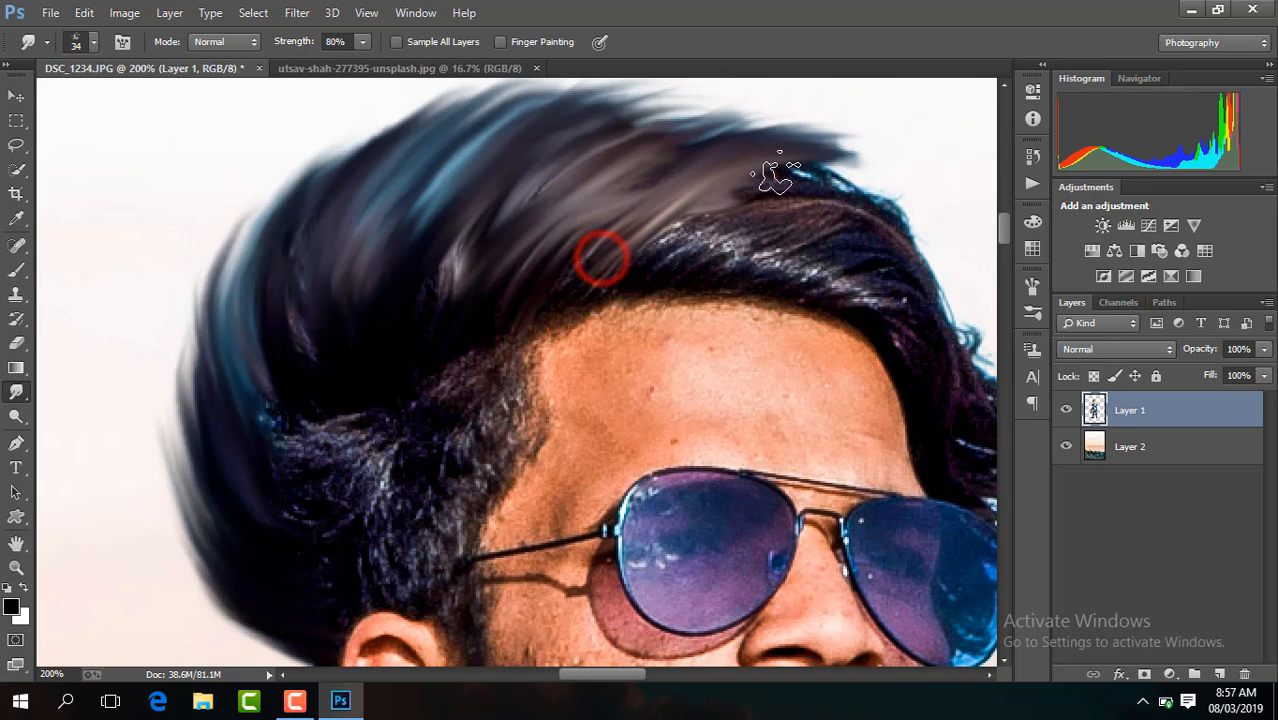
drag(775, 174, 880, 150)
mouse_move(765, 208)
mouse_down()
mouse_move(873, 208)
mouse_move(812, 218)
mouse_move(983, 280)
mouse_up()
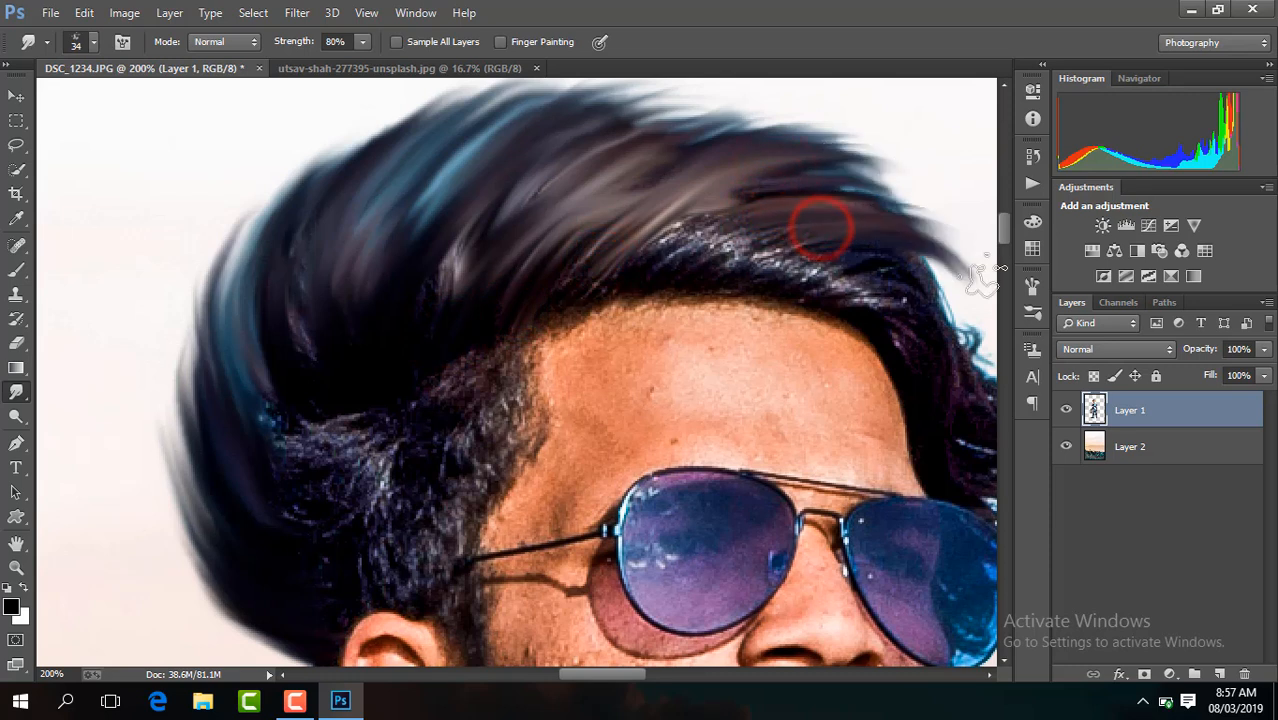
key(ctrl+minus)
key(ctrl+minus)
key(ctrl+minus)
key(ctrl+minus)
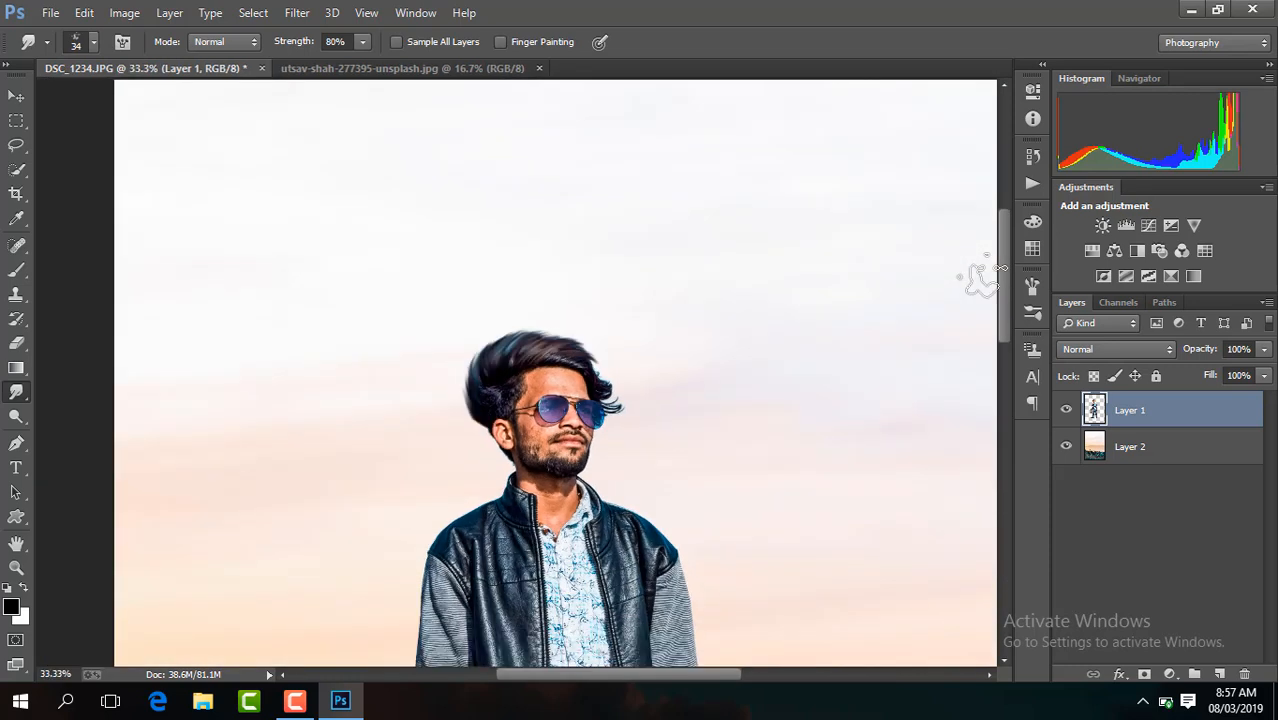
Smudge the outer edge of the front hair downward and outward above the loose curls
key(ctrl+plus)
key(ctrl+plus)
key(ctrl+plus)
key(ctrl+plus)
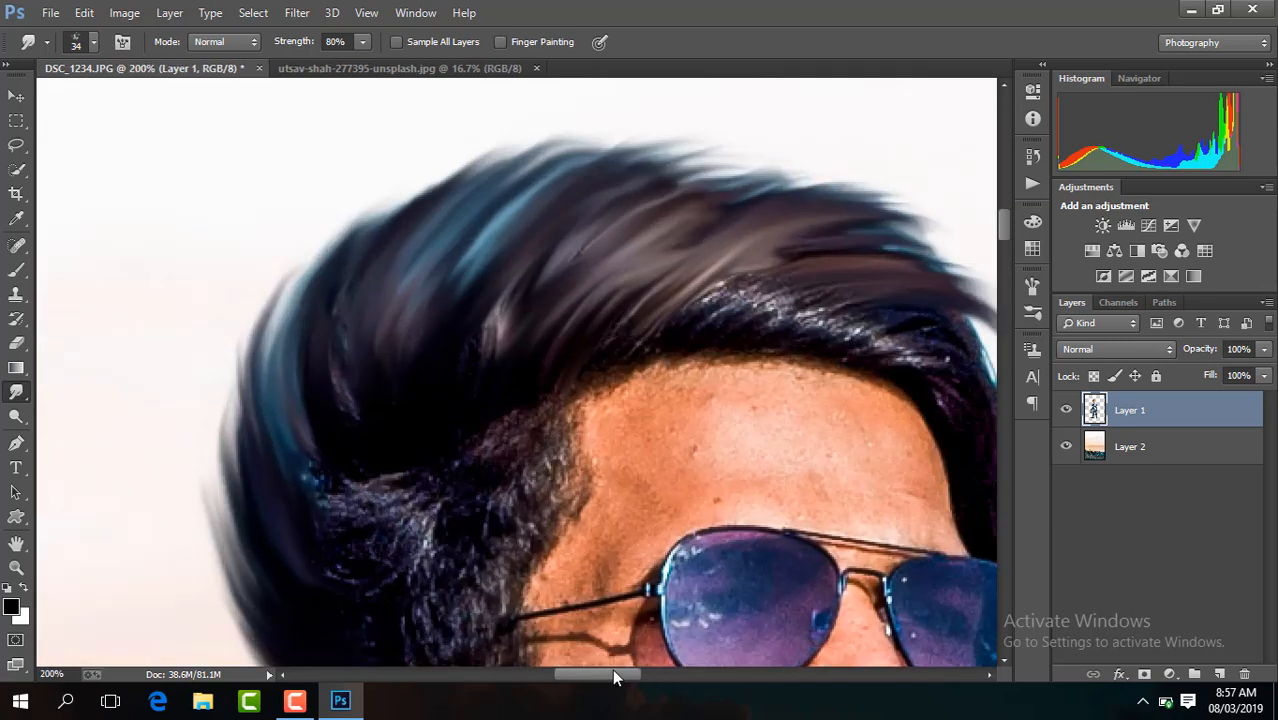
drag(614, 677, 662, 670)
mouse_move(502, 322)
mouse_down()
mouse_move(590, 372)
mouse_move(551, 393)
mouse_move(660, 418)
mouse_move(585, 442)
mouse_move(695, 458)
mouse_move(565, 372)
mouse_up()
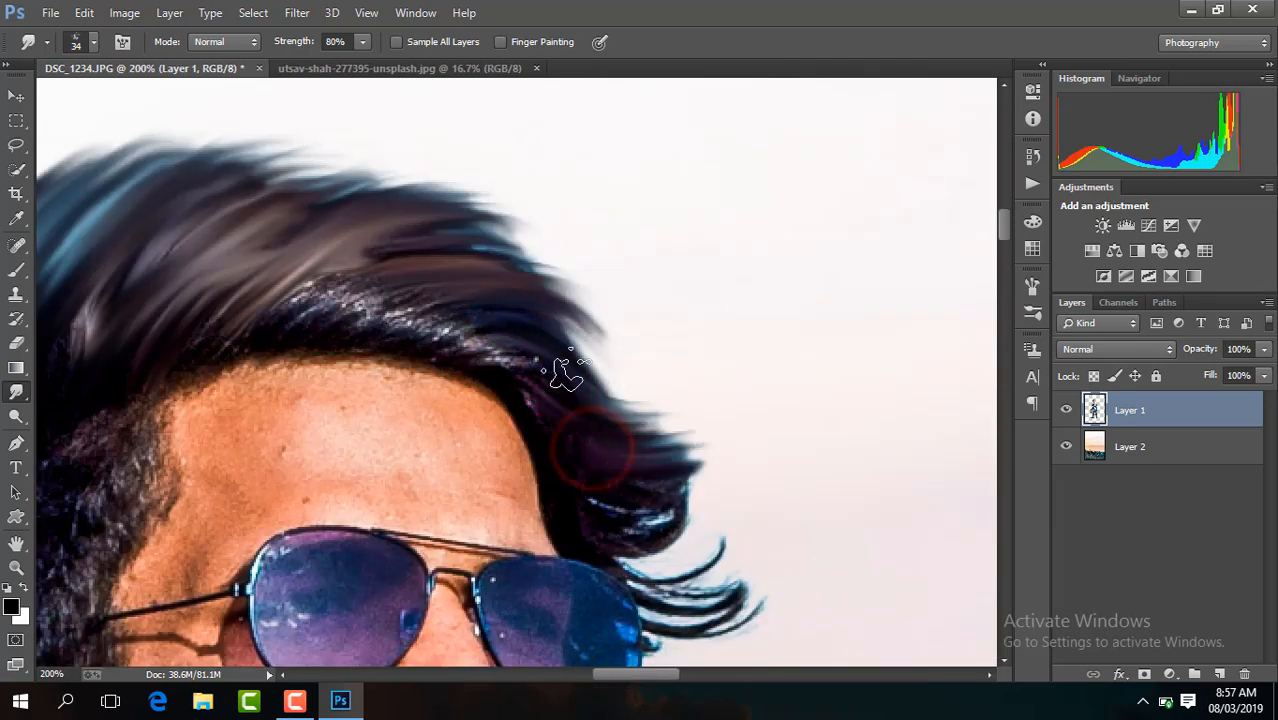
drag(533, 330, 571, 379)
drag(599, 434, 593, 434)
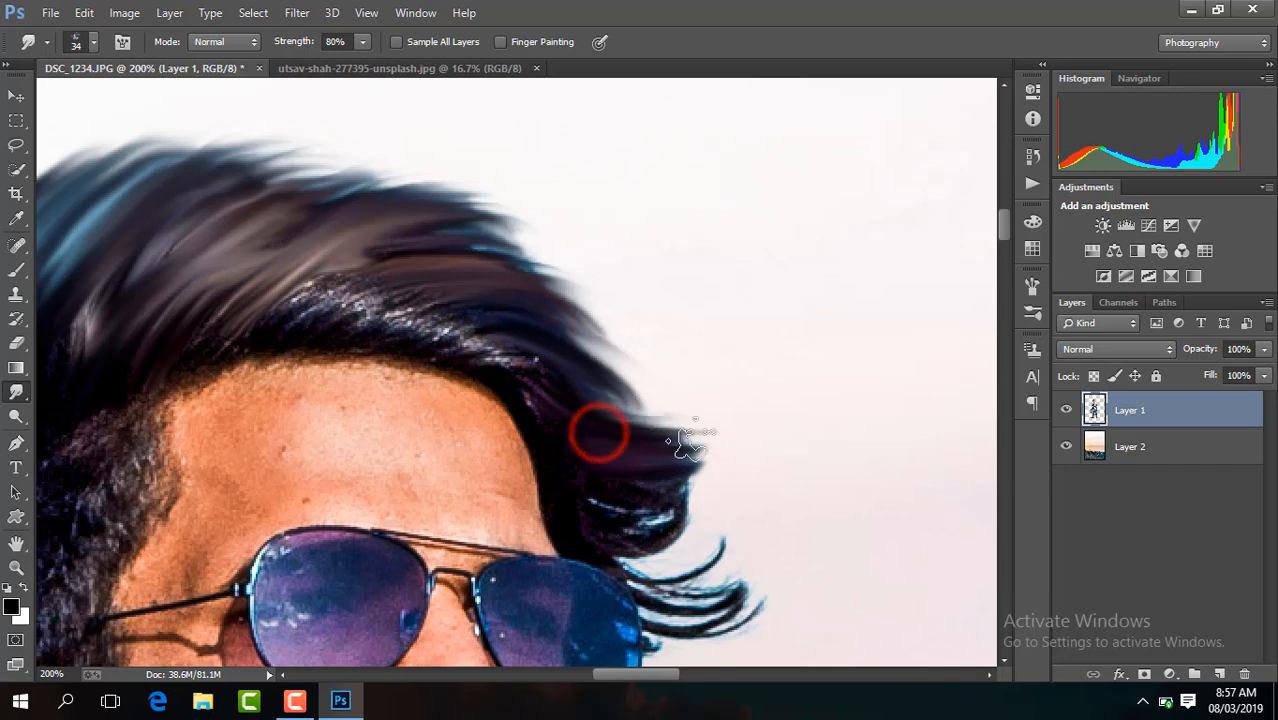
Merge the visible layers into one and duplicate the merged layer
key(ctrl+minus)
key(ctrl+minus)
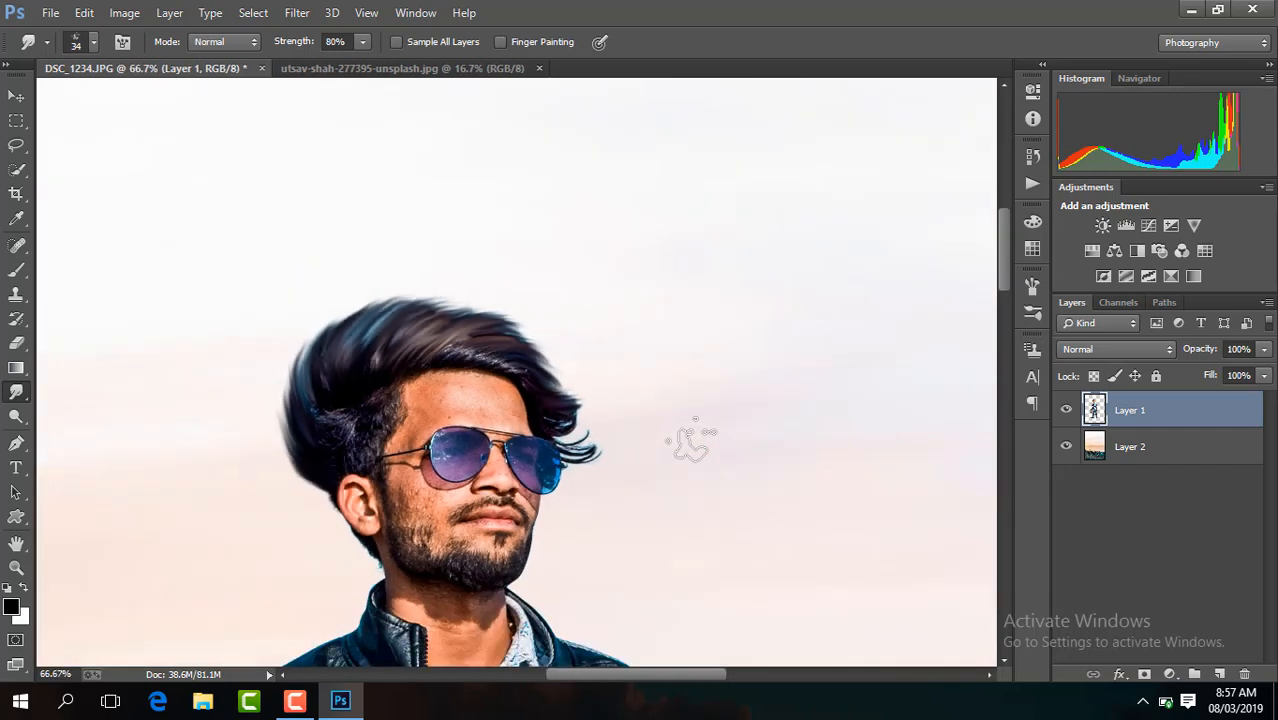
key(ctrl+minus)
key(ctrl+minus)
key(ctrl+minus)
key(ctrl+minus)
key(ctrl+minus)
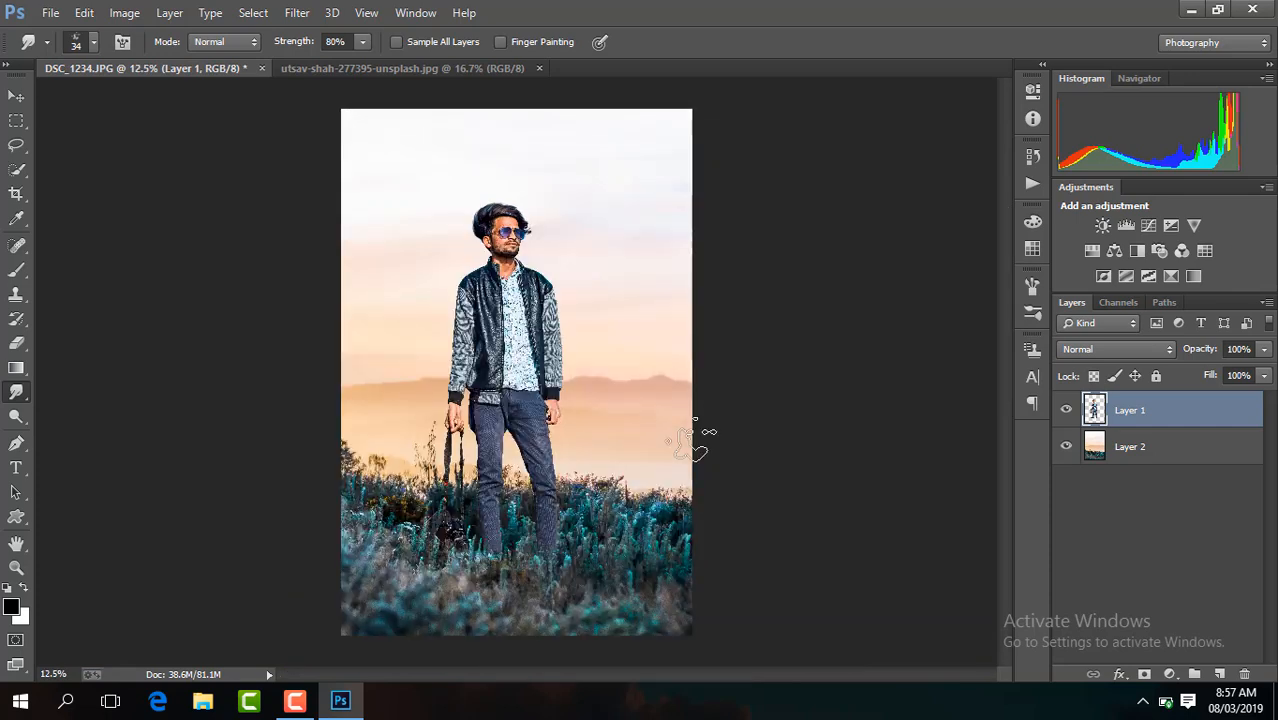
right_click(1154, 414)
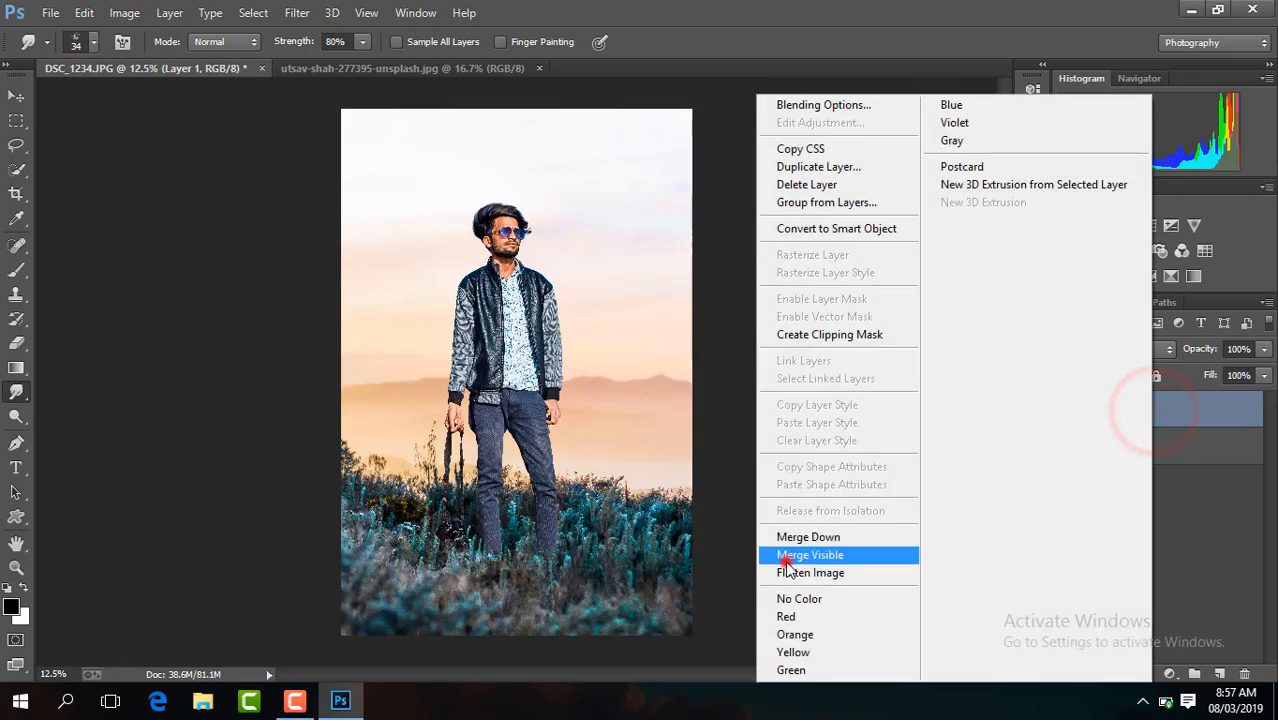
click(786, 556)
key(ctrl+j)
Give the Smudge tool the 104 px speckled round brush tip and 20% strength for work on the man's face
key(ctrl+plus)
key(ctrl+plus)
key(ctrl+plus)
key(ctrl+plus)
key(ctrl+plus)
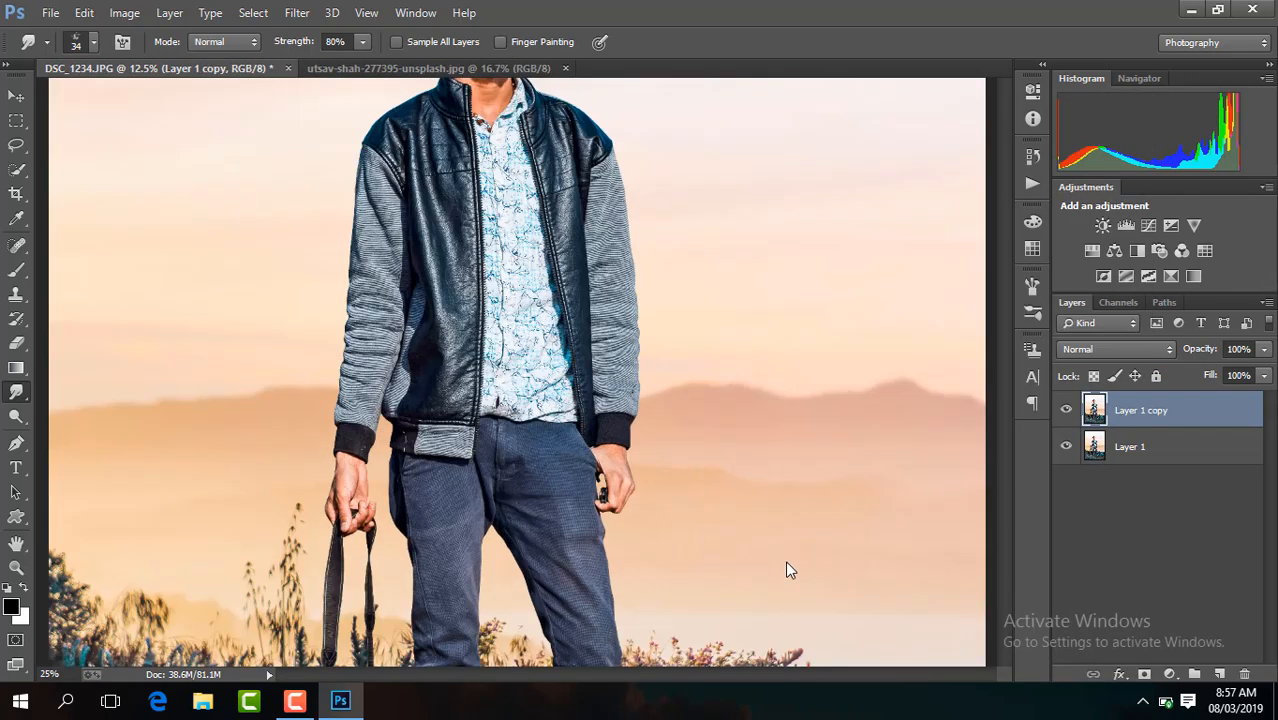
drag(1012, 397, 995, 267)
key(ctrl+plus)
key(ctrl+plus)
key(ctrl+plus)
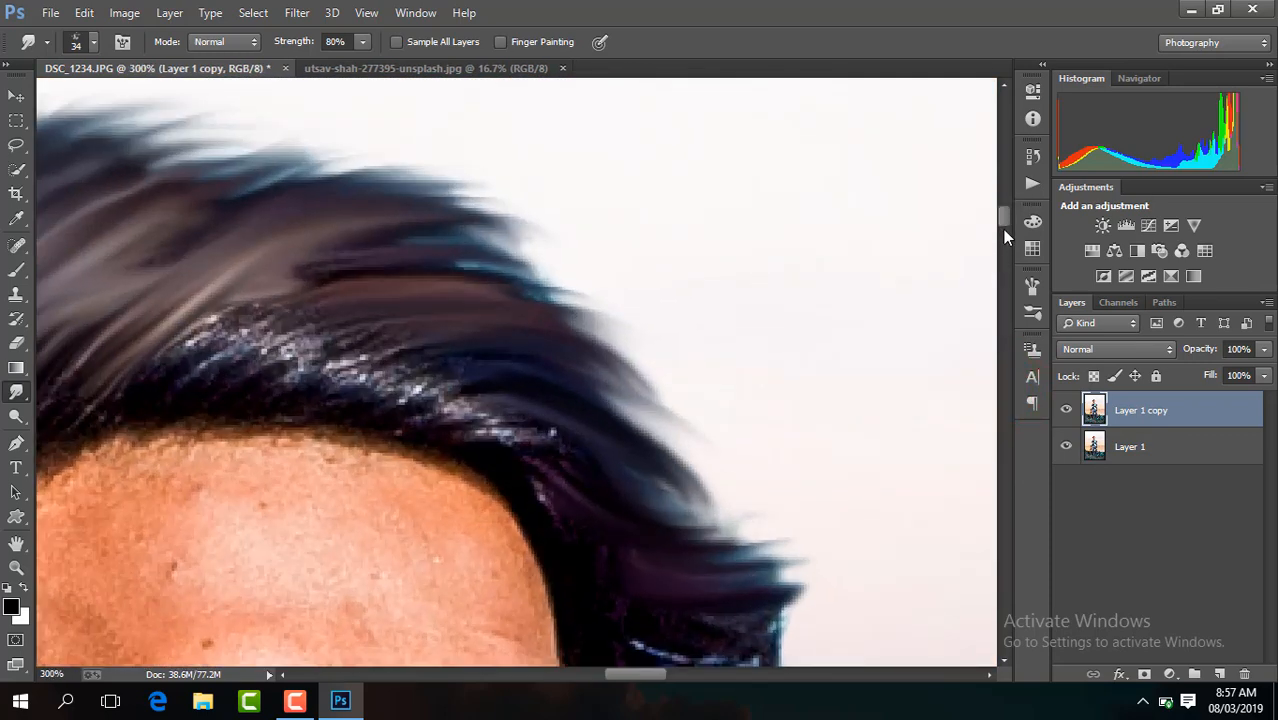
key(ctrl+minus)
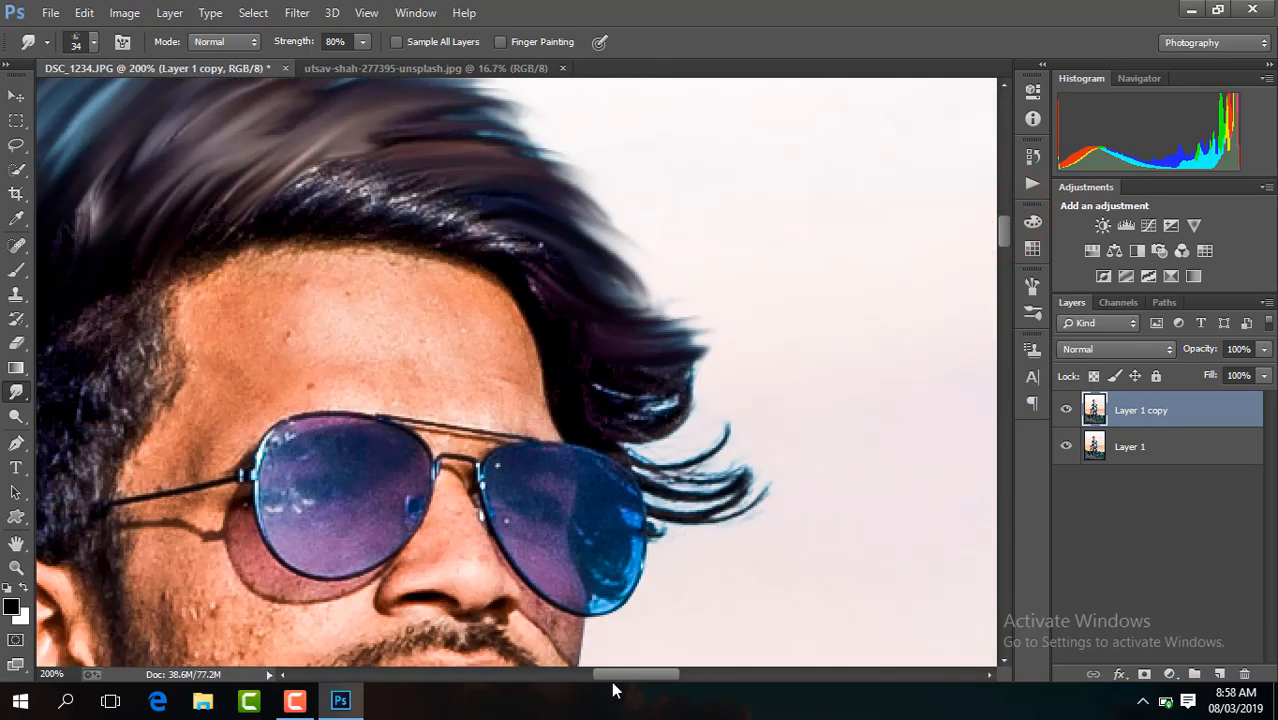
click(643, 676)
drag(643, 676, 628, 676)
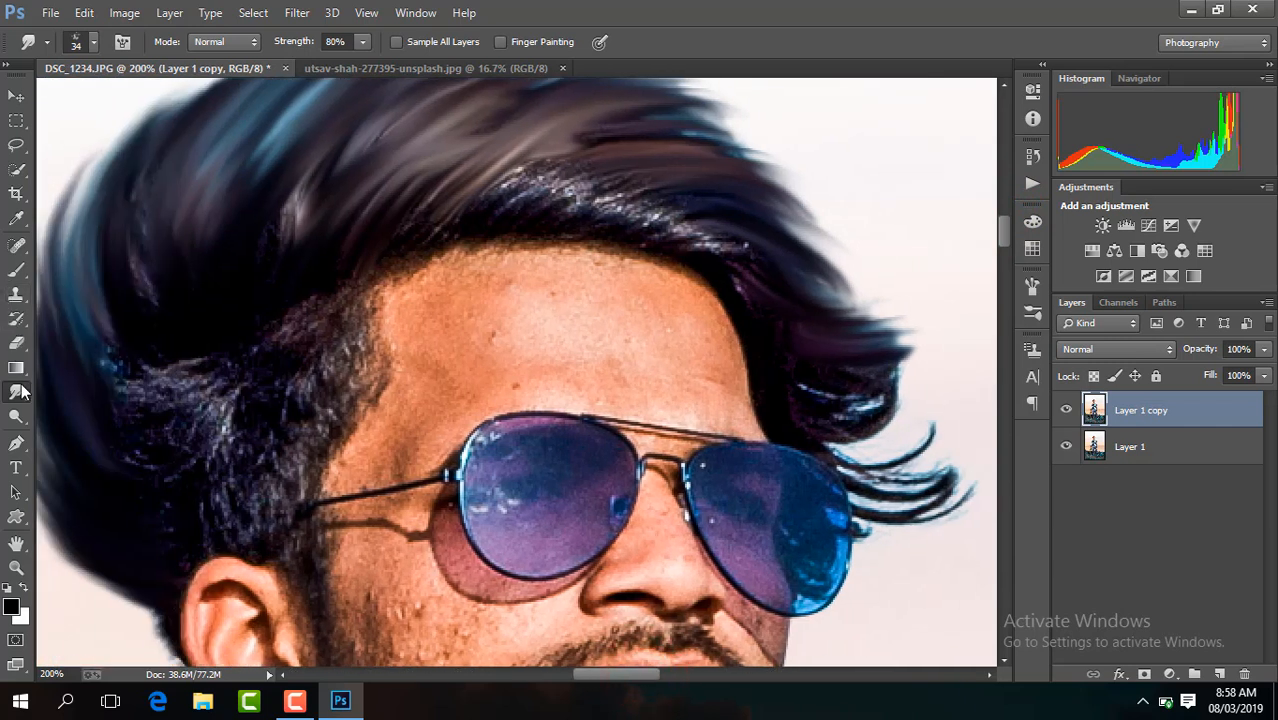
click(93, 42)
drag(209, 190, 207, 228)
click(148, 250)
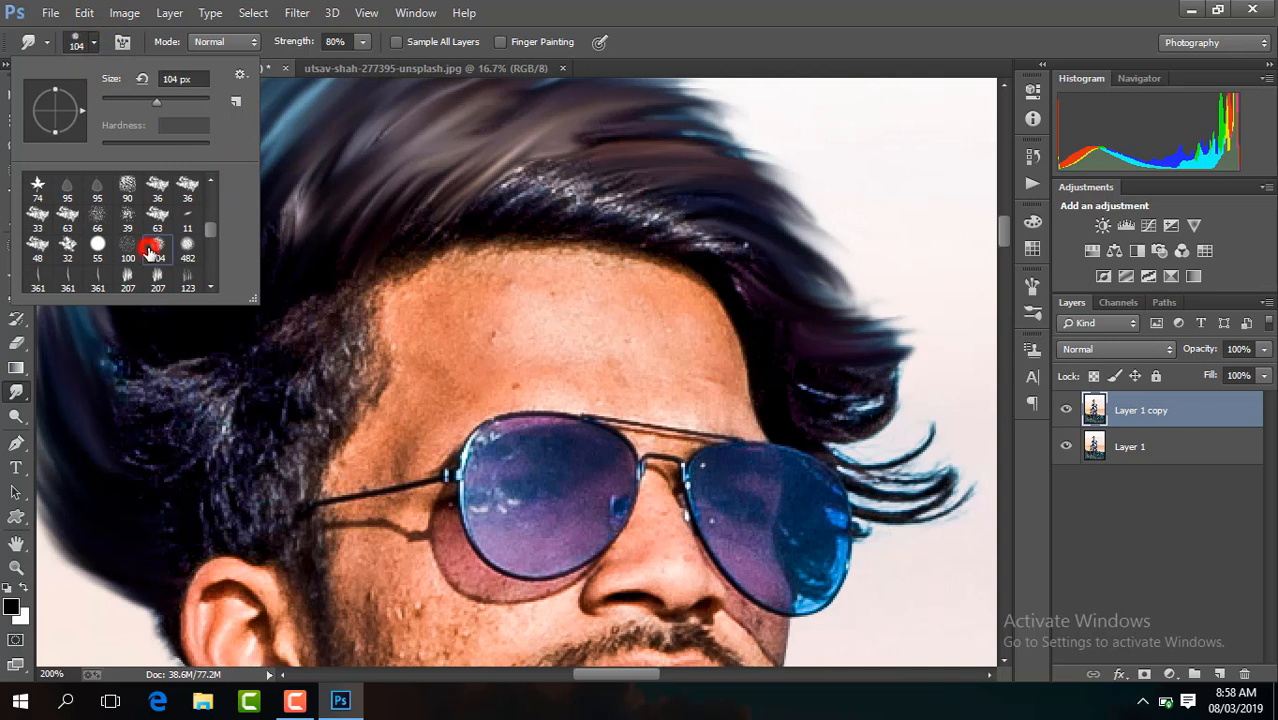
click(343, 41)
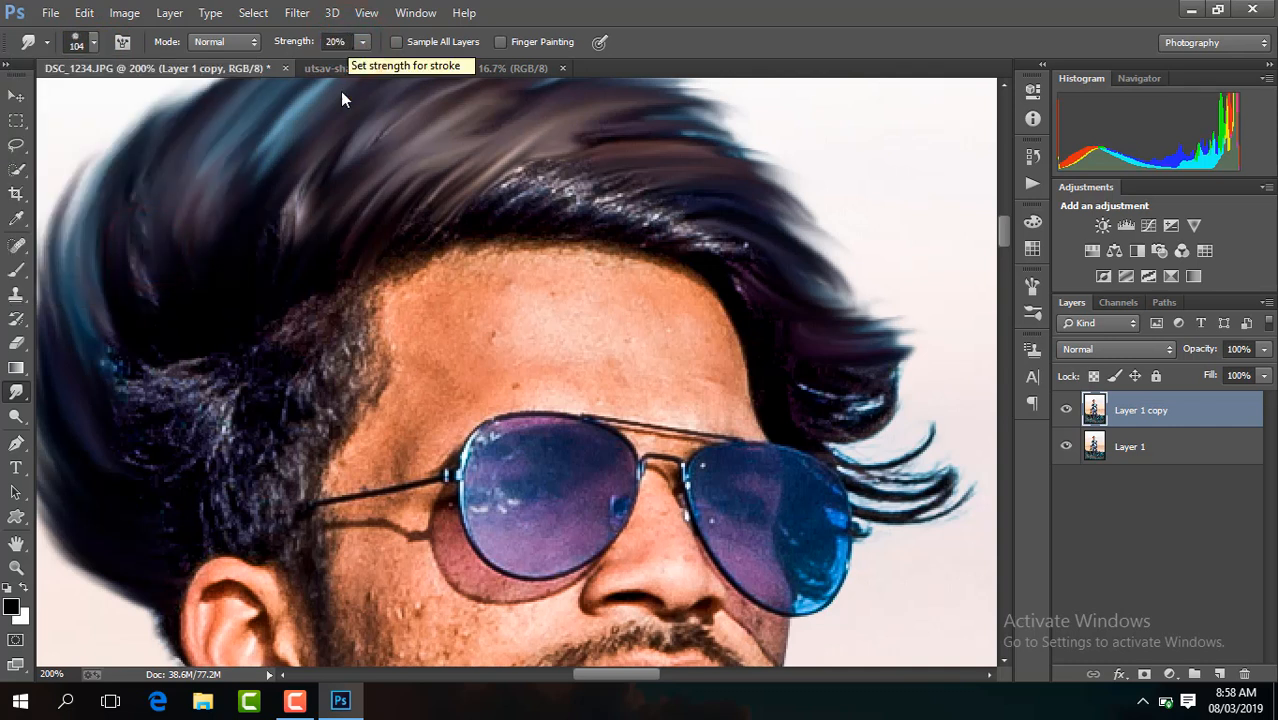
Set the Smudge brush size to 41 px and smooth the skin across the man's whole forehead
click(92, 42)
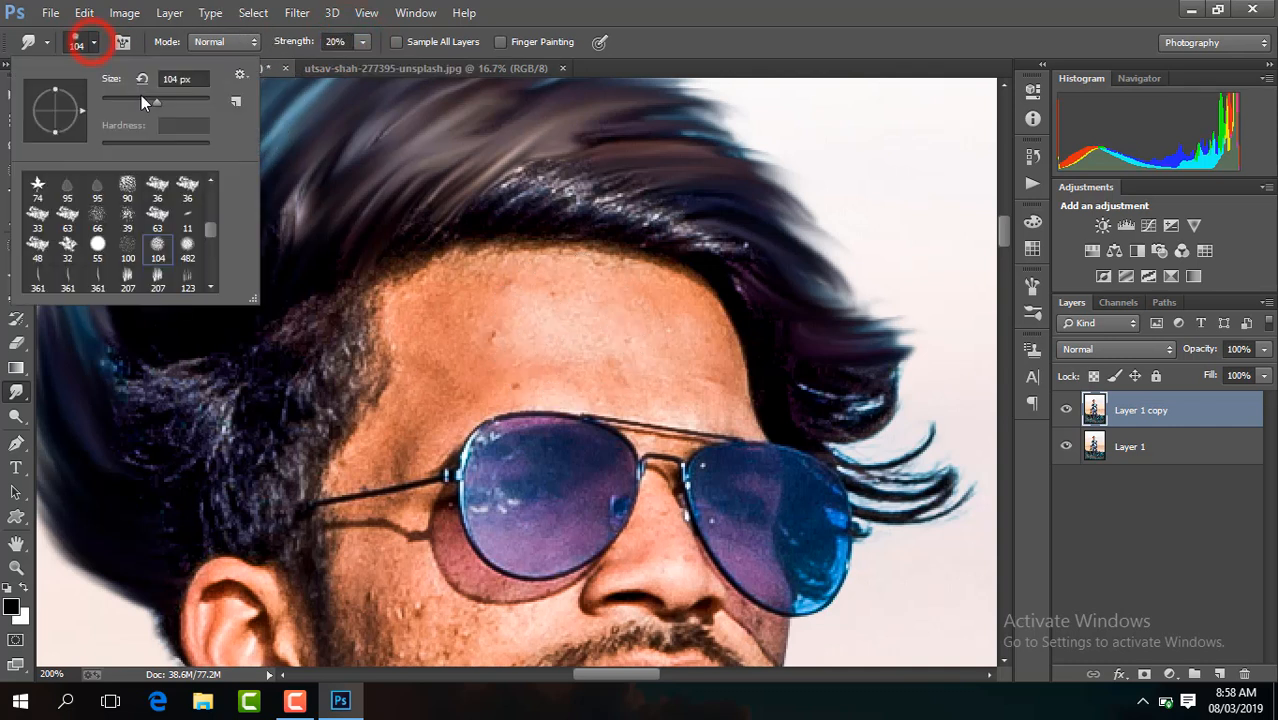
mouse_move(140, 100)
mouse_down()
mouse_move(123, 94)
mouse_move(631, 358)
mouse_up()
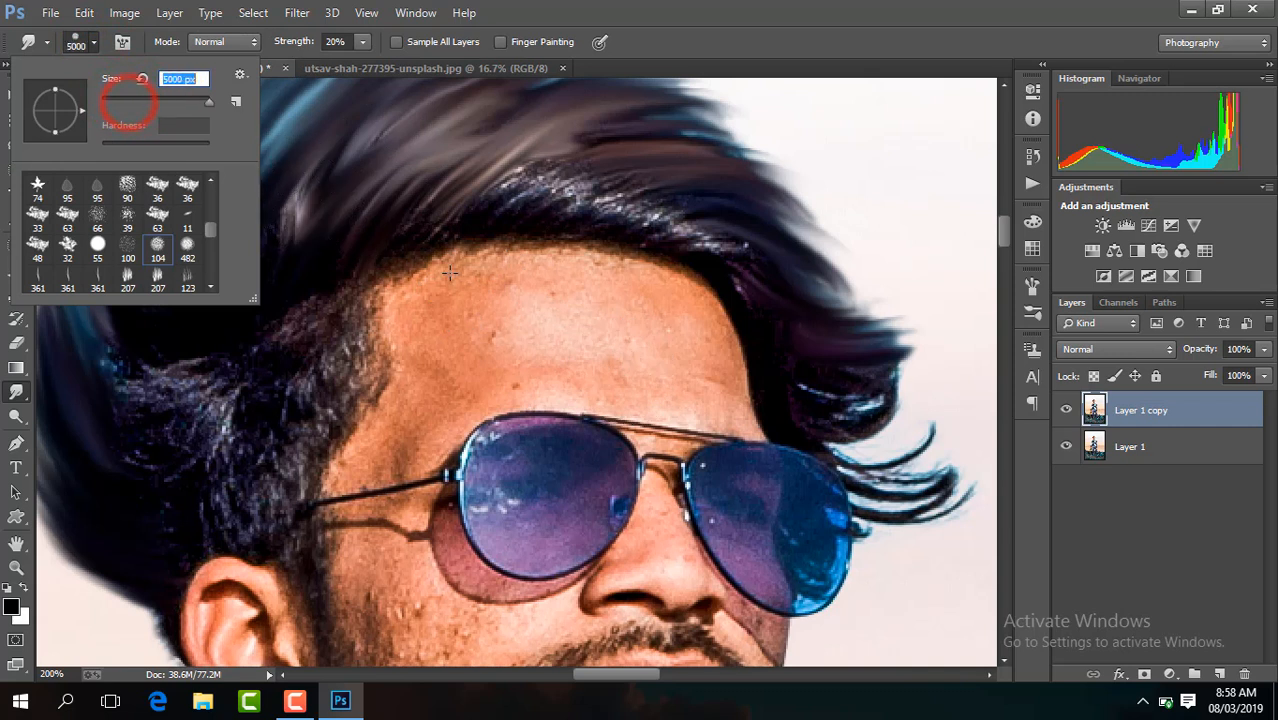
click(124, 100)
click(690, 385)
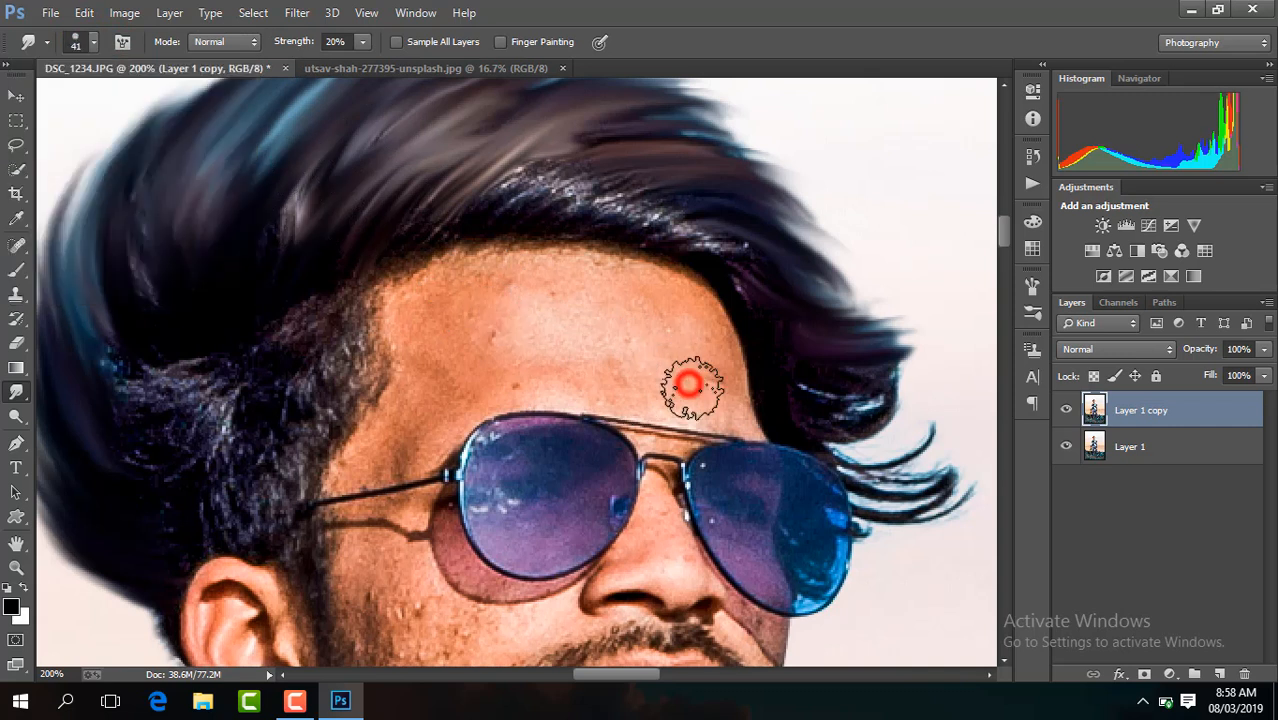
mouse_move(690, 385)
mouse_down()
mouse_move(708, 408)
mouse_move(719, 400)
mouse_up()
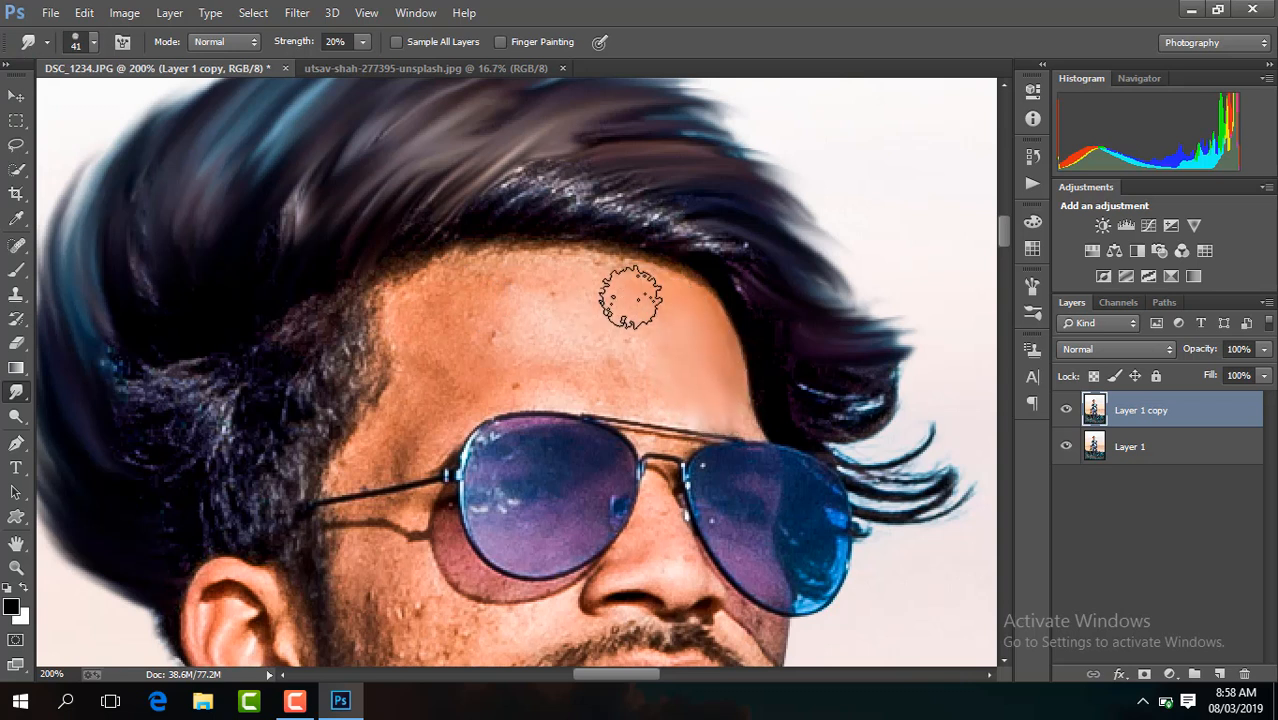
drag(500, 348, 614, 355)
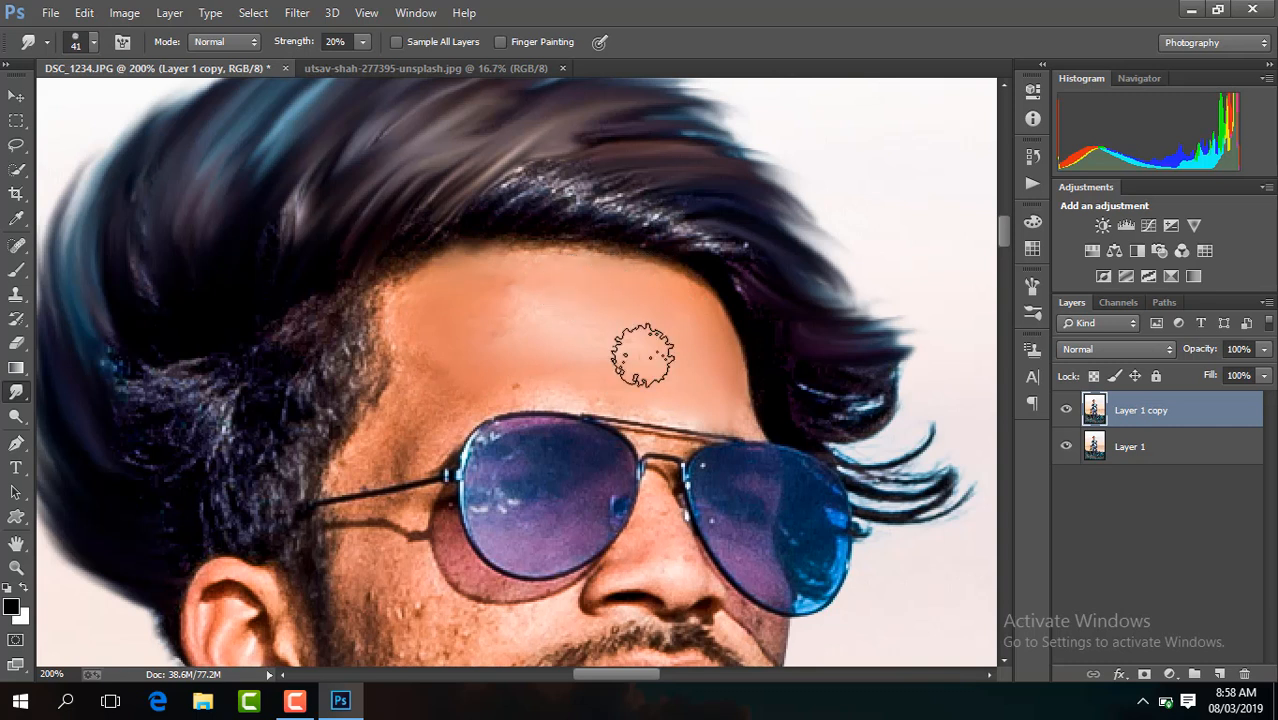
drag(642, 354, 556, 314)
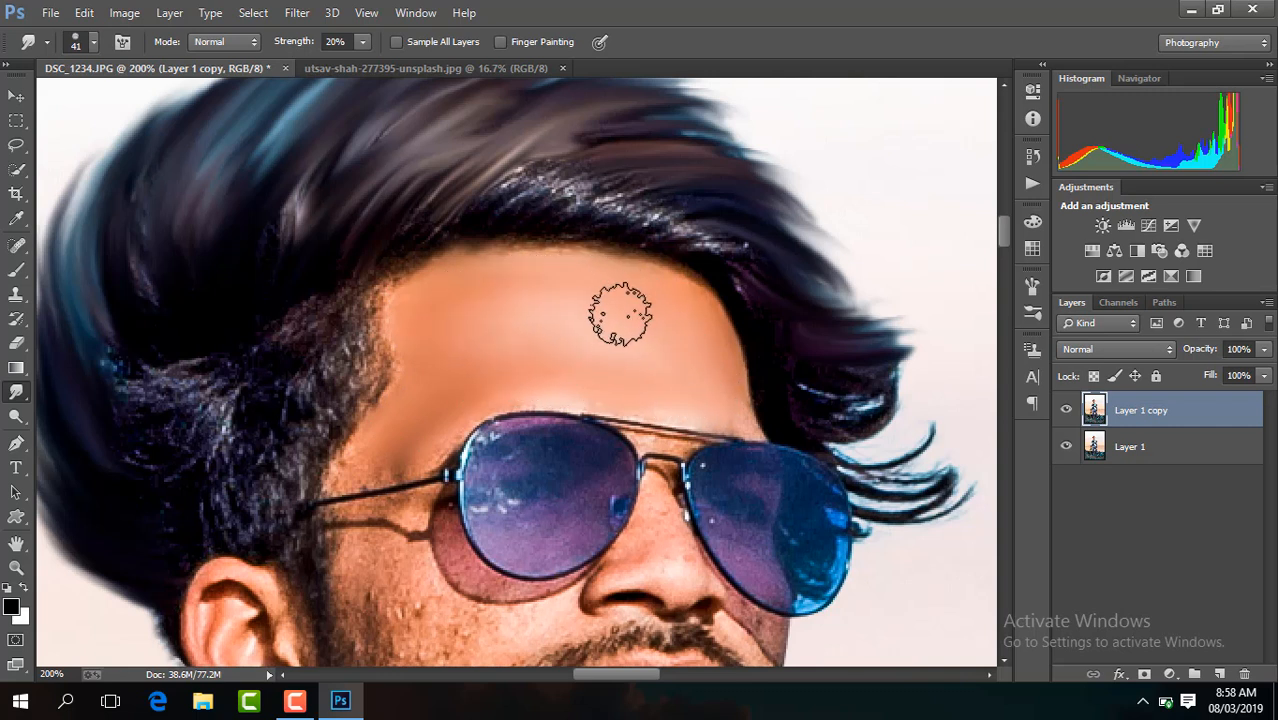
mouse_move(553, 340)
mouse_down()
mouse_move(475, 354)
mouse_move(419, 337)
mouse_up()
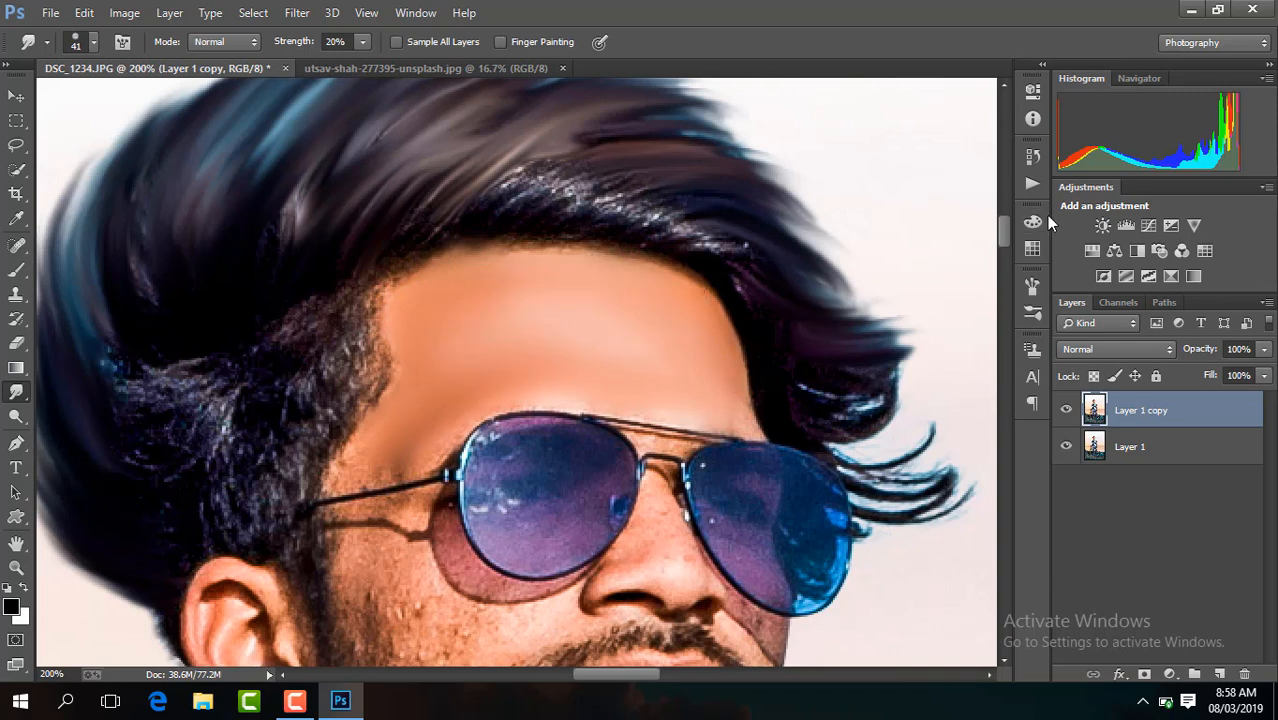
Smudge the skin of the temple above the sunglasses arm and of the cheek down to the beard edge
drag(1008, 229, 1006, 239)
key(ctrl+plus)
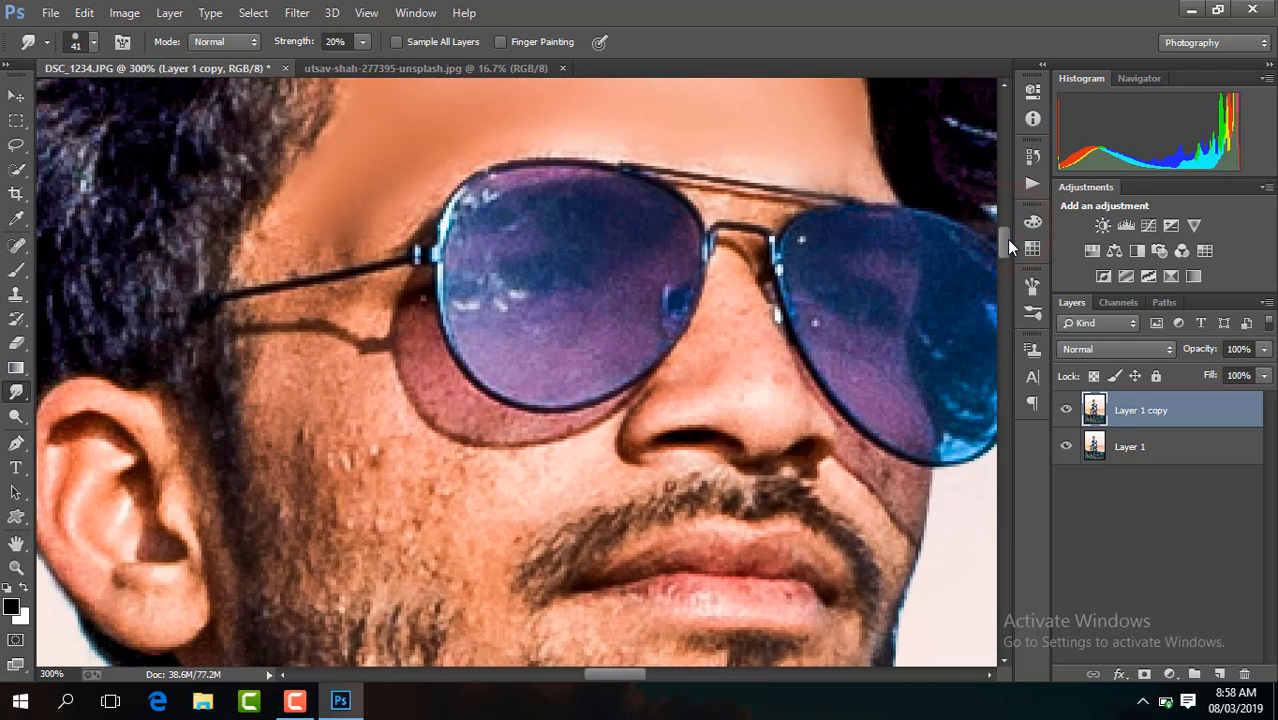
mouse_move(411, 140)
mouse_down()
mouse_move(380, 150)
mouse_move(397, 188)
mouse_move(350, 192)
mouse_up()
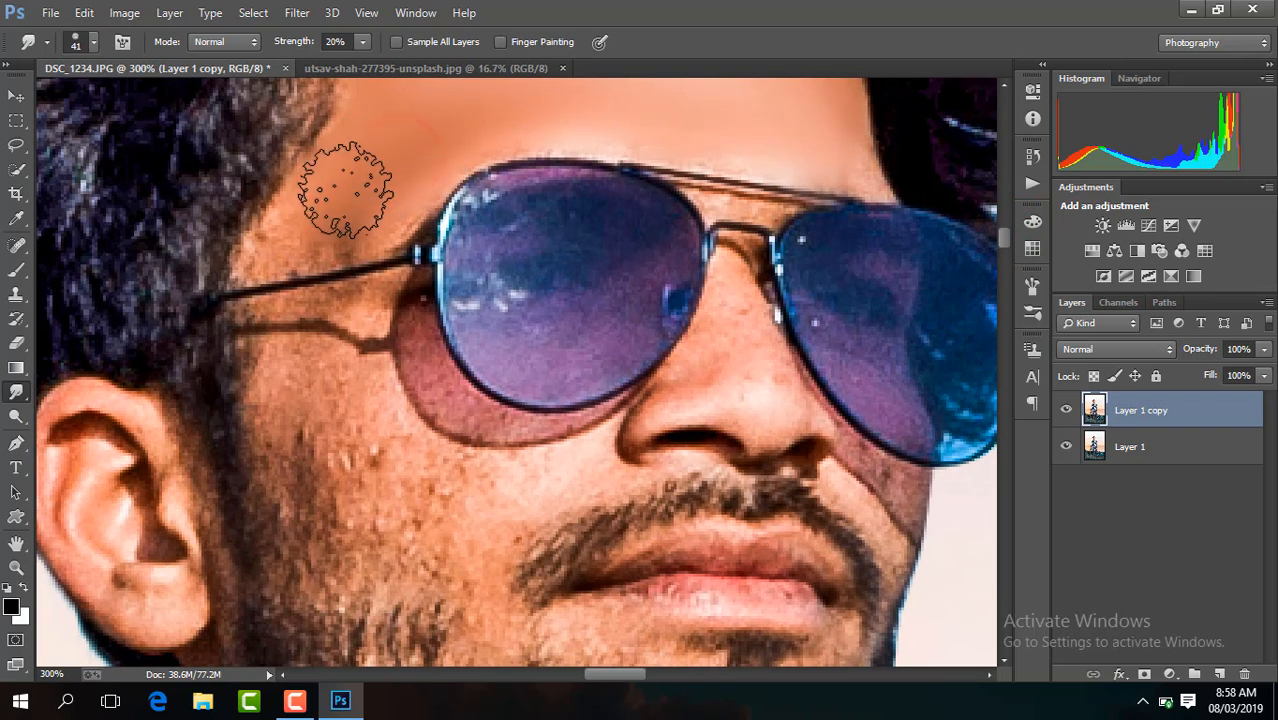
mouse_move(360, 455)
mouse_down()
mouse_move(340, 425)
mouse_move(364, 439)
mouse_move(348, 414)
mouse_move(314, 390)
mouse_move(306, 402)
mouse_move(301, 385)
mouse_move(323, 420)
mouse_move(302, 424)
mouse_move(367, 512)
mouse_move(309, 440)
mouse_move(369, 472)
mouse_move(338, 457)
mouse_move(320, 419)
mouse_up()
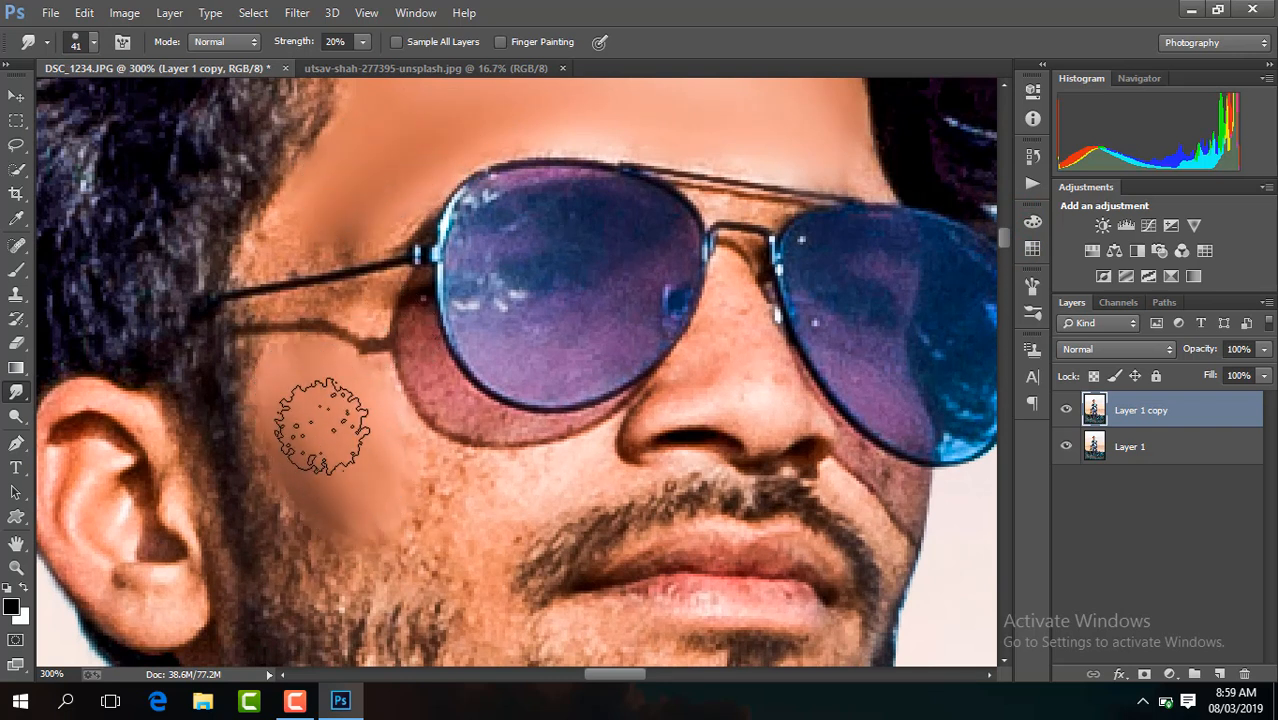
mouse_move(430, 508)
mouse_down()
mouse_move(370, 434)
mouse_move(456, 506)
mouse_move(454, 527)
mouse_move(380, 457)
mouse_move(363, 507)
mouse_move(372, 540)
mouse_move(376, 499)
mouse_move(342, 495)
mouse_move(323, 475)
mouse_move(359, 521)
mouse_move(417, 501)
mouse_move(346, 448)
mouse_move(306, 387)
mouse_move(374, 532)
mouse_move(394, 539)
mouse_move(449, 501)
mouse_move(413, 481)
mouse_move(356, 401)
mouse_move(361, 433)
mouse_move(312, 416)
mouse_move(422, 534)
mouse_up()
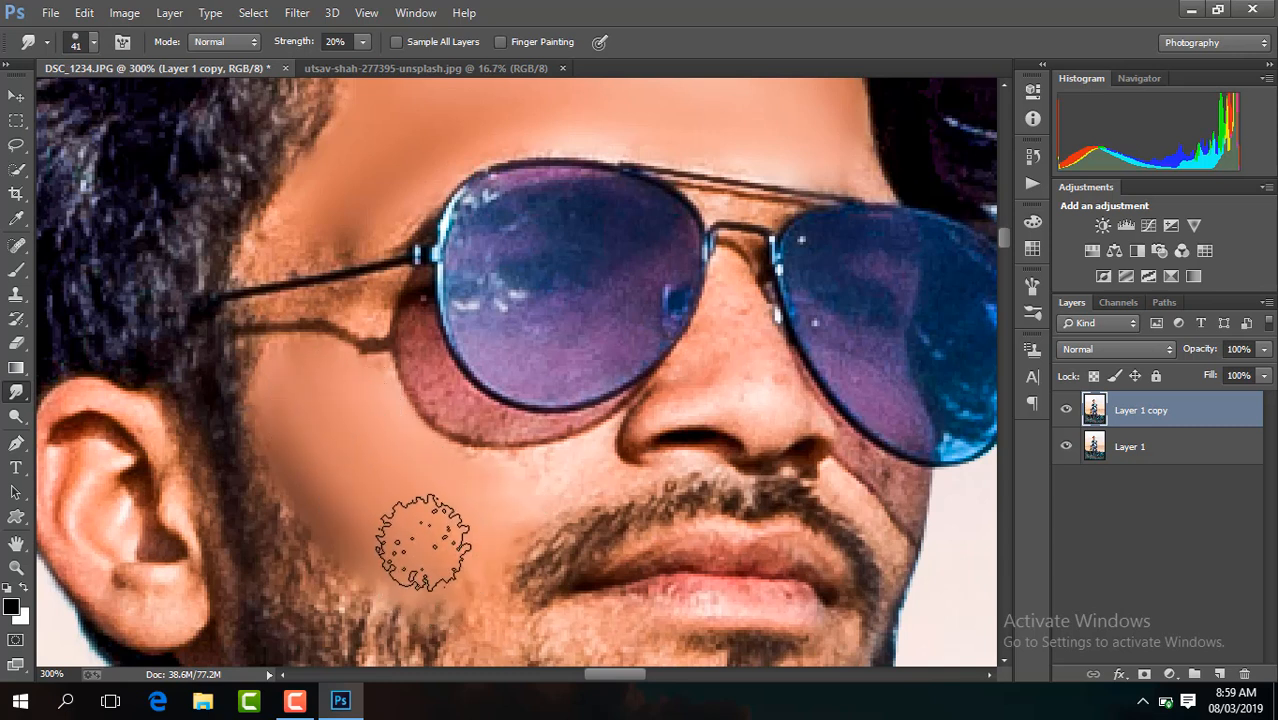
Reduce the Smudge brush to 24 px and smooth the skin around the sunglasses arm and its shadow
click(97, 40)
click(113, 98)
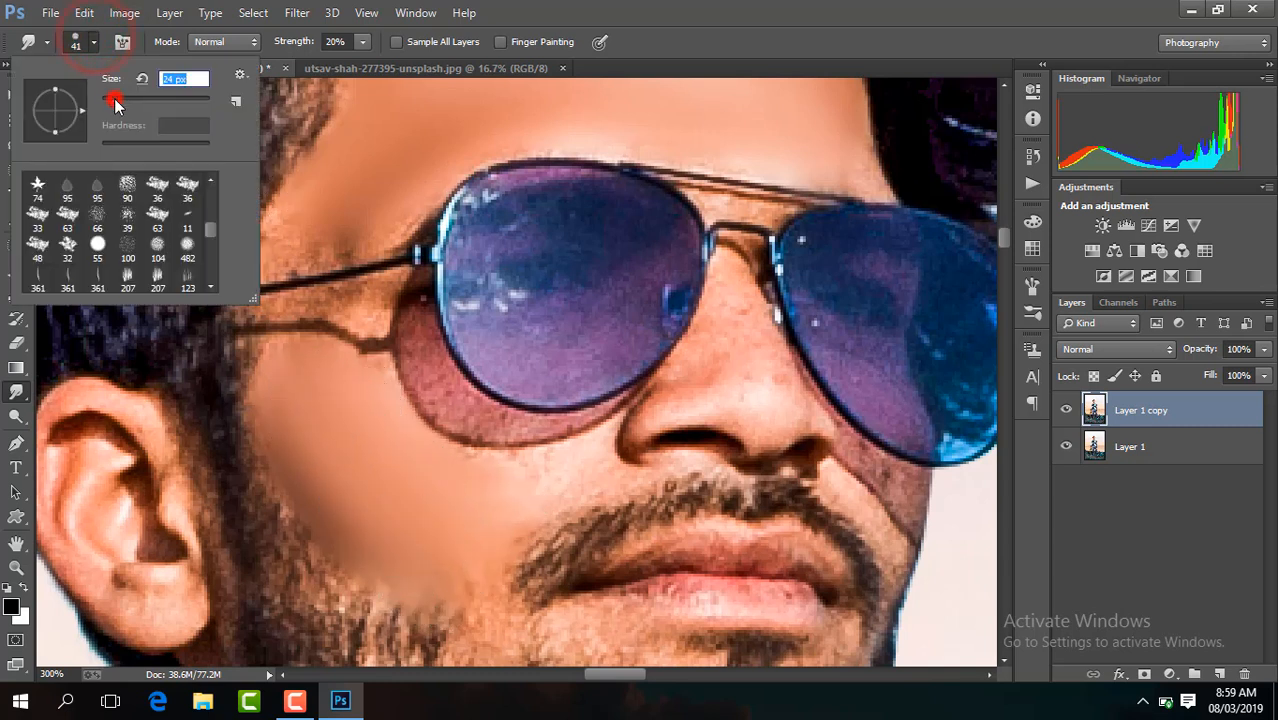
click(358, 333)
drag(352, 325, 285, 320)
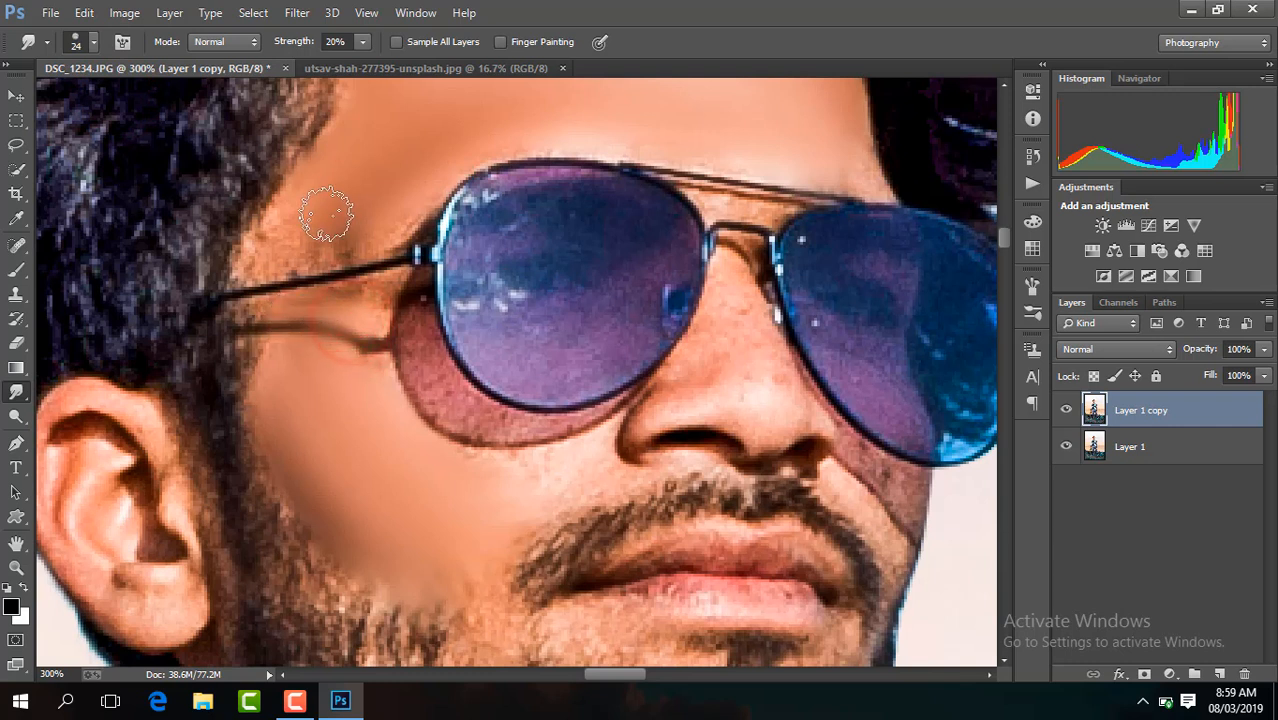
drag(330, 222, 385, 215)
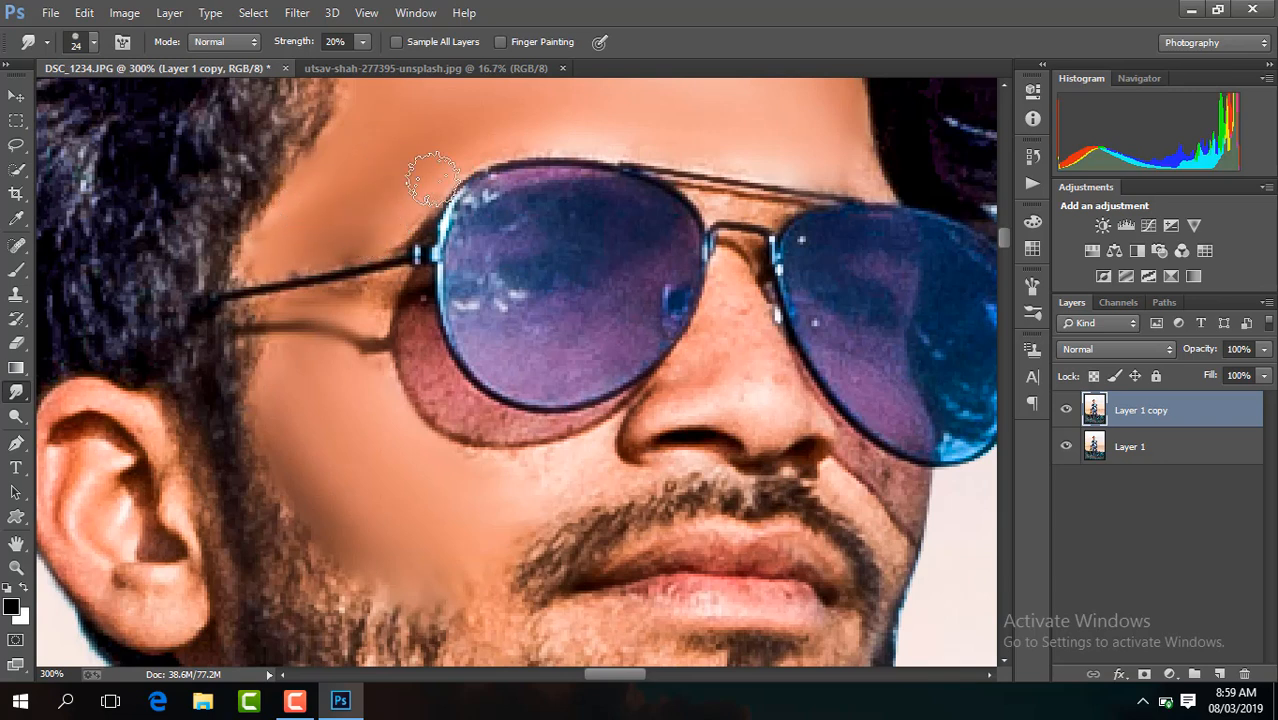
Smooth the nose, the lens shadow on the near cheek and the skin between that shadow and the moustache
key(ctrl+0)
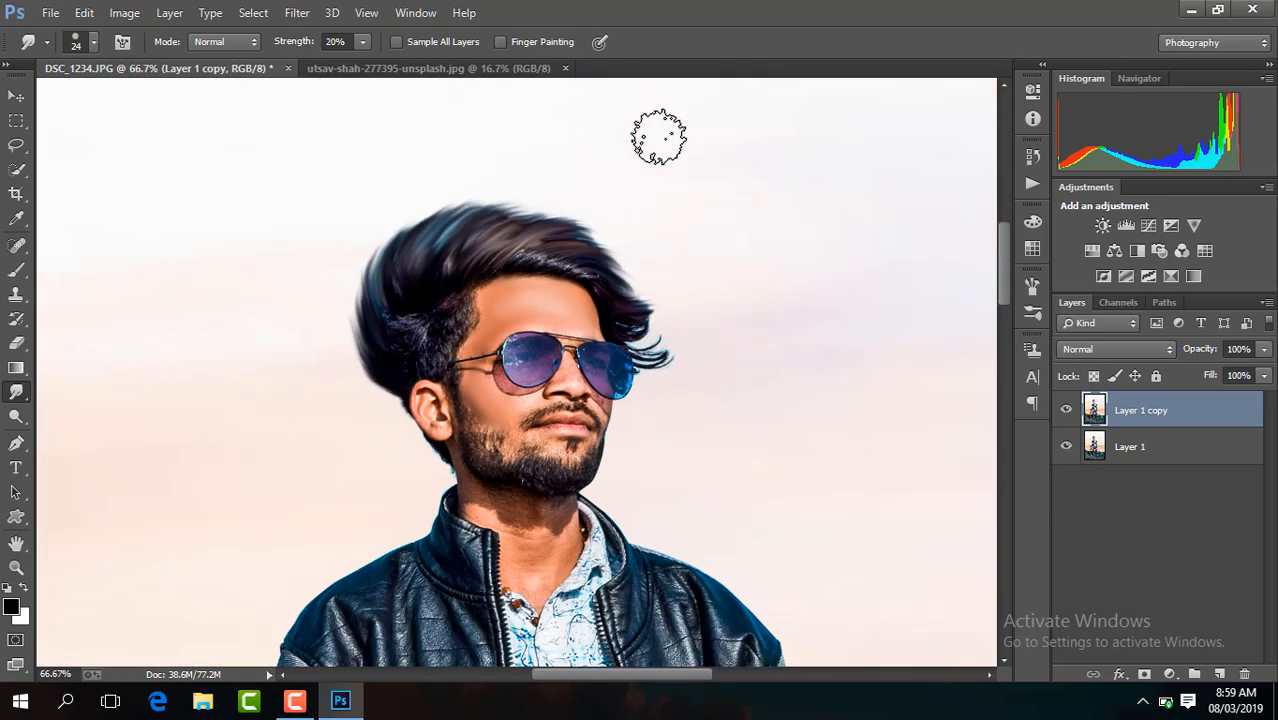
key(ctrl+plus)
key(ctrl+plus)
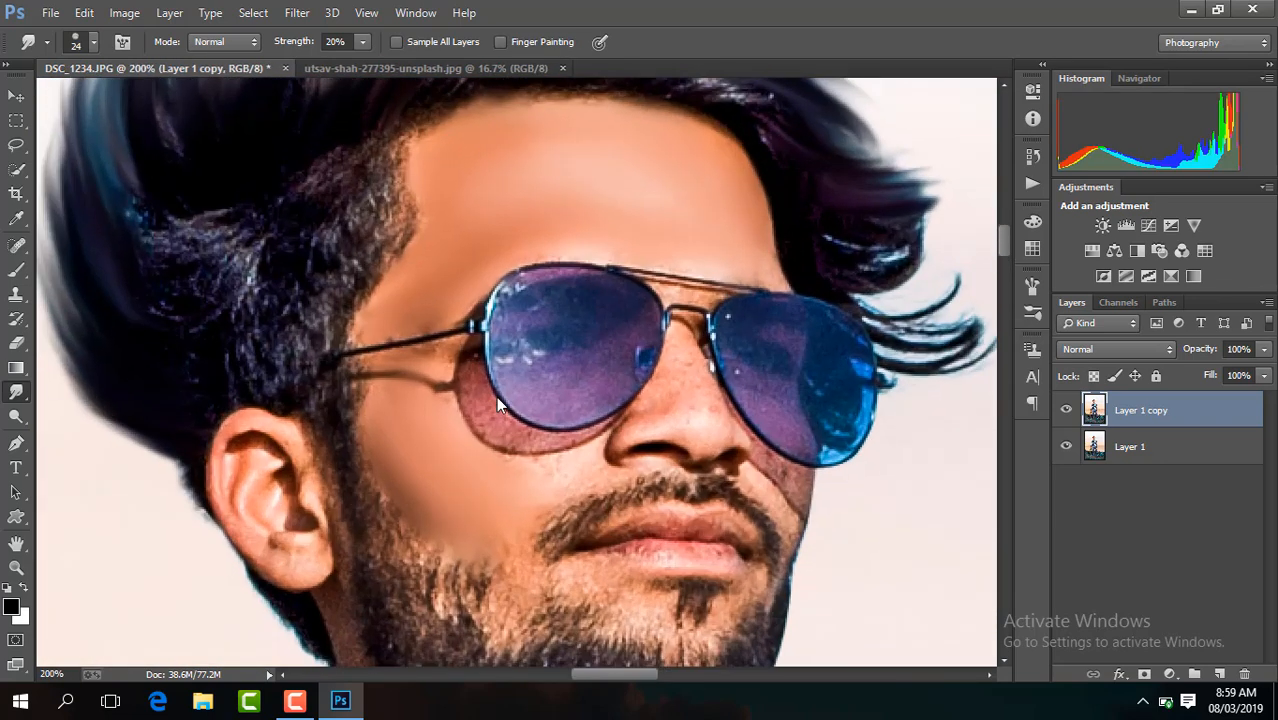
key(ctrl+plus)
drag(803, 447, 799, 428)
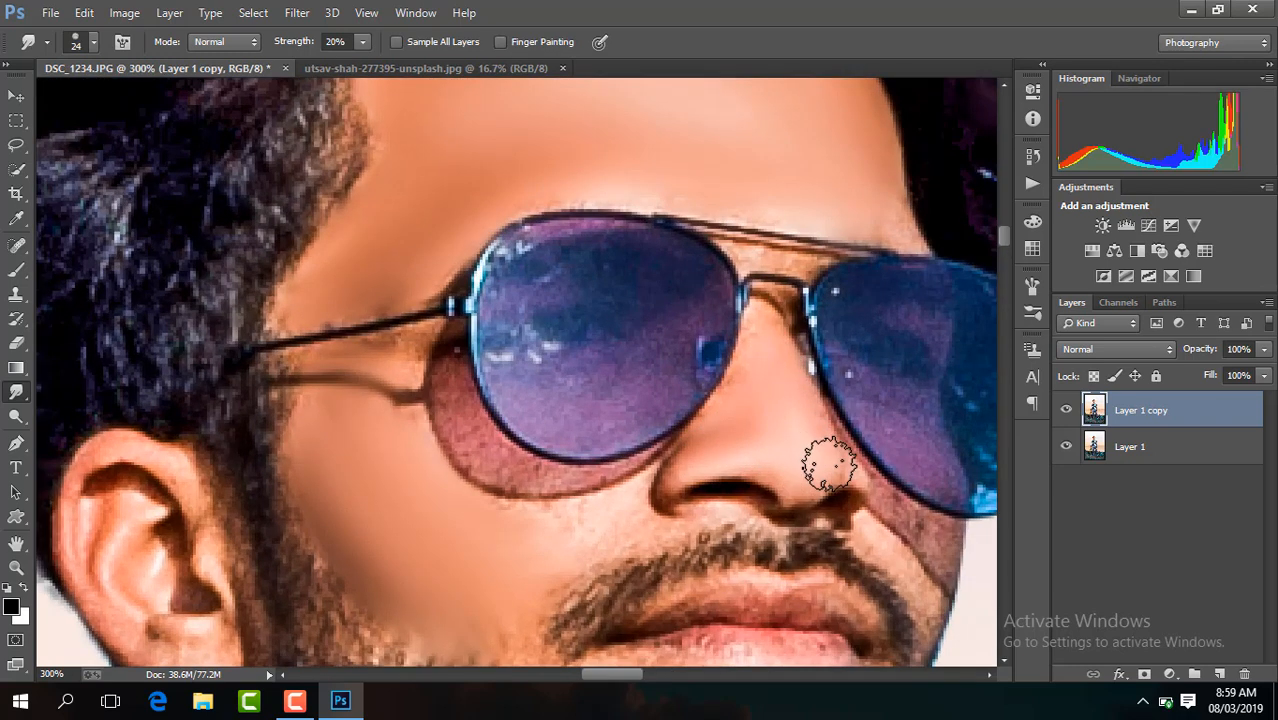
drag(480, 452, 462, 425)
drag(504, 465, 533, 496)
click(561, 548)
drag(563, 546, 497, 522)
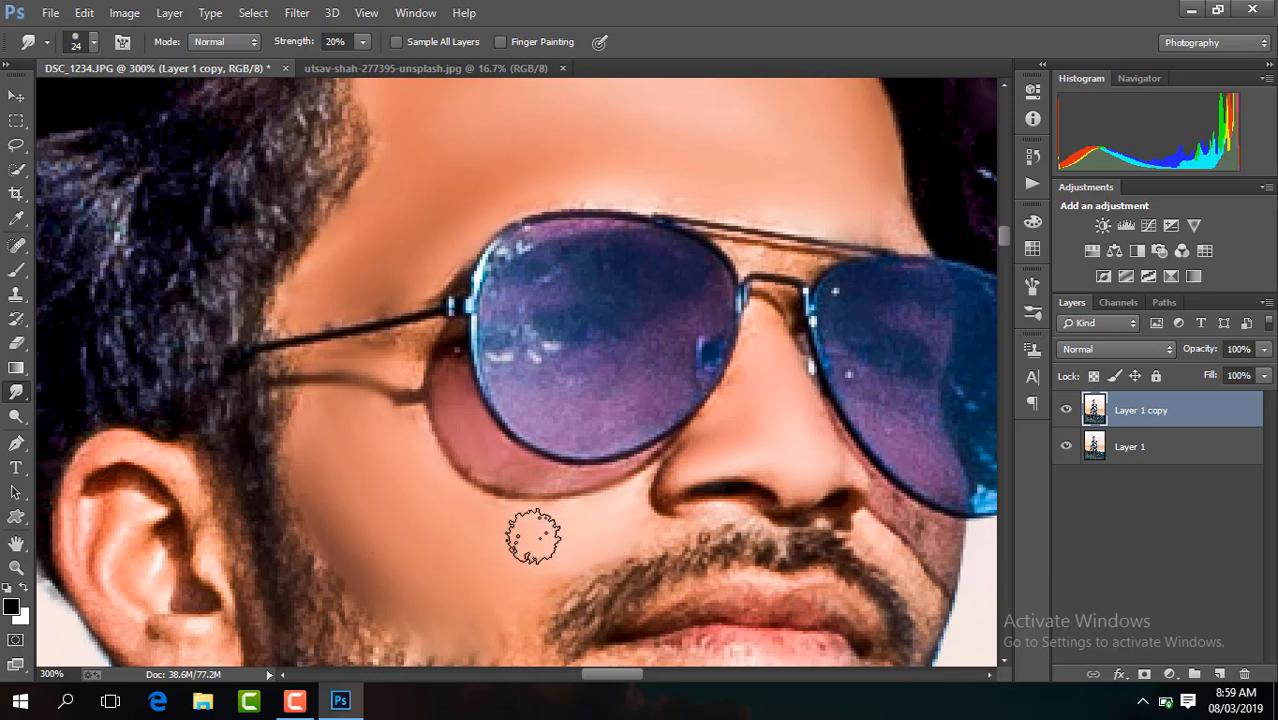
Smudge the shaded skin under the far lens and the bare skin beside the mouth and below the lower lip
drag(607, 681, 617, 681)
click(256, 512)
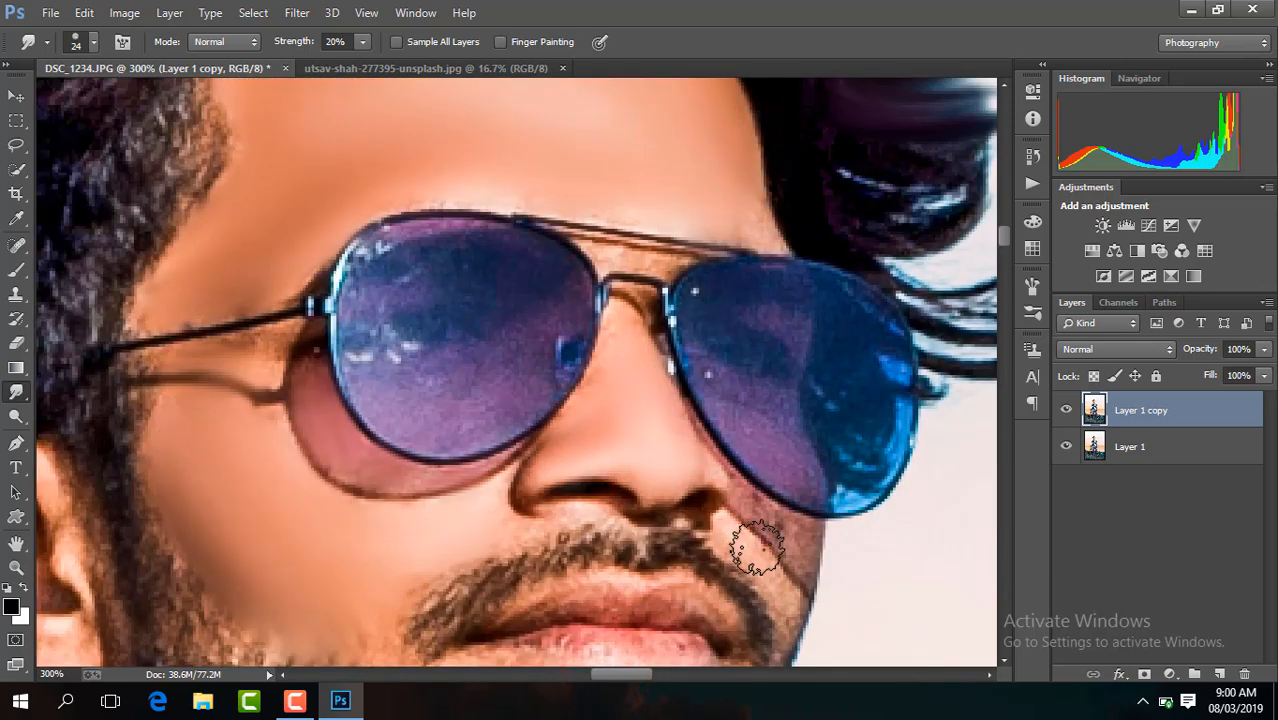
mouse_move(768, 550)
mouse_down()
mouse_move(750, 534)
mouse_move(779, 556)
mouse_move(765, 537)
mouse_up()
drag(1003, 240, 998, 252)
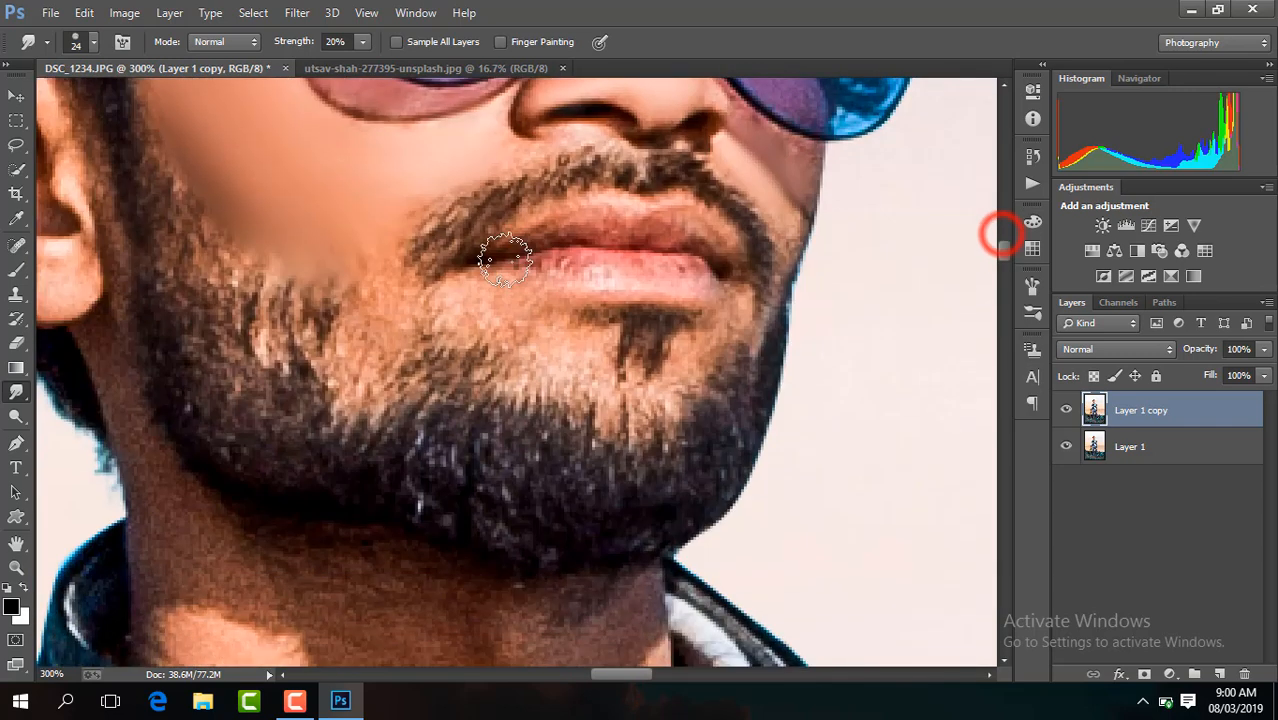
mouse_move(371, 268)
mouse_down()
mouse_move(399, 205)
mouse_move(334, 240)
mouse_move(400, 314)
mouse_up()
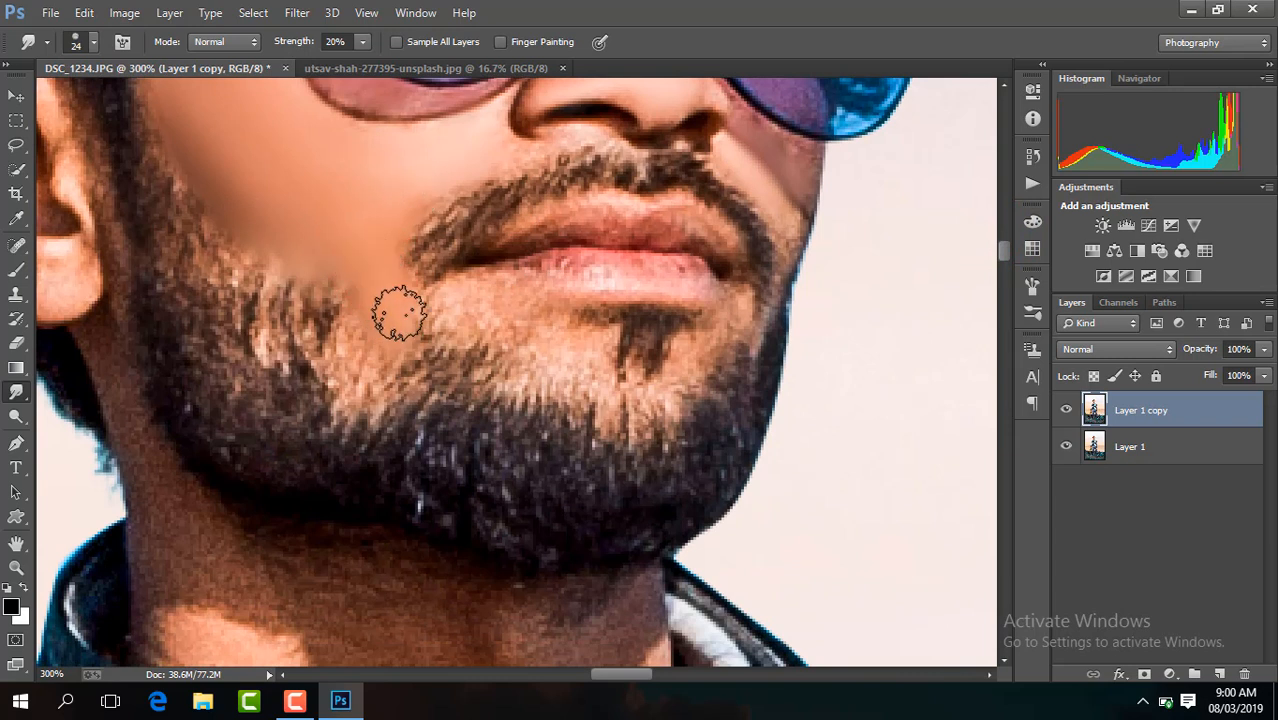
mouse_move(514, 338)
mouse_down()
mouse_move(508, 297)
mouse_move(583, 354)
mouse_up()
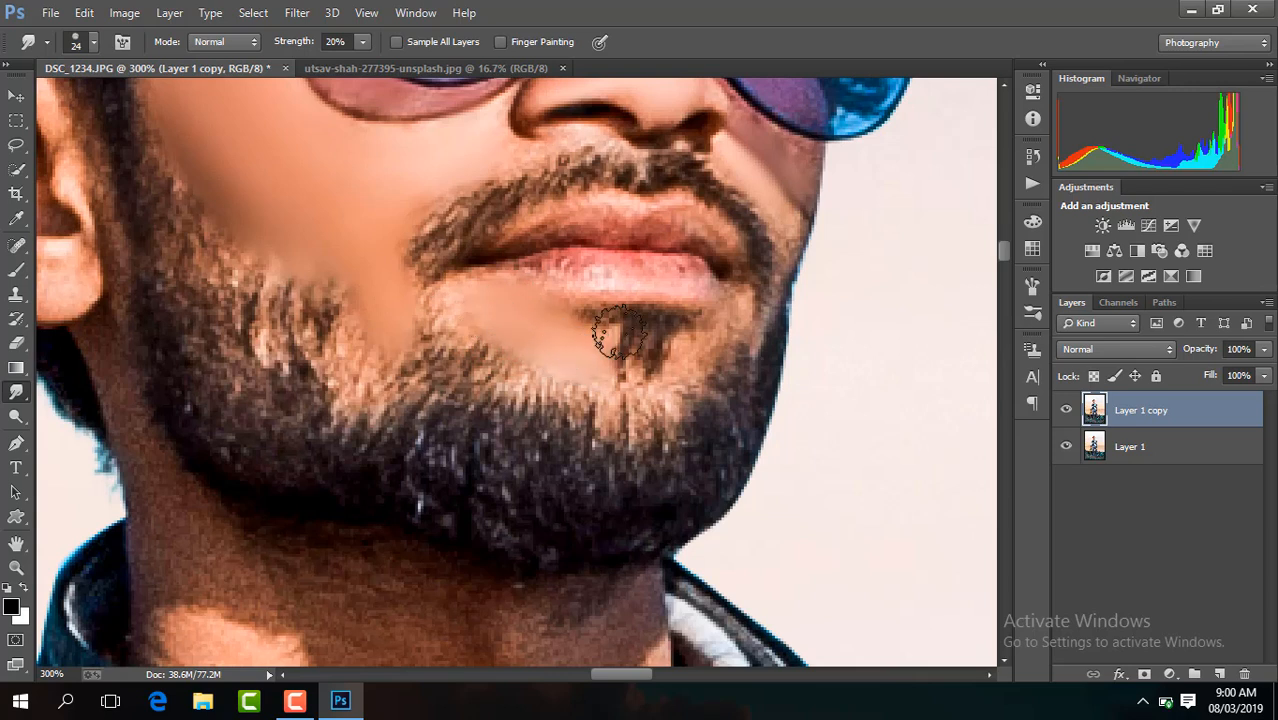
Lower the opacity of Layer 1 copy to 76%
key(ctrl+minus)
key(ctrl+minus)
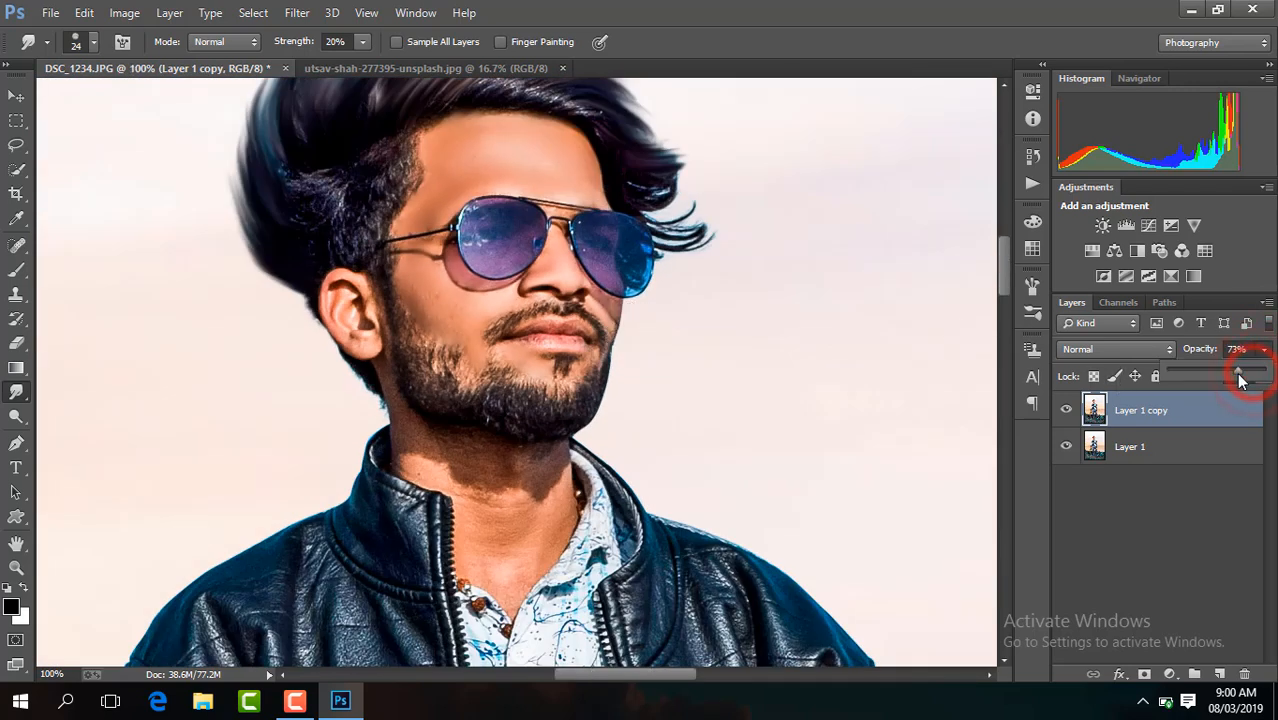
Set the Smudge brush size to 45 px and smooth the skin of the upper chest and the neck below the beard
drag(1001, 255, 1002, 276)
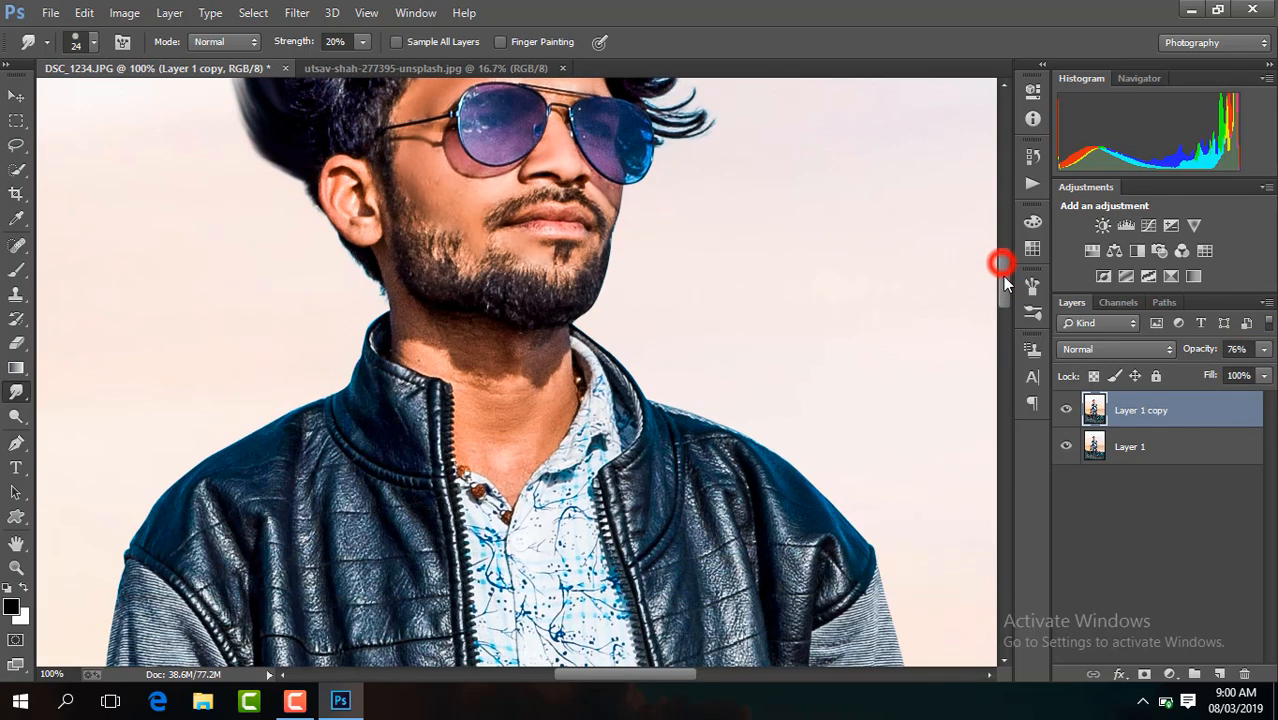
key(ctrl+plus)
key(ctrl+plus)
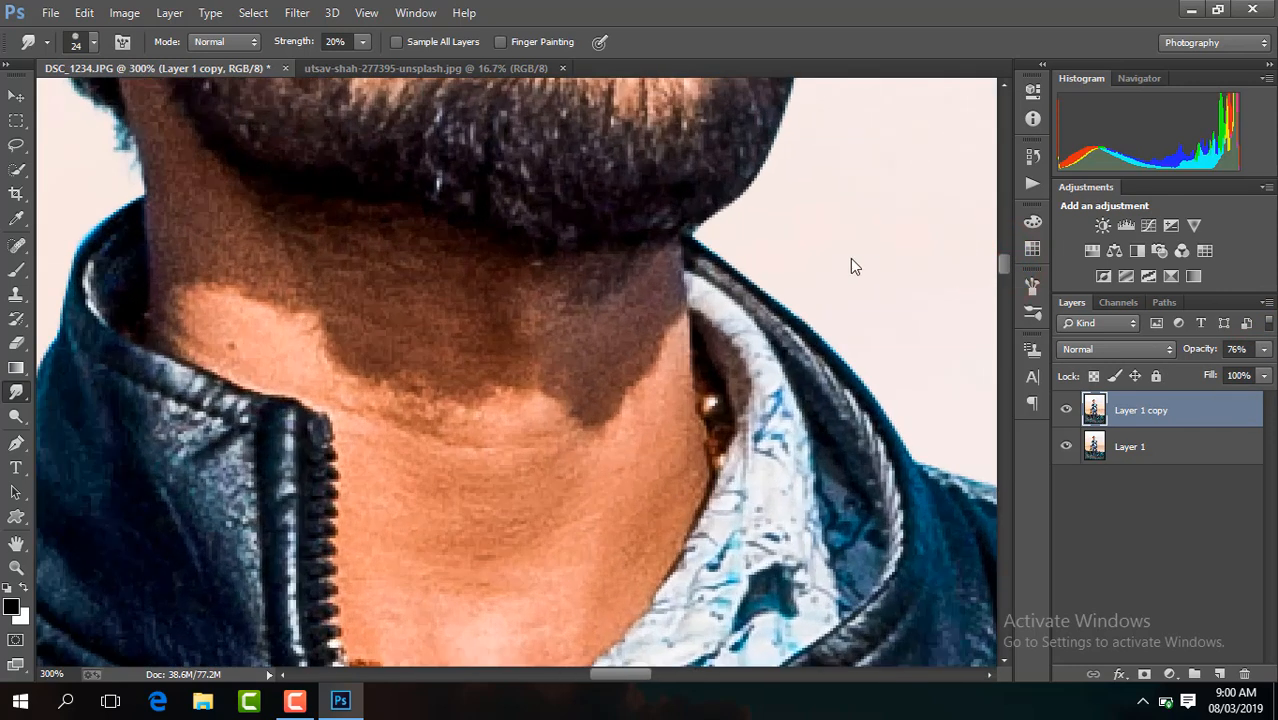
click(1000, 268)
click(93, 41)
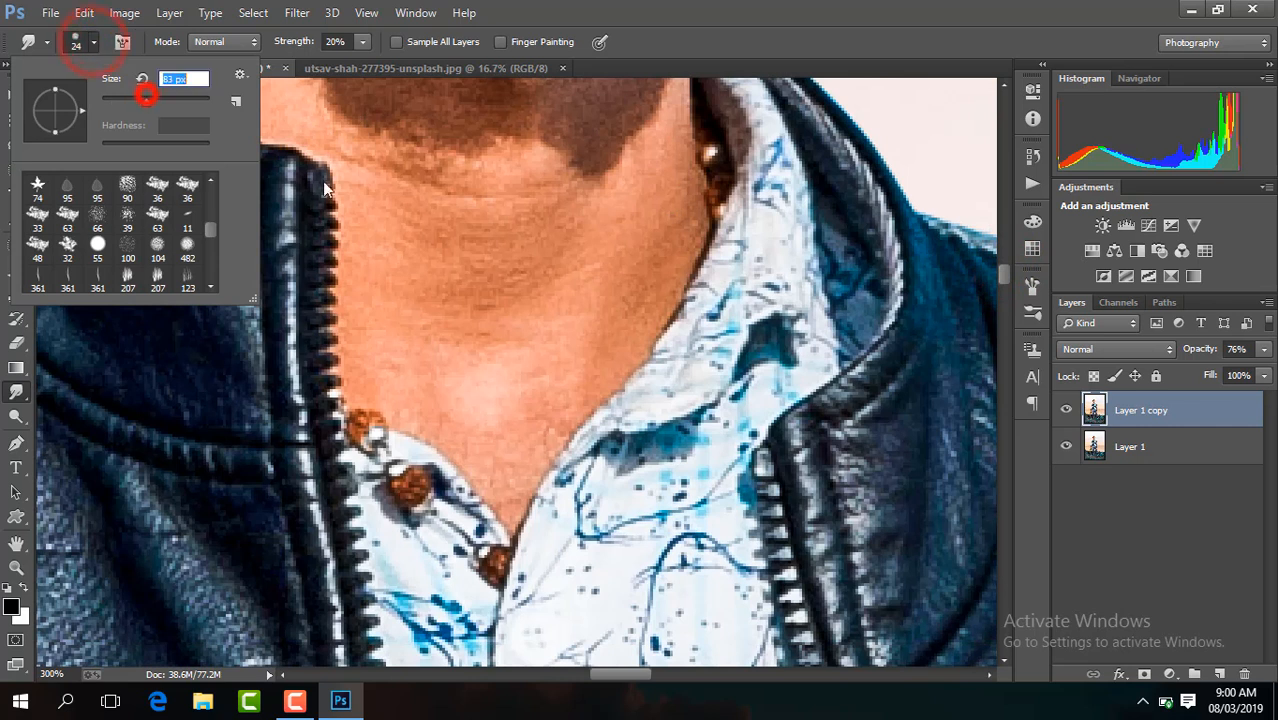
mouse_move(146, 94)
mouse_down()
mouse_move(128, 113)
mouse_move(126, 100)
mouse_up()
click(540, 322)
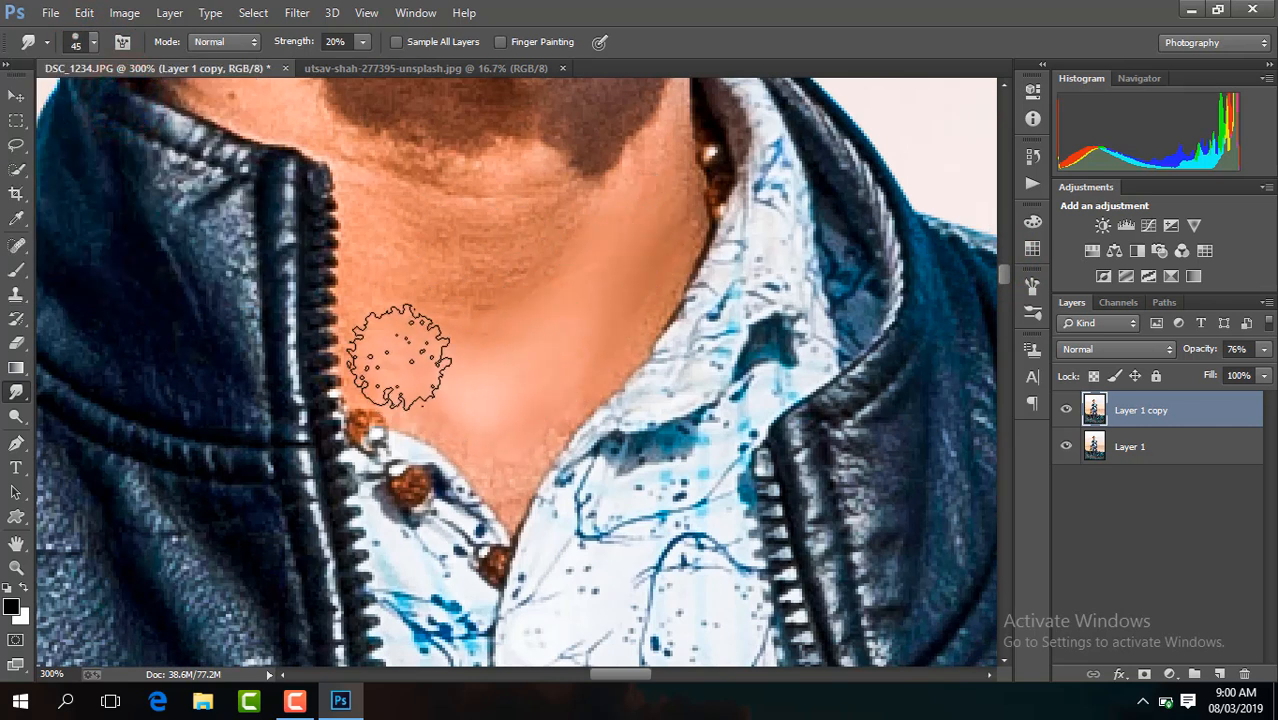
mouse_move(398, 357)
mouse_down()
mouse_move(502, 228)
mouse_move(599, 285)
mouse_move(513, 379)
mouse_move(407, 325)
mouse_move(522, 225)
mouse_up()
drag(1002, 278, 1002, 262)
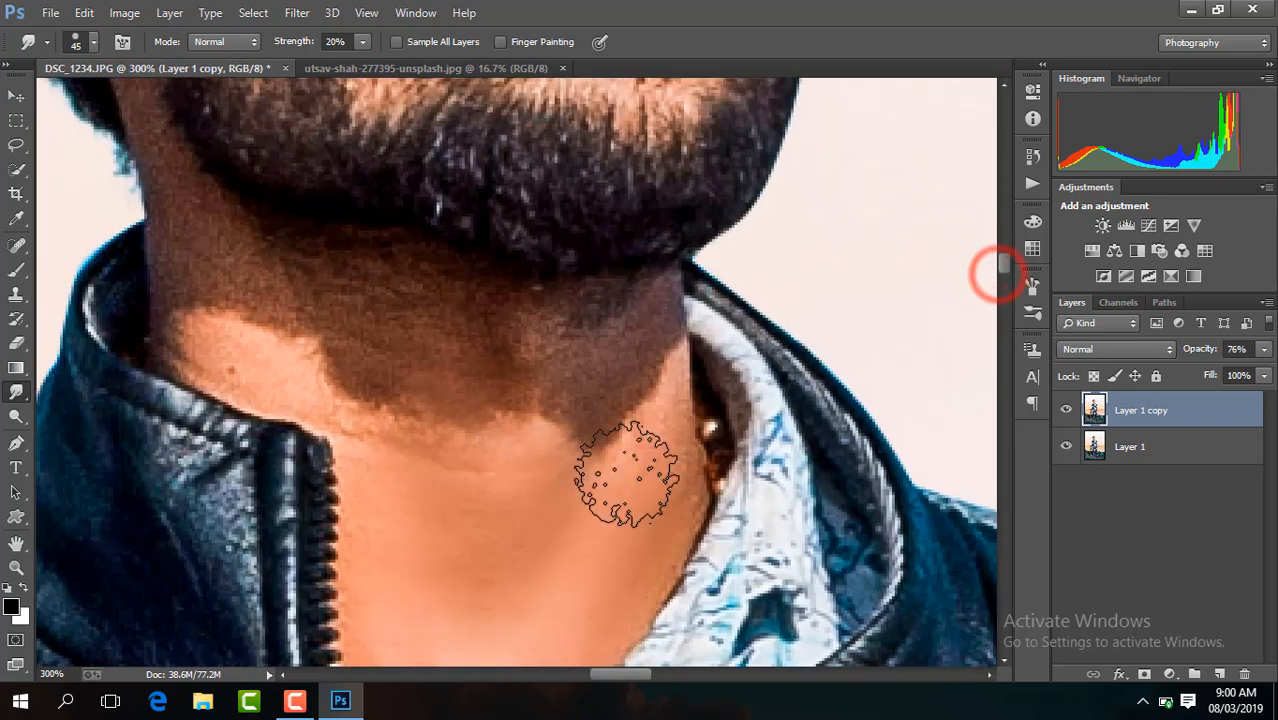
mouse_move(628, 471)
mouse_down()
mouse_move(648, 428)
mouse_move(608, 371)
mouse_move(471, 428)
mouse_move(342, 371)
mouse_move(222, 271)
mouse_move(330, 360)
mouse_move(462, 337)
mouse_move(514, 357)
mouse_move(630, 345)
mouse_move(357, 371)
mouse_move(257, 328)
mouse_move(214, 271)
mouse_move(282, 340)
mouse_up()
Compare the portrait with and without the smoothed Layer 1 copy by hiding and showing that layer
key(ctrl+minus)
key(ctrl+minus)
key(ctrl+minus)
key(ctrl+minus)
key(ctrl+minus)
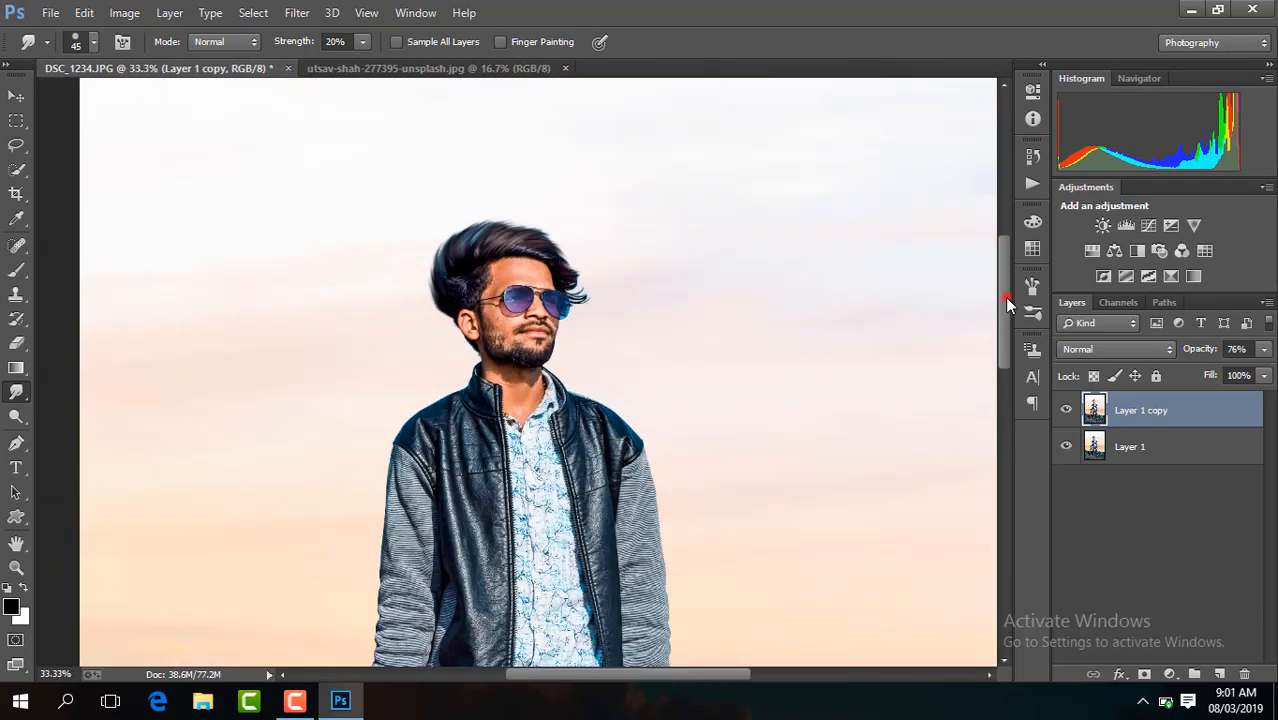
mouse_move(1004, 297)
mouse_down()
mouse_move(1004, 393)
mouse_move(989, 225)
mouse_move(995, 296)
mouse_up()
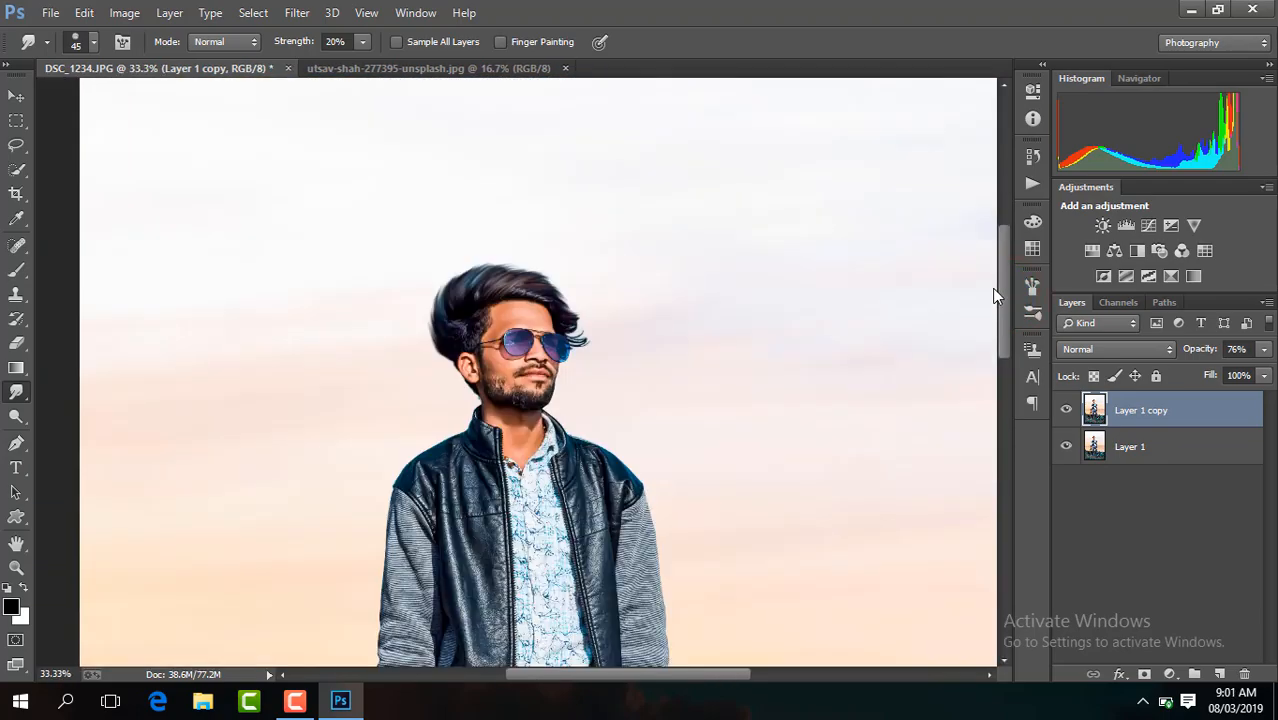
click(1063, 410)
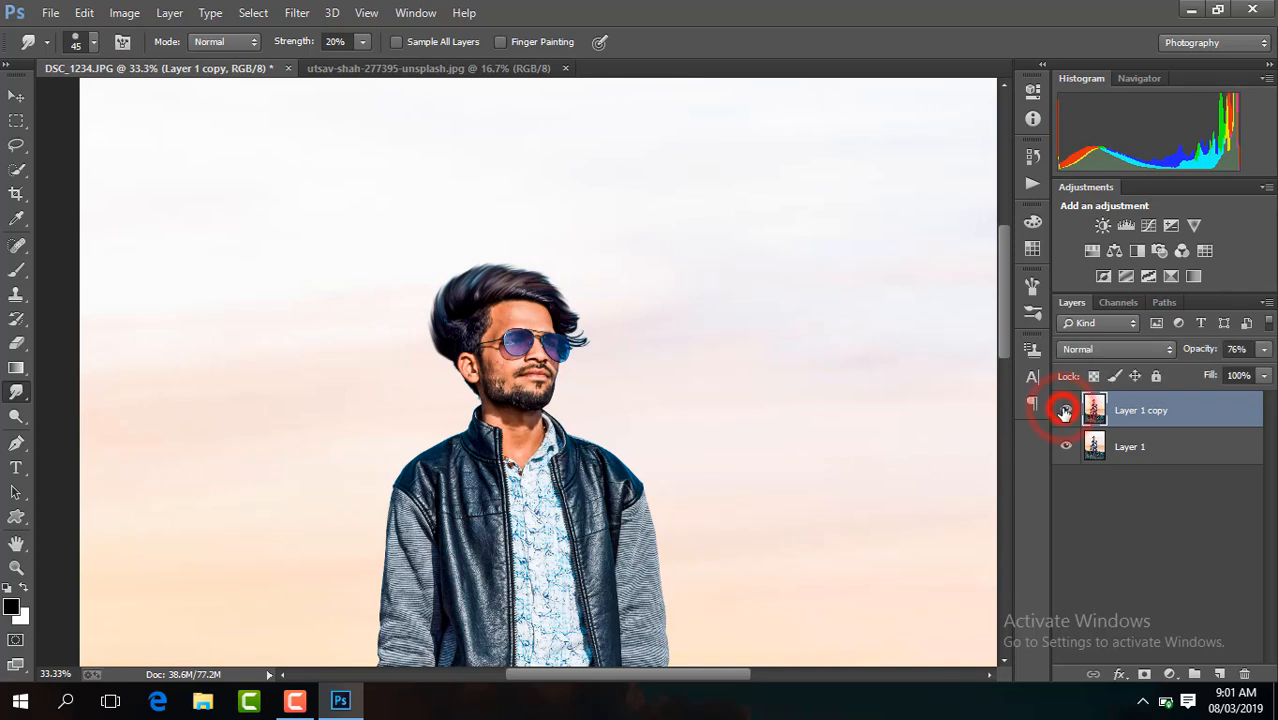
click(1063, 410)
Merge the visible layers into Layer 1 and duplicate the merged layer
right_click(1164, 441)
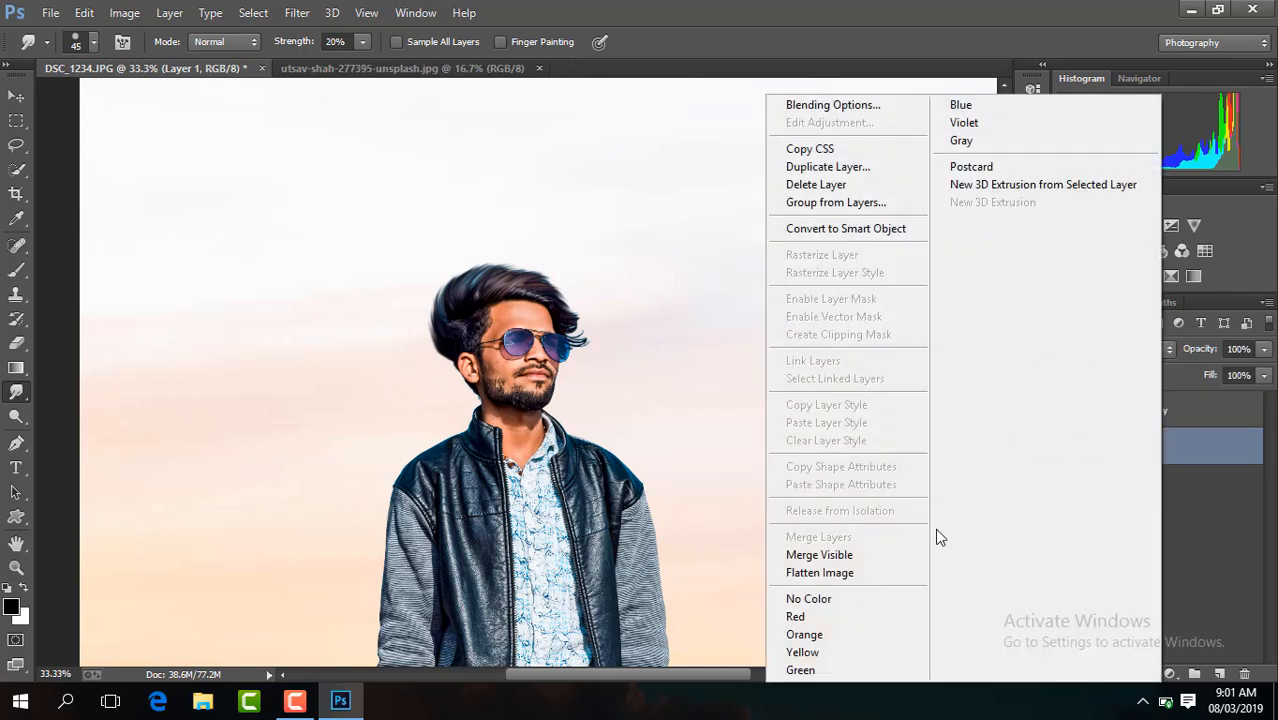
click(904, 552)
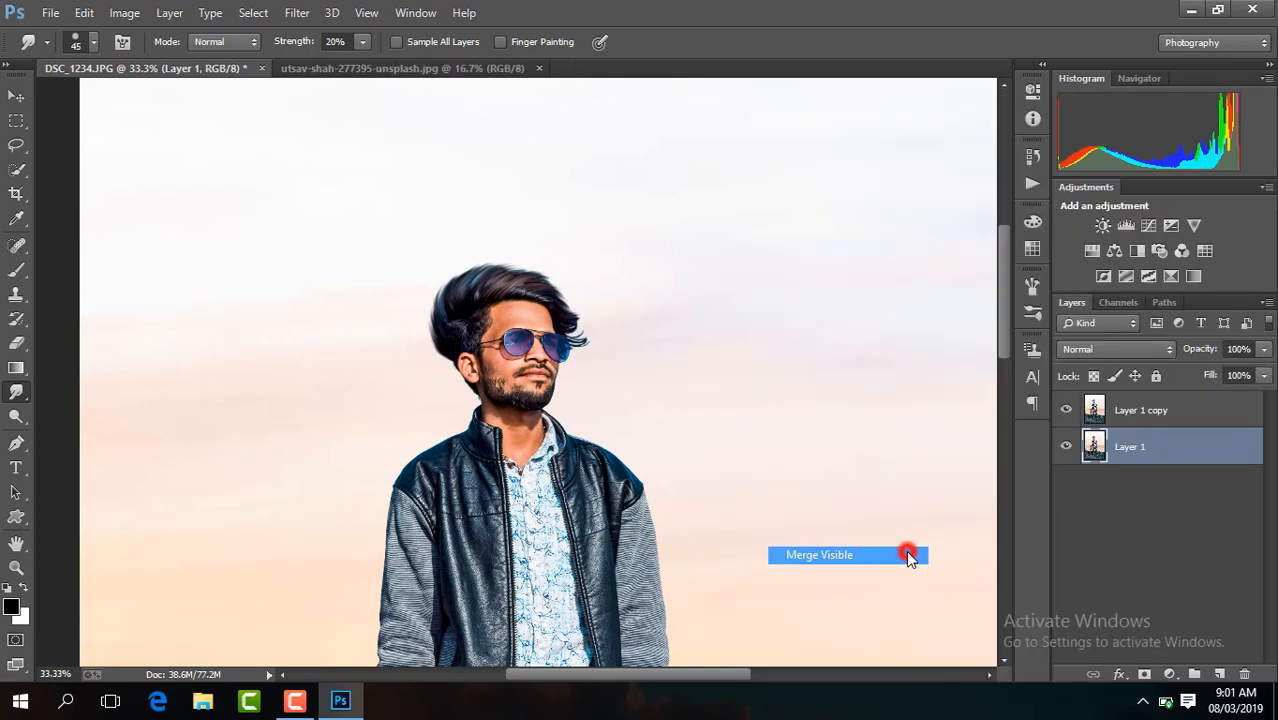
key(ctrl+minus)
key(ctrl+minus)
key(ctrl+minus)
key(ctrl+minus)
key(ctrl+plus)
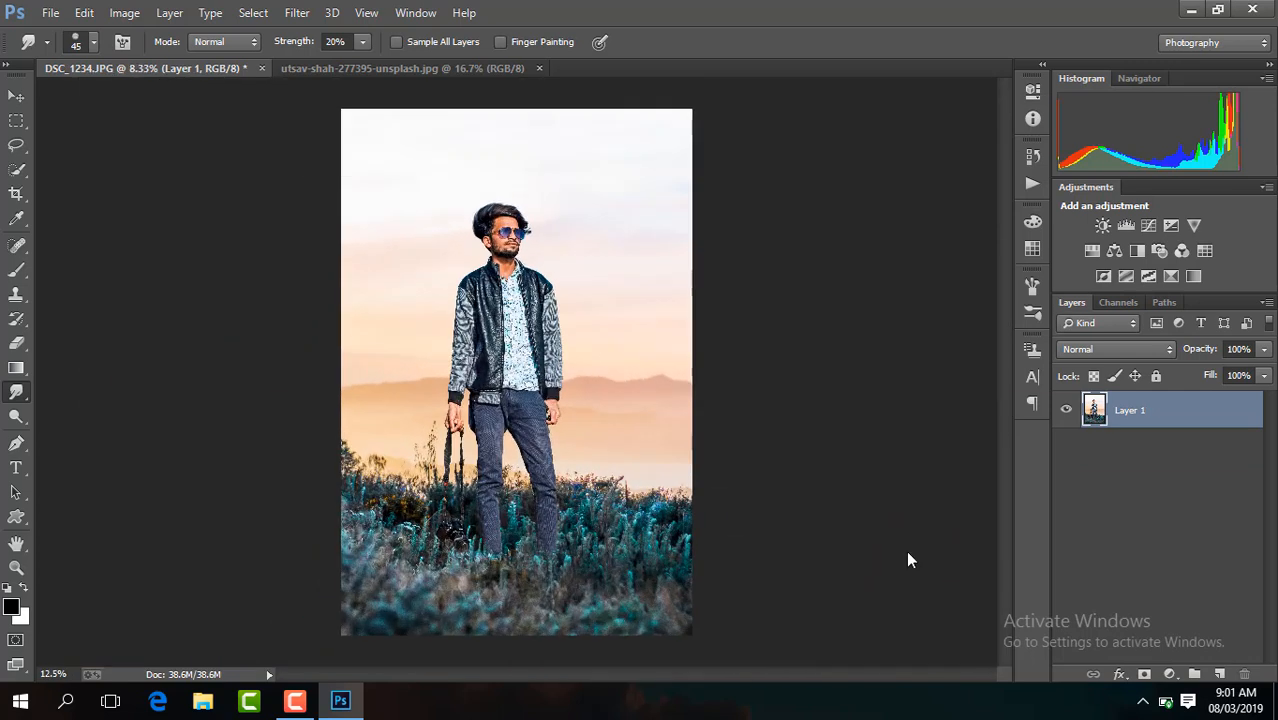
key(ctrl+j)
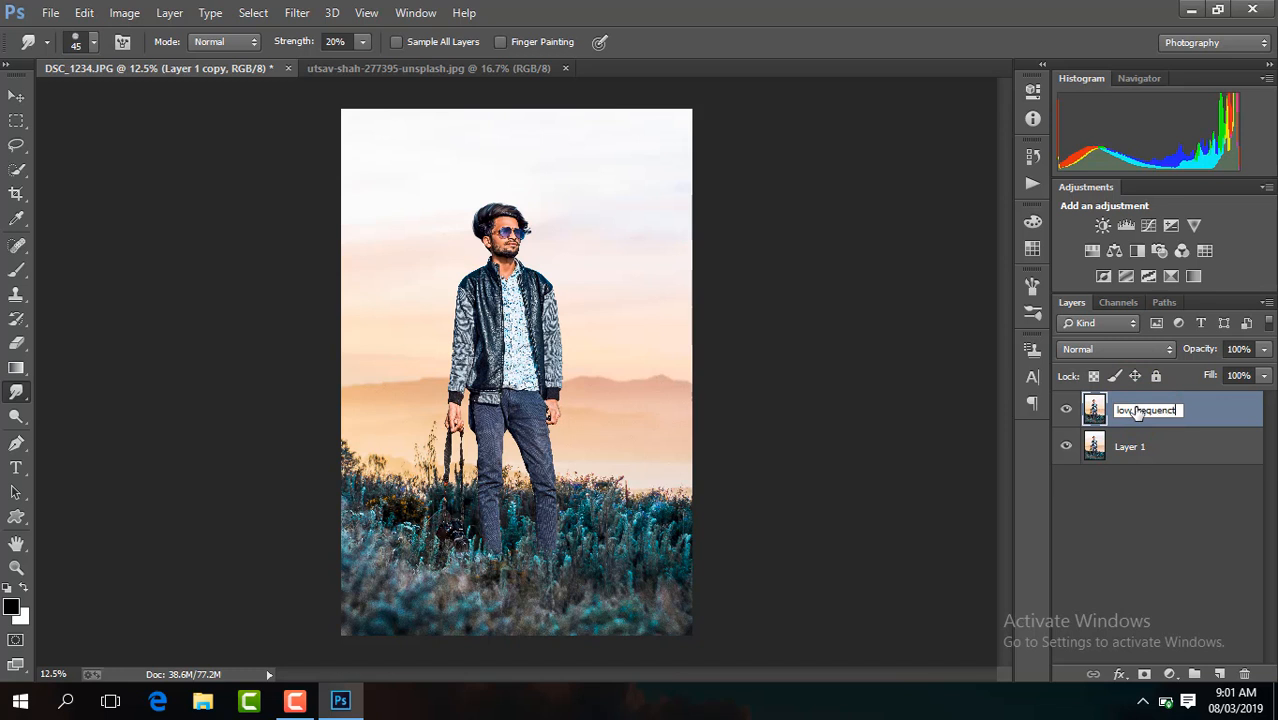
Name the duplicated layer "low frequency" and apply a Gaussian Blur with a 2.7-pixel radius to it
key(Return)
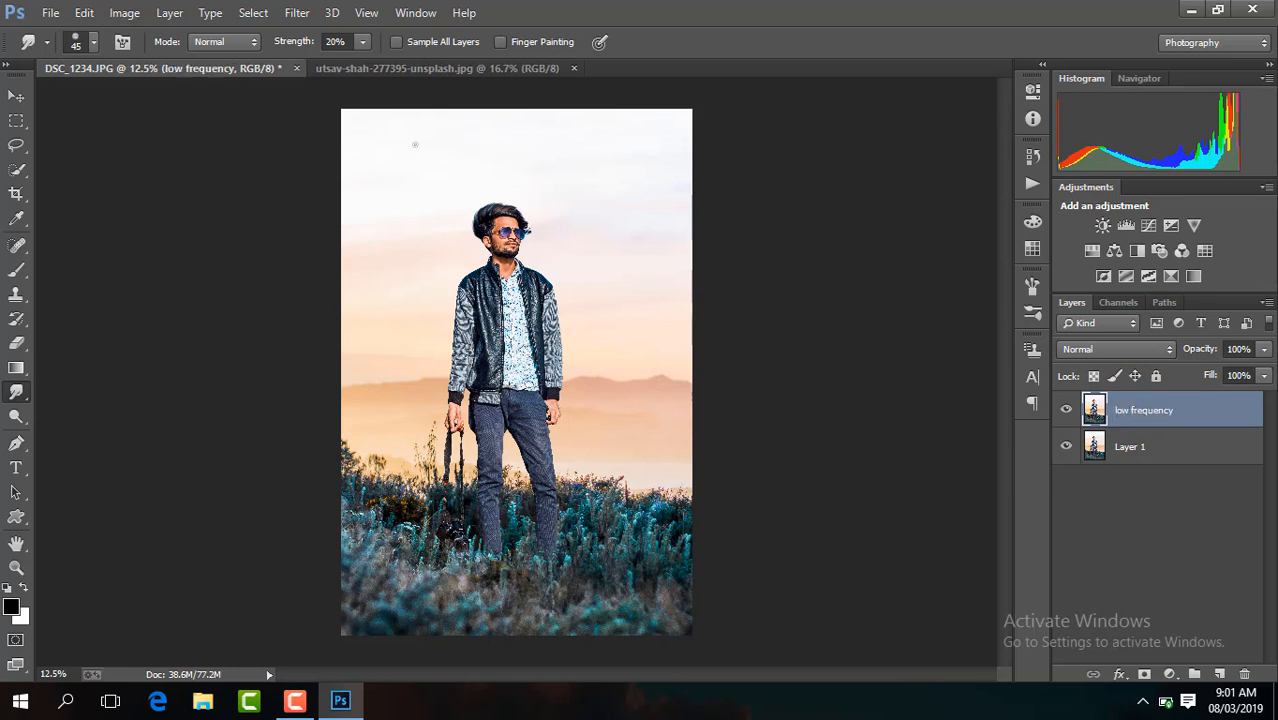
key(ctrl+plus)
key(ctrl+plus)
key(ctrl+plus)
key(ctrl+plus)
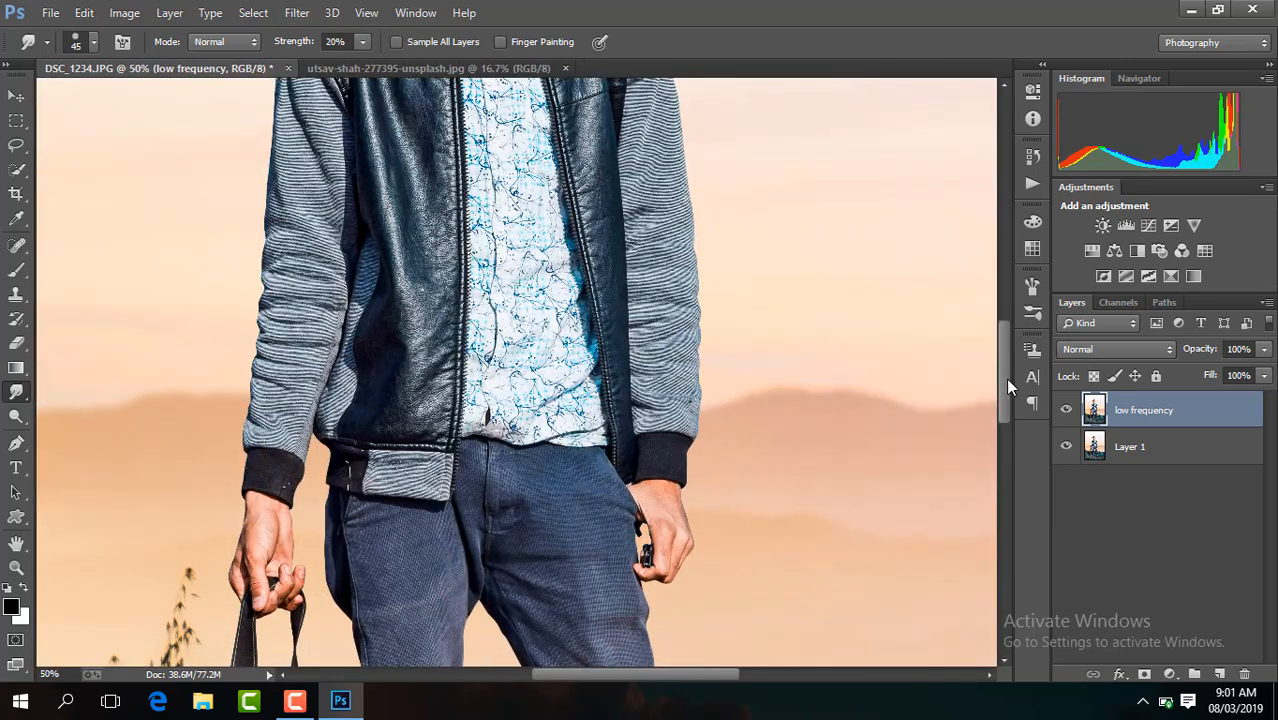
drag(1005, 378, 997, 284)
click(297, 13)
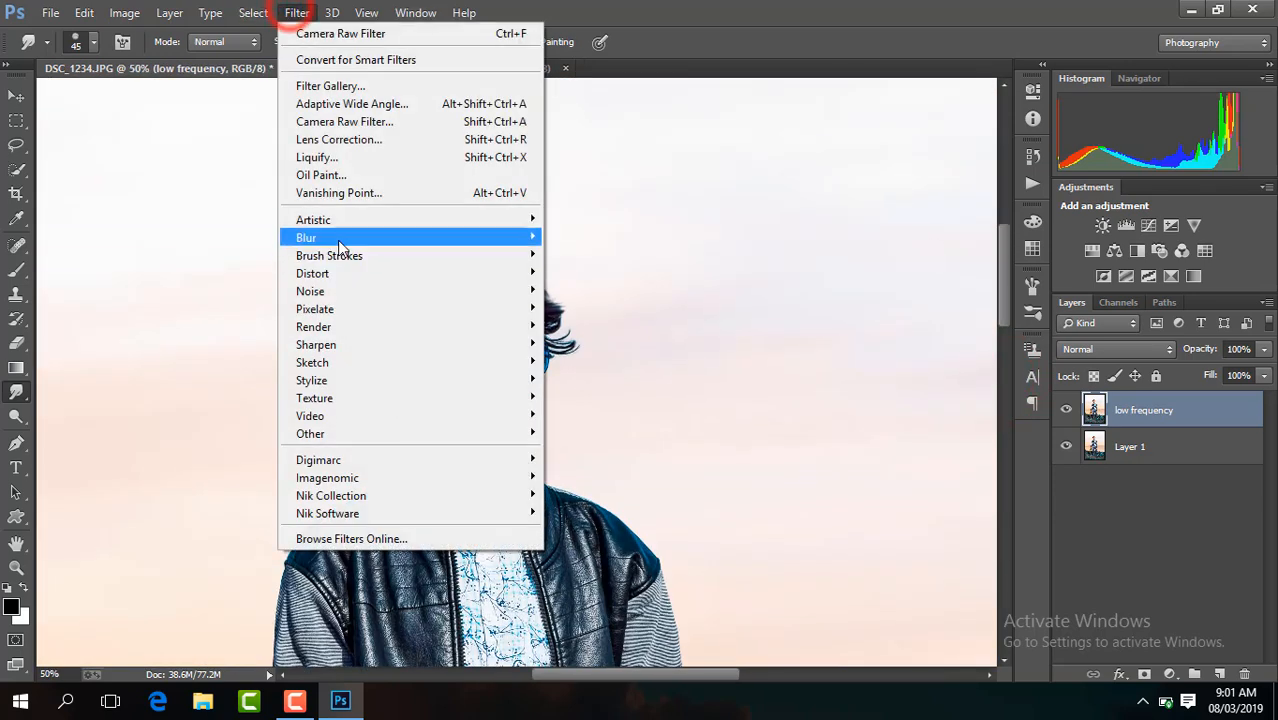
mouse_move(420, 237)
click(612, 370)
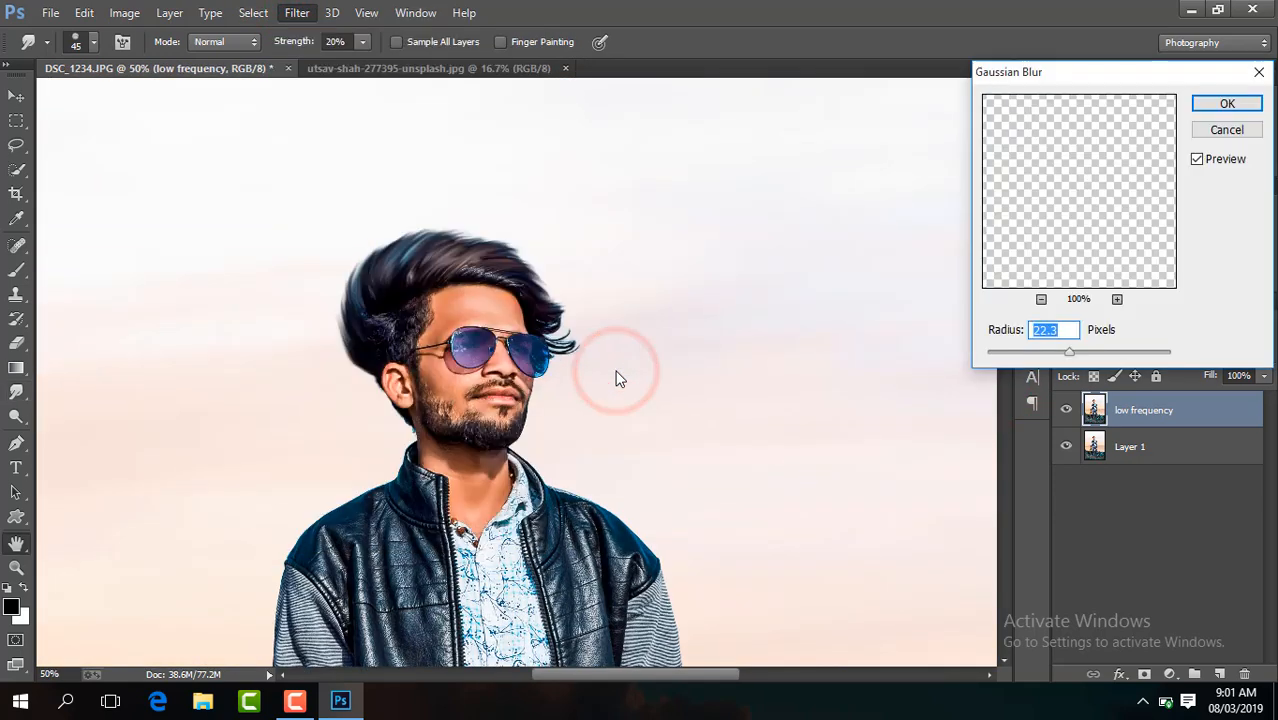
click(1043, 353)
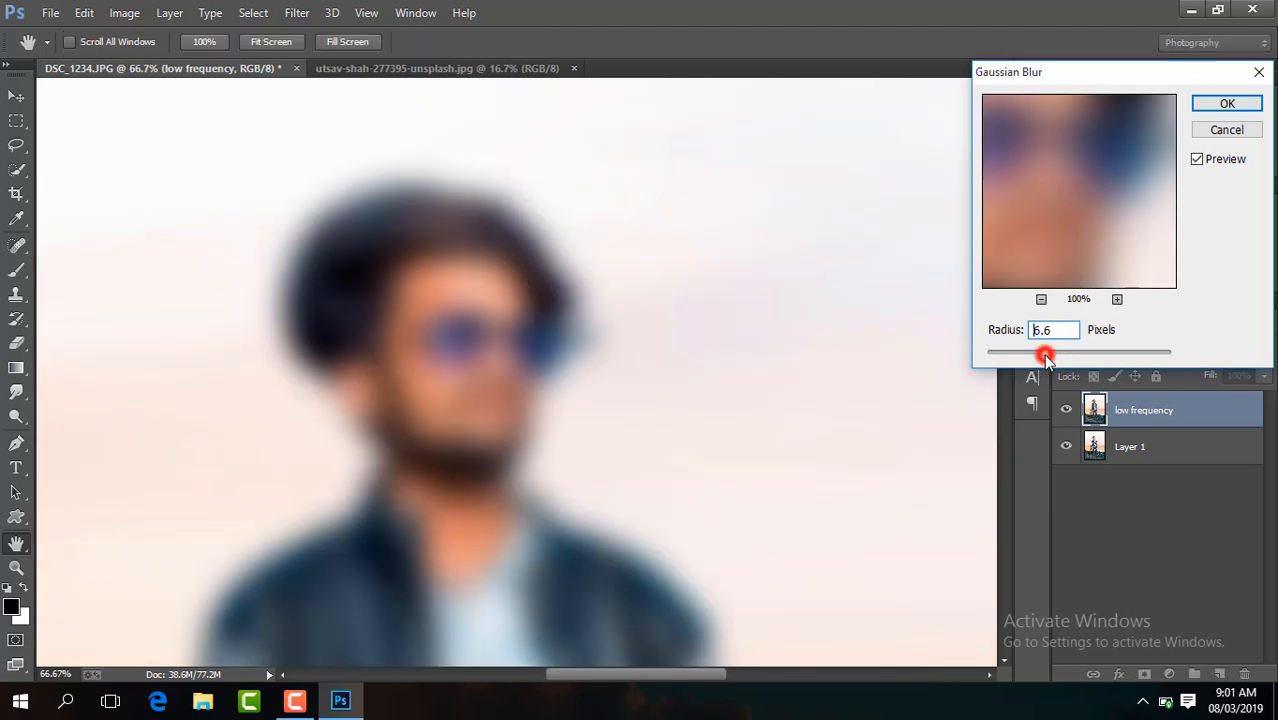
drag(1028, 356, 1023, 353)
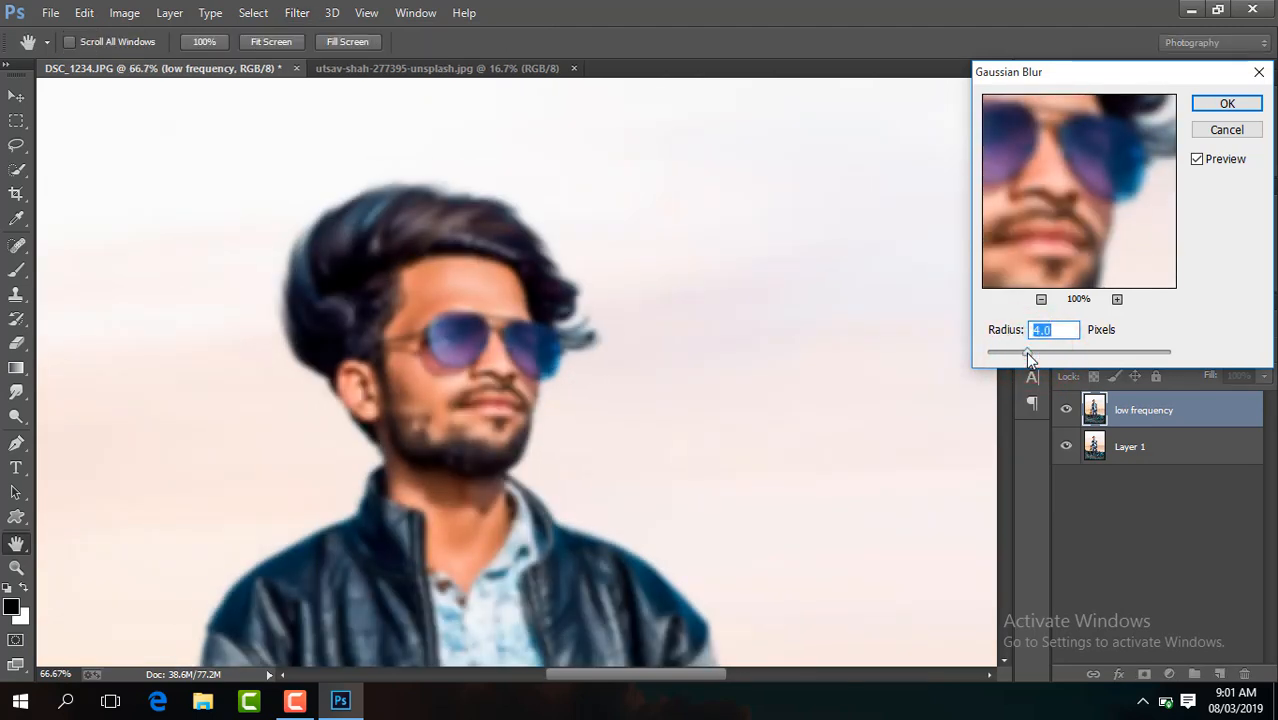
drag(1023, 354, 1019, 353)
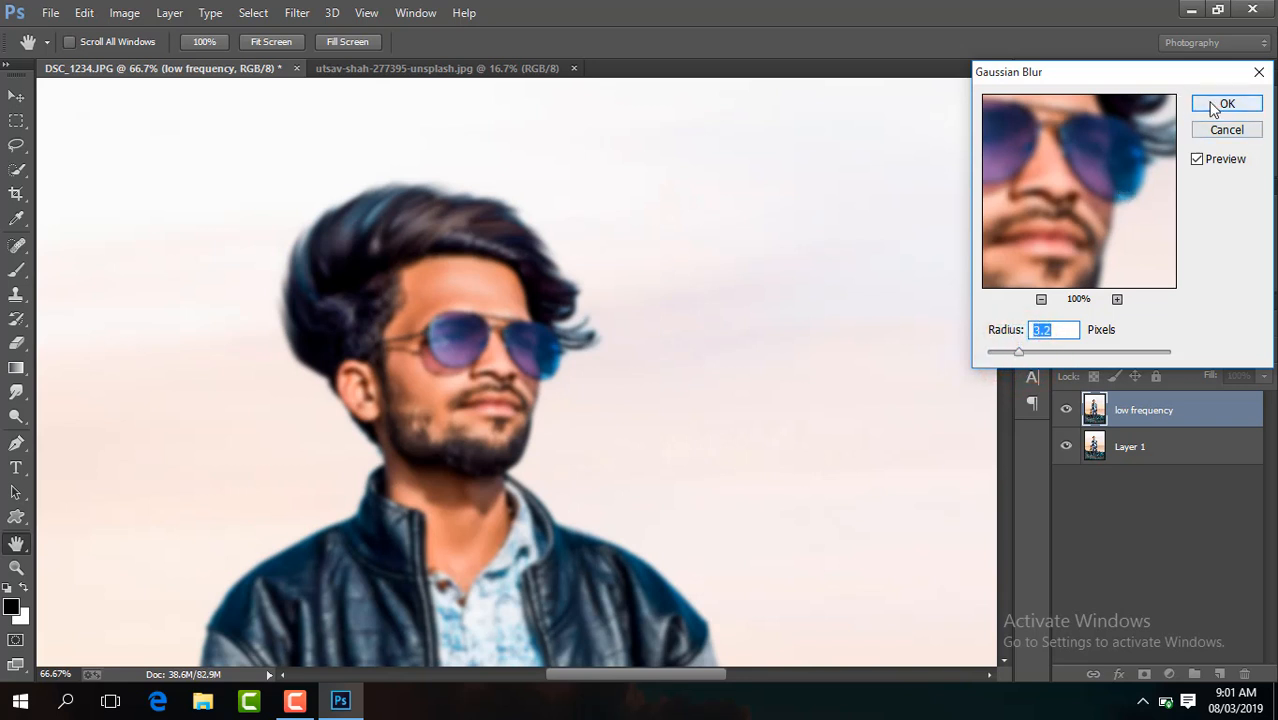
drag(1016, 355, 1014, 355)
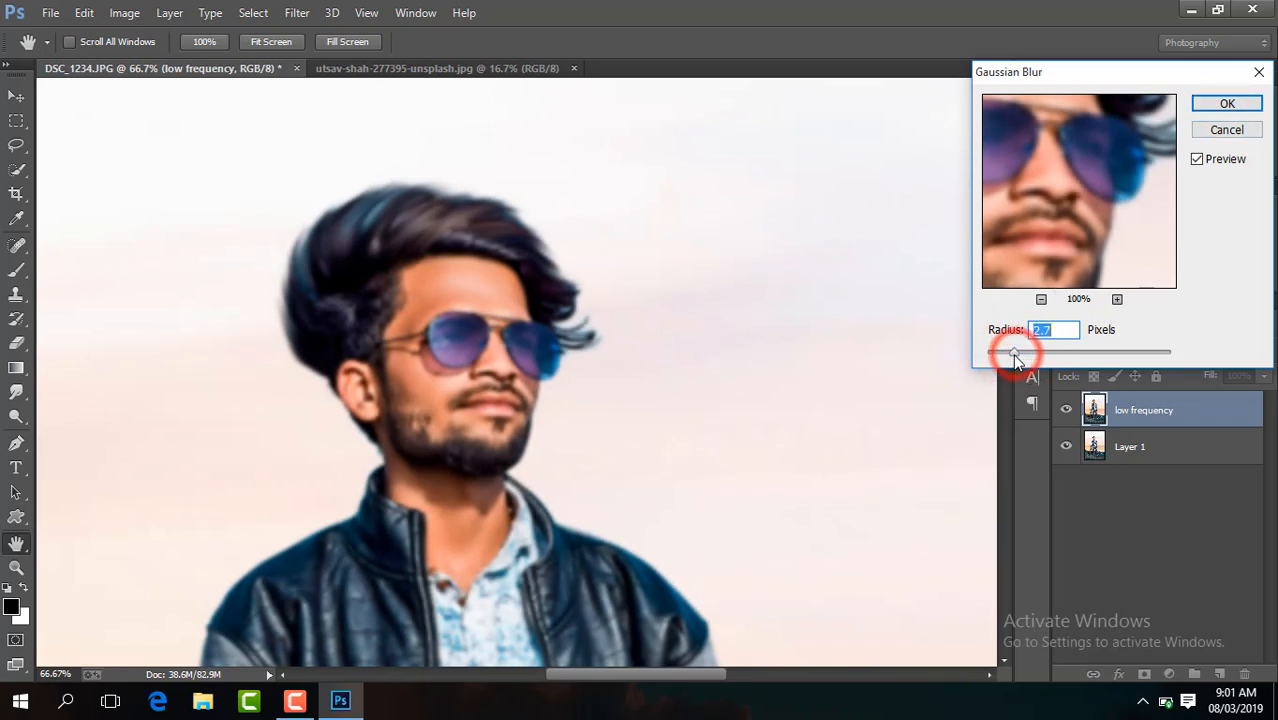
click(1222, 103)
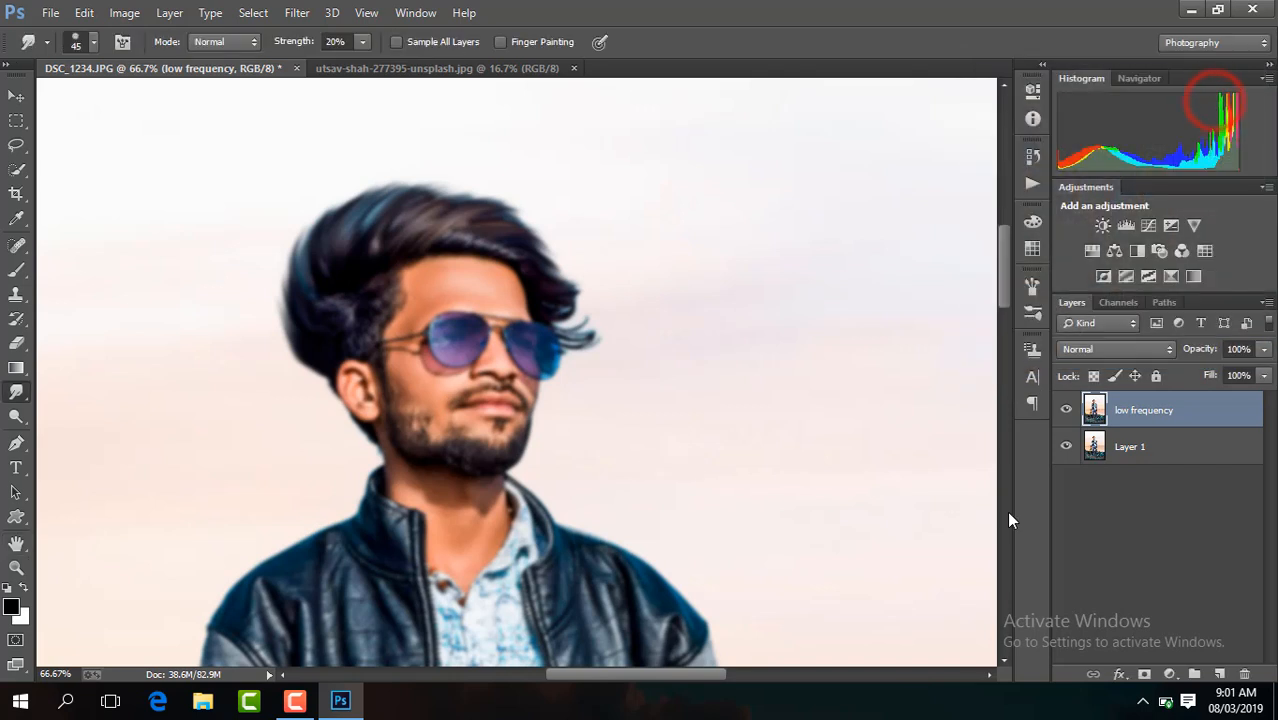
Duplicate Layer 1, name the copy "high frequency", and move it above the low frequency layer
click(1141, 446)
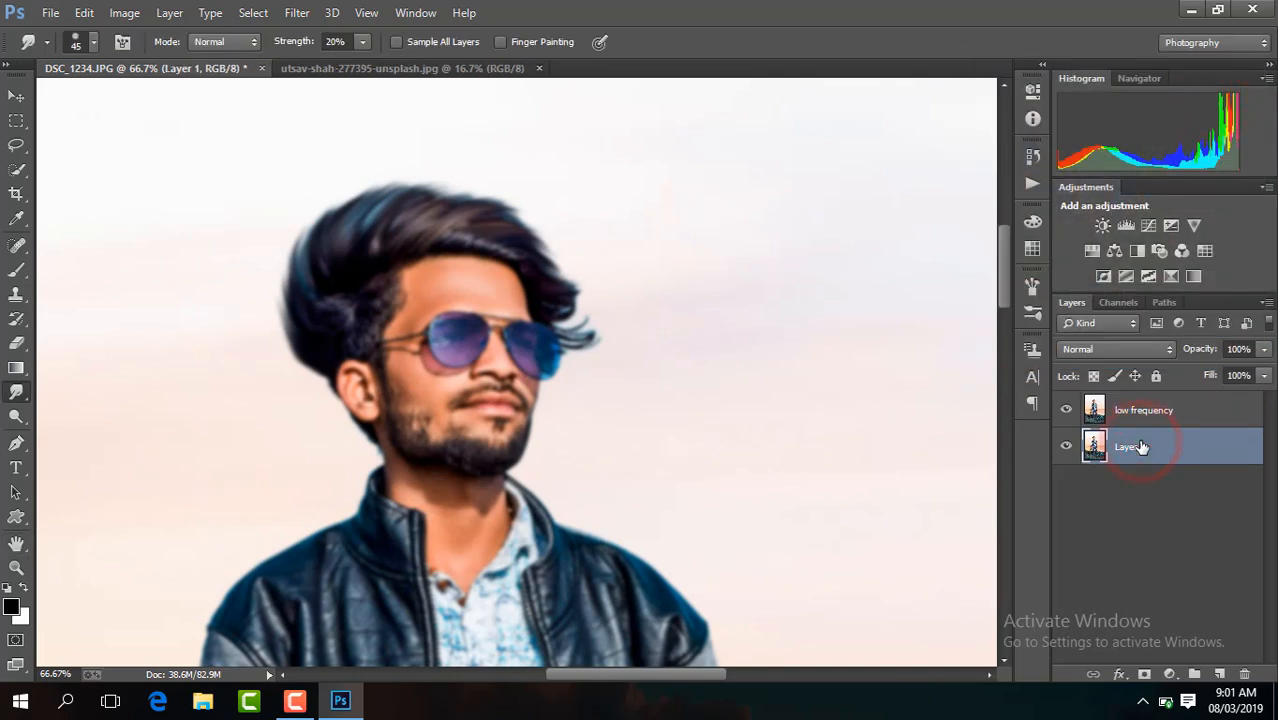
key(ctrl+j)
double_click(1141, 446)
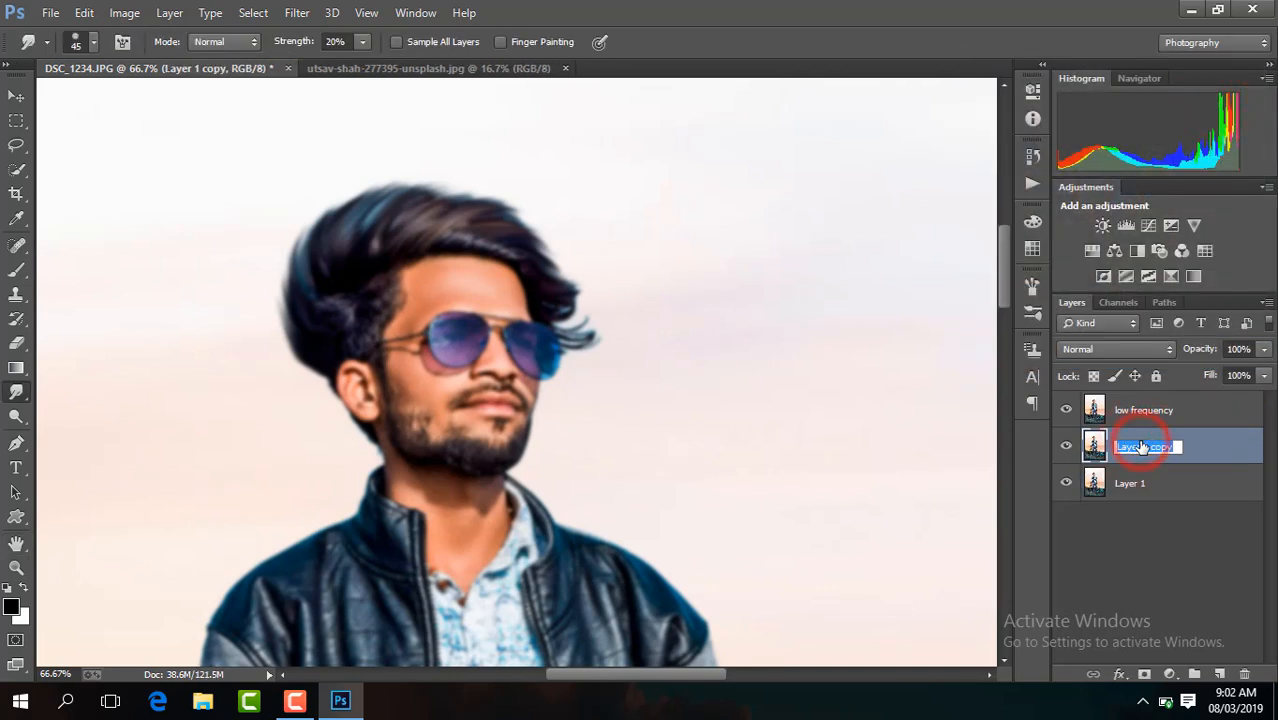
text(high frequency)
key(Return)
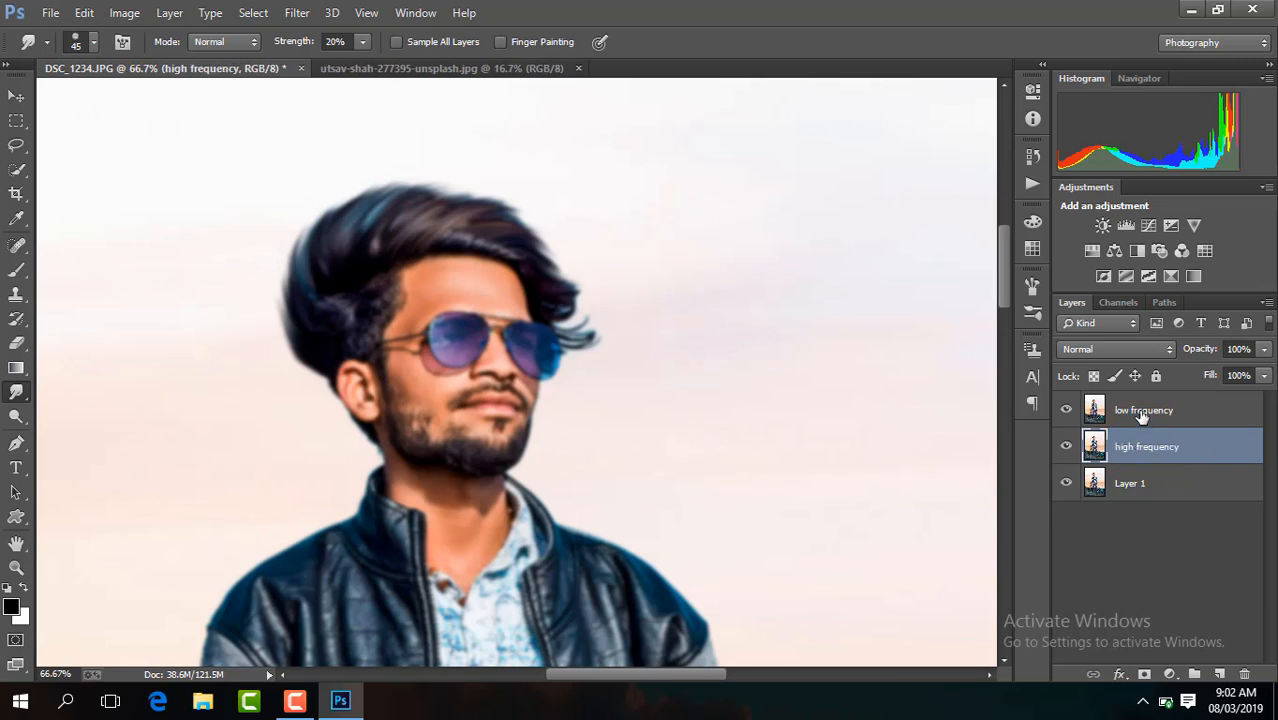
drag(1138, 463, 1138, 402)
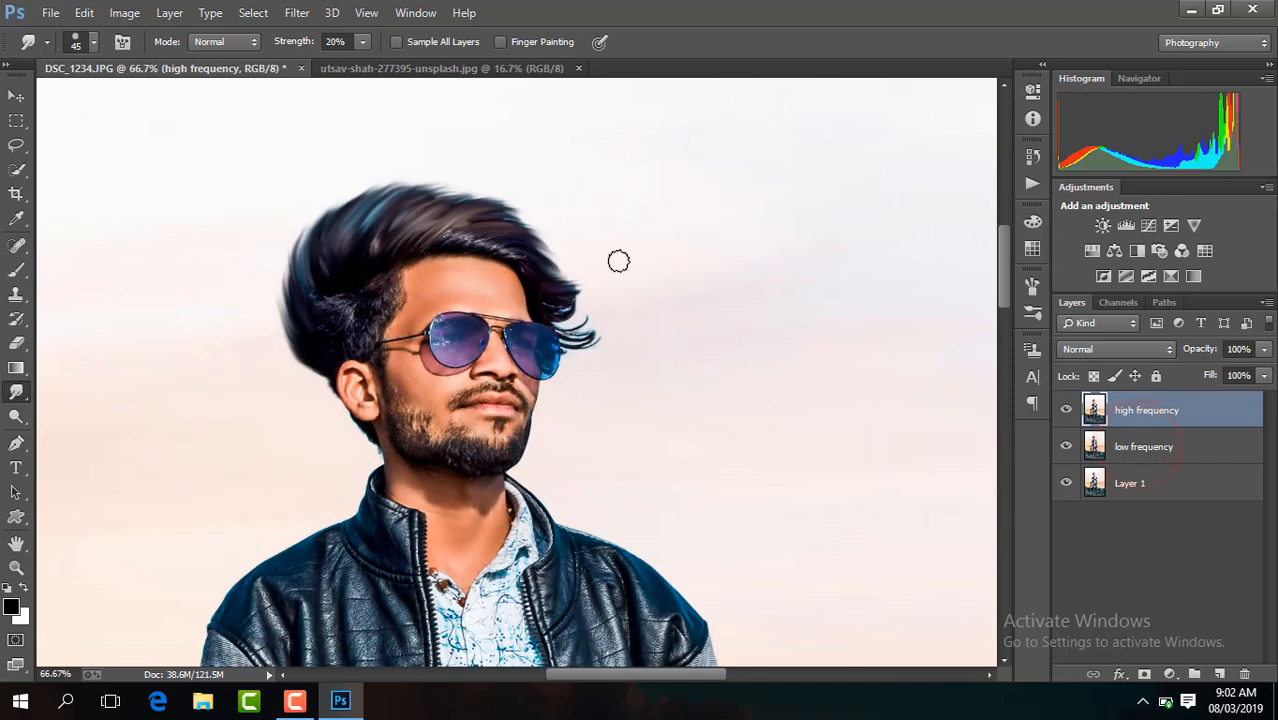
Use Apply Image on the high frequency layer with low frequency as source and Subtract blending, and set its blend mode to Linear Light
click(124, 12)
click(185, 280)
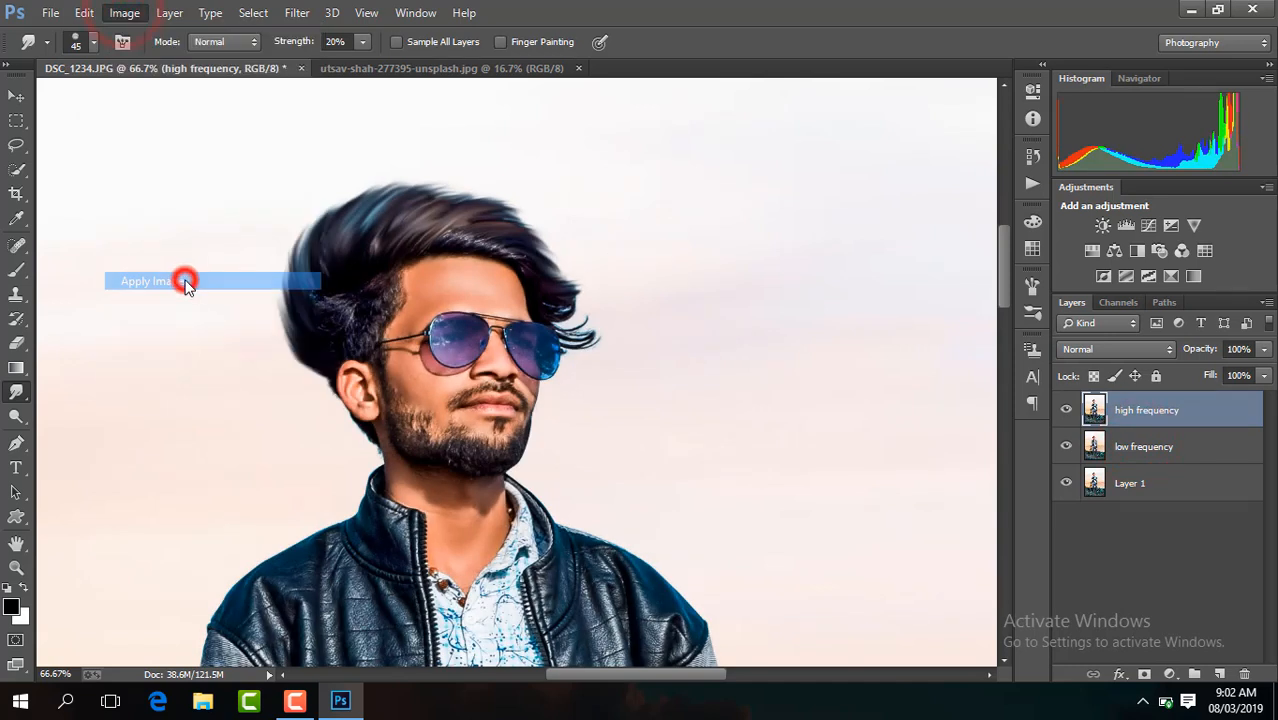
click(756, 197)
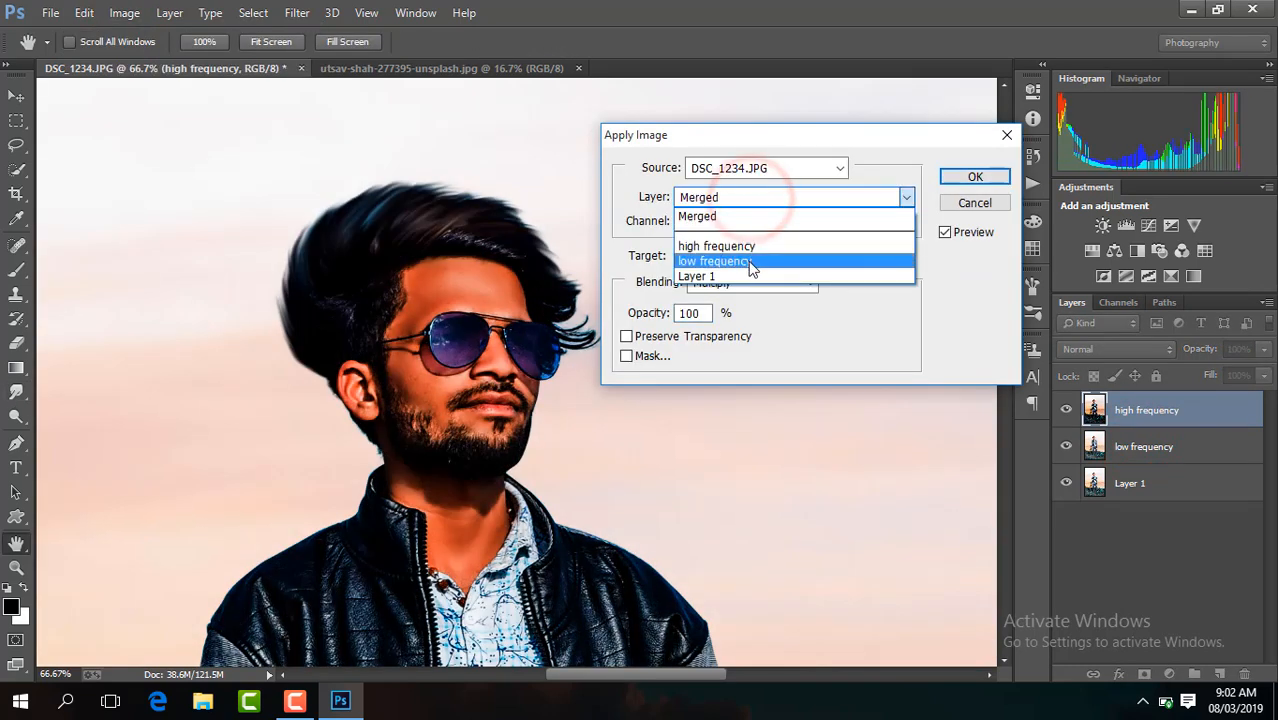
click(758, 260)
click(760, 281)
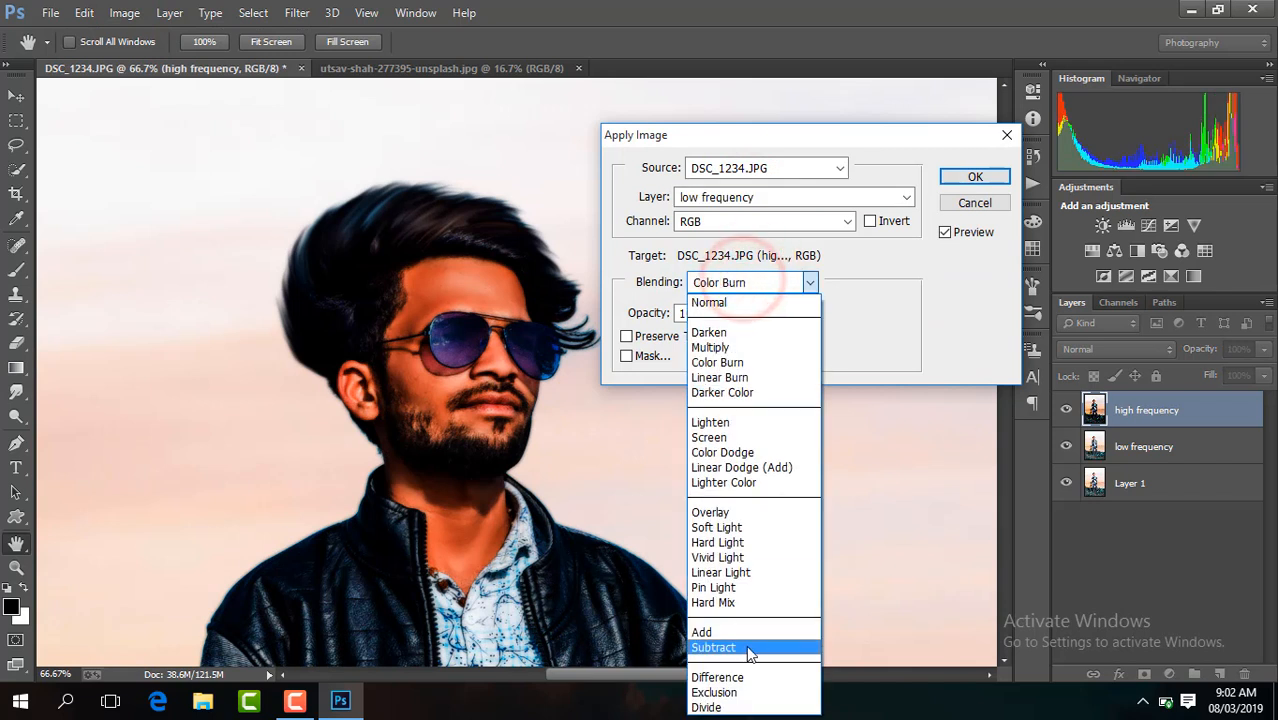
click(760, 648)
click(990, 176)
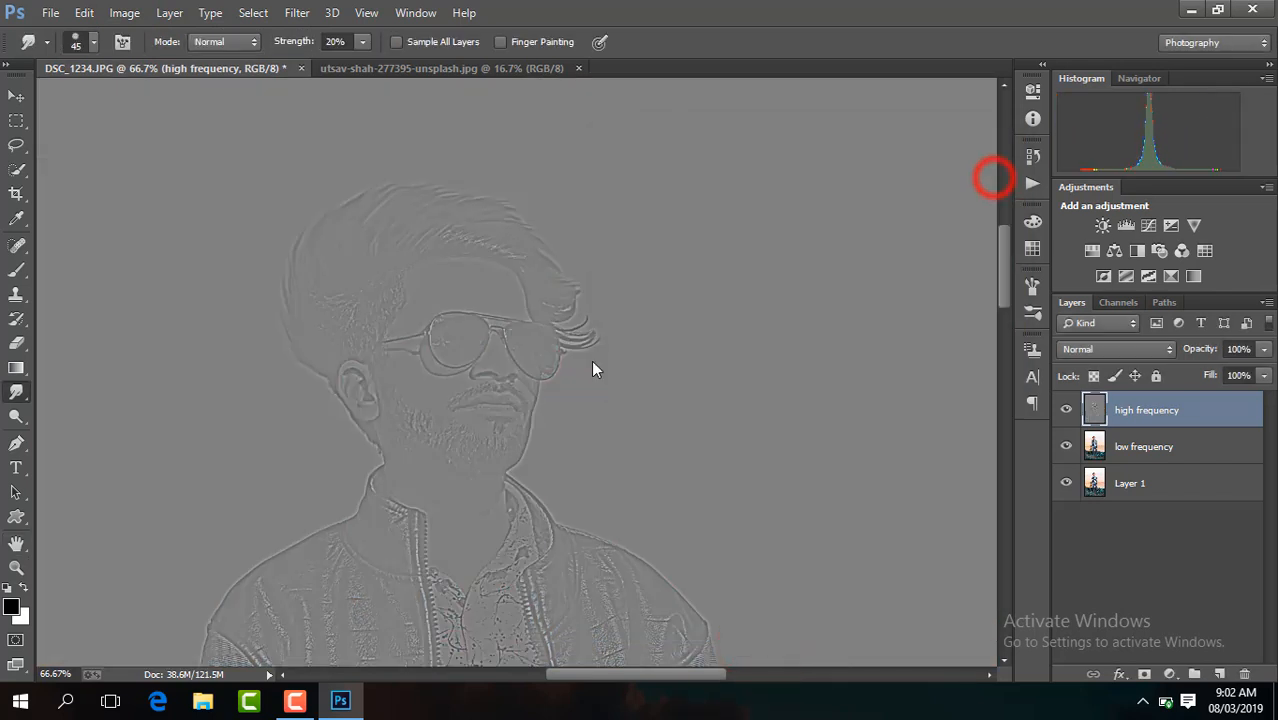
click(1080, 348)
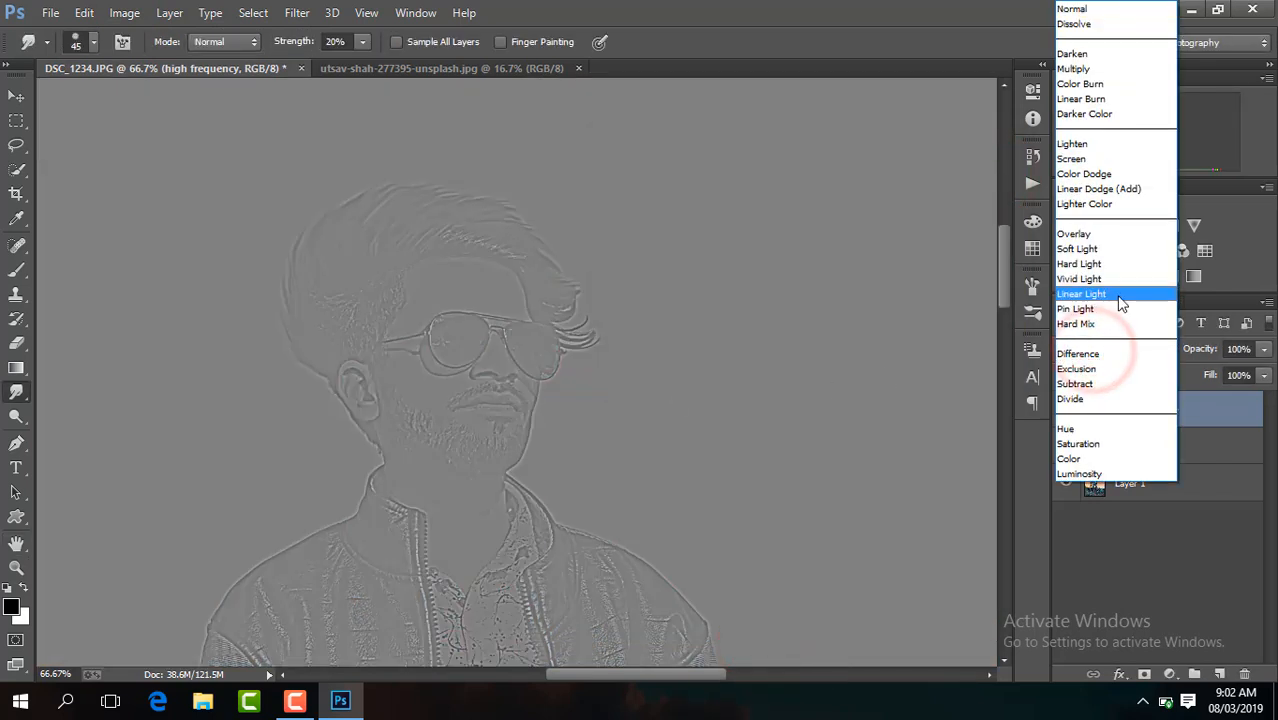
click(1120, 301)
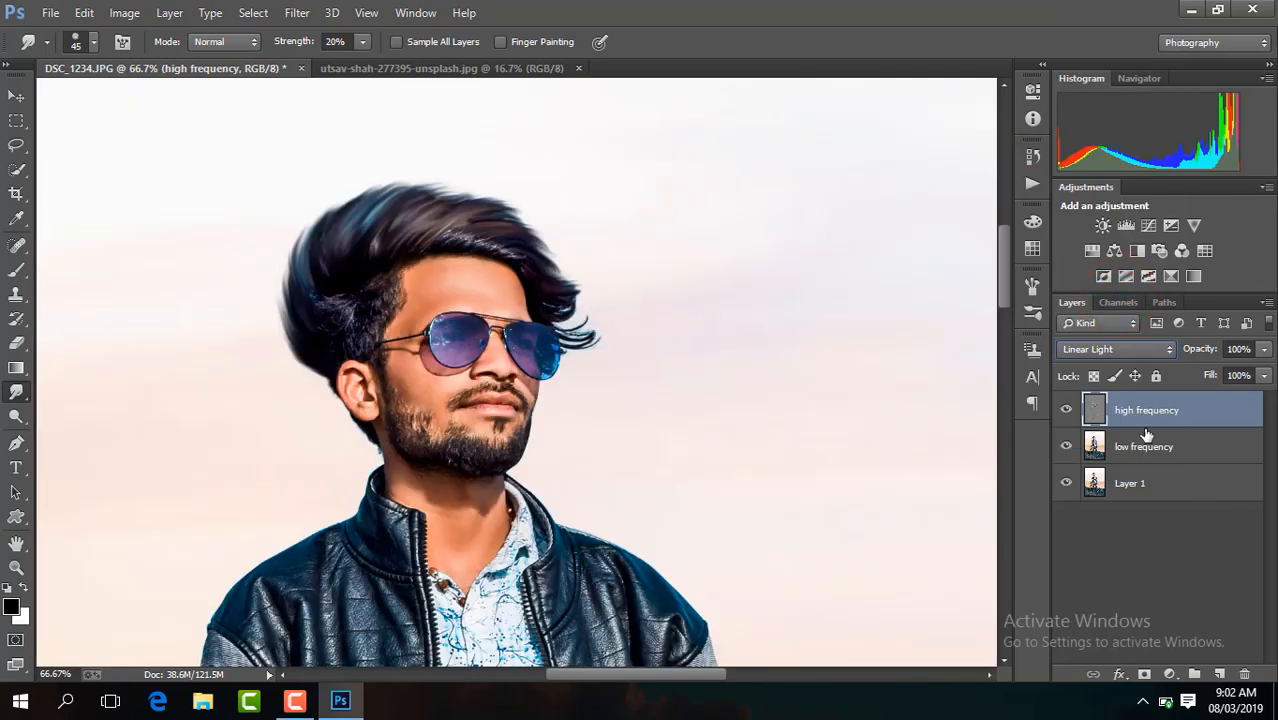
Convert the low frequency layer to a smart object
right_click(1149, 446)
click(810, 232)
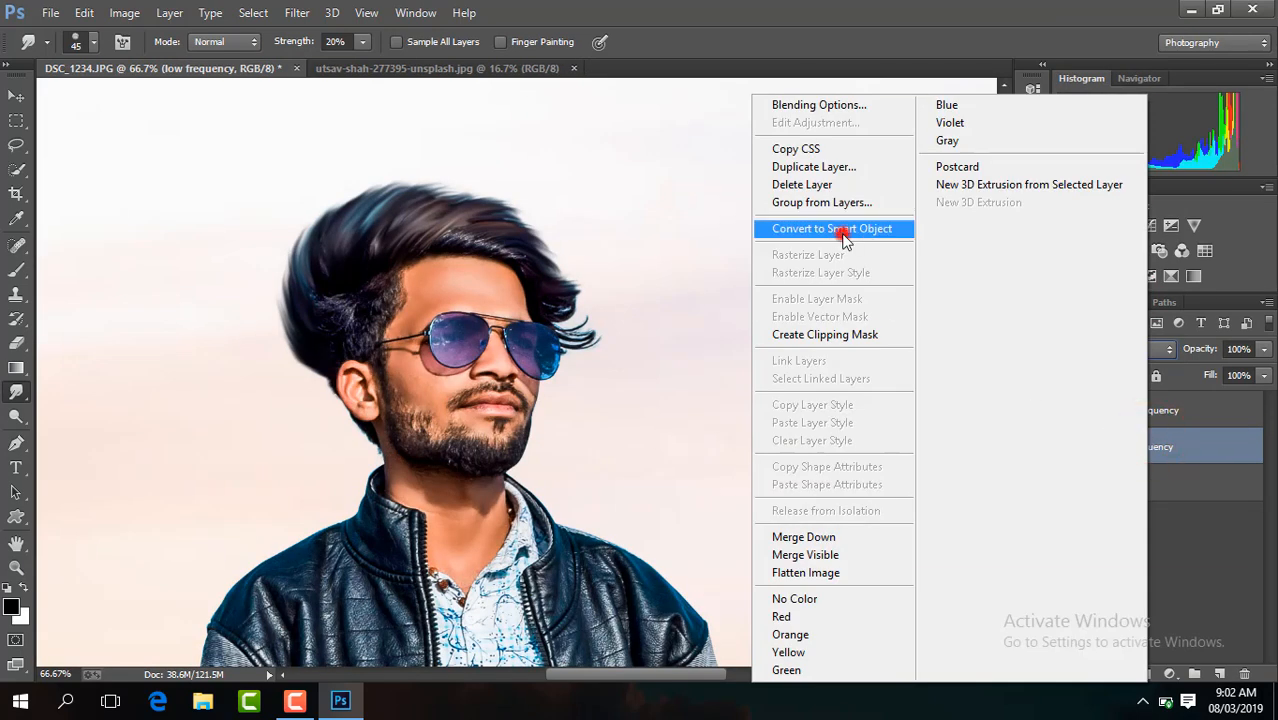
click(297, 12)
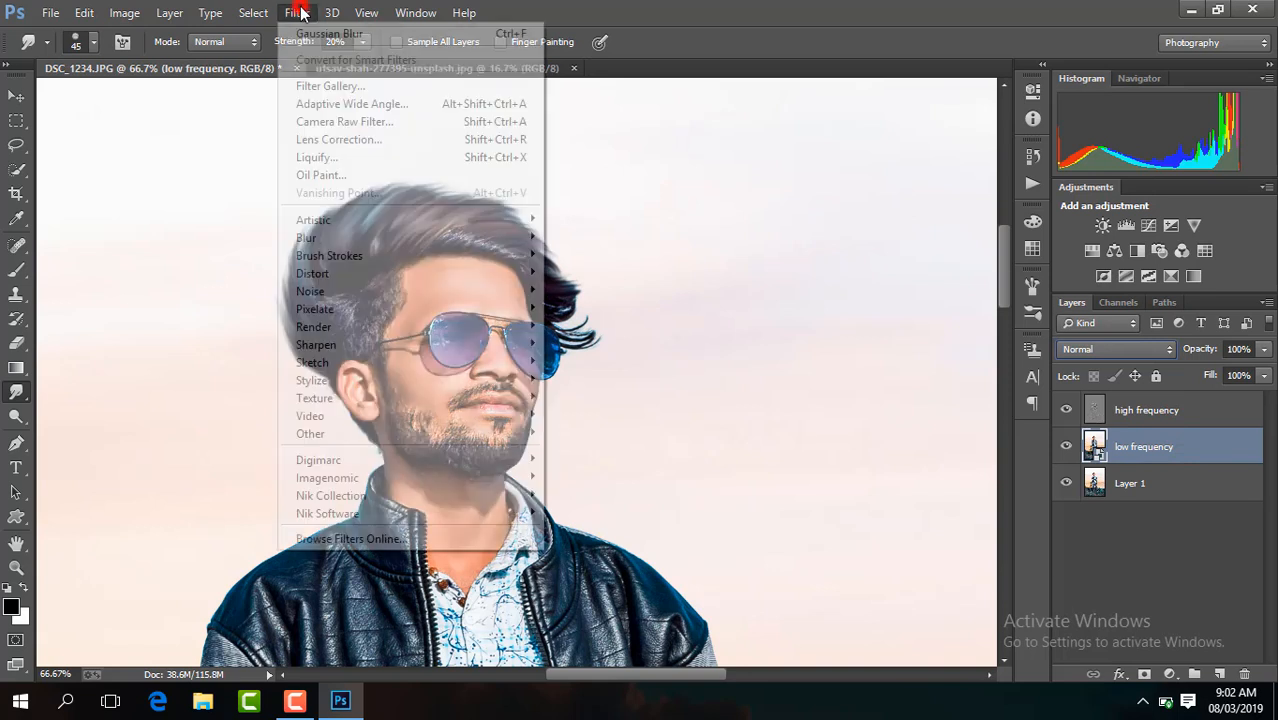
mouse_move(503, 425)
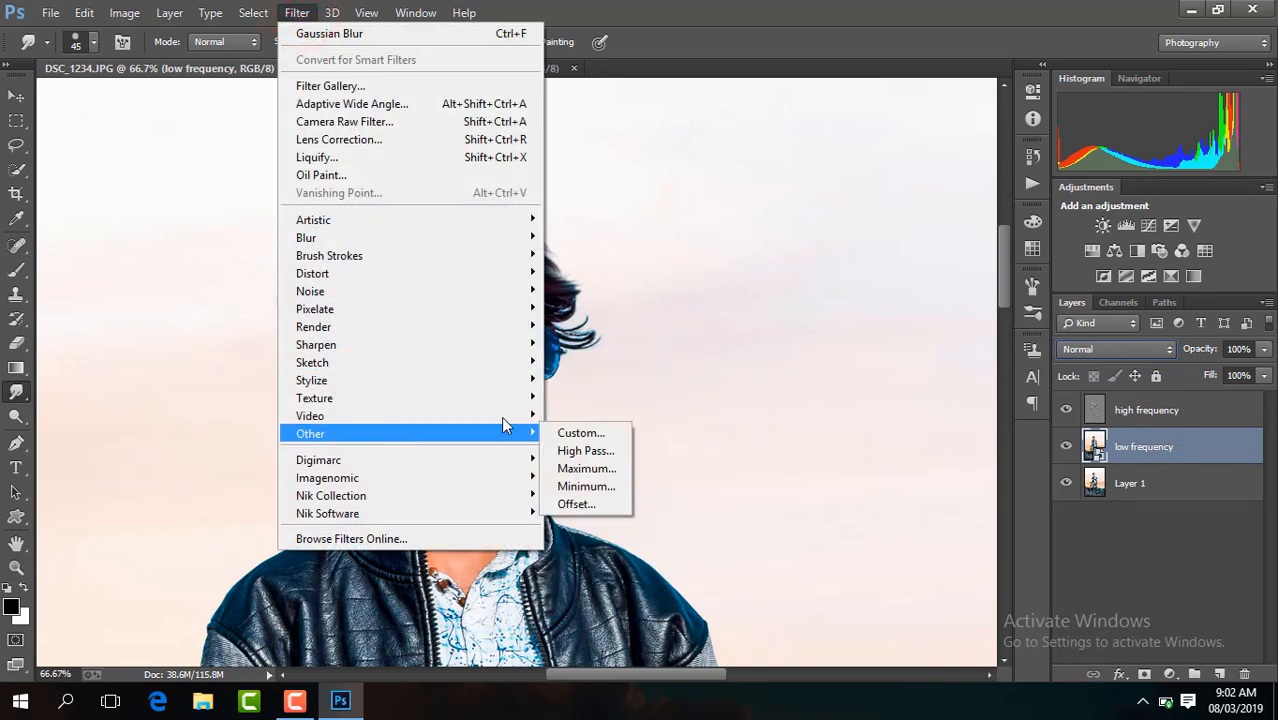
click(590, 451)
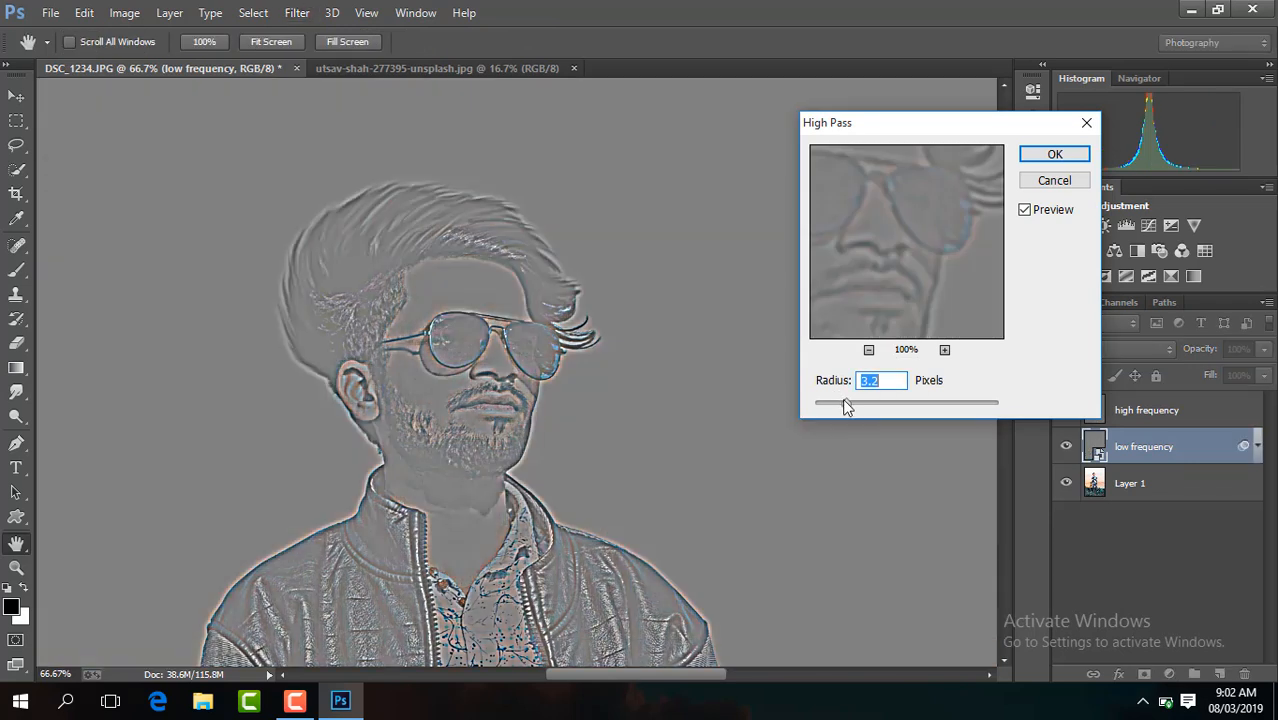
click(1052, 184)
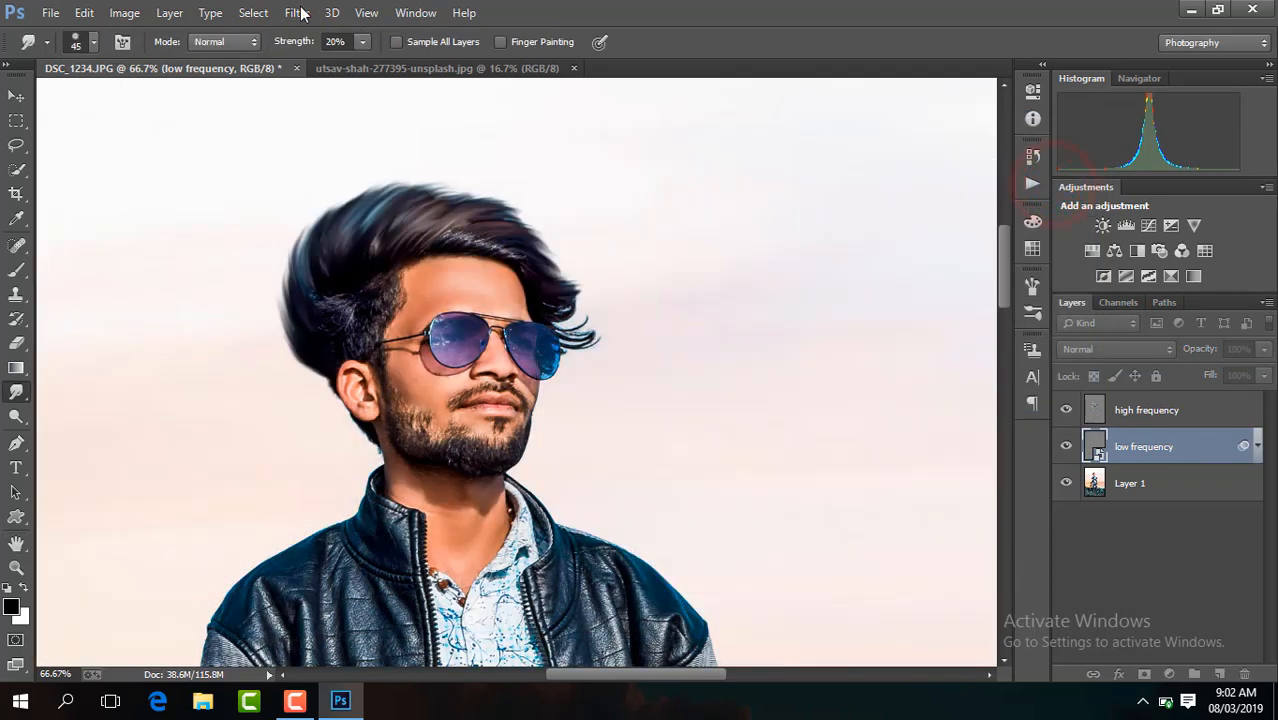
Apply a Gaussian Blur smart filter with a 5.1-pixel radius to the low frequency layer and invert its filter mask to black
click(297, 12)
mouse_move(371, 240)
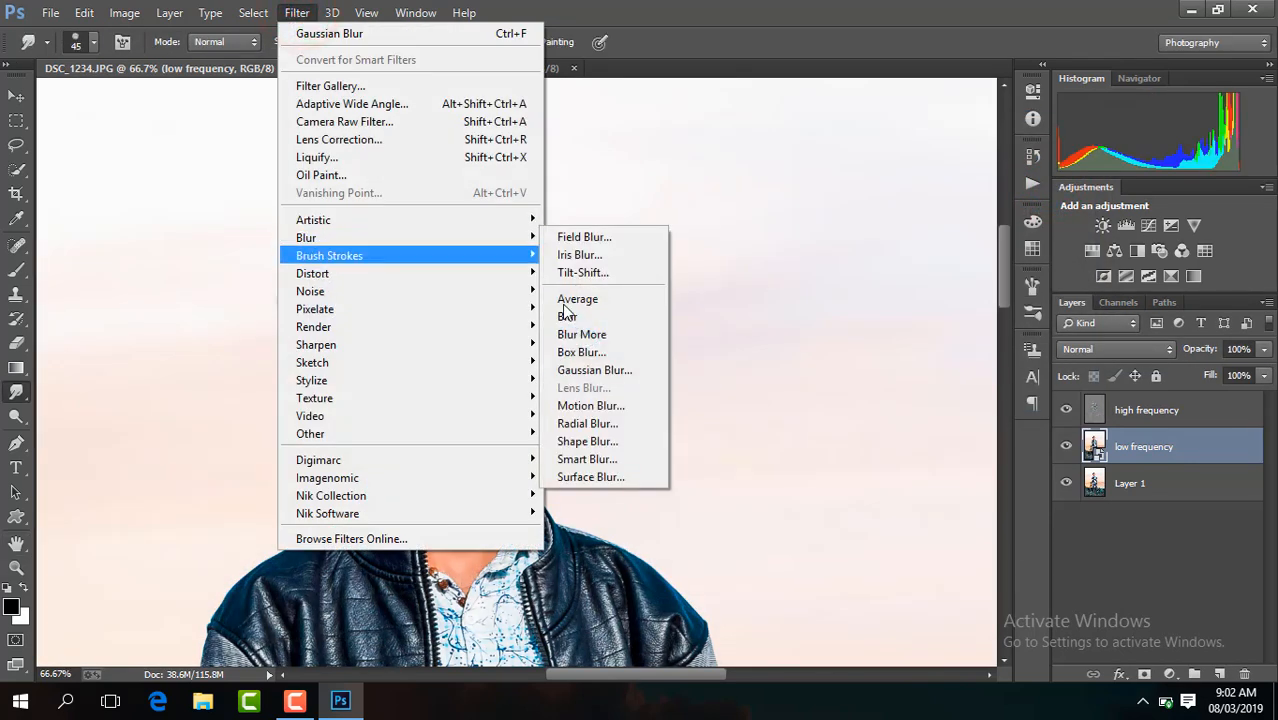
click(588, 370)
click(585, 373)
key(ctrl+plus)
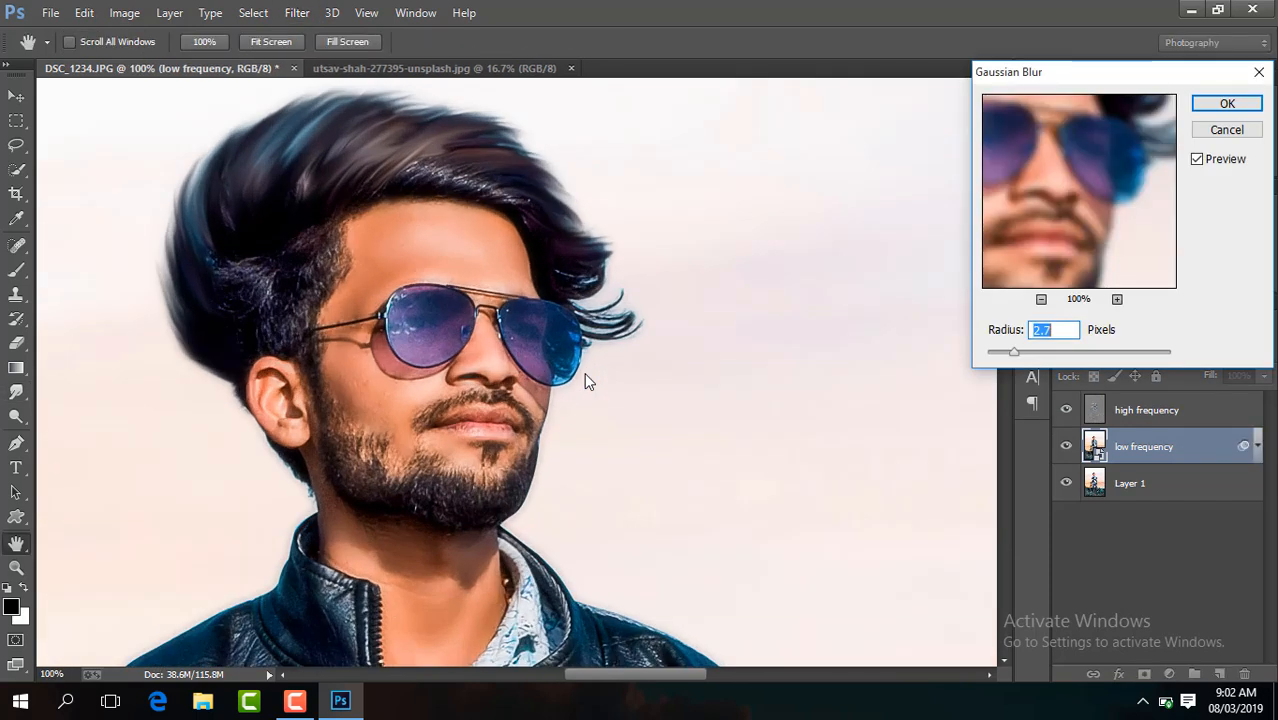
drag(1023, 352, 1038, 356)
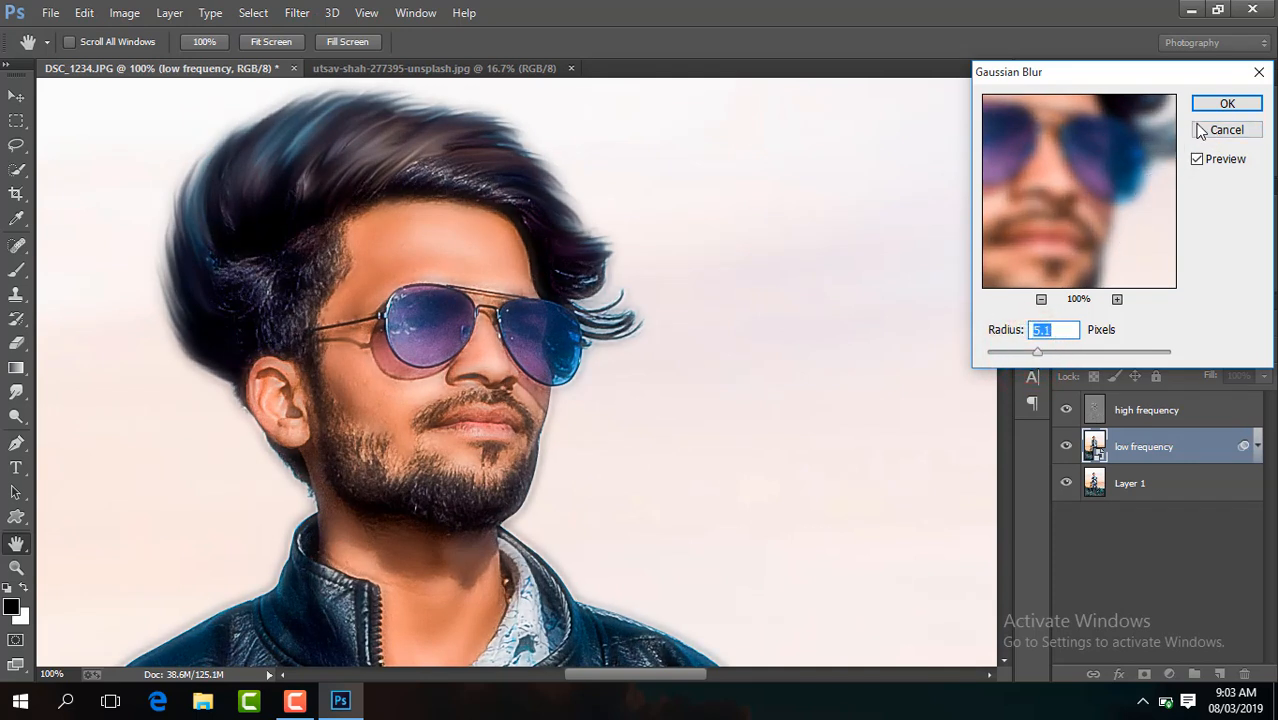
click(1224, 104)
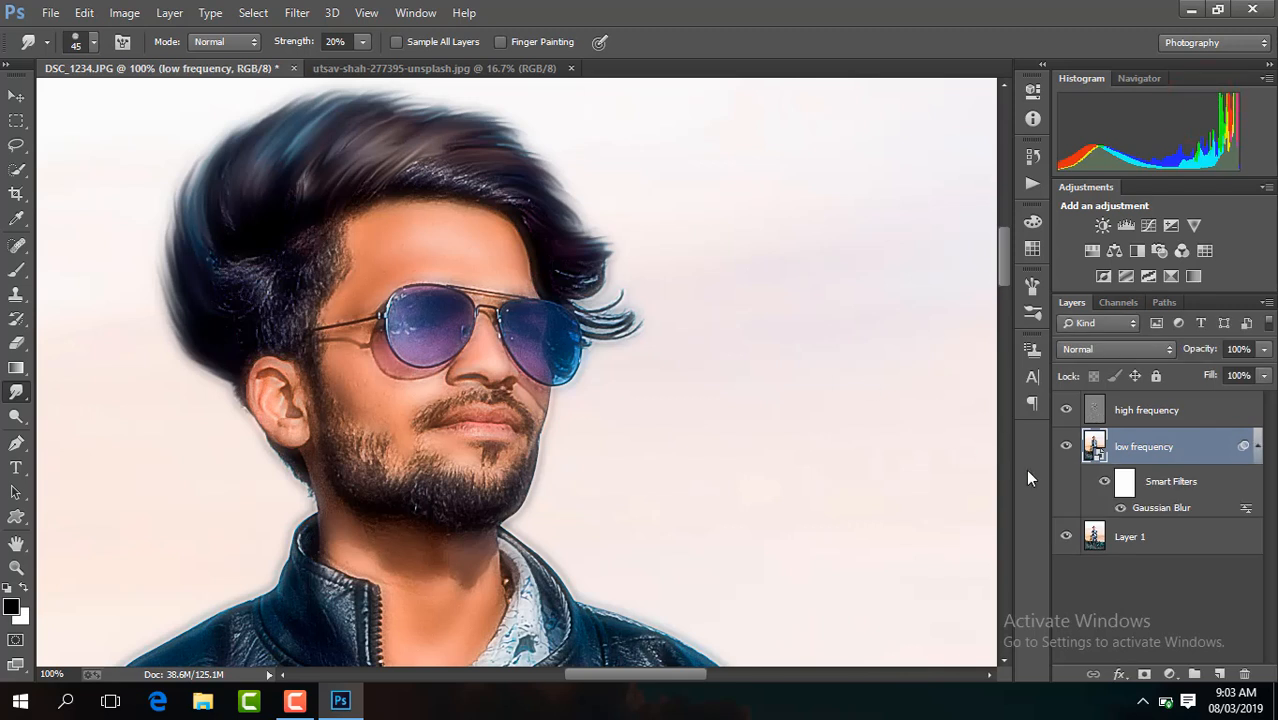
click(1128, 485)
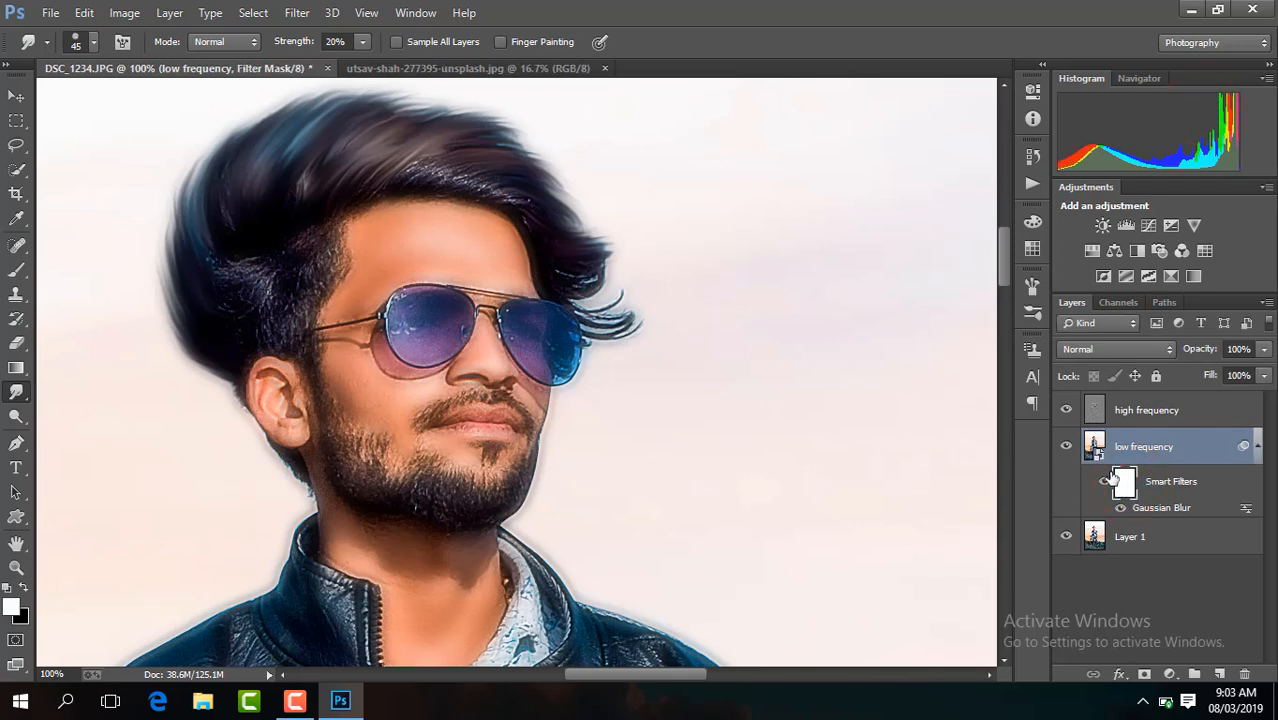
key(ctrl+i)
Paint white with a 64-pixel brush on the low frequency filter mask over the forehead, cheek, nose and ear
click(14, 268)
click(94, 42)
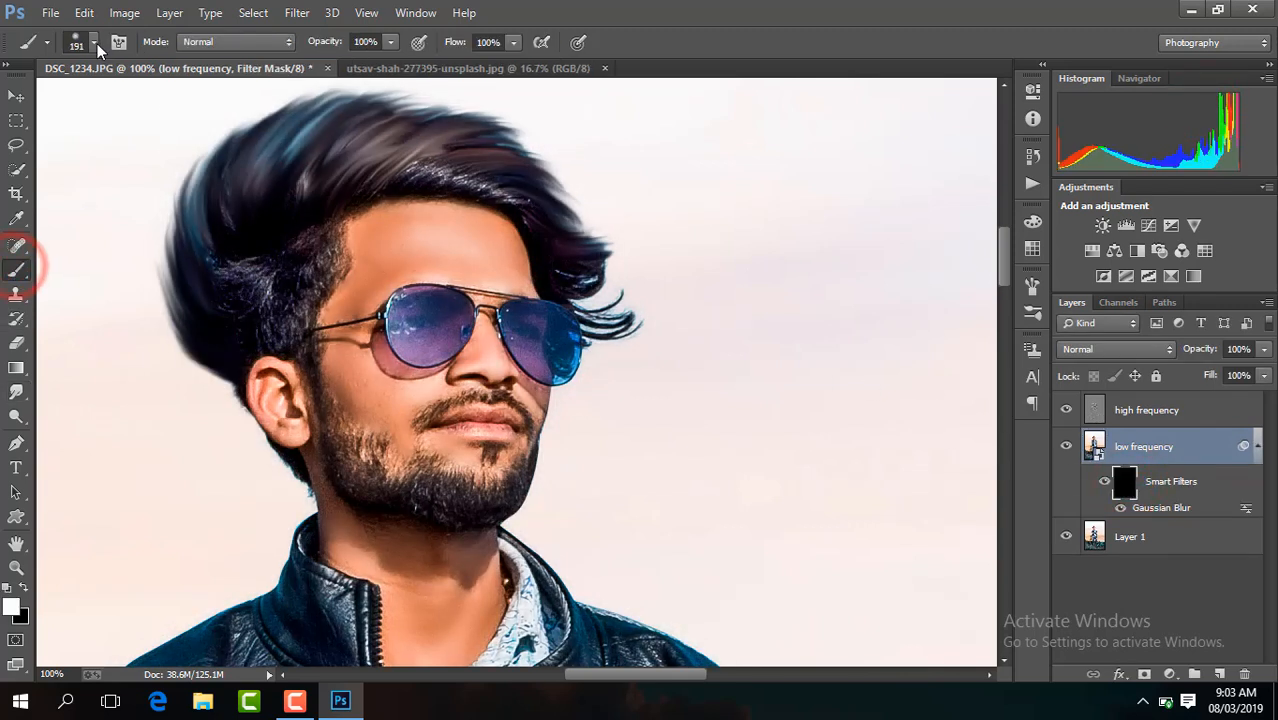
drag(133, 99, 137, 104)
click(489, 255)
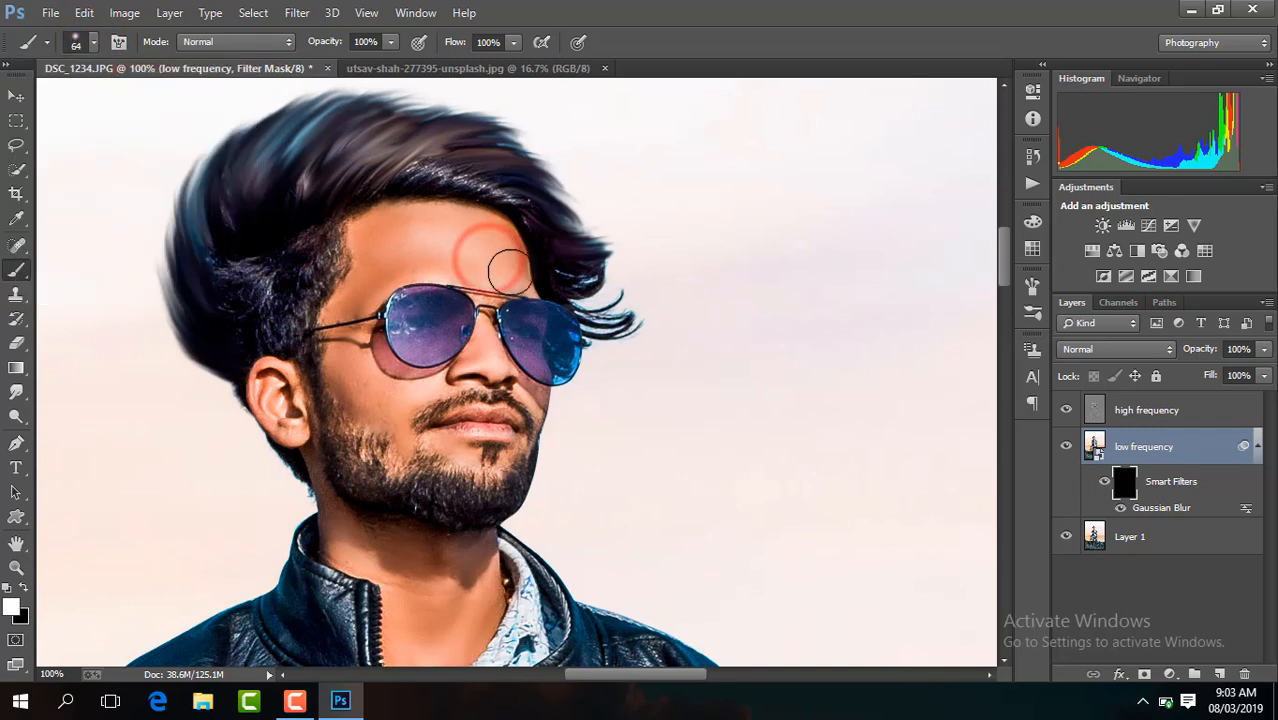
mouse_move(420, 246)
mouse_down()
mouse_move(395, 226)
mouse_move(440, 233)
mouse_move(358, 276)
mouse_move(492, 279)
mouse_move(492, 264)
mouse_move(431, 222)
mouse_up()
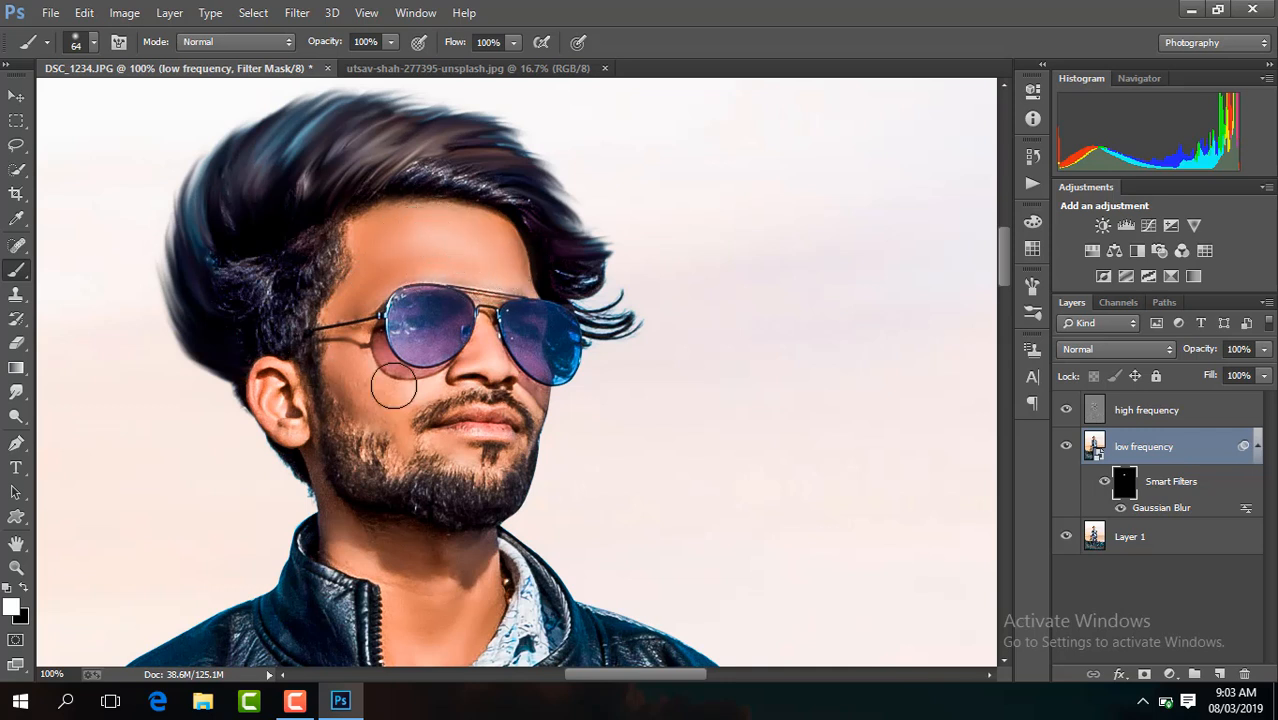
mouse_move(397, 385)
mouse_down()
mouse_move(369, 361)
mouse_move(360, 377)
mouse_move(374, 381)
mouse_move(354, 342)
mouse_move(400, 397)
mouse_up()
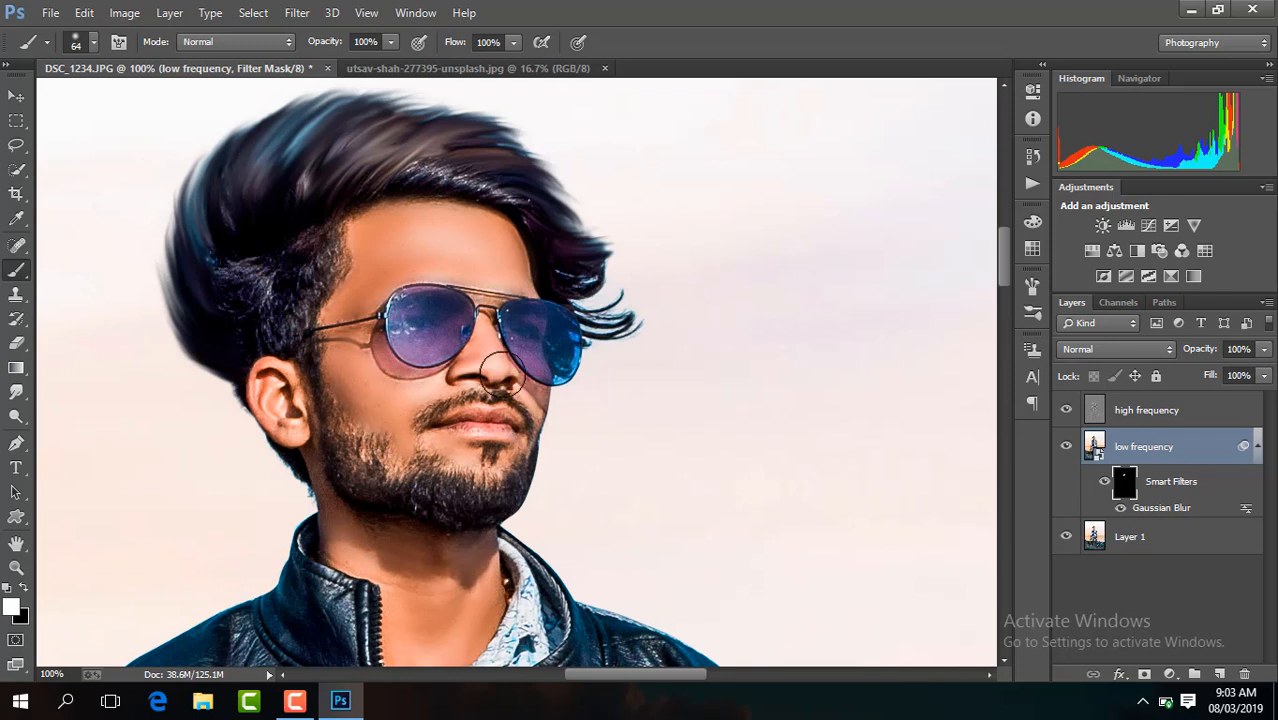
mouse_move(500, 376)
mouse_down()
mouse_move(468, 339)
mouse_move(529, 368)
mouse_move(507, 433)
mouse_move(483, 431)
mouse_move(471, 447)
mouse_move(337, 354)
mouse_up()
click(285, 397)
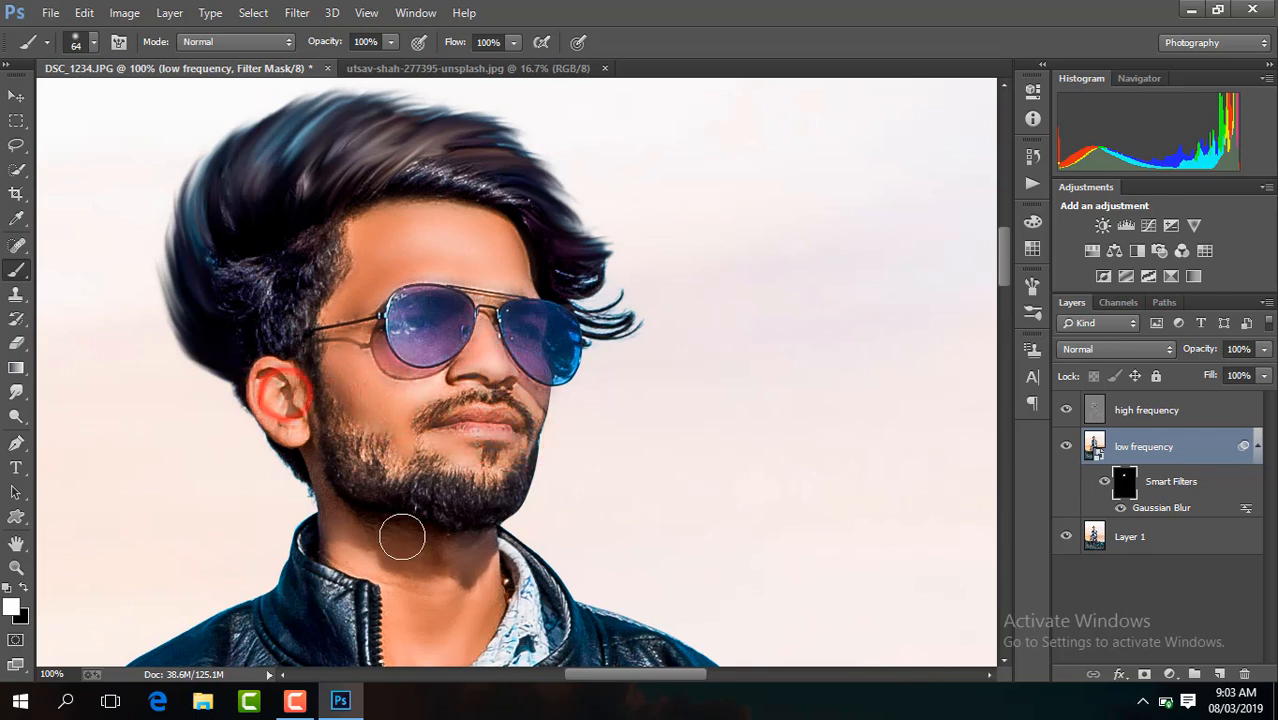
Continue painting white on the low frequency filter mask over the neck and upper chest skin
mouse_move(409, 542)
mouse_down()
mouse_move(438, 575)
mouse_move(361, 532)
mouse_up()
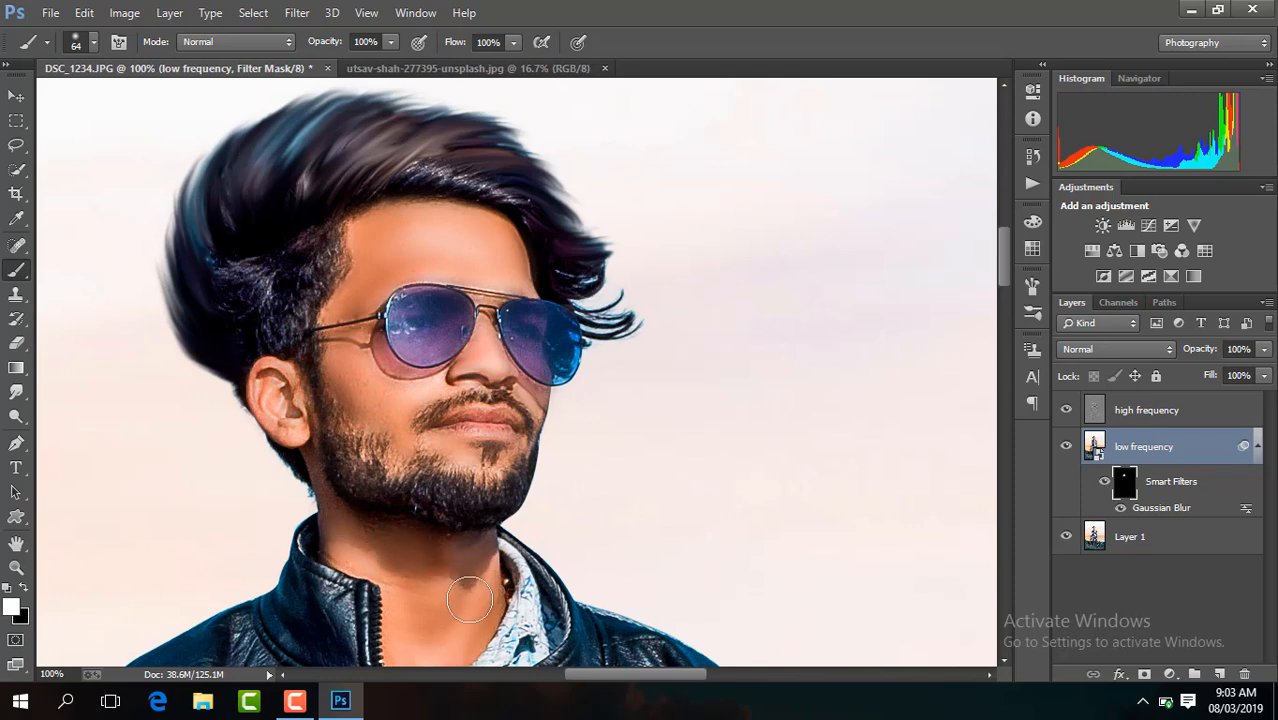
drag(1003, 259, 1003, 294)
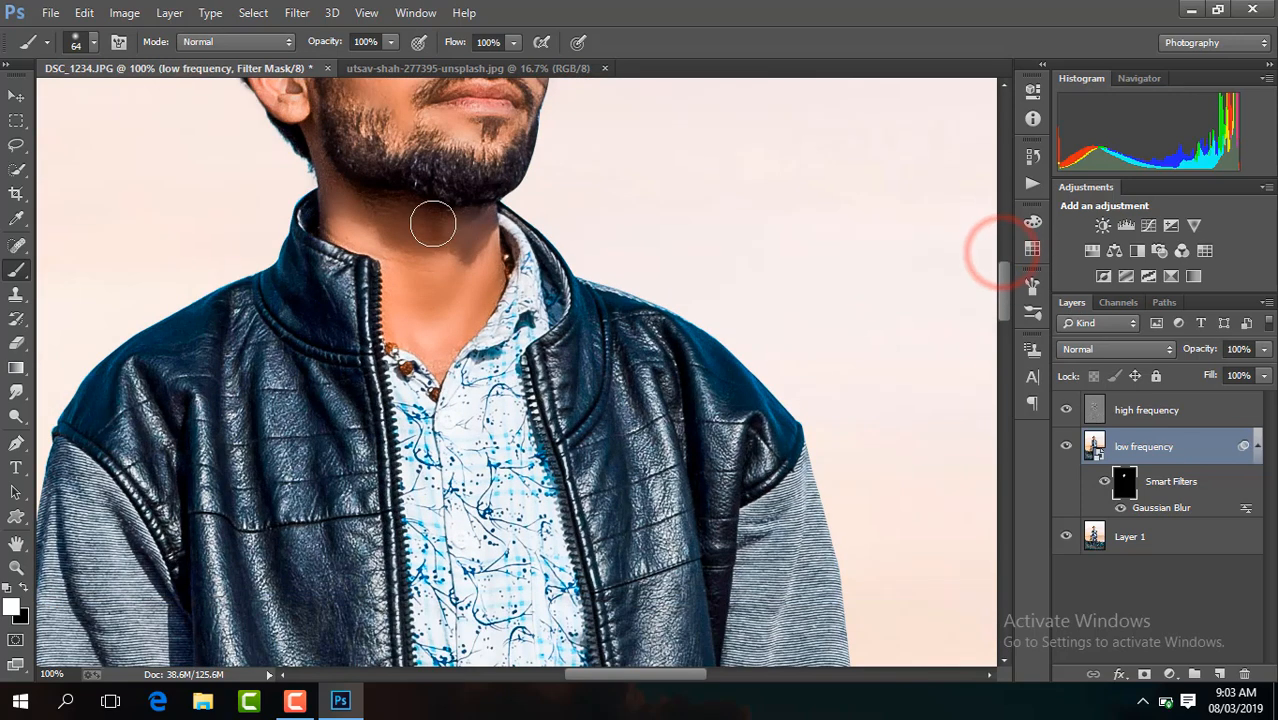
click(465, 257)
click(441, 328)
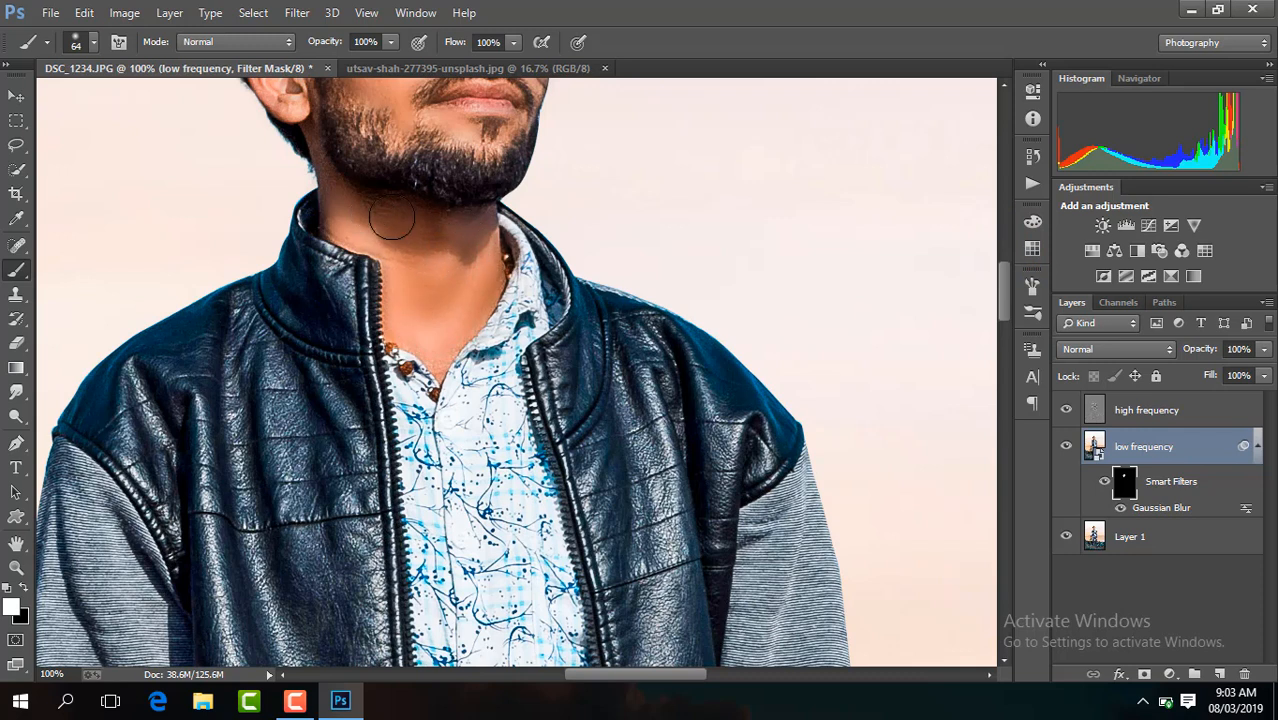
Compare the skin before and after smoothing by toggling the low frequency layer's visibility
key(ctrl+minus)
key(ctrl+minus)
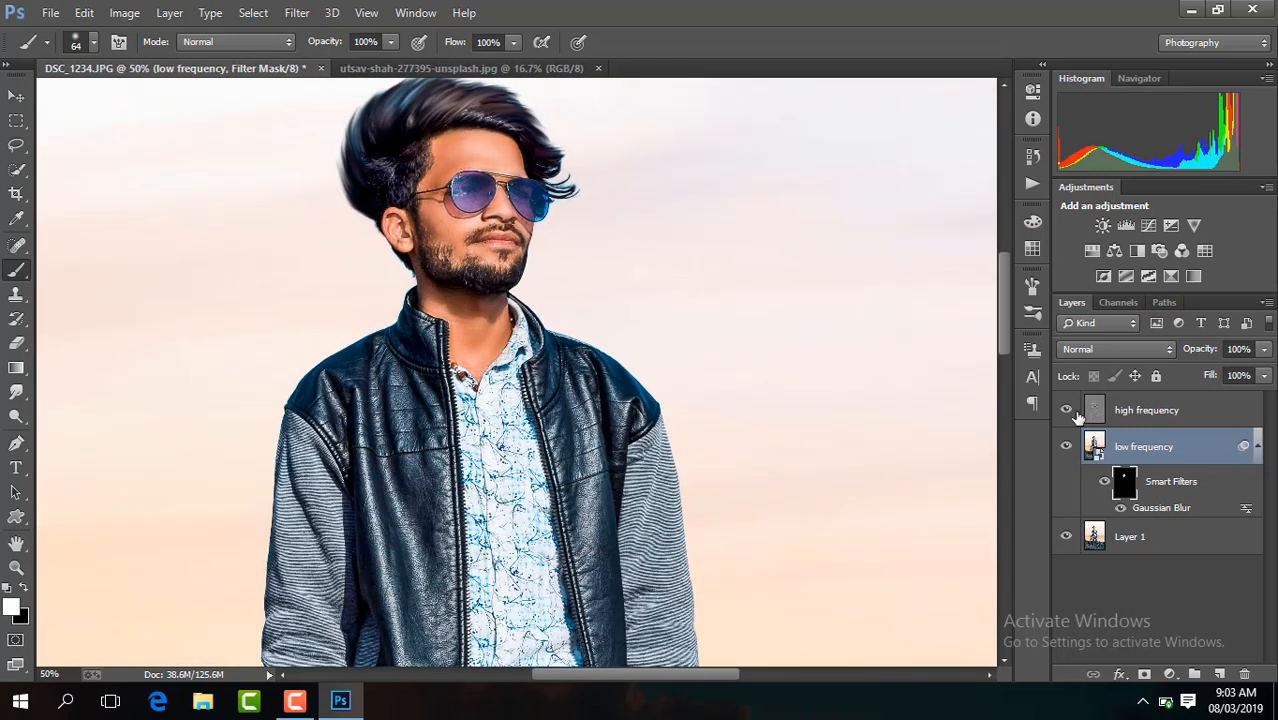
click(1066, 447)
click(1066, 447)
click(1066, 447)
click(1066, 447)
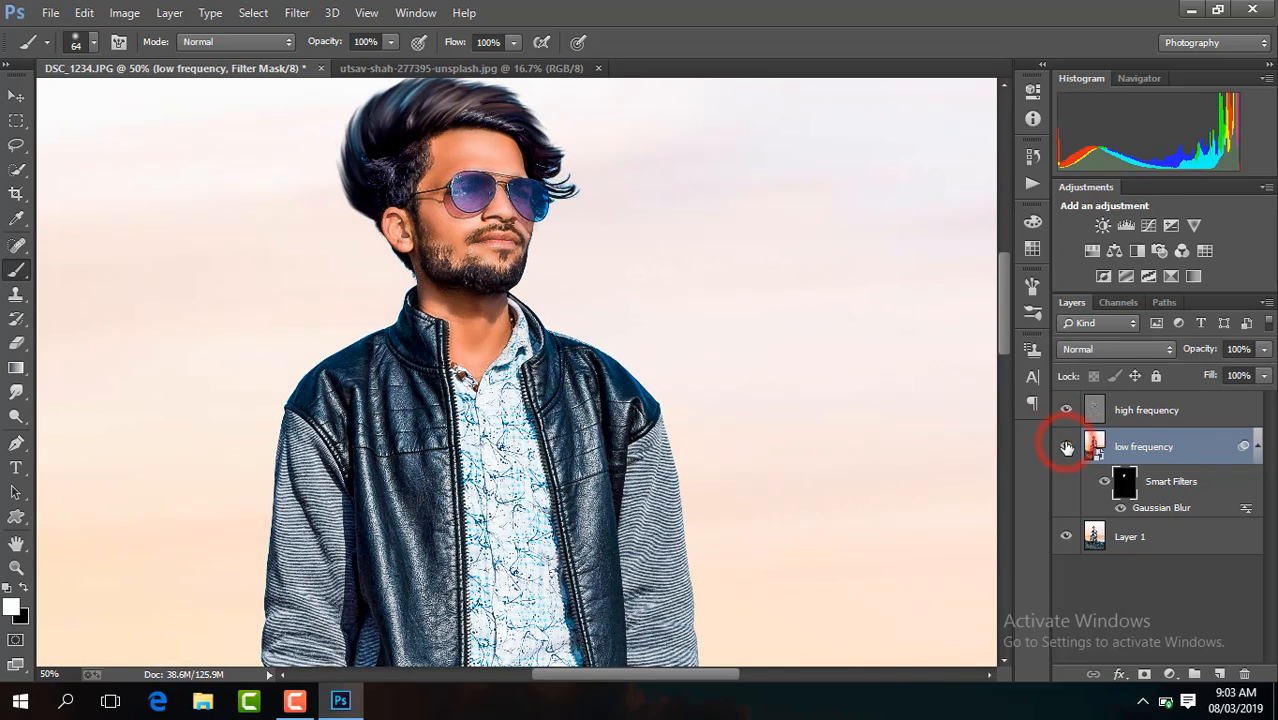
Duplicate Layer 1, name the copy "high texture", and move it to the top of the layer stack
drag(1002, 317, 999, 294)
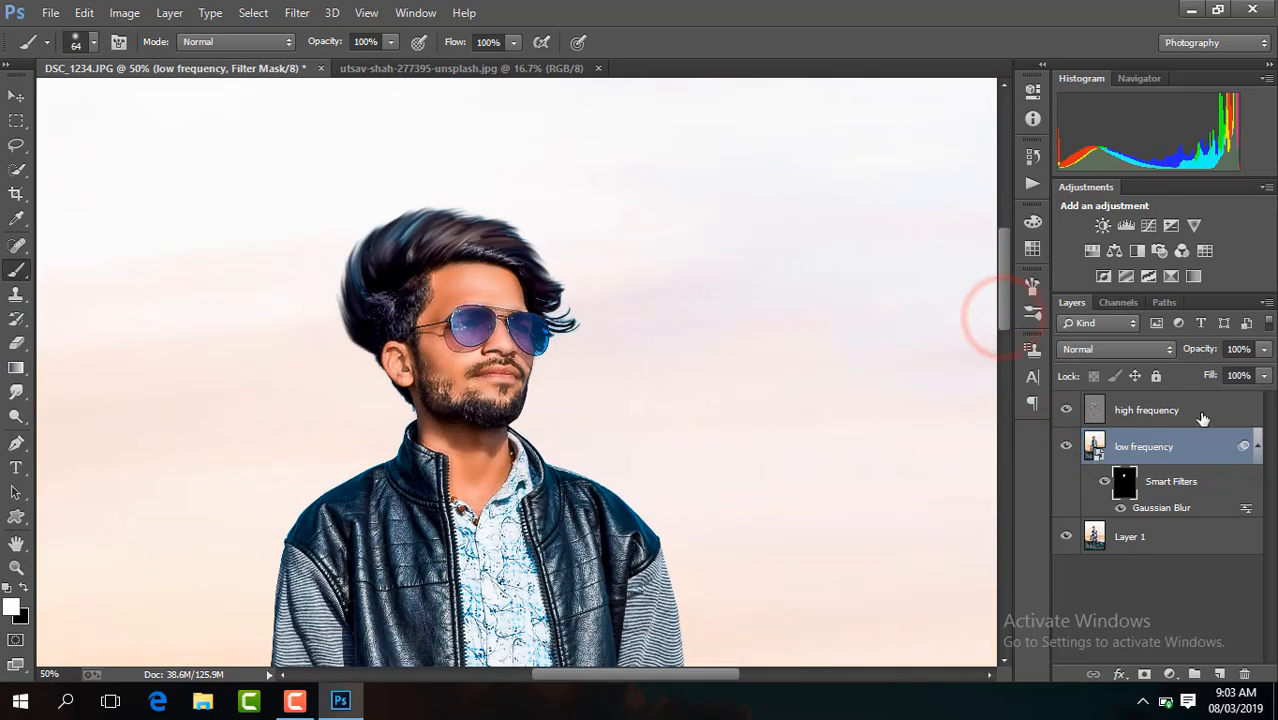
click(1185, 537)
key(ctrl+j)
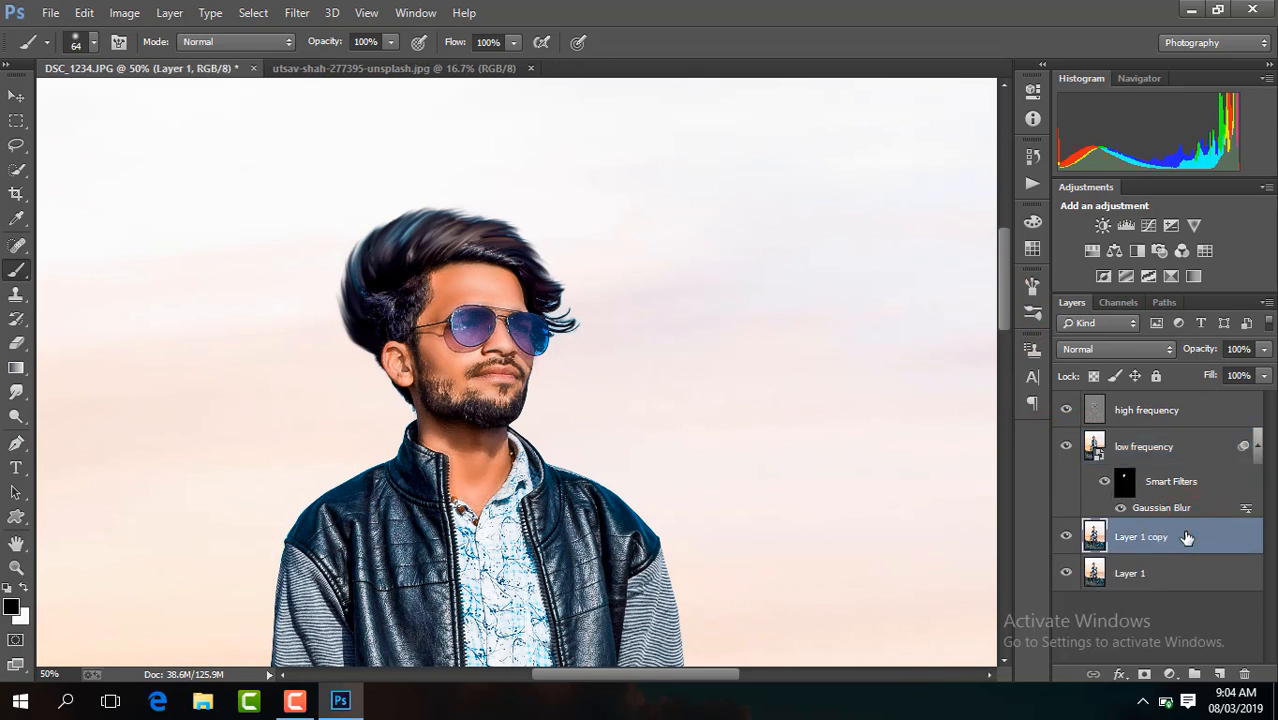
double_click(1133, 536)
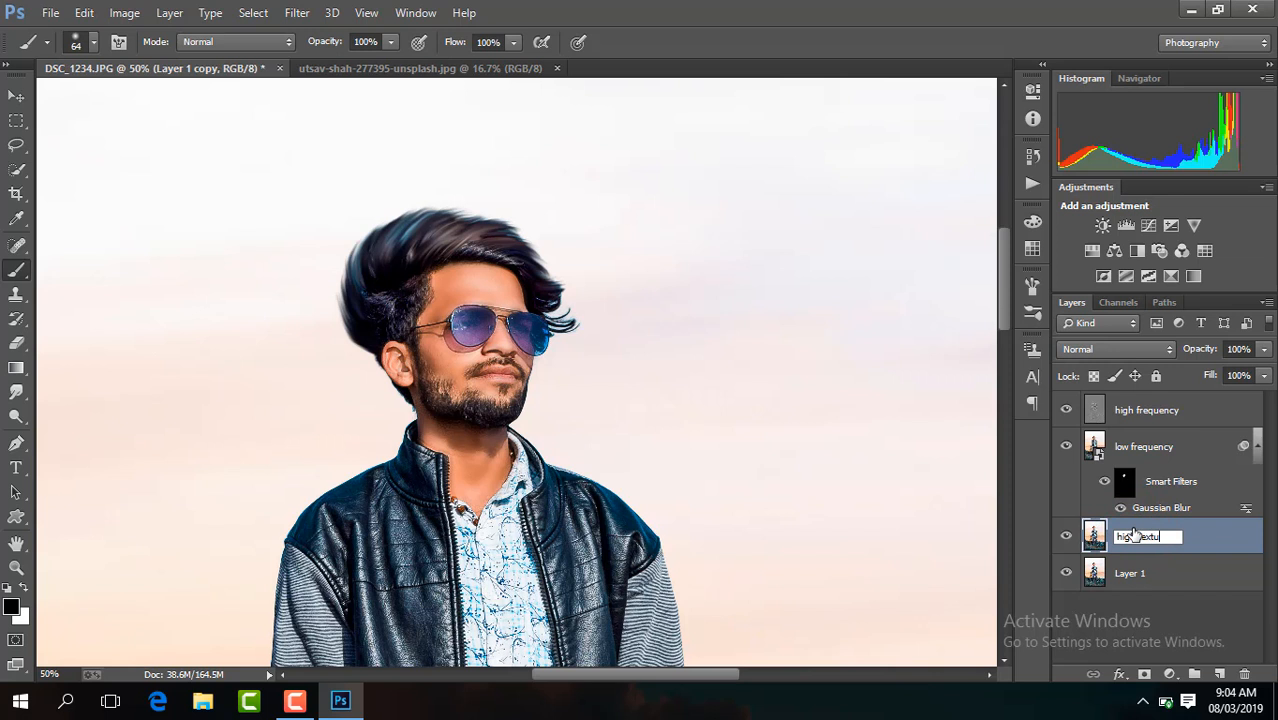
click(1137, 534)
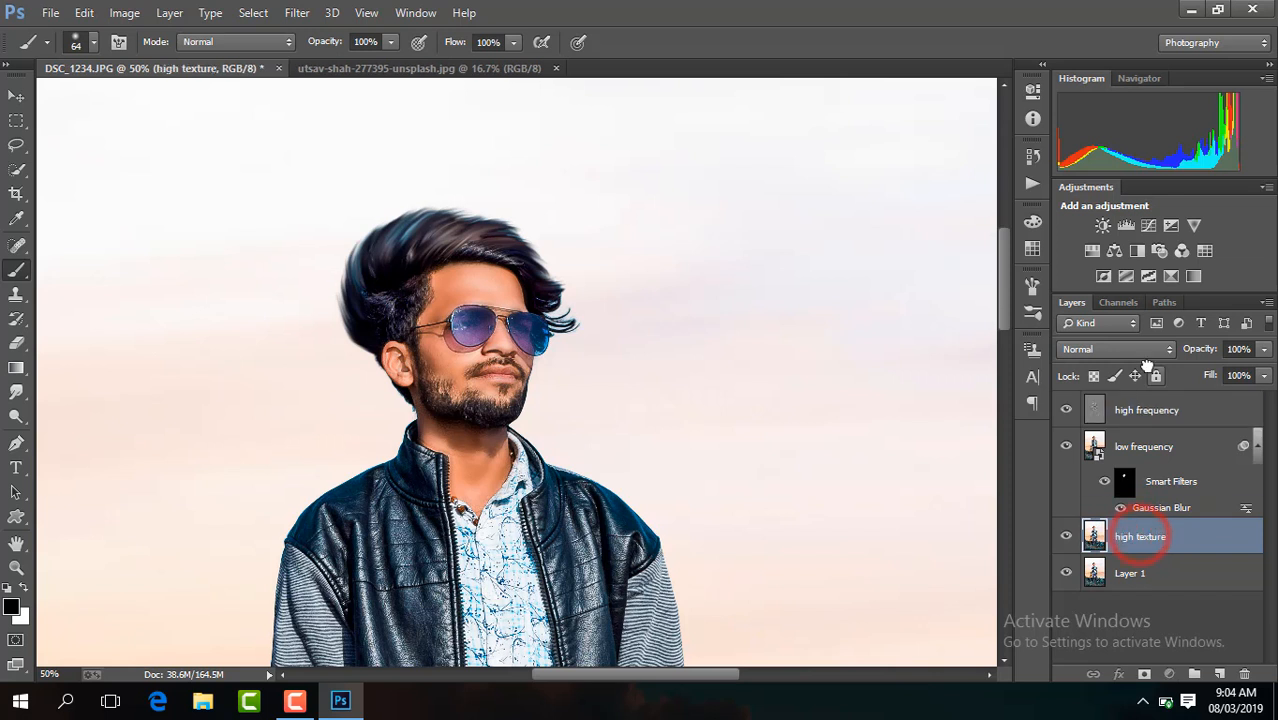
drag(1130, 540, 1135, 405)
Apply a High Pass filter with a 3.2-pixel radius to the high texture layer
click(296, 12)
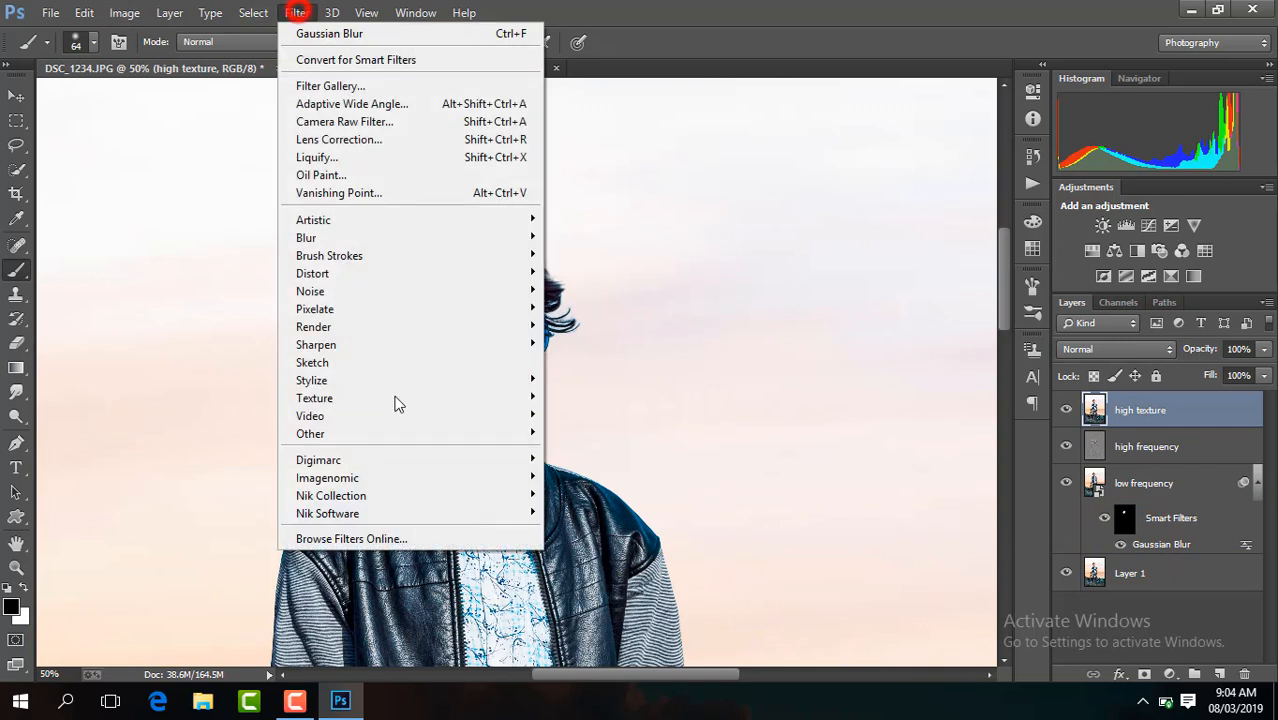
mouse_move(480, 434)
click(580, 449)
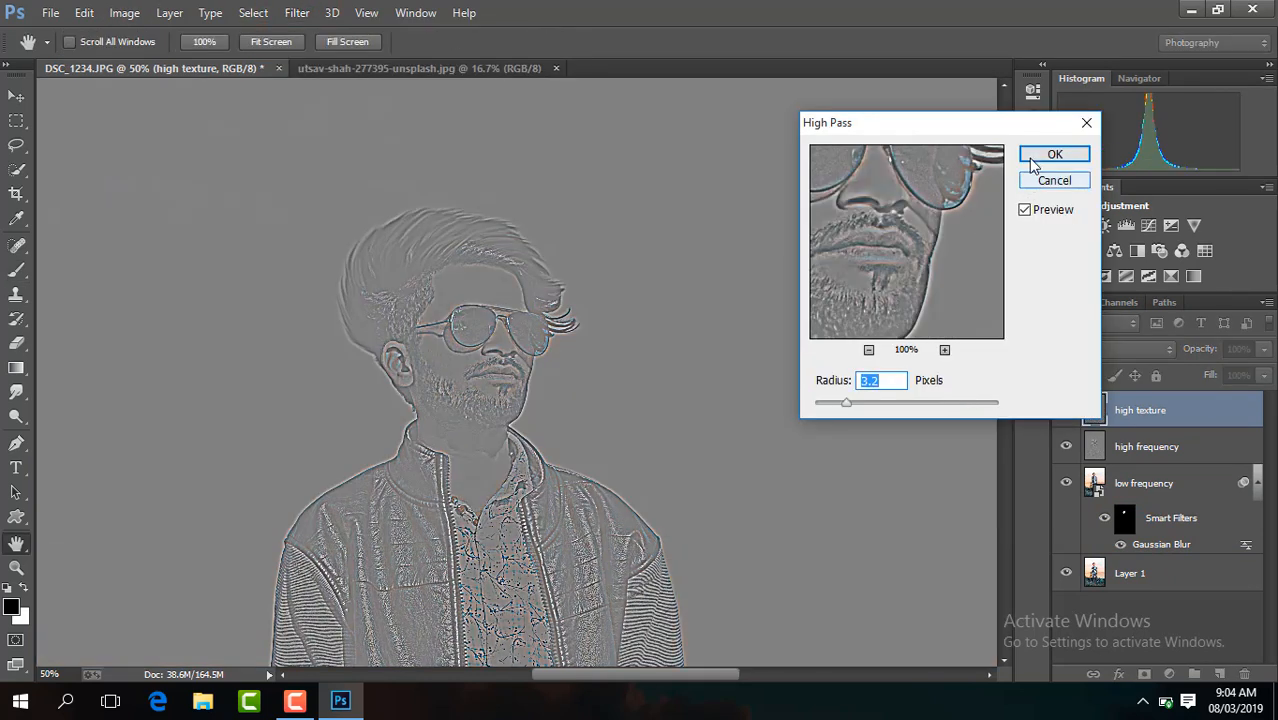
click(1030, 157)
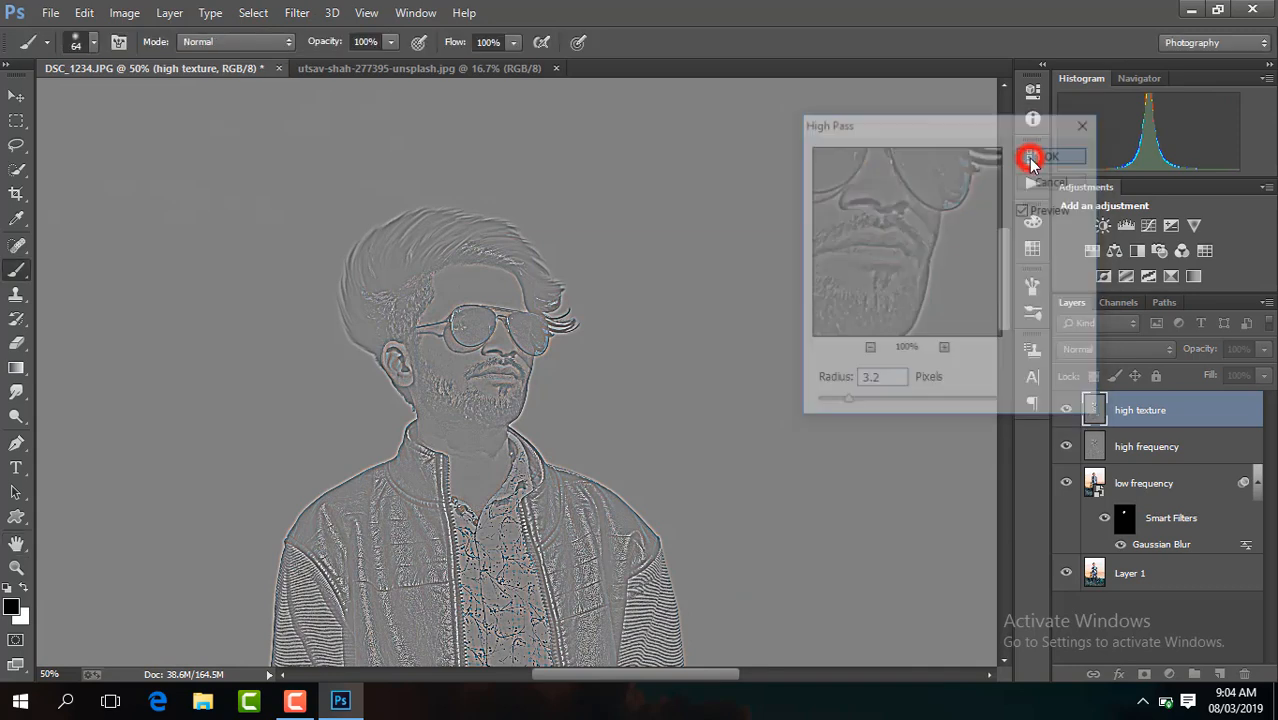
Set the high texture layer's blend mode to Linear Light and its opacity to 10%
click(1087, 349)
click(1090, 294)
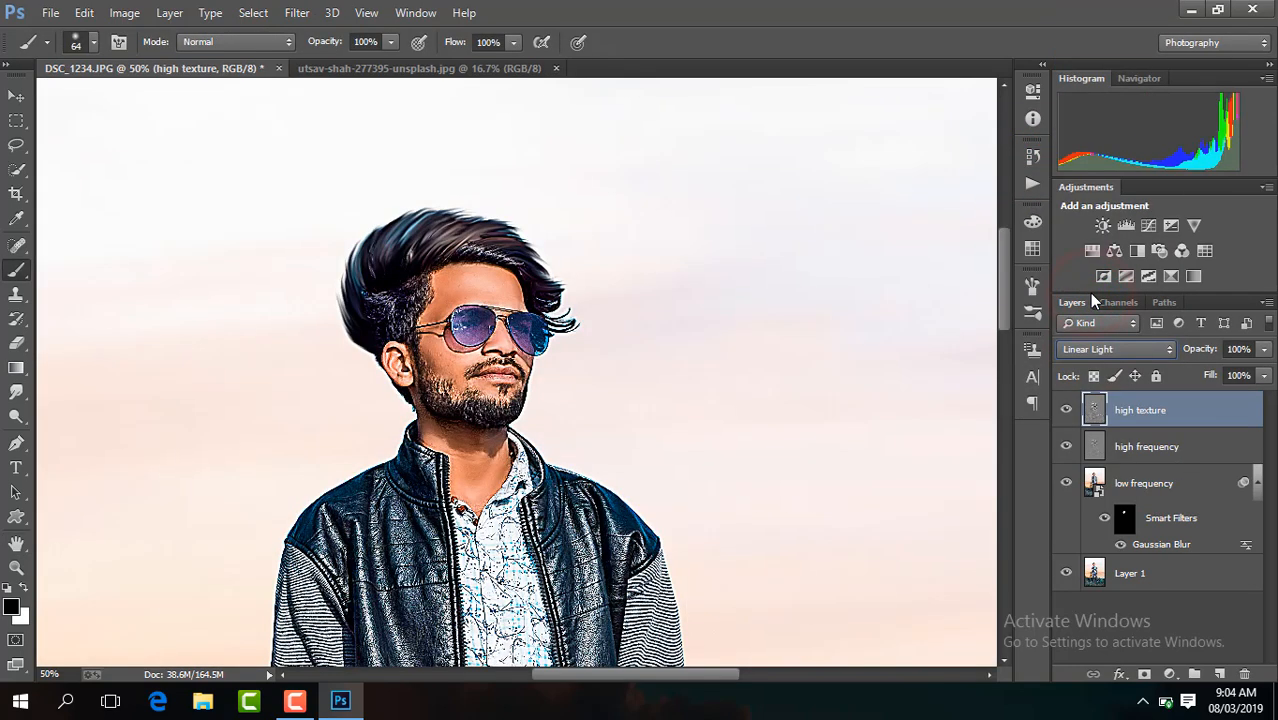
key(ctrl+plus)
key(ctrl+plus)
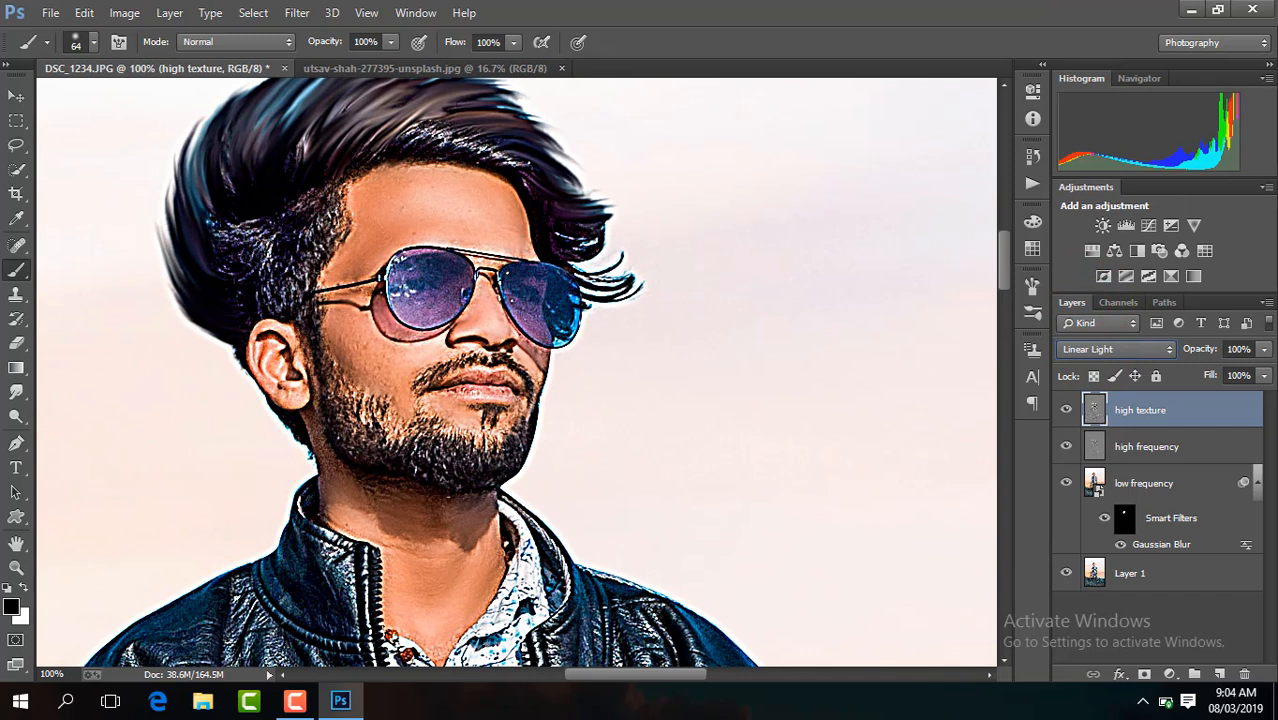
click(1263, 349)
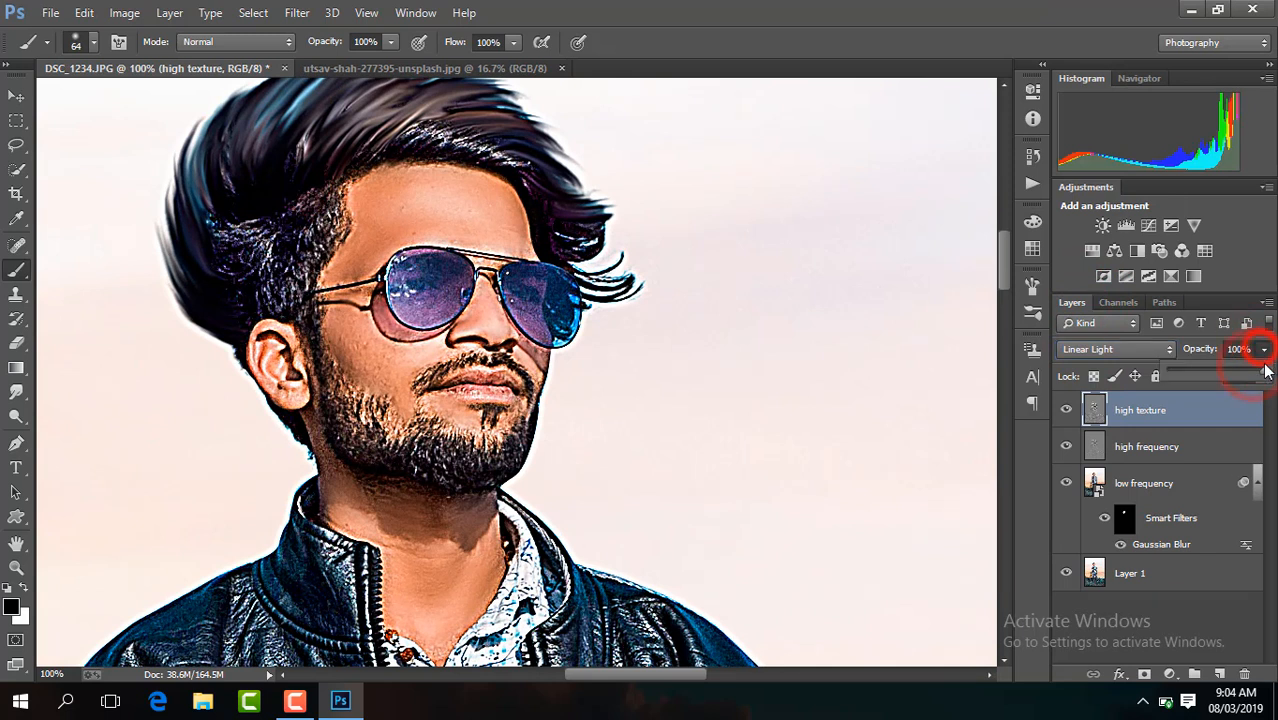
drag(1250, 375, 1179, 392)
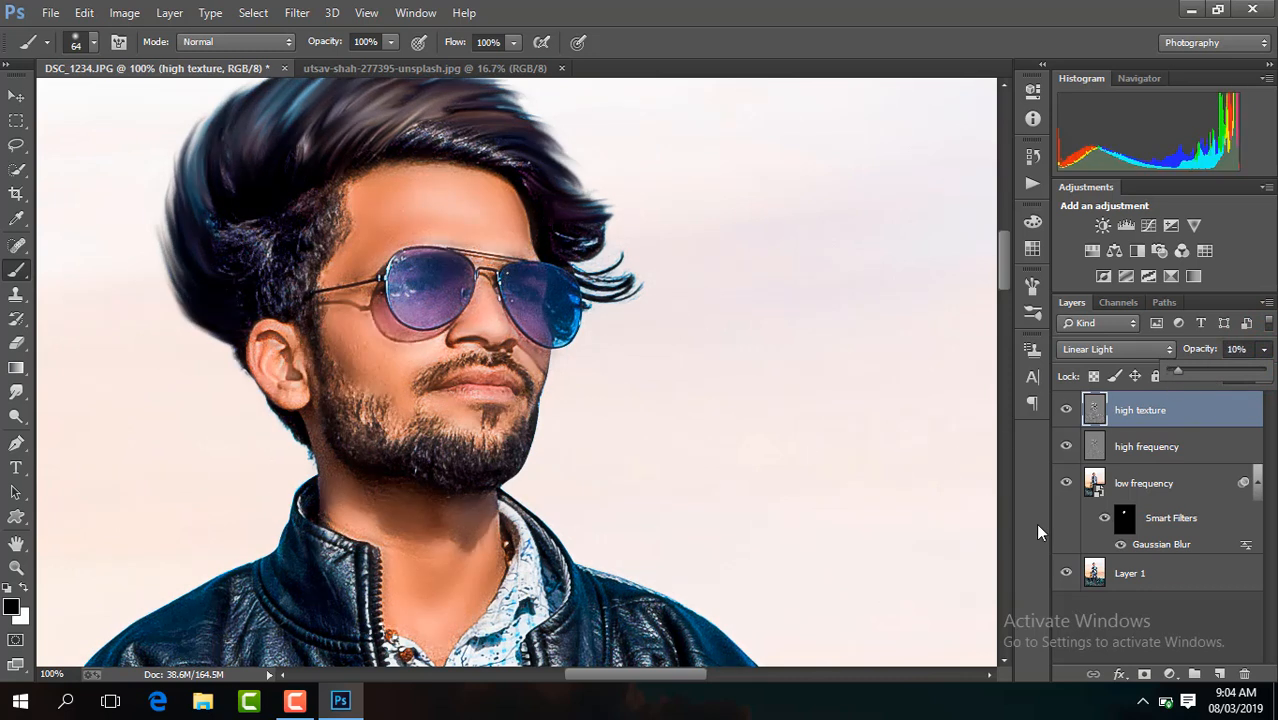
Delete the high texture layer
click(1168, 416)
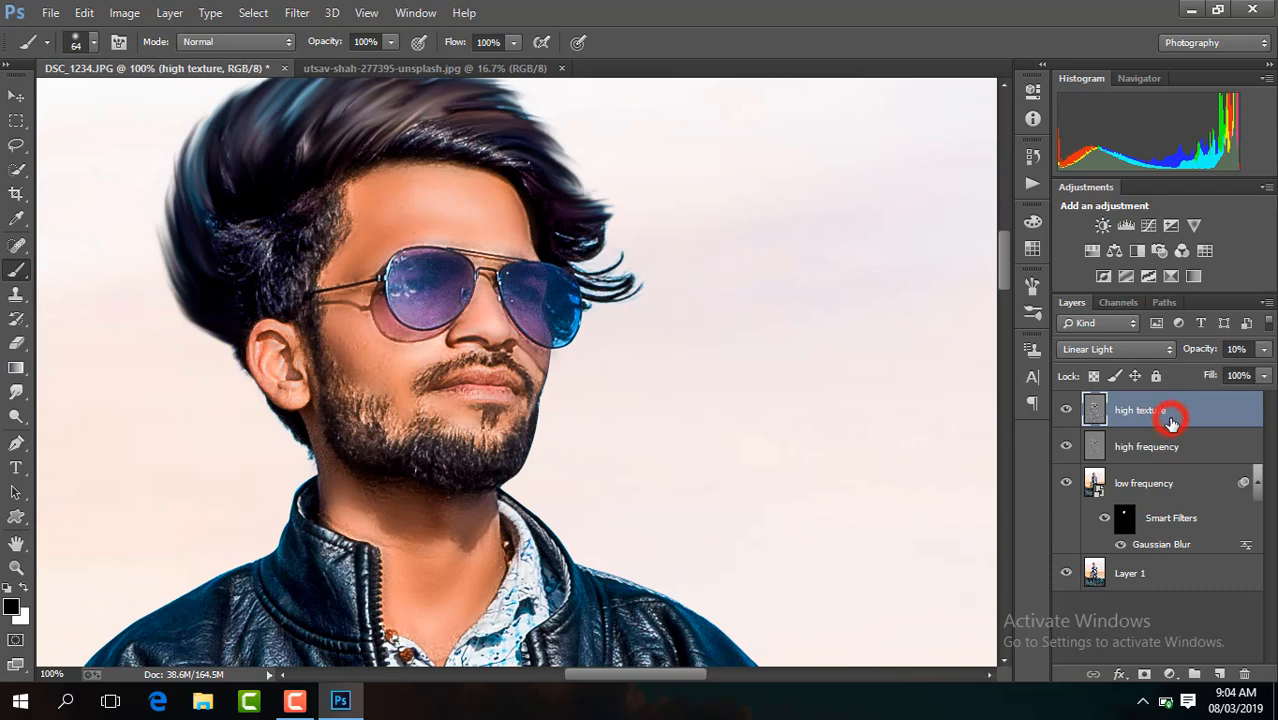
key(Delete)
Merge the high frequency, low frequency and Layer 1 layers into one layer
key(ctrl+minus)
key(ctrl+minus)
key(ctrl+minus)
key(ctrl+minus)
key(ctrl+minus)
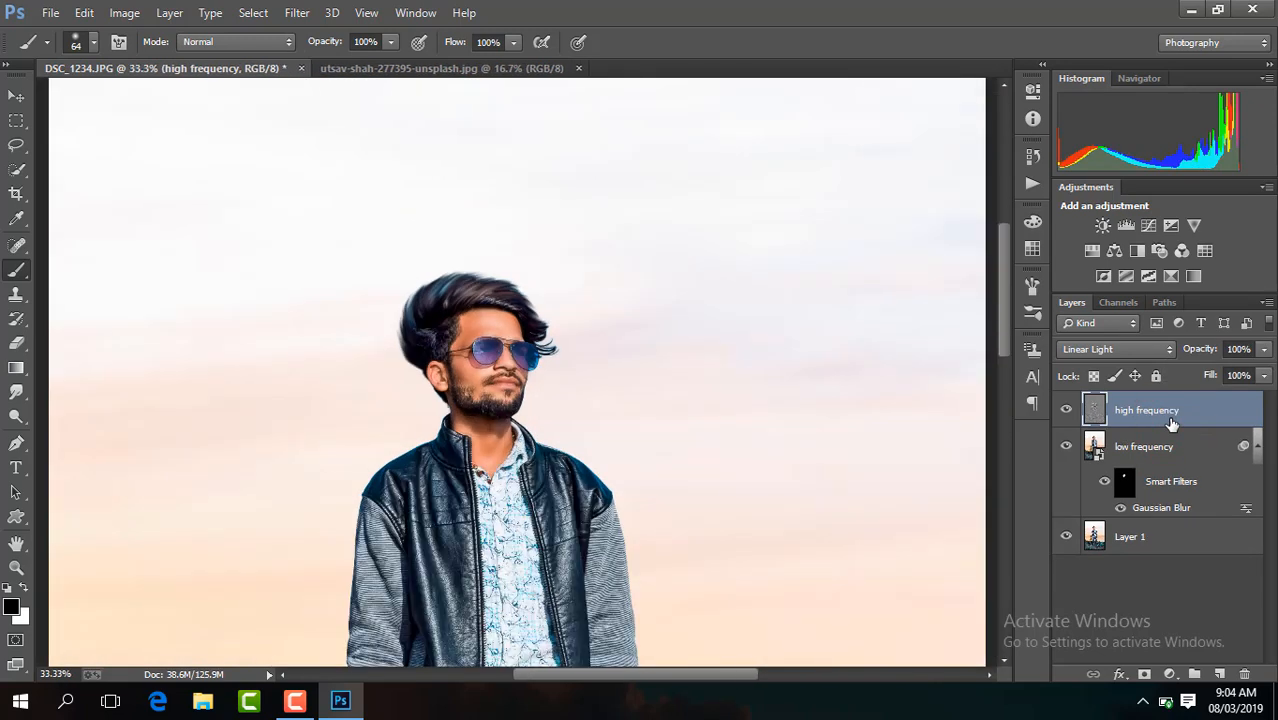
key(ctrl+minus)
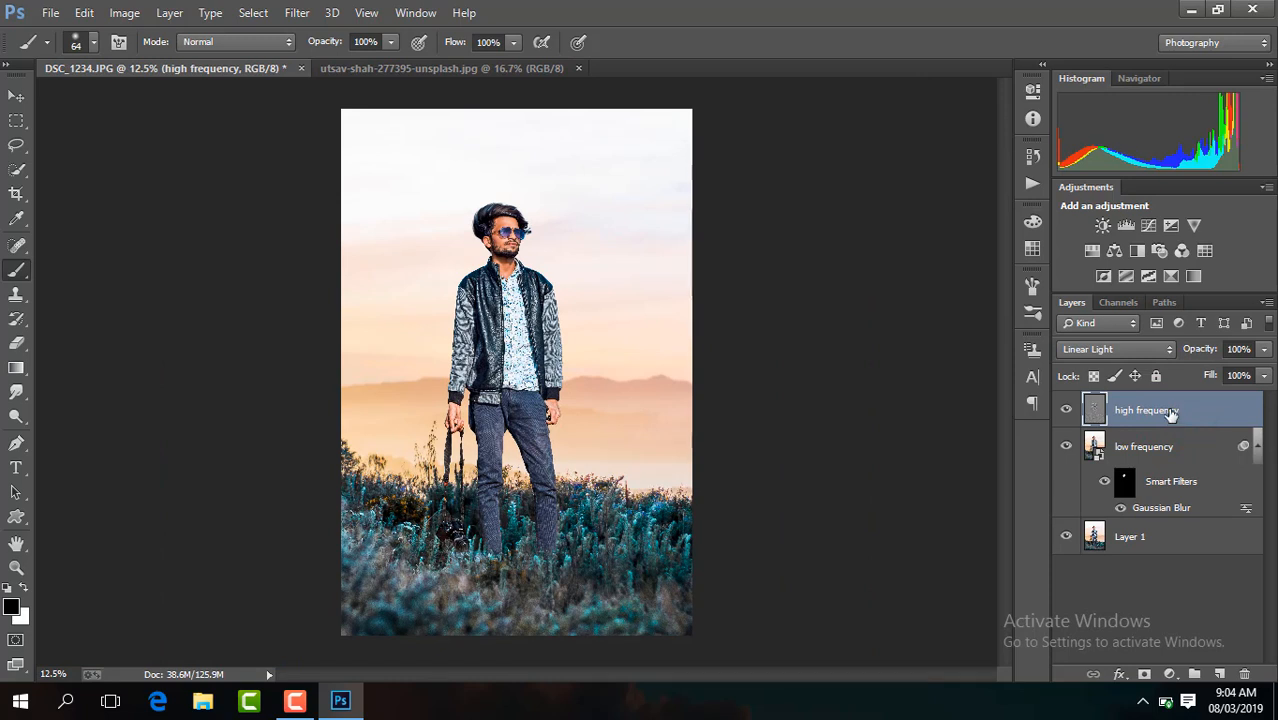
right_click(1170, 414)
click(856, 553)
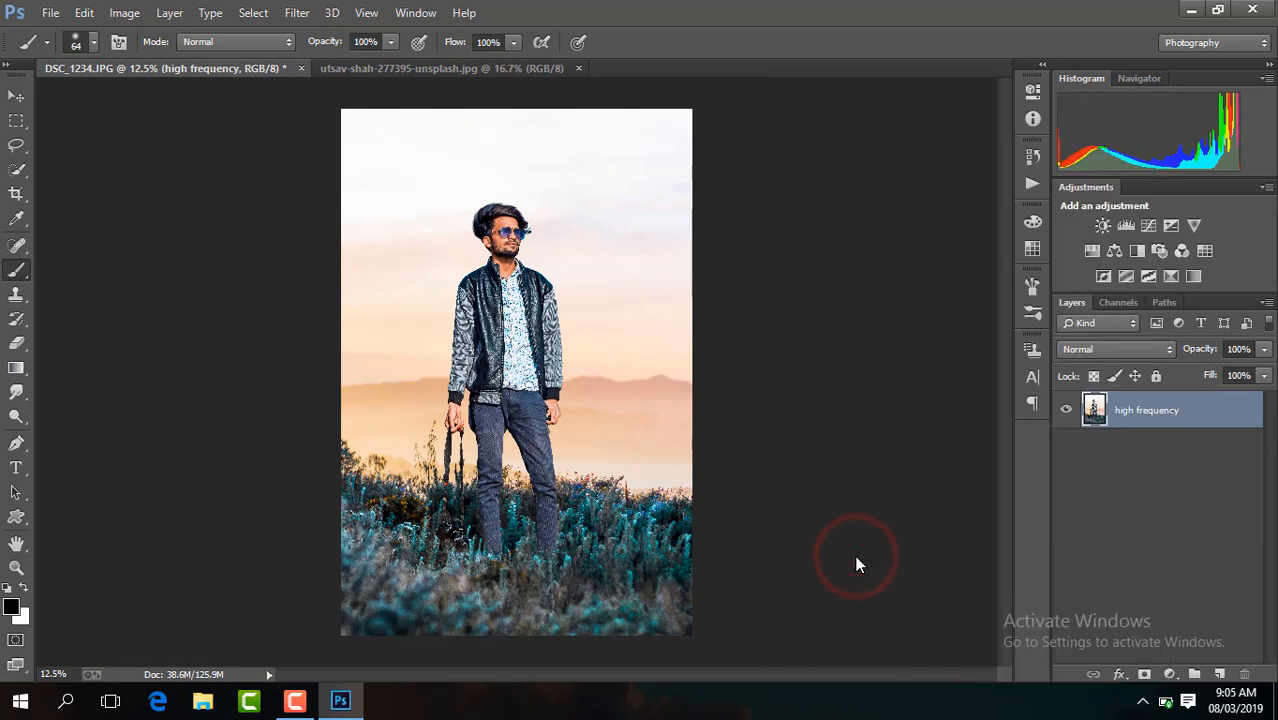
Duplicate the merged layer and open the copy in the Camera Raw Filter with the whole image in view
key(ctrl+j)
key(ctrl+plus)
key(ctrl+plus)
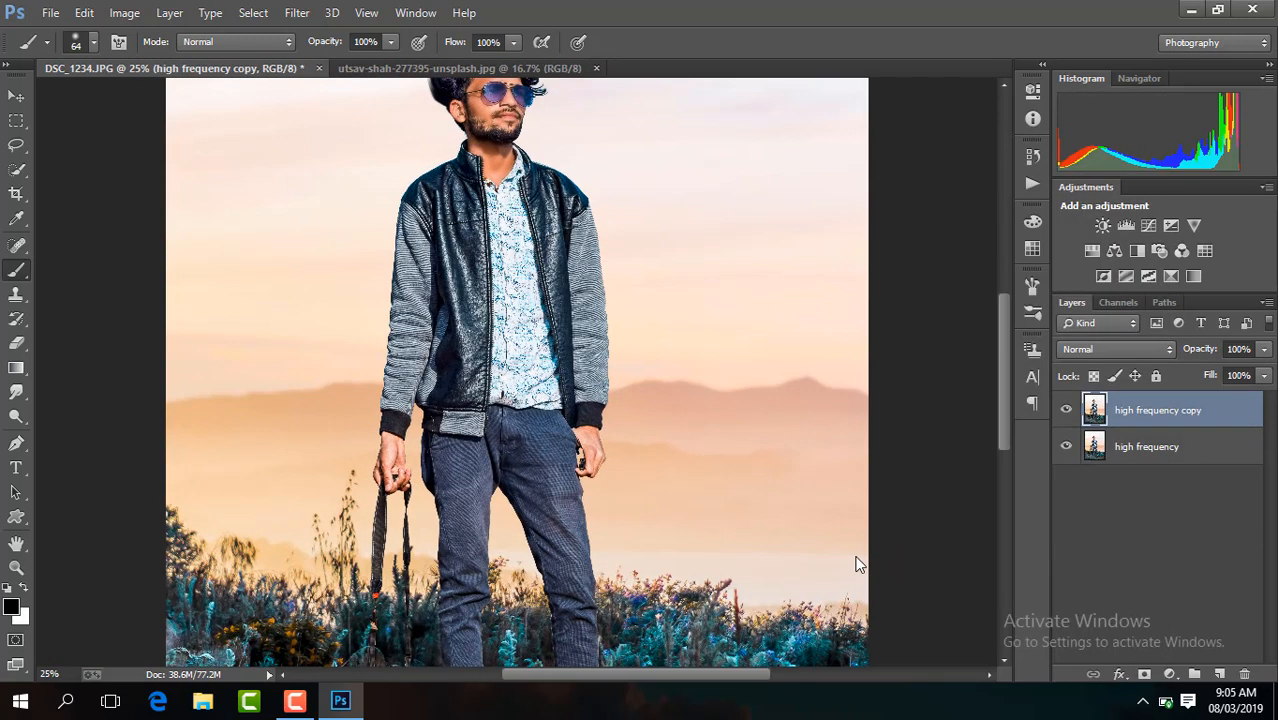
key(ctrl+plus)
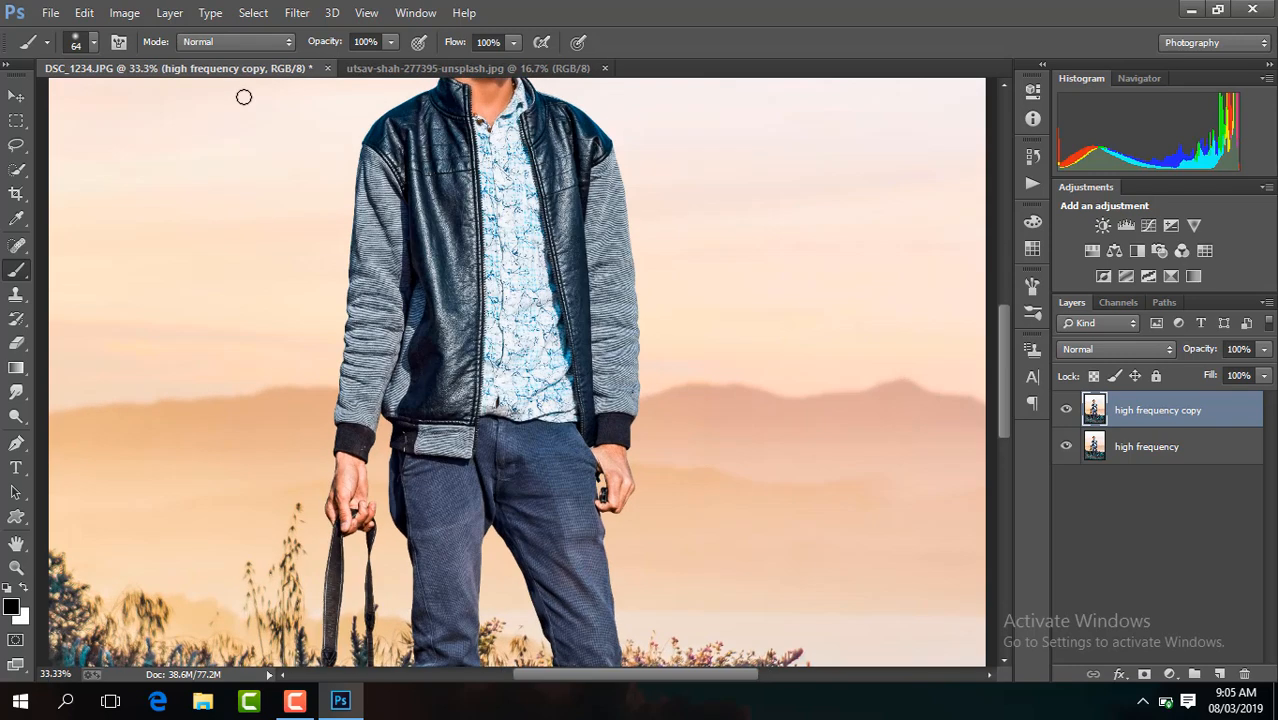
click(297, 12)
click(397, 124)
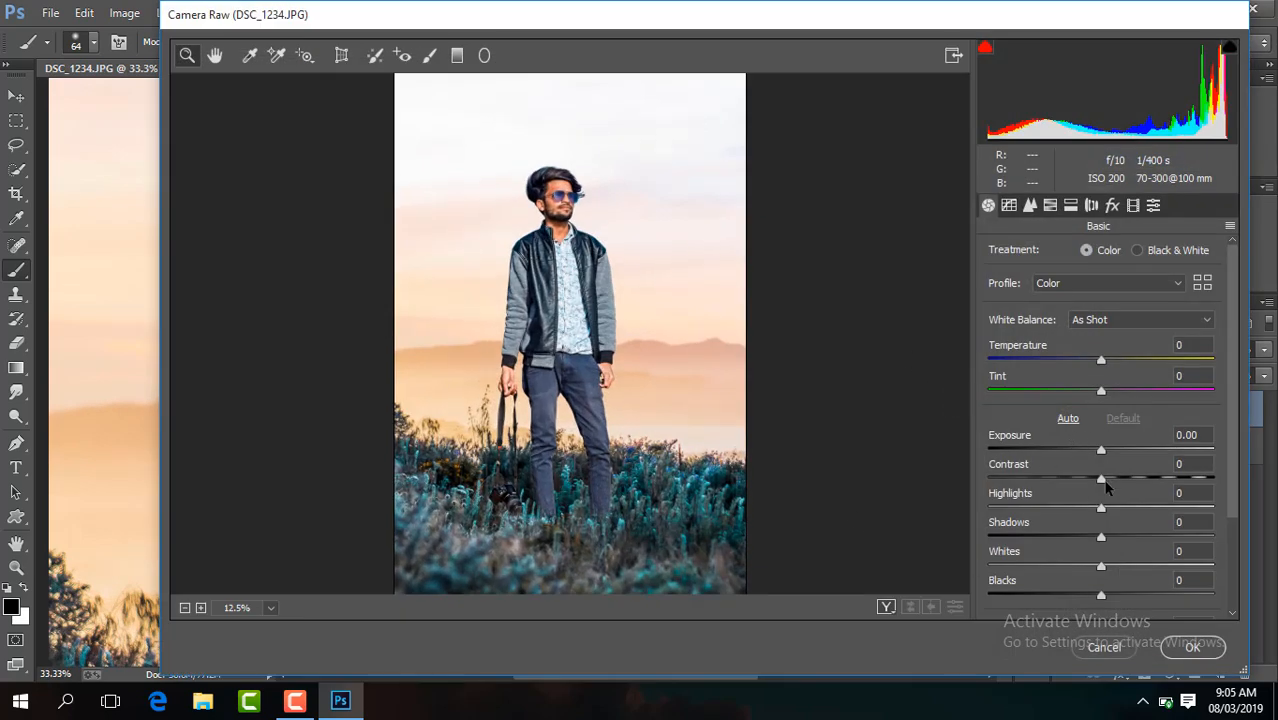
click(271, 609)
click(277, 586)
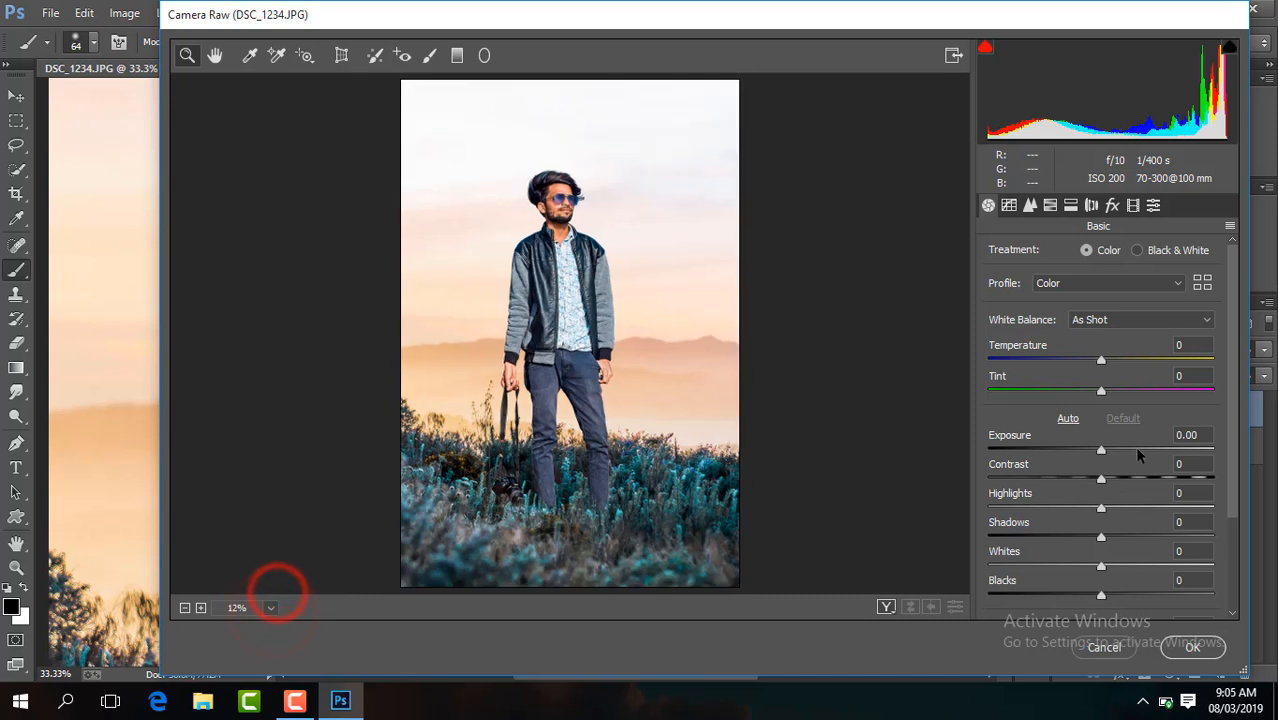
Set Exposure to +0.05, Contrast to +10, Temperature to +4, Shadows to +8, Blacks to -12 and Clarity to +10 in Camera Raw
drag(1104, 455, 1115, 485)
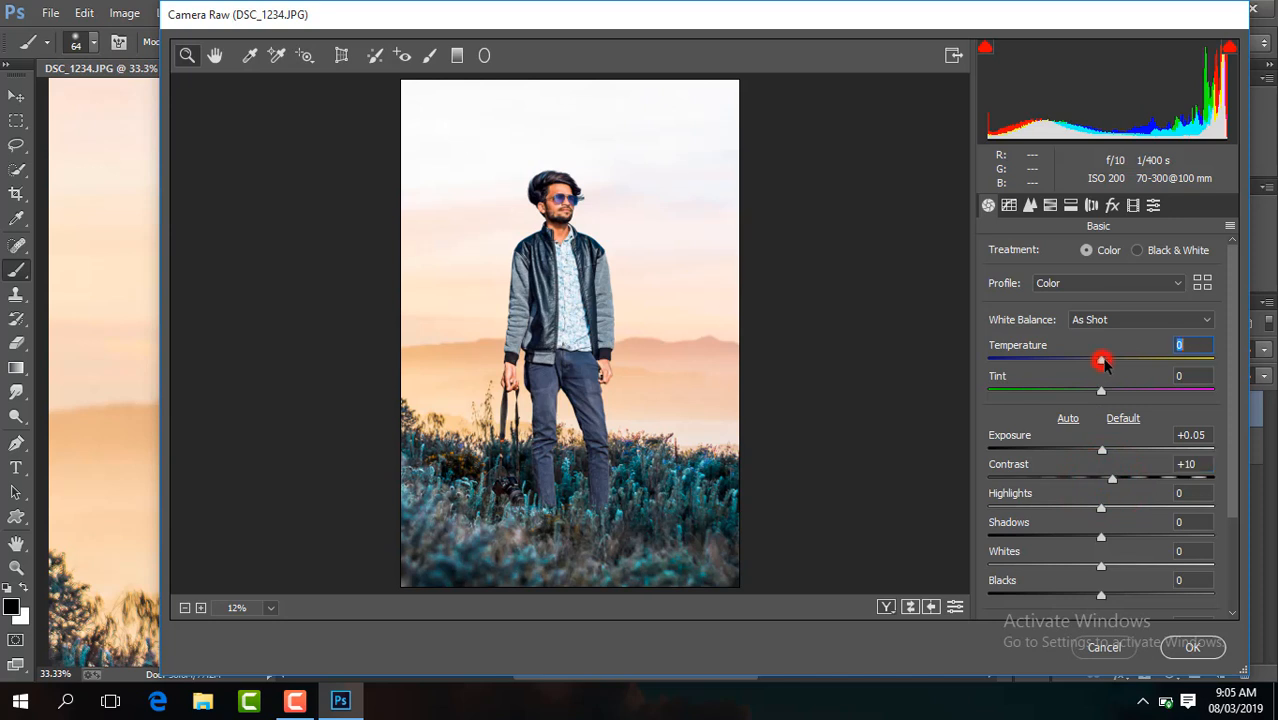
drag(1104, 362, 1108, 371)
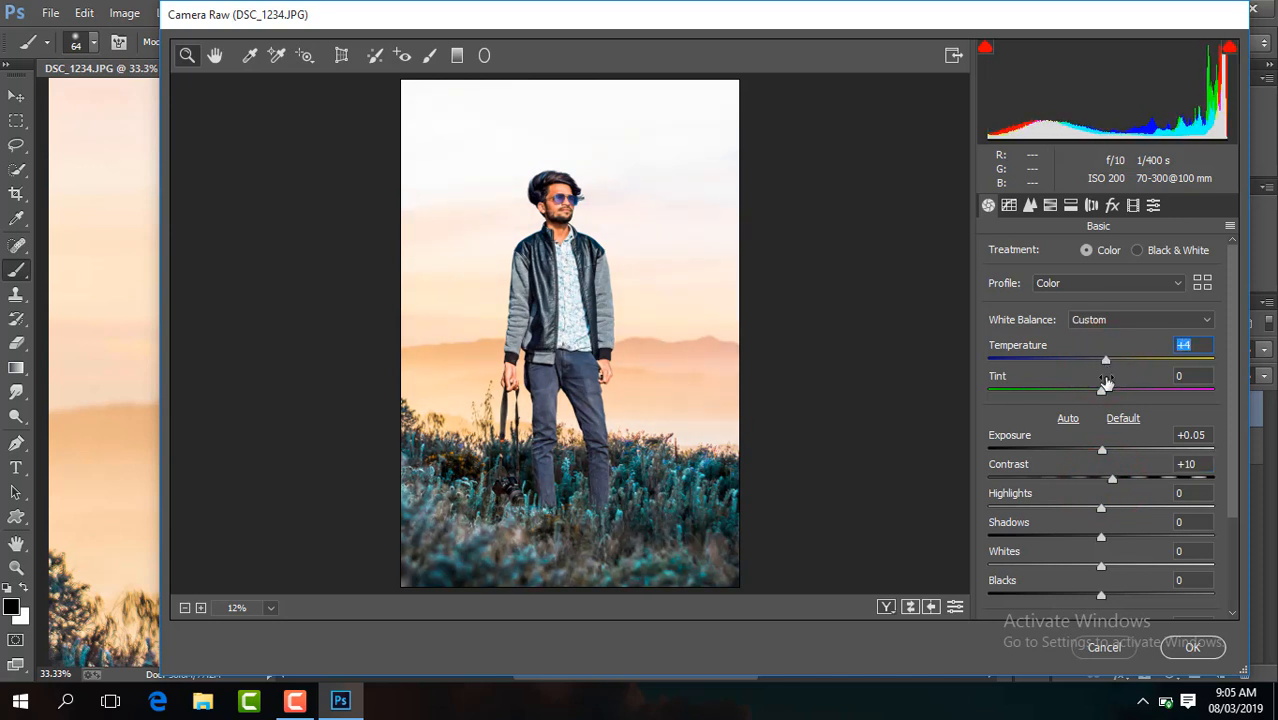
drag(1101, 540, 1110, 538)
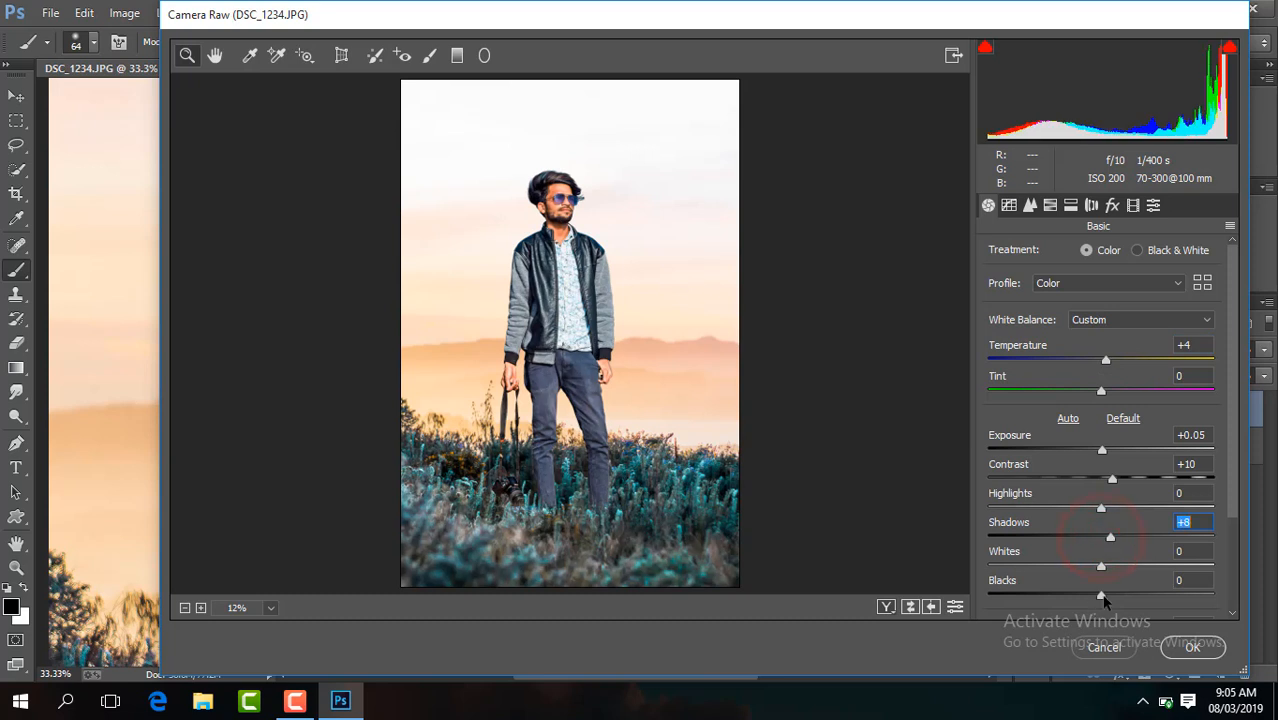
click(1234, 516)
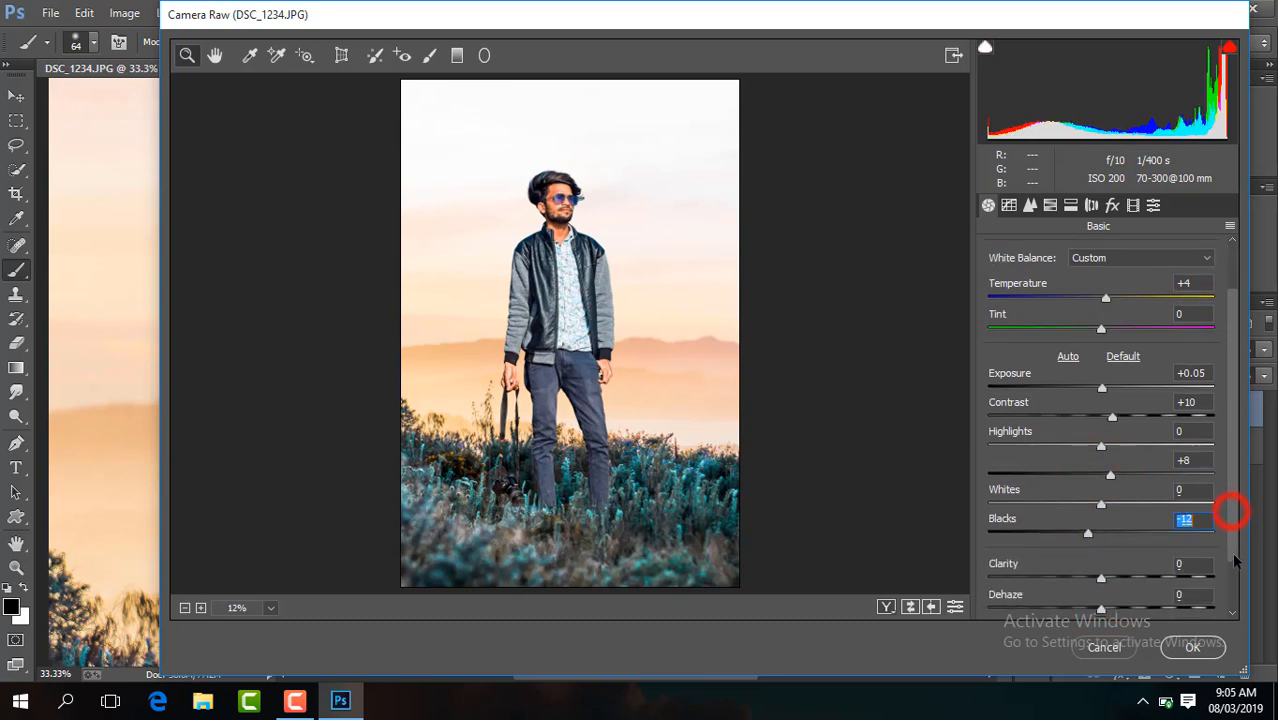
drag(1101, 582, 1114, 584)
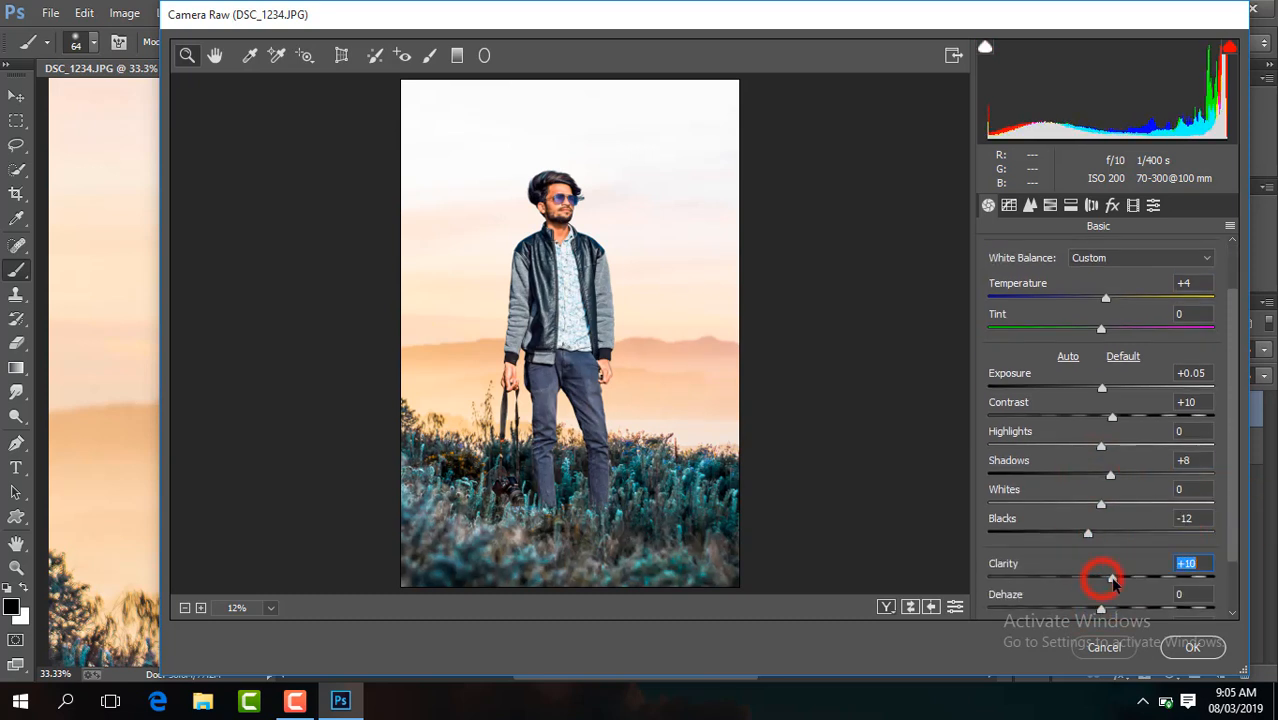
In the Camera Raw HSL adjustments, set Oranges luminance to +17 and Oranges saturation to -5, and apply the filter
click(1052, 205)
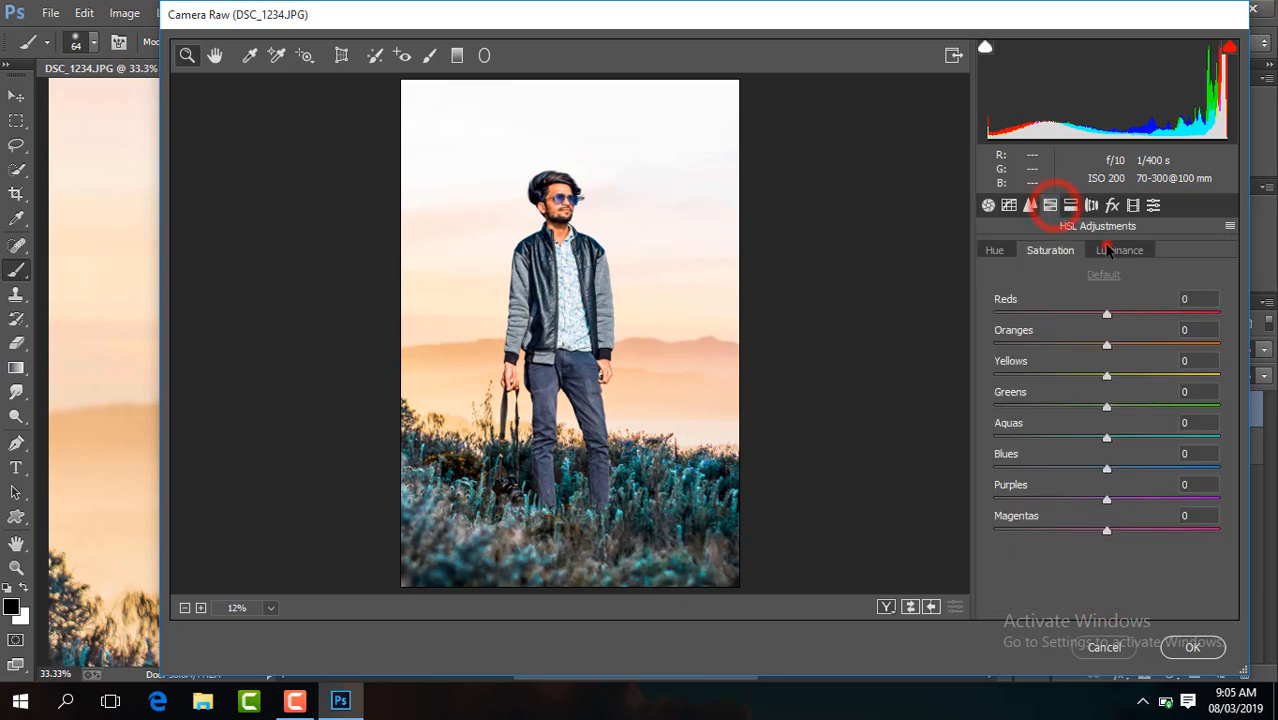
click(1114, 250)
drag(1115, 341, 1117, 343)
click(562, 257)
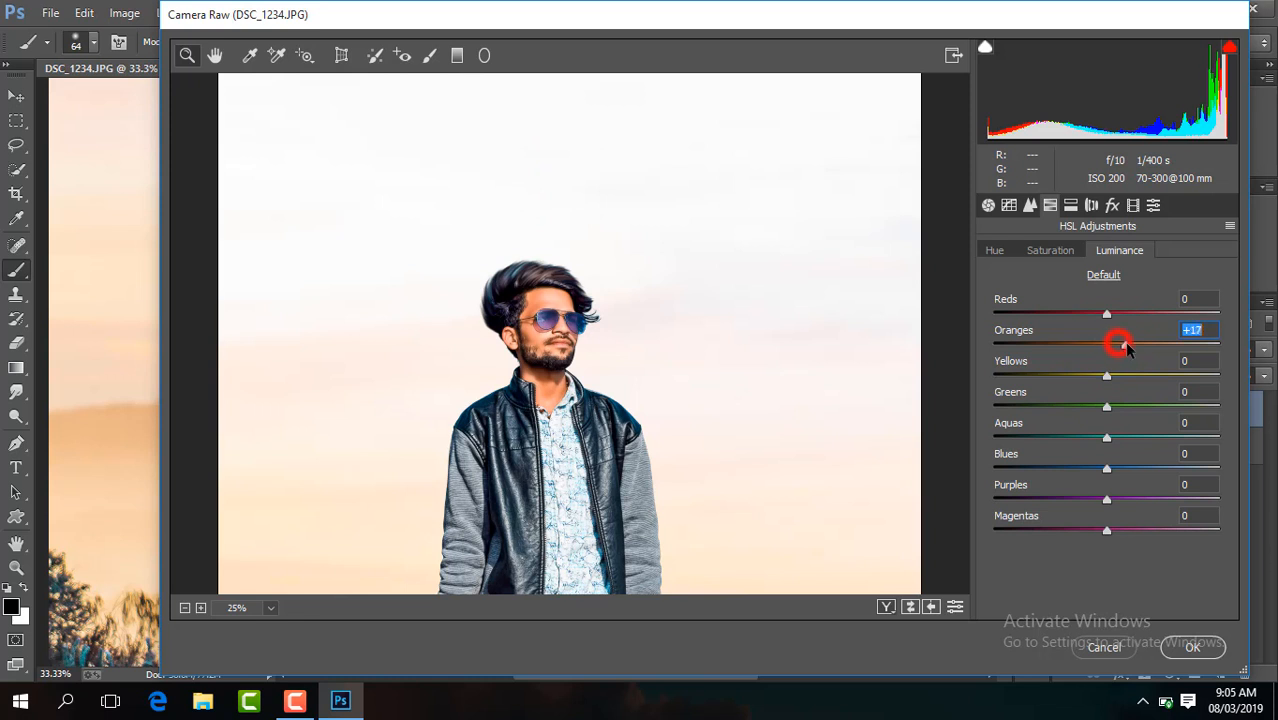
click(1052, 250)
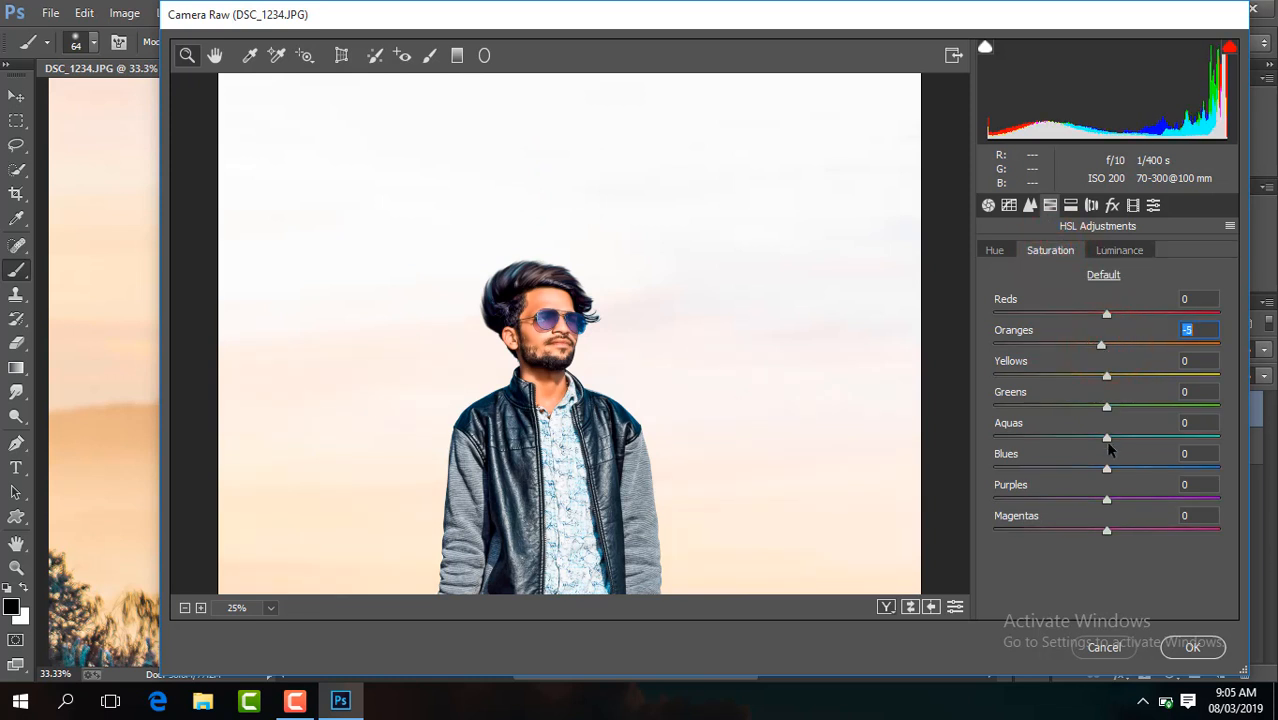
click(1186, 646)
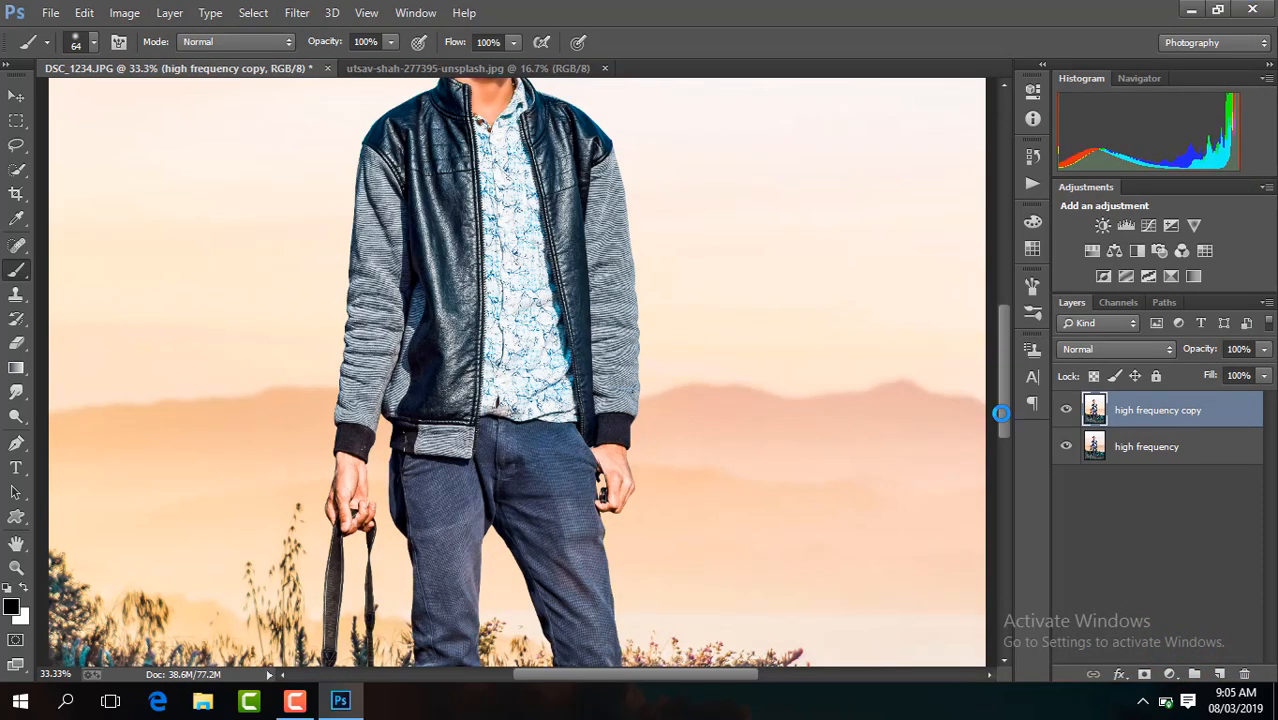
Toggle the graded layer's visibility to compare before and after on the clothing, the face and the whole picture
click(1066, 411)
click(1066, 411)
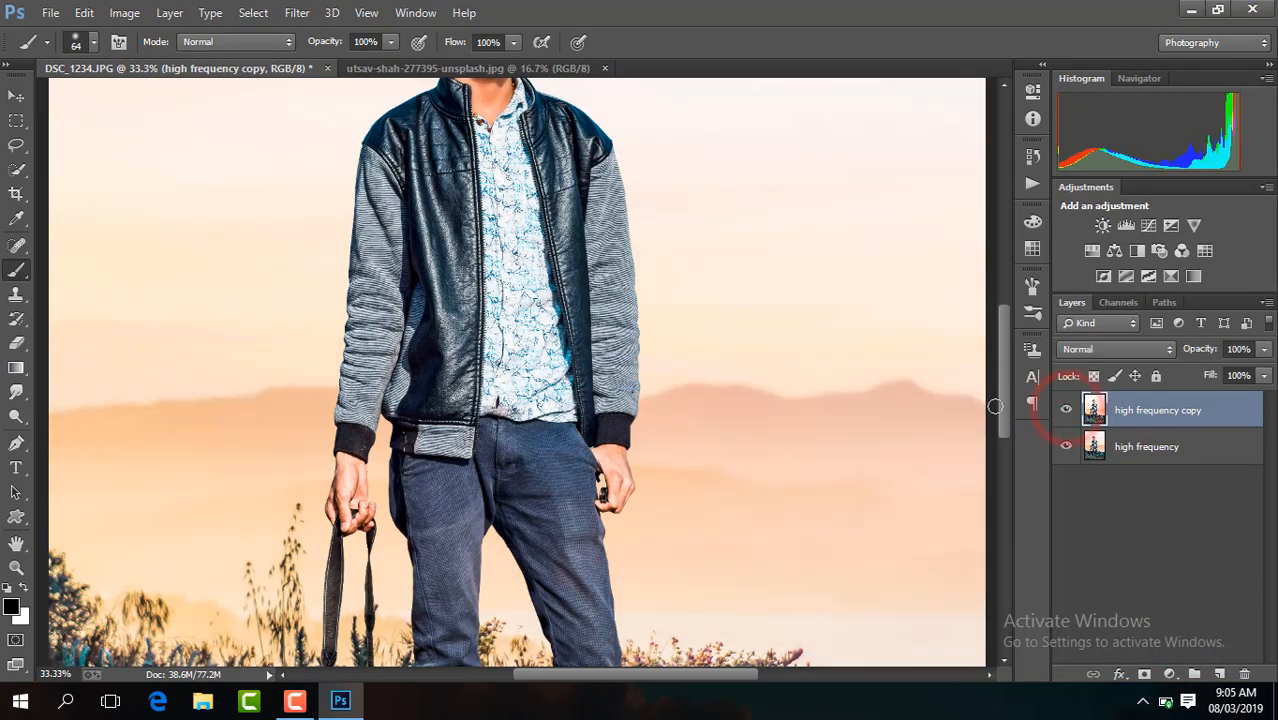
drag(1006, 392, 1004, 378)
click(1068, 410)
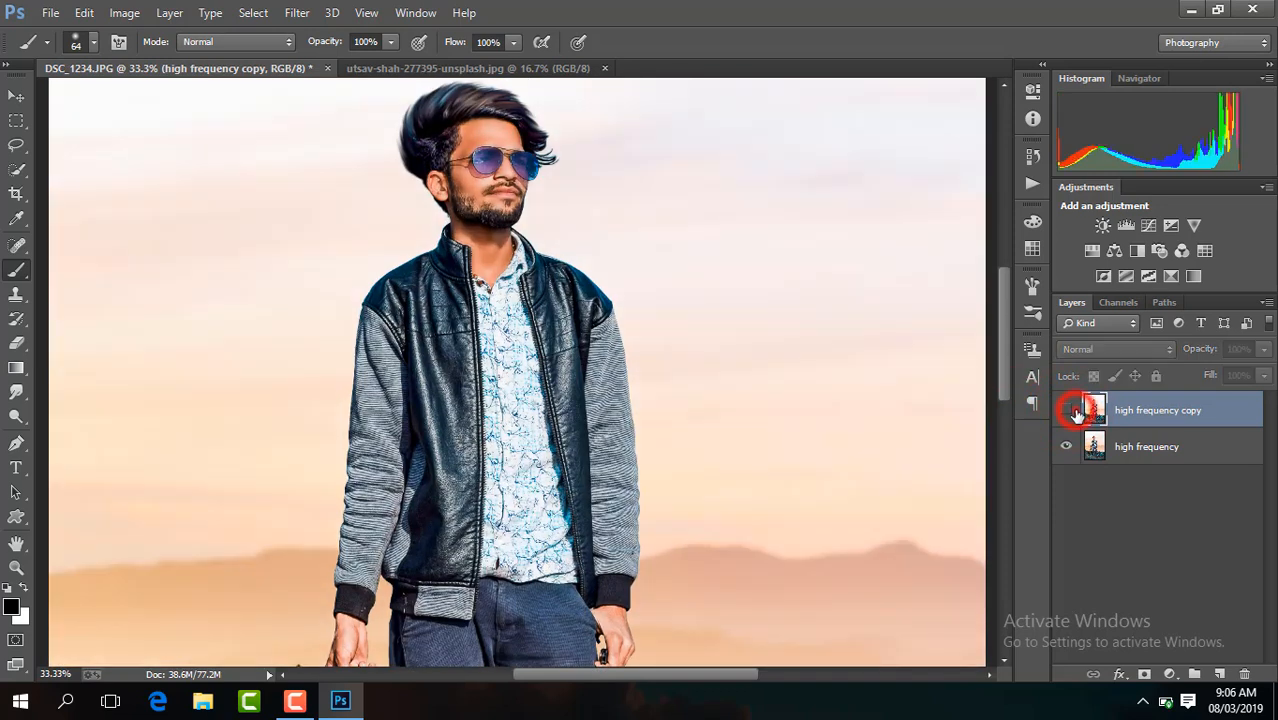
click(1068, 410)
key(ctrl+minus)
key(ctrl+minus)
key(ctrl+minus)
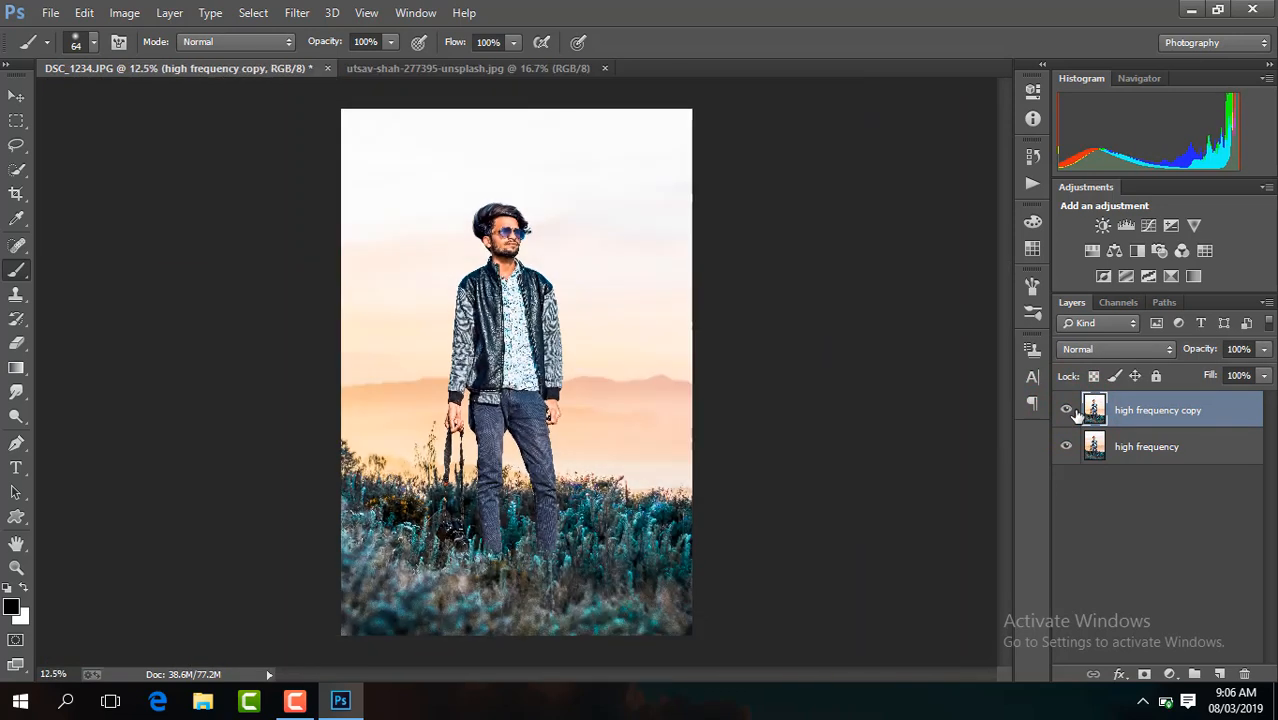
Merge the visible layers into one and duplicate the merged layer
right_click(1160, 410)
click(878, 556)
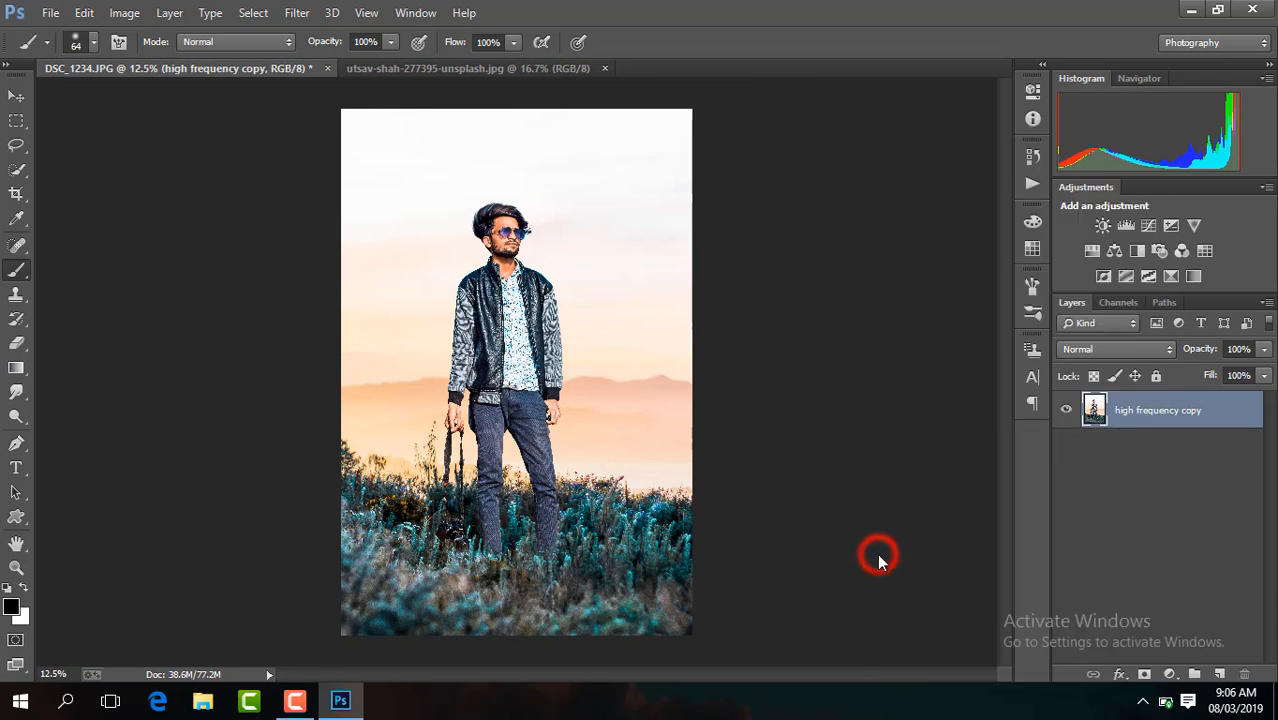
key(ctrl+j)
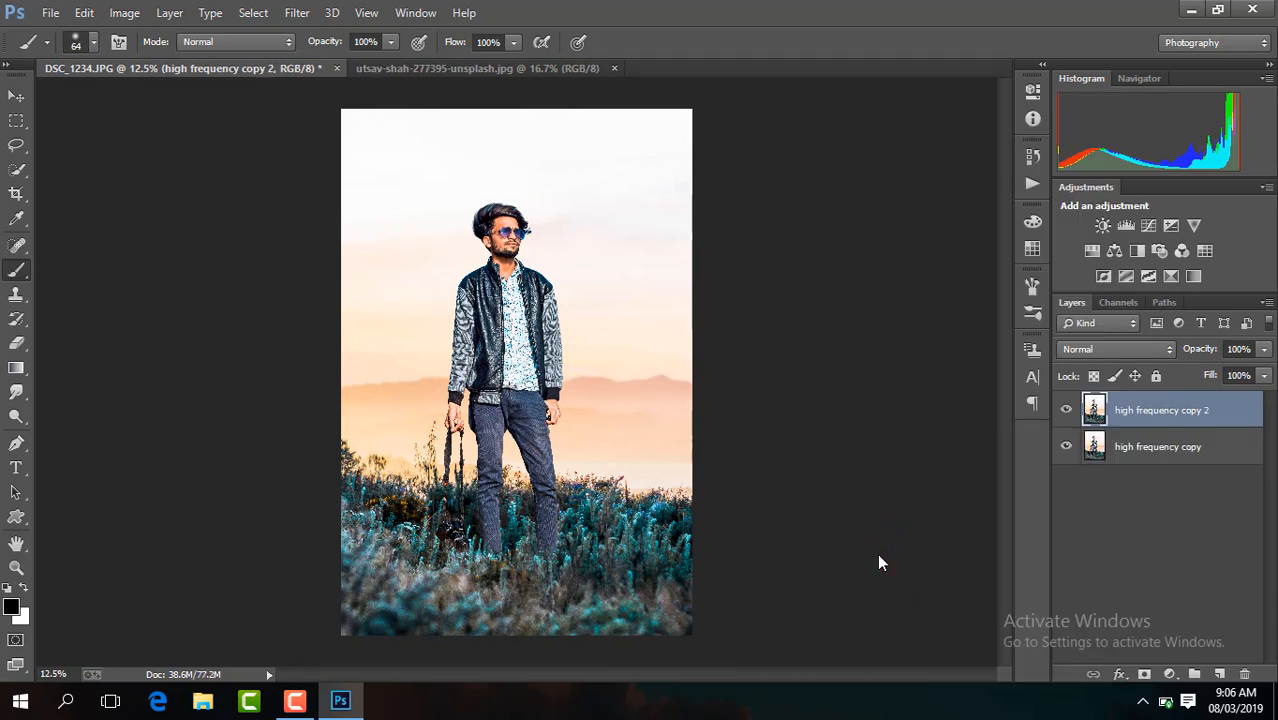
Examine the merged picture up close, from the face and jacket to the trousers, camera and grass
key(ctrl+plus)
key(ctrl+plus)
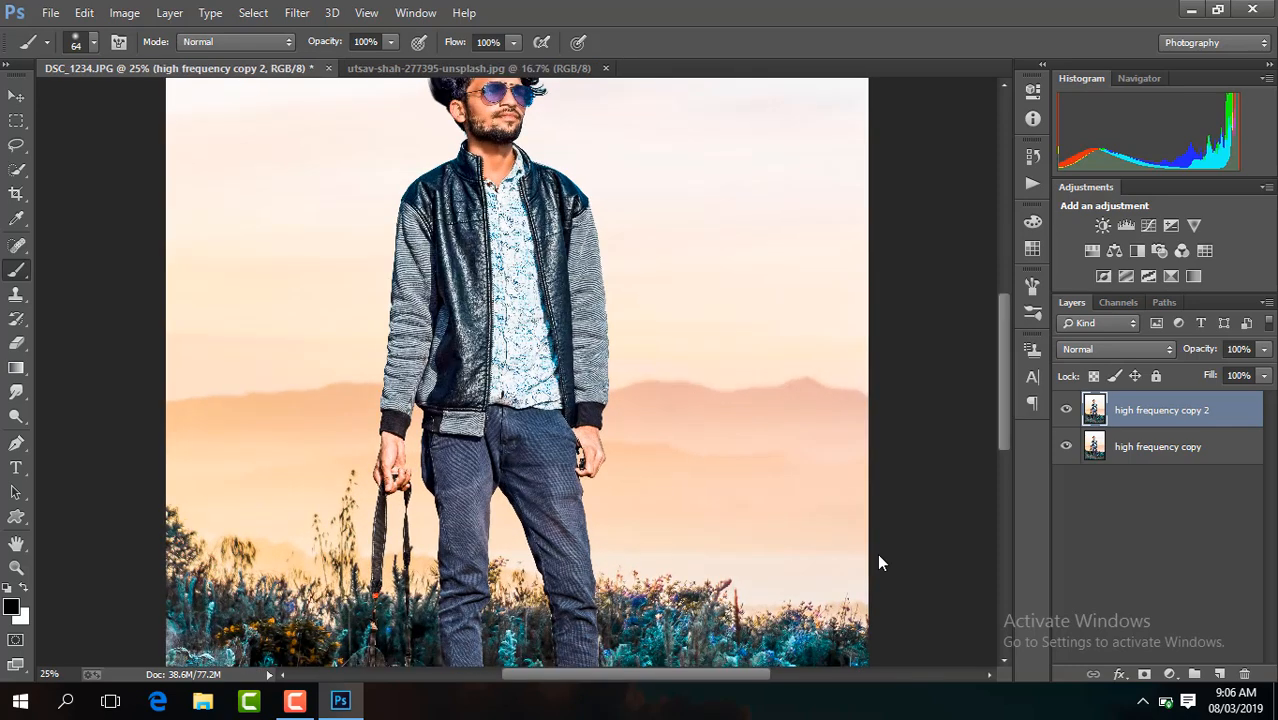
drag(1002, 427, 1000, 358)
key(ctrl+plus)
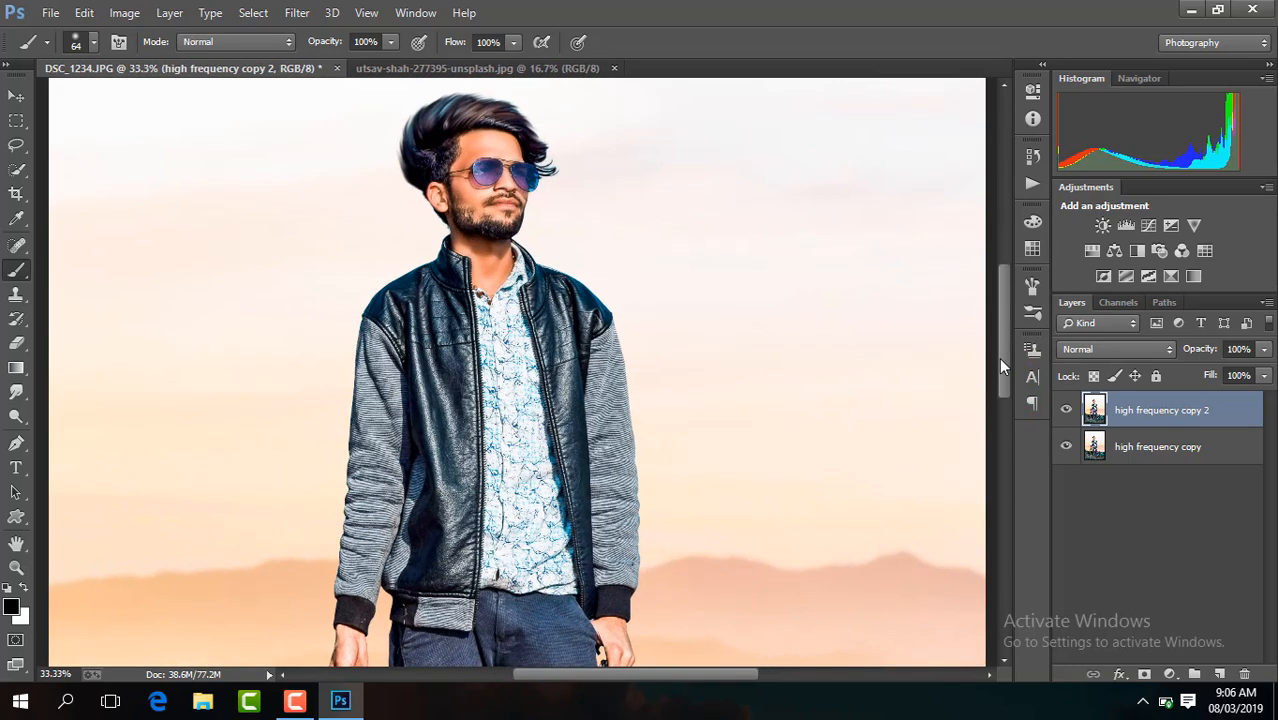
key(ctrl+minus)
key(ctrl+minus)
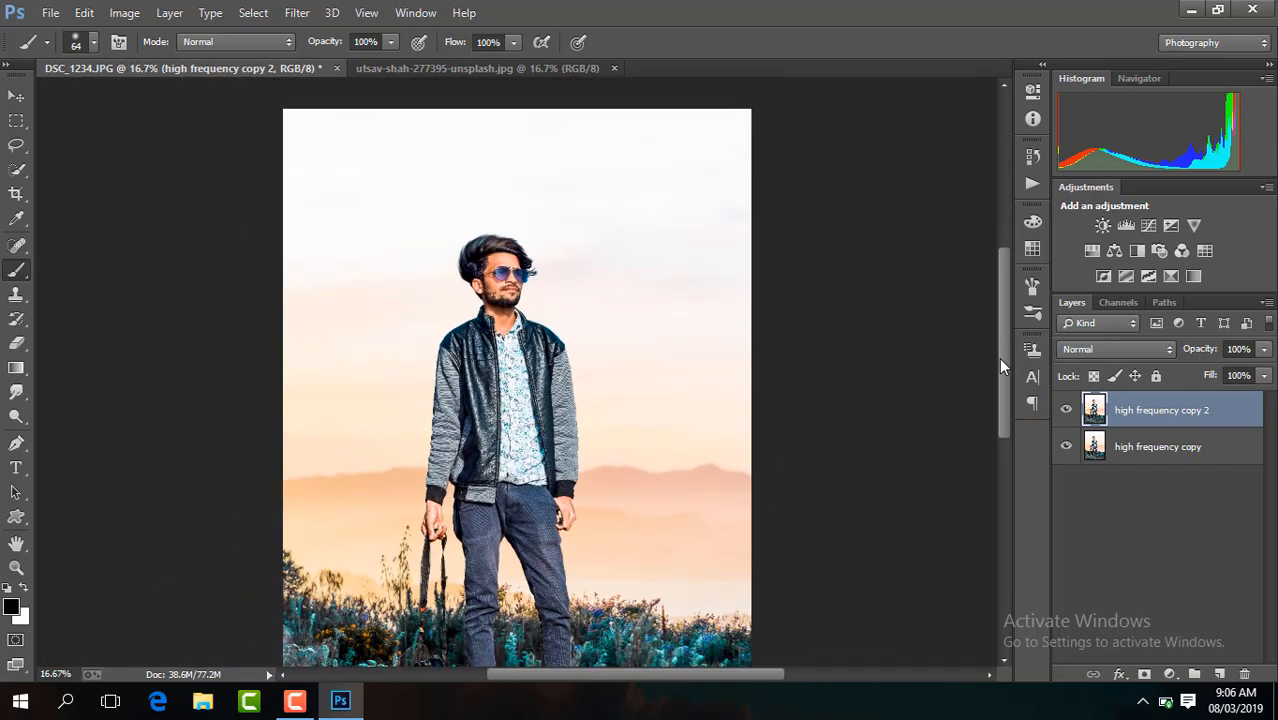
key(ctrl+plus)
drag(1000, 360, 1004, 457)
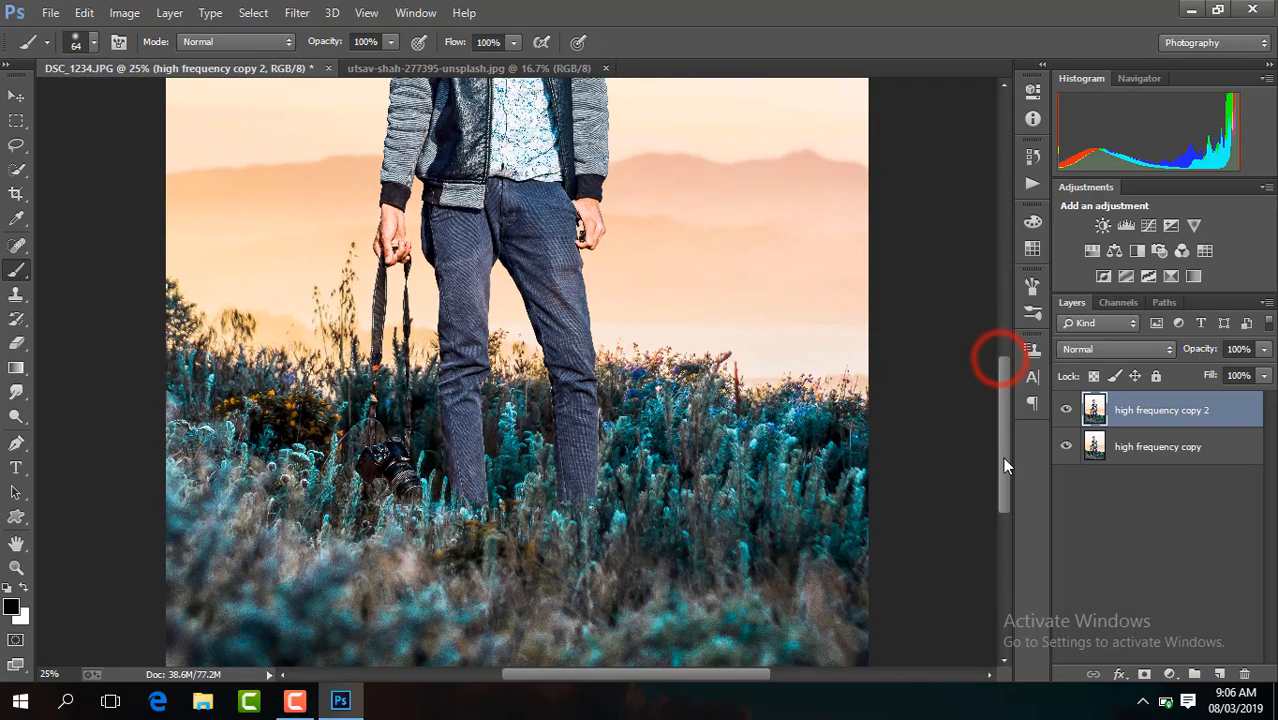
key(ctrl+plus)
key(ctrl+plus)
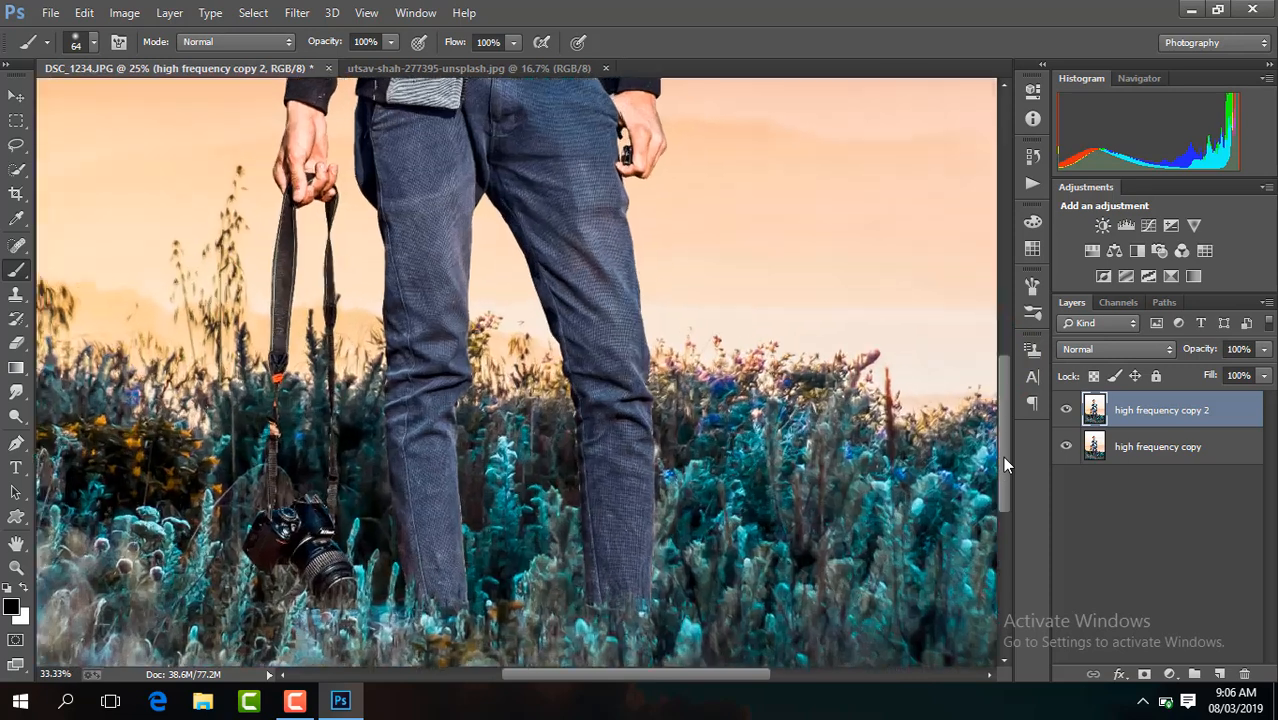
Merge the duplicate with the layer beneath it and flatten the image to a single Background layer
right_click(1140, 432)
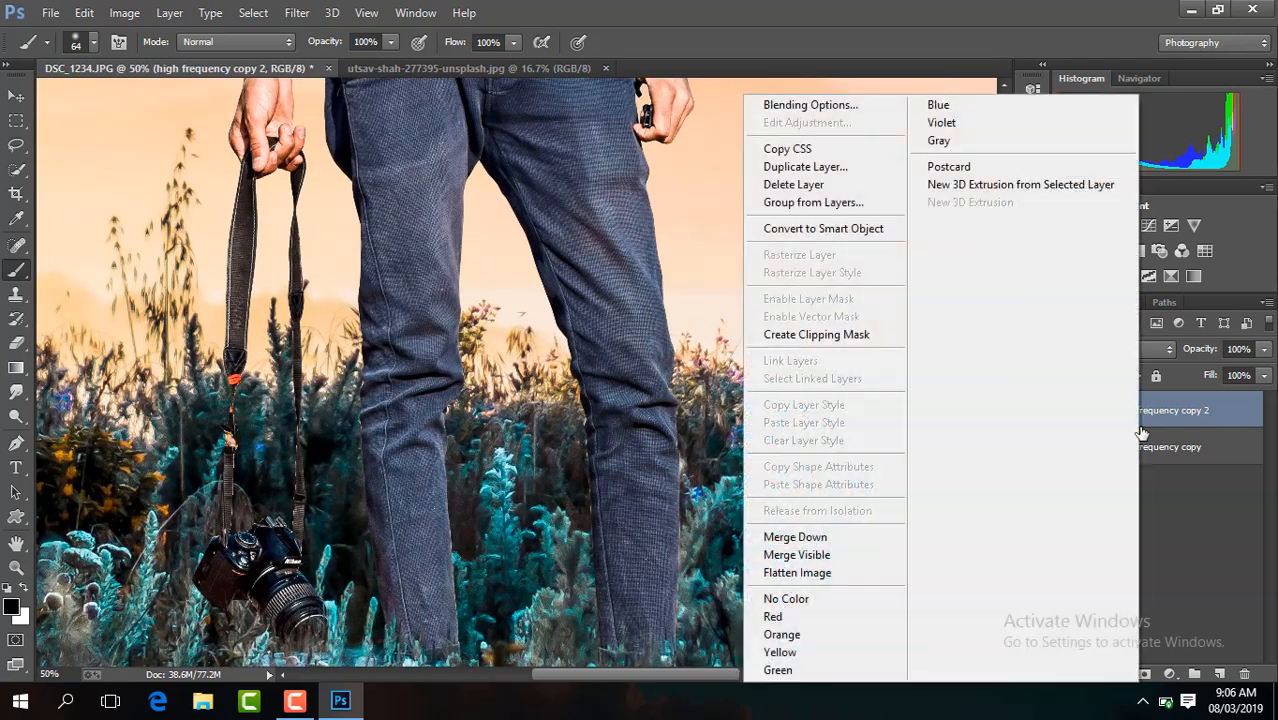
click(881, 557)
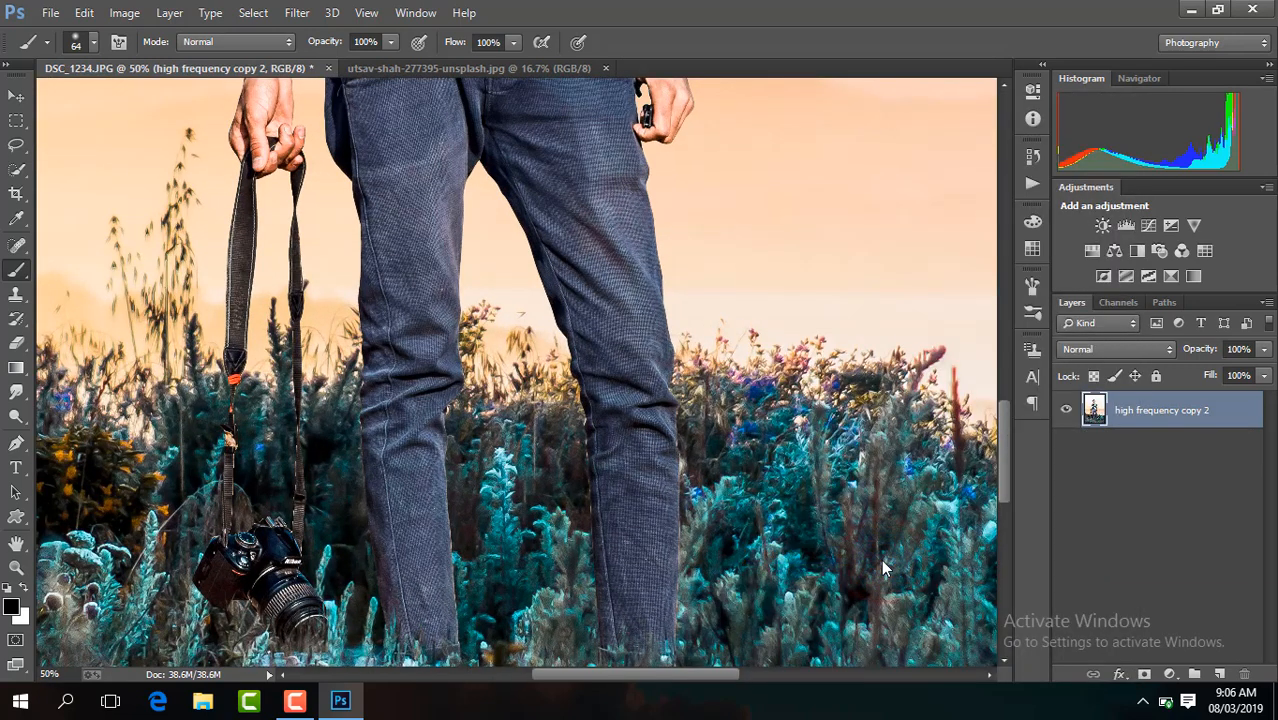
key(ctrl+minus)
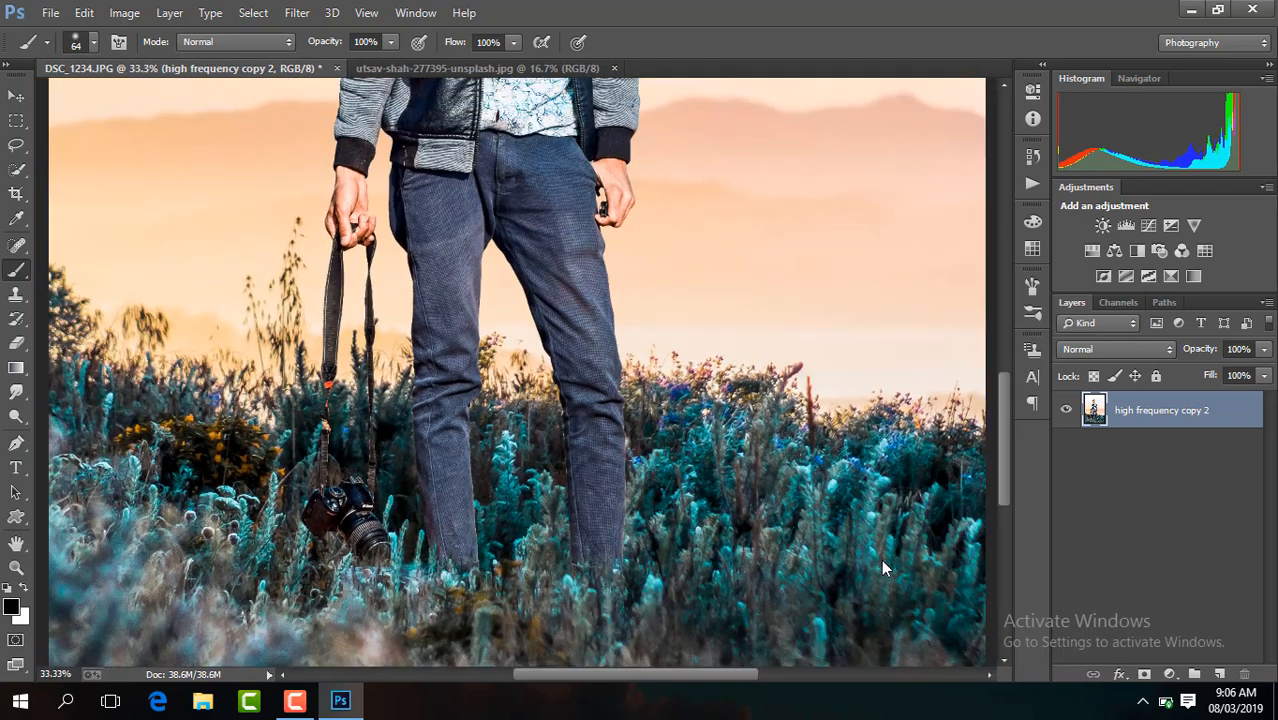
key(ctrl+minus)
key(ctrl+minus)
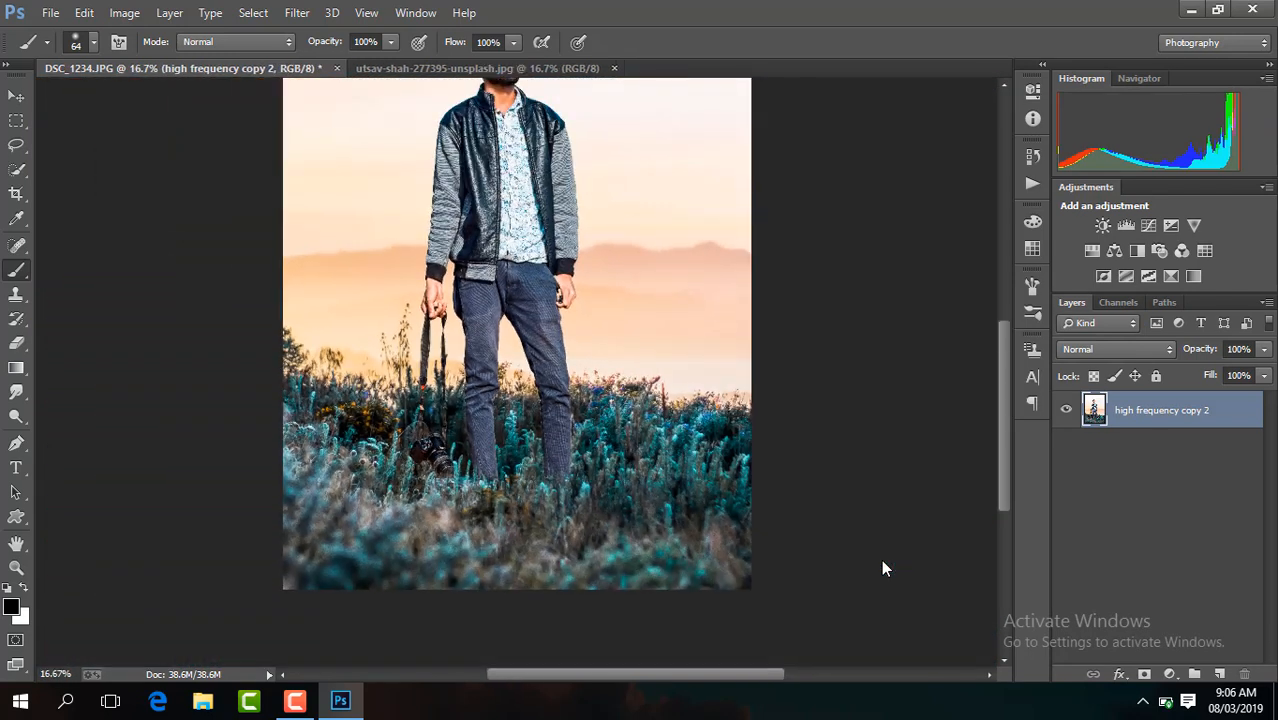
key(ctrl+j)
key(Delete)
right_click(1163, 420)
click(836, 580)
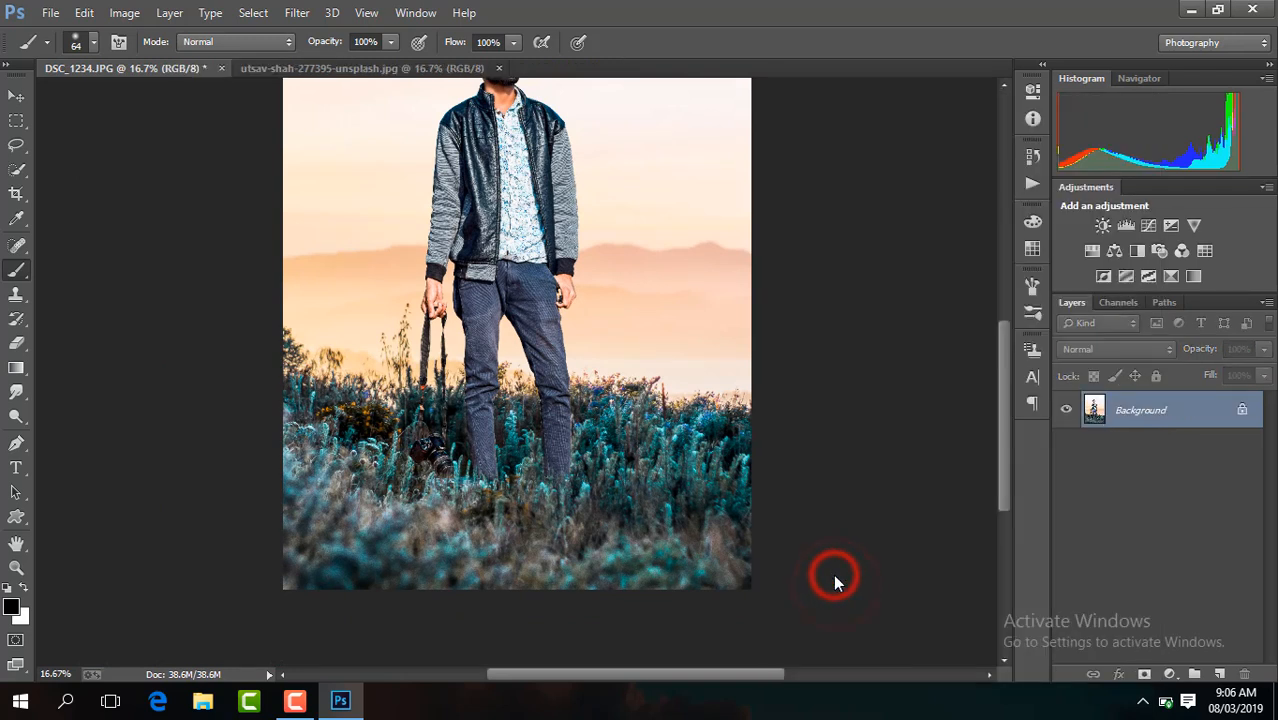
Duplicate the Background layer and open the copy in the Camera Raw Filter
key(ctrl+j)
click(297, 12)
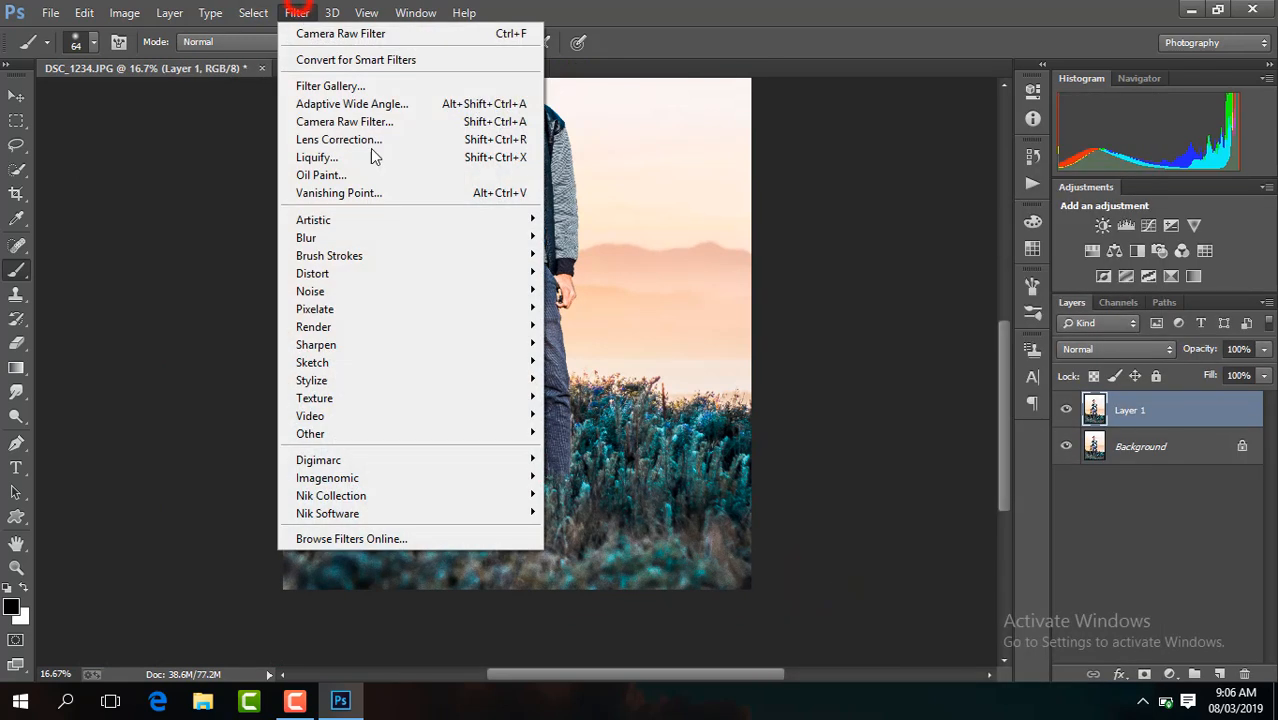
click(378, 121)
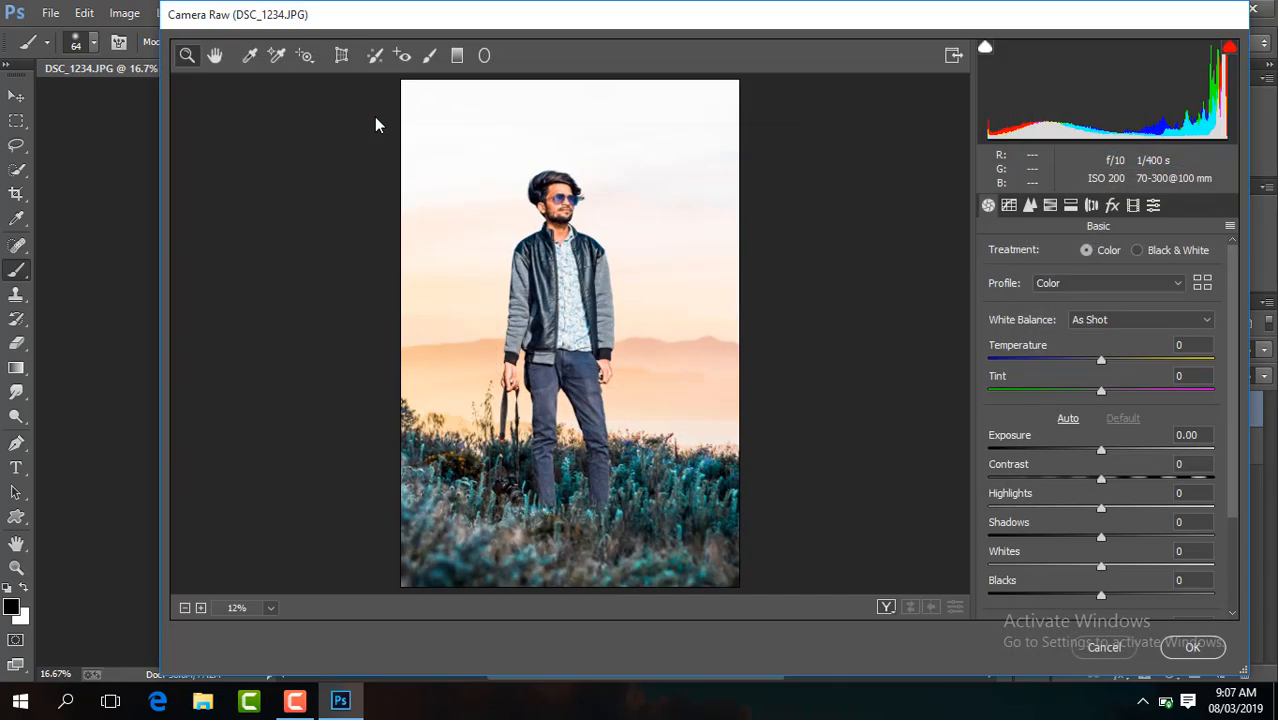
Brighten the copy by raising its Exposure in Camera Raw, checking the trousers area, and apply the filter
click(662, 324)
click(662, 324)
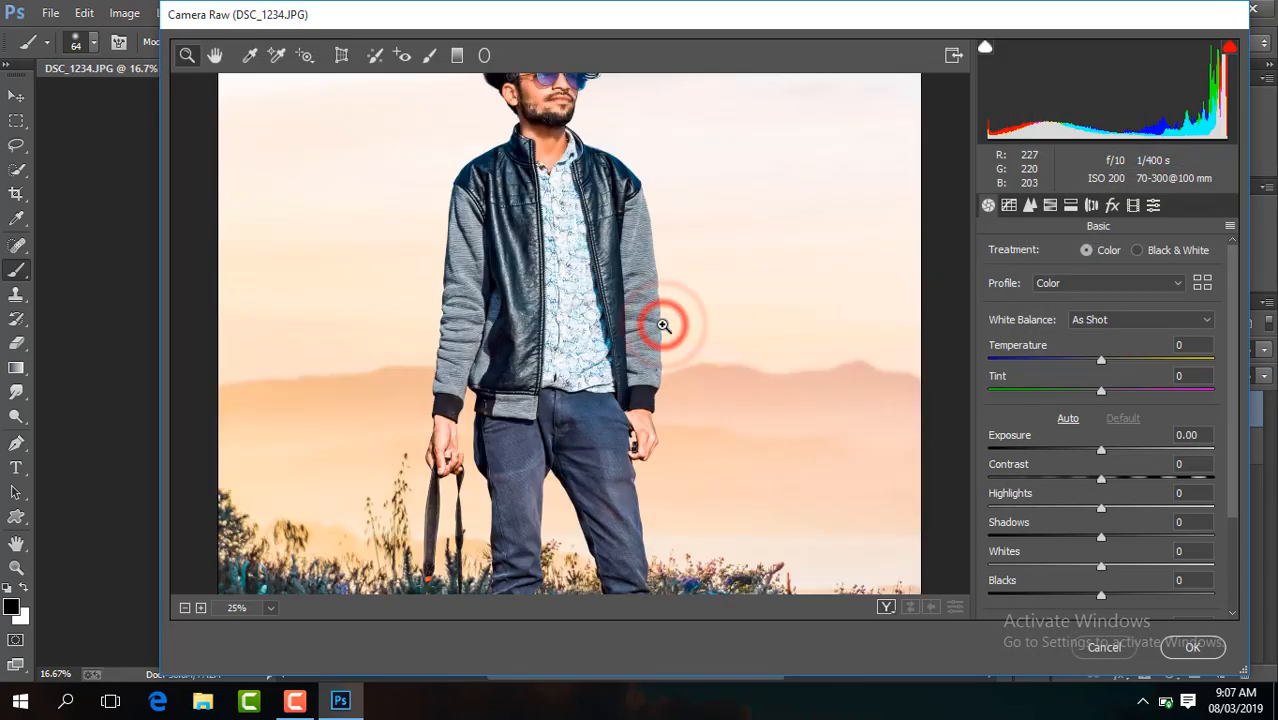
click(214, 55)
drag(590, 330, 604, 266)
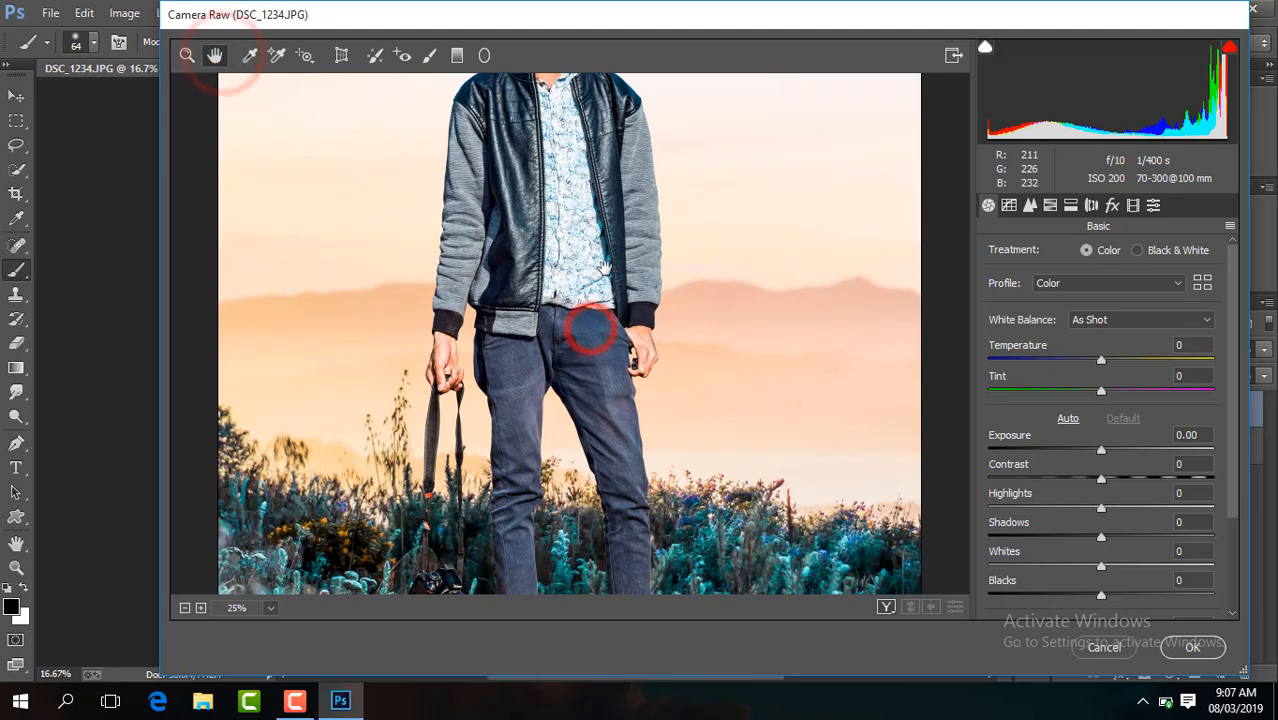
drag(1102, 452, 1128, 455)
click(1192, 647)
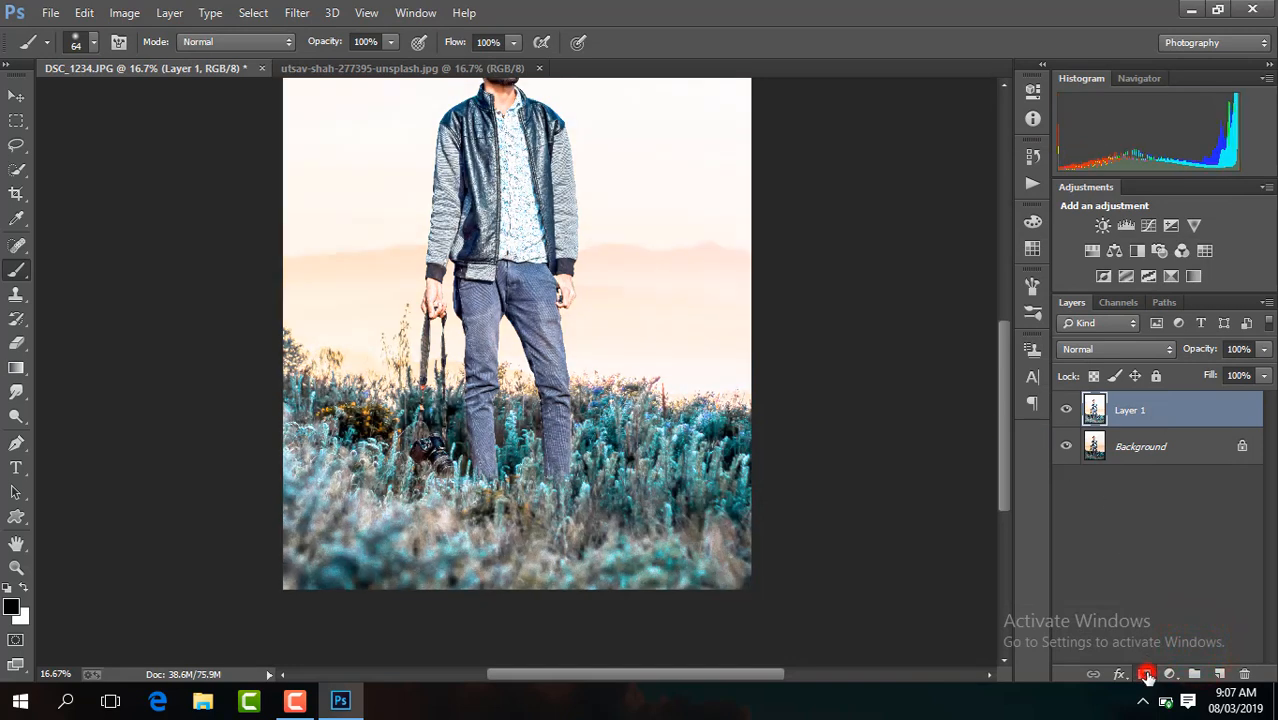
Hide the brightened Layer 1 behind a black layer mask and set the soft brush size to 121 px
alt+click(1147, 677)
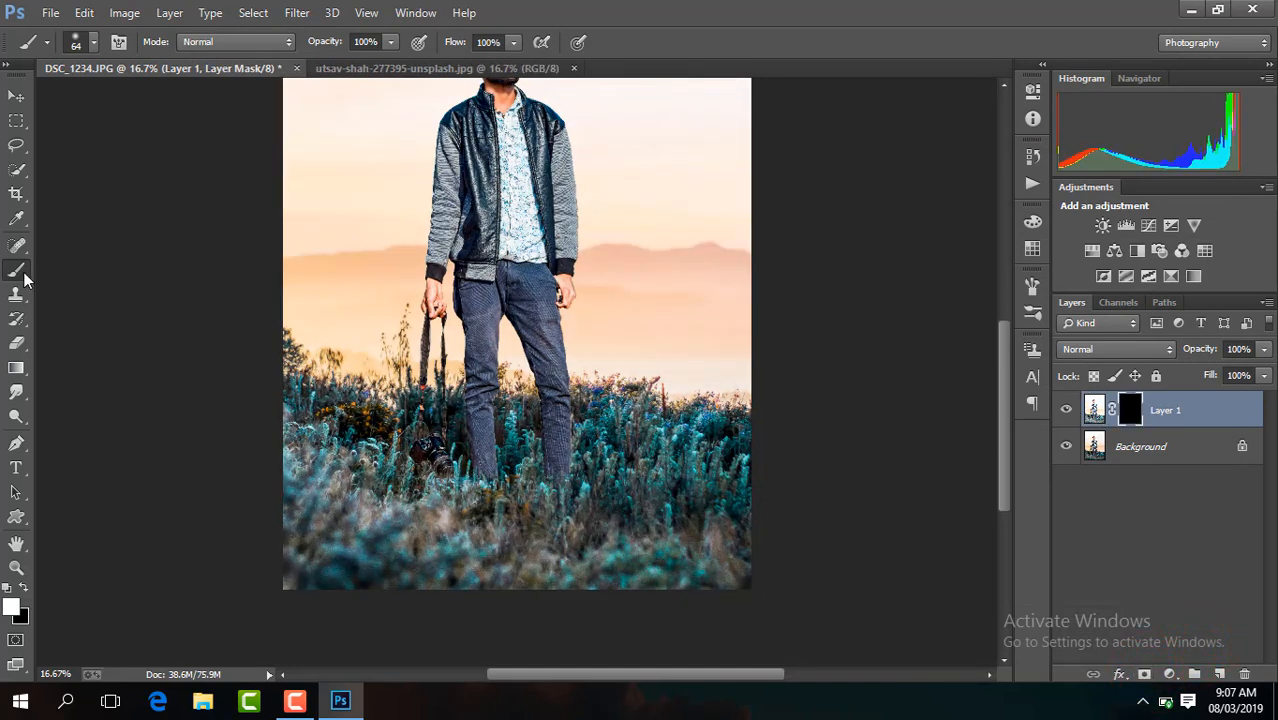
key(ctrl+plus)
key(ctrl+plus)
key(ctrl+plus)
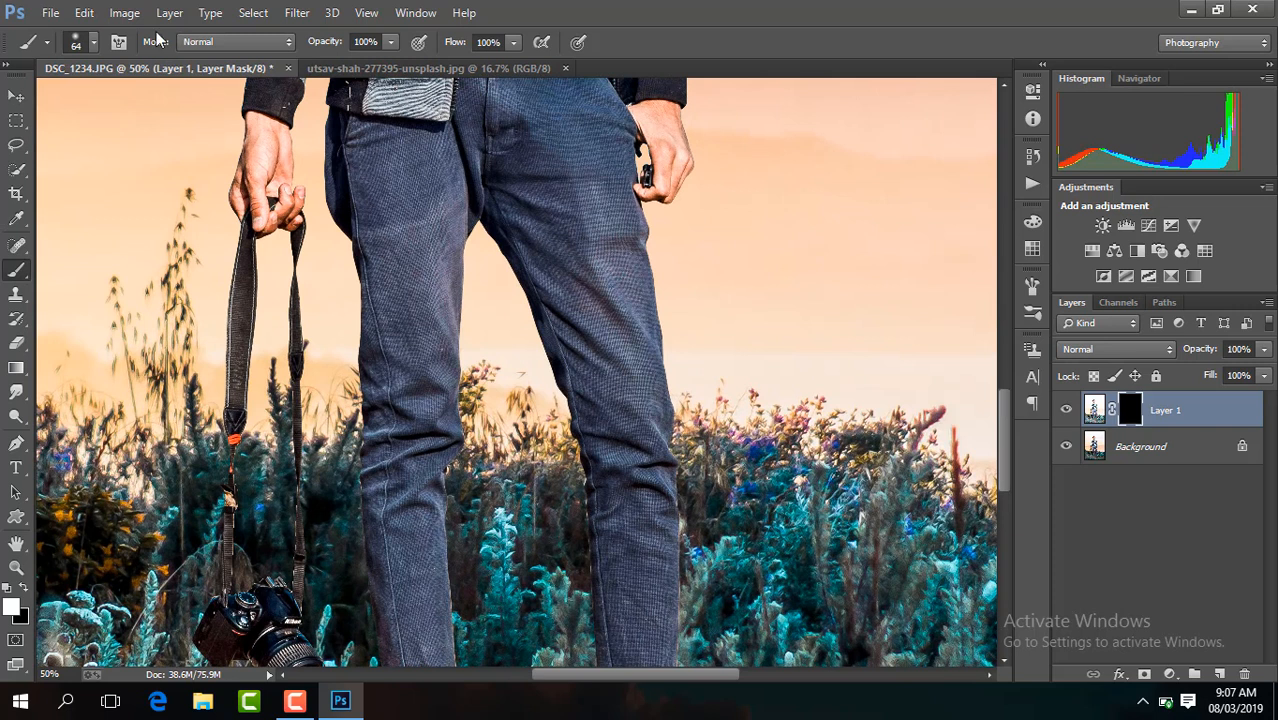
click(78, 45)
click(161, 101)
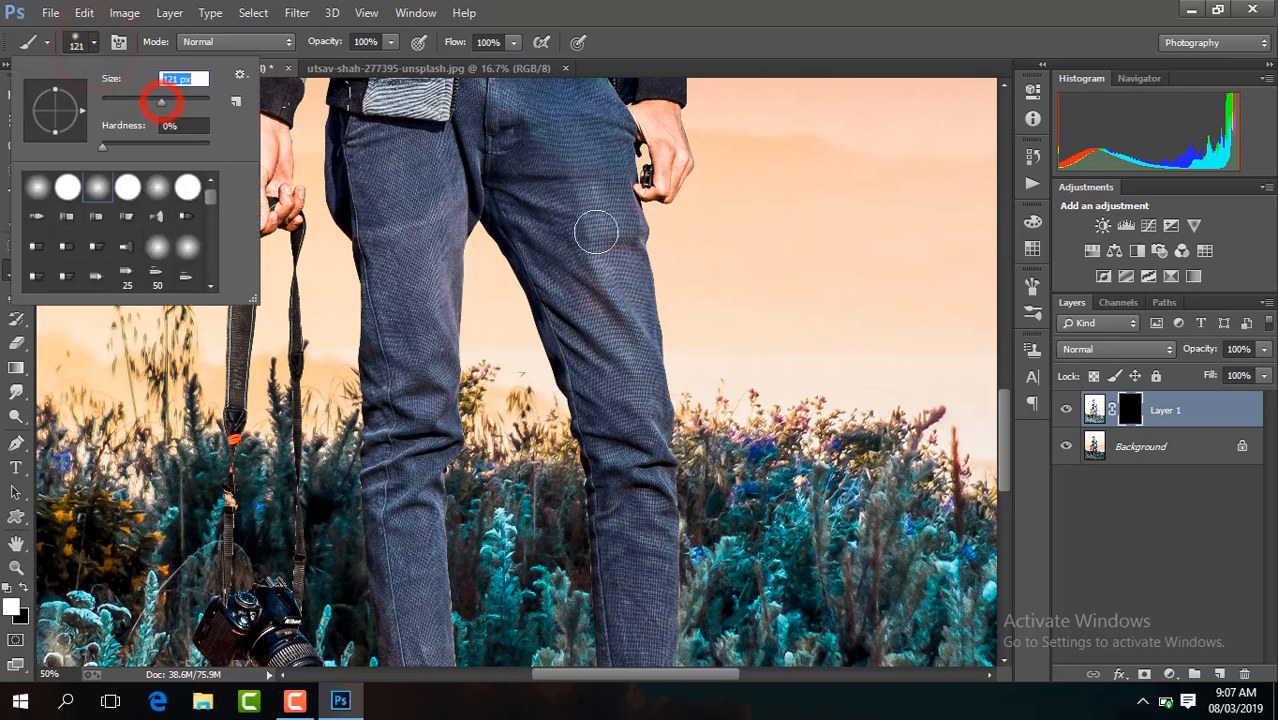
Paint white on the mask down the trouser leg farther from the camera strap, then toggle Layer 1 to compare
click(542, 137)
click(605, 348)
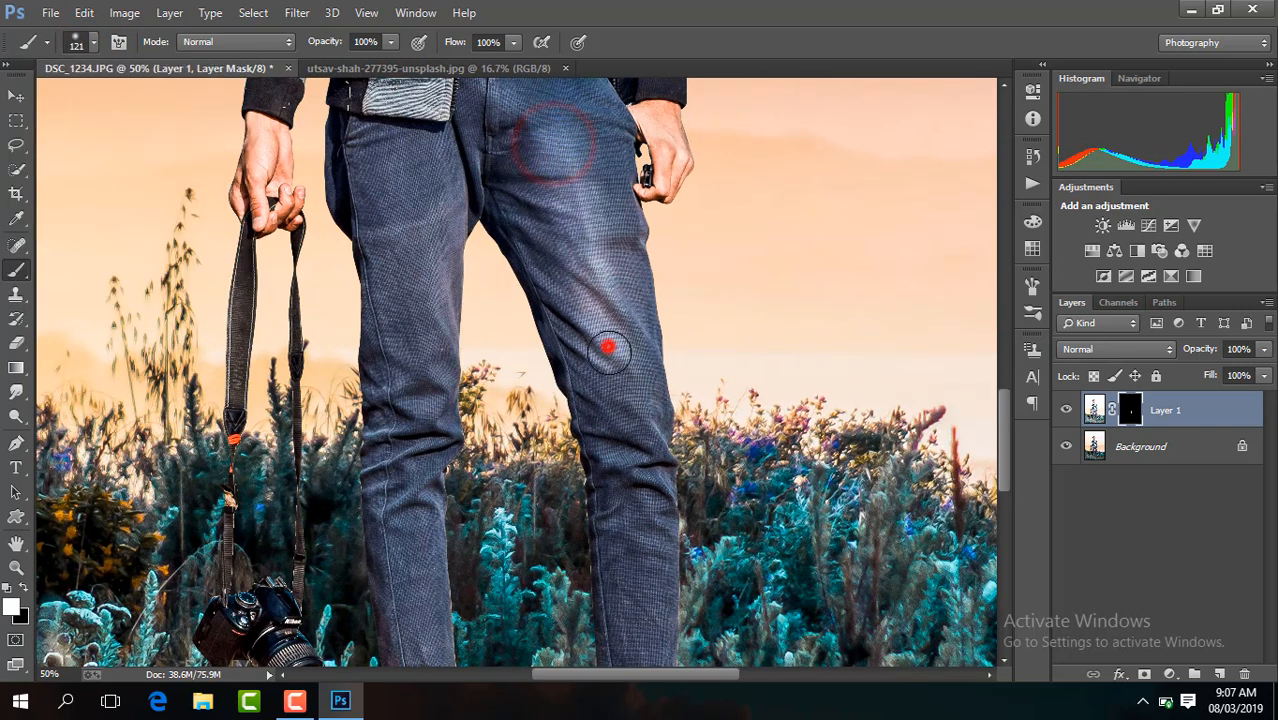
drag(1003, 441, 1003, 466)
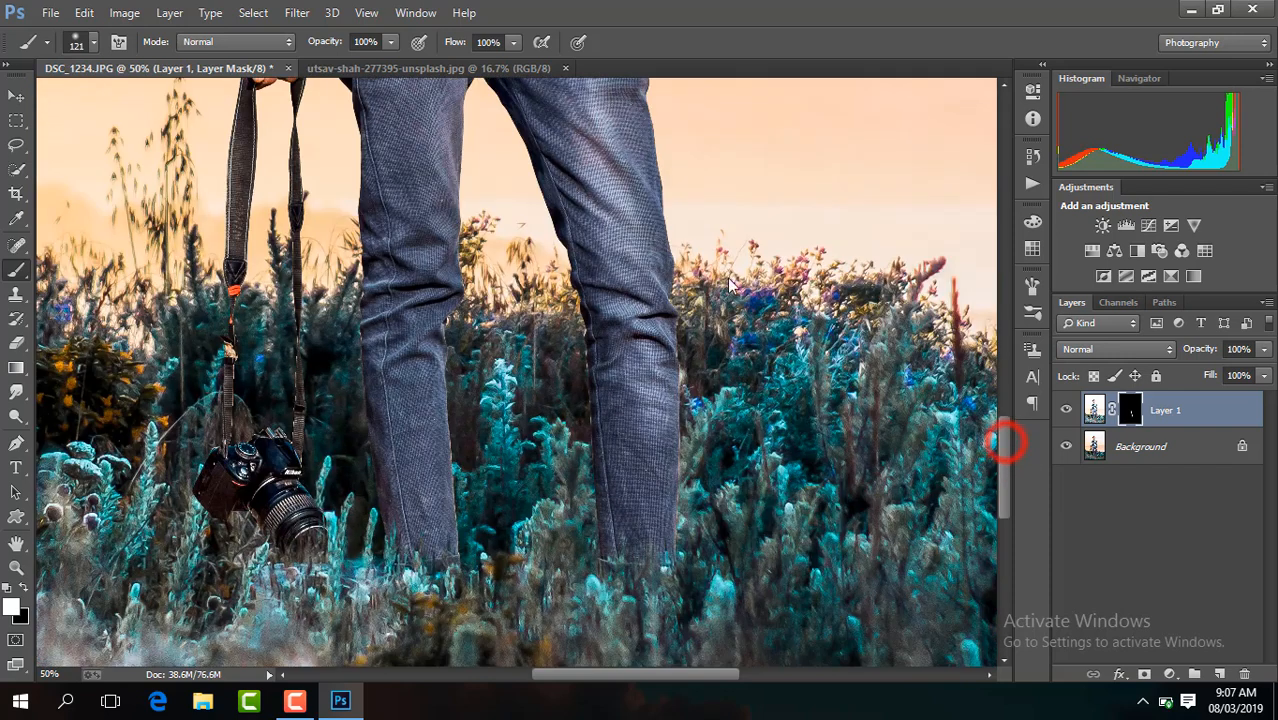
click(631, 333)
click(638, 476)
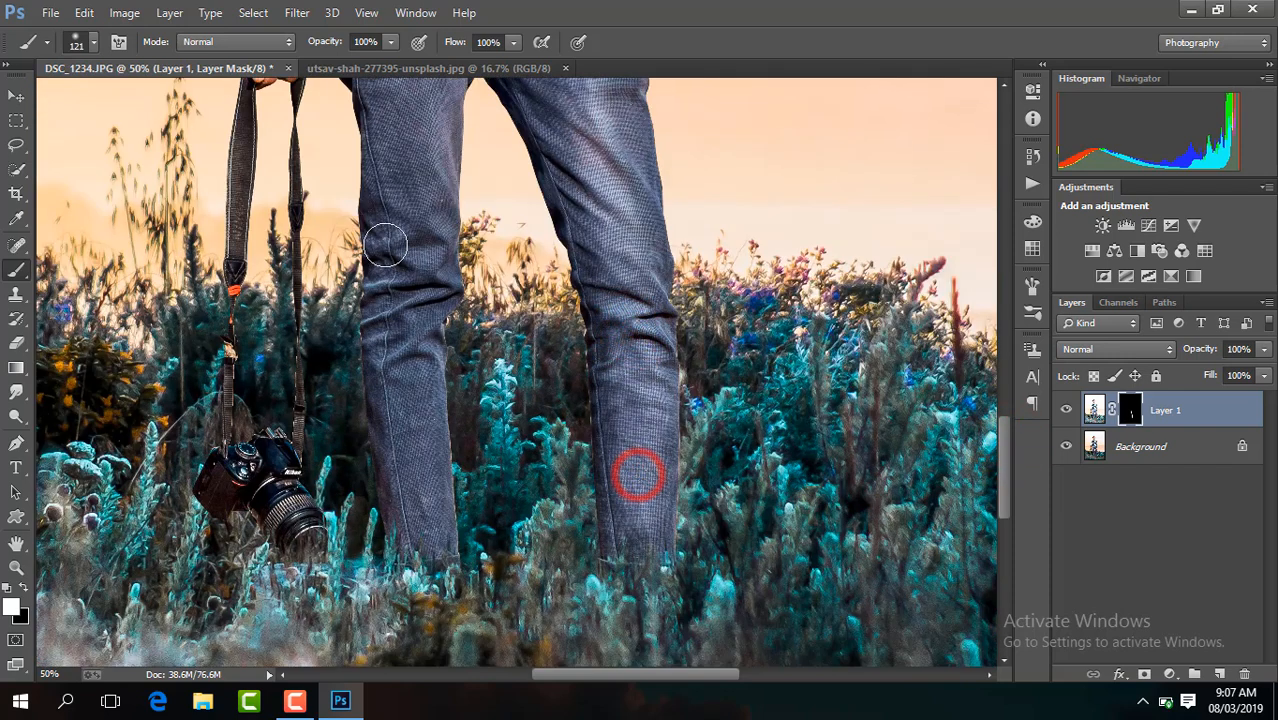
key(ctrl+minus)
key(ctrl+minus)
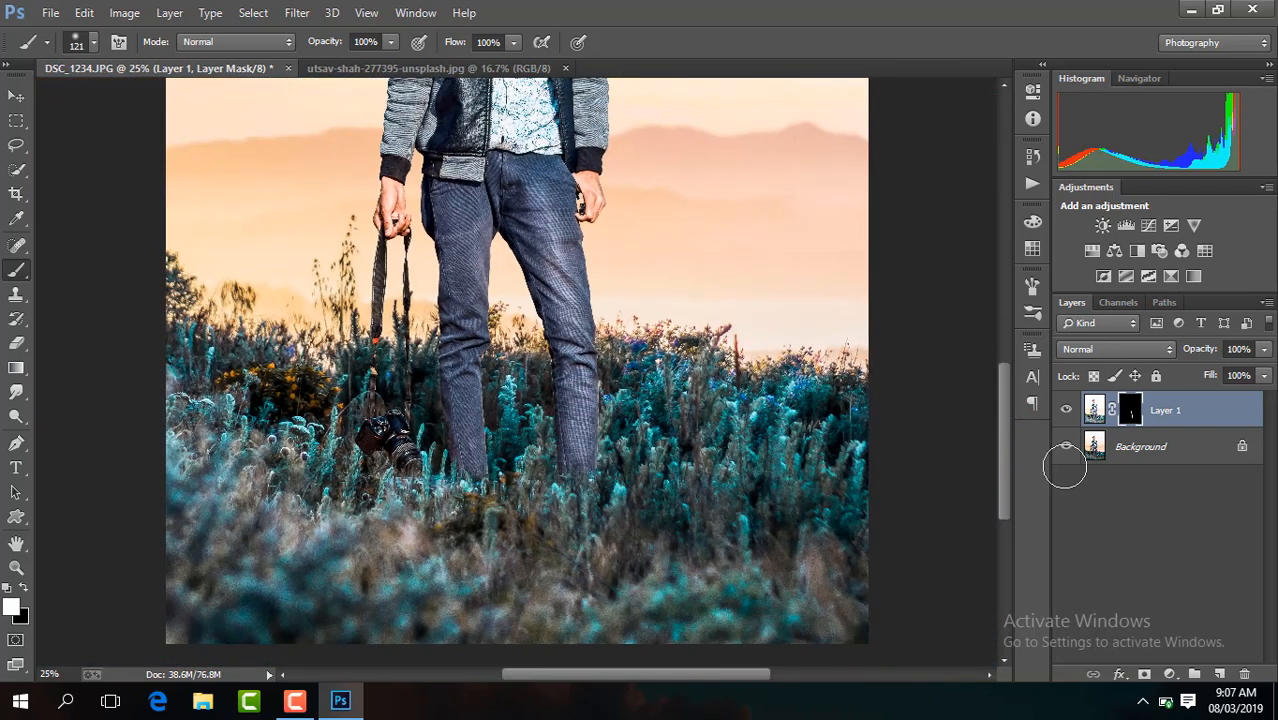
click(1067, 410)
click(1067, 410)
Paint white on Layer 1's mask down the trouser leg beside the hanging camera to brighten it
key(ctrl+plus)
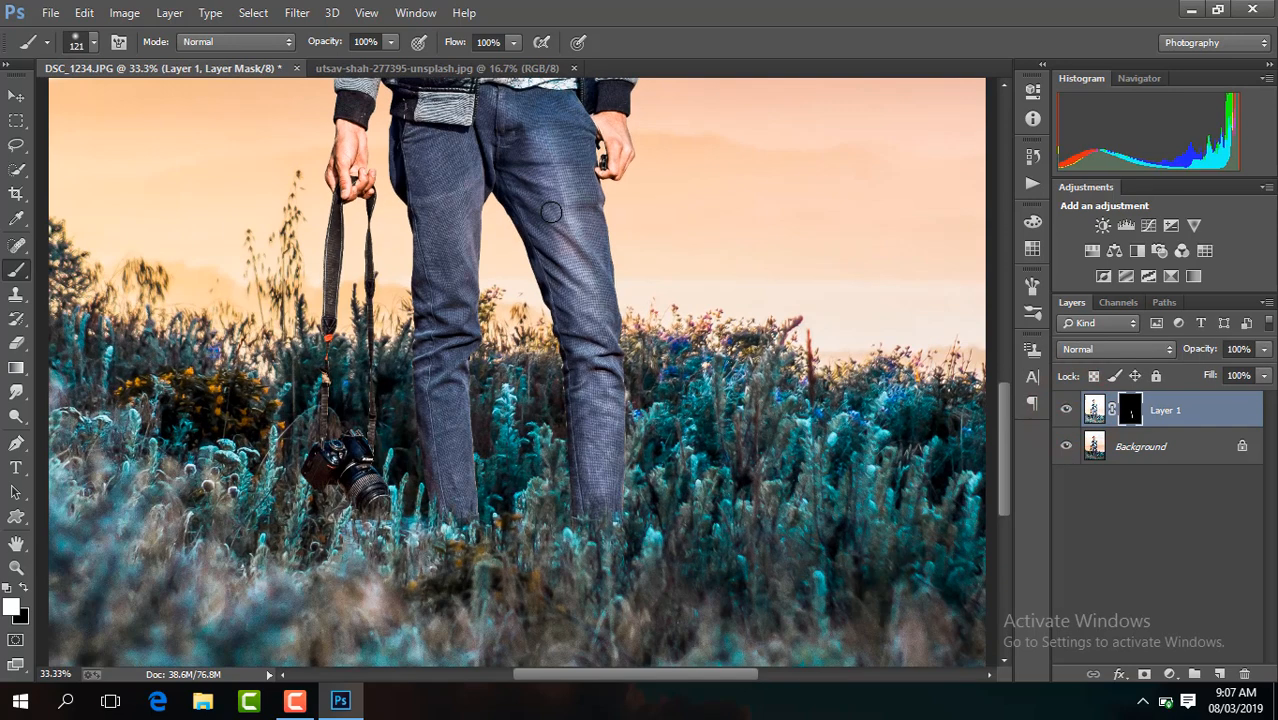
key(ctrl+plus)
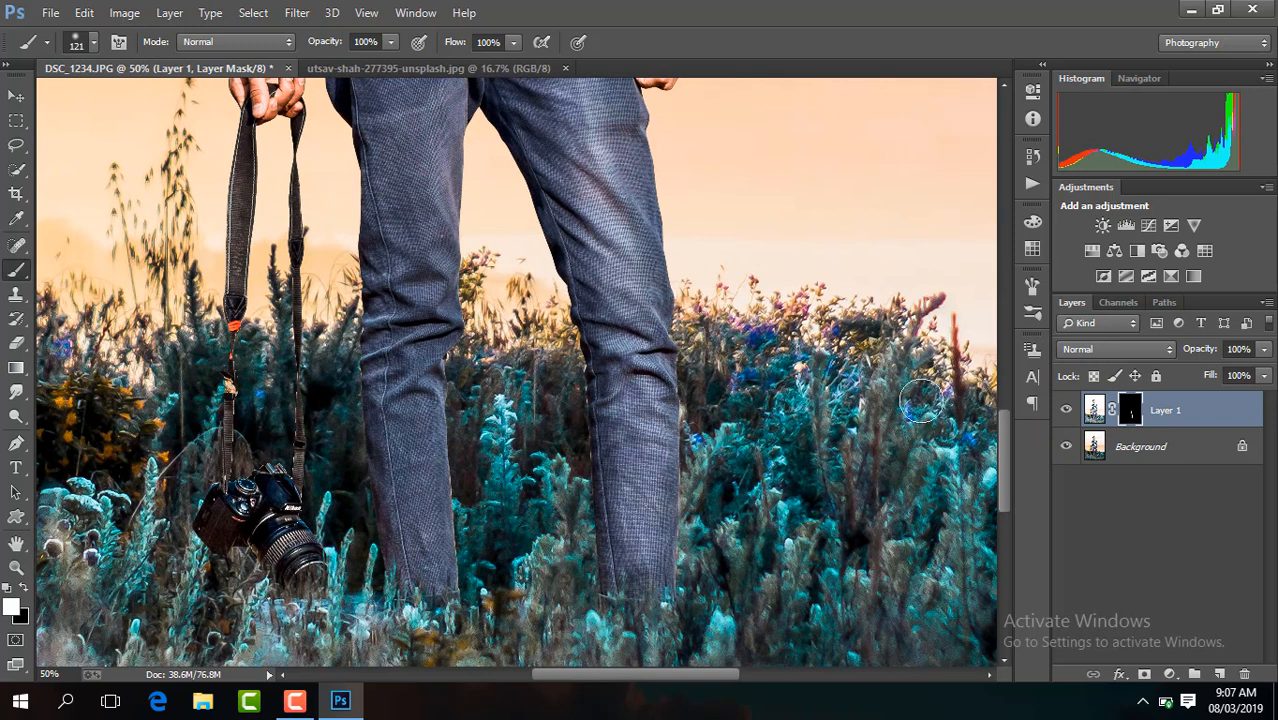
scroll(995, 463, up, 2)
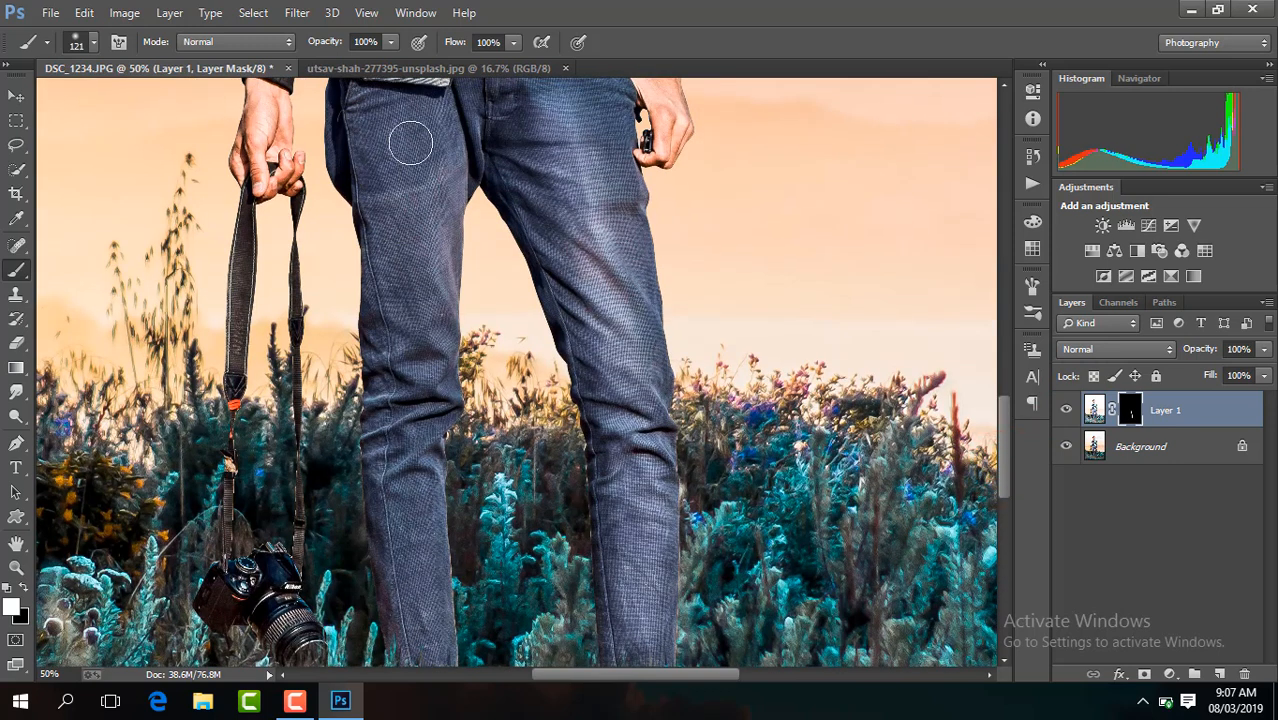
mouse_move(410, 143)
mouse_down()
mouse_move(422, 357)
mouse_move(408, 530)
mouse_move(425, 655)
mouse_up()
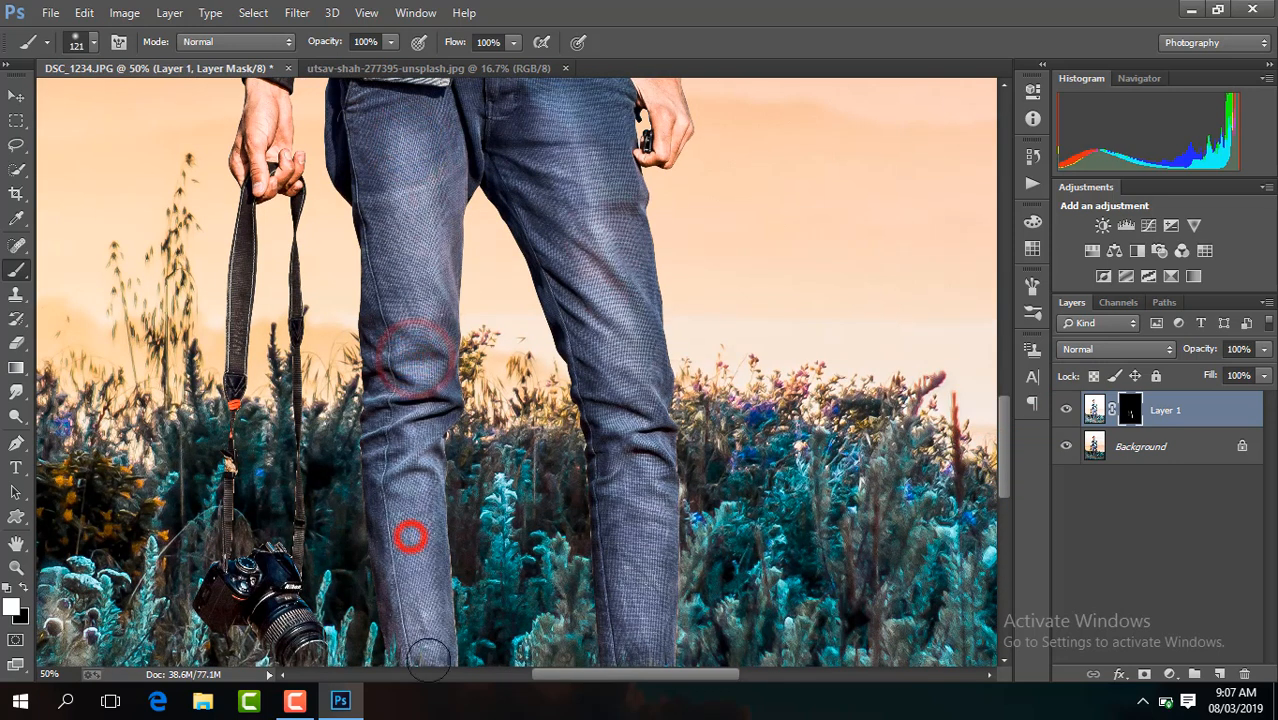
Try to brighten the jacket's leather front and one sleeve by painting white on Layer 1's mask
drag(1005, 493, 1003, 398)
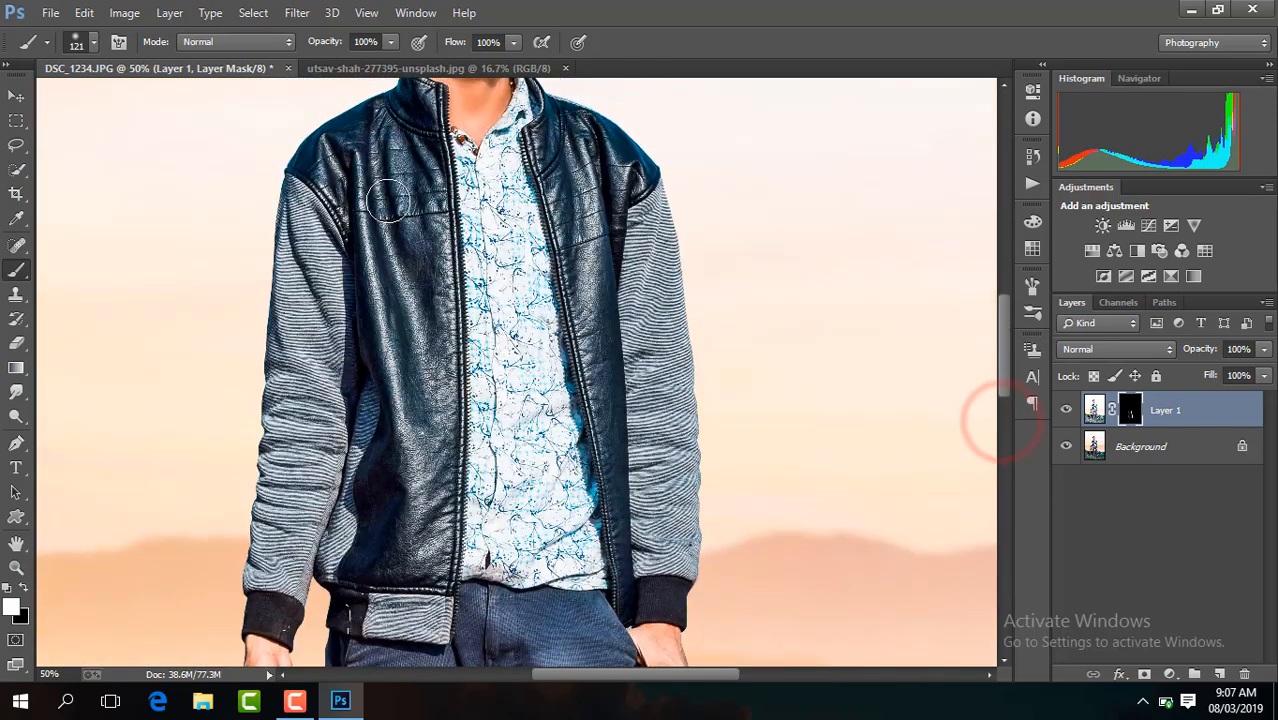
drag(371, 191, 382, 200)
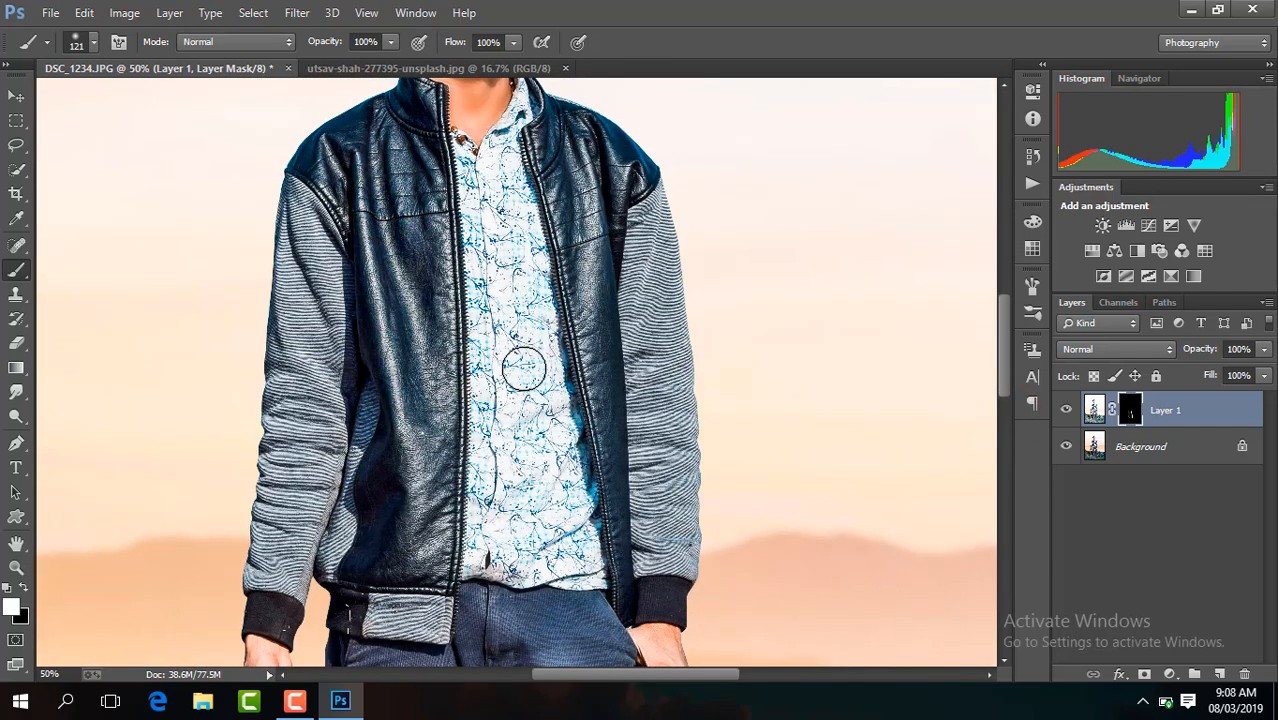
drag(652, 326, 660, 507)
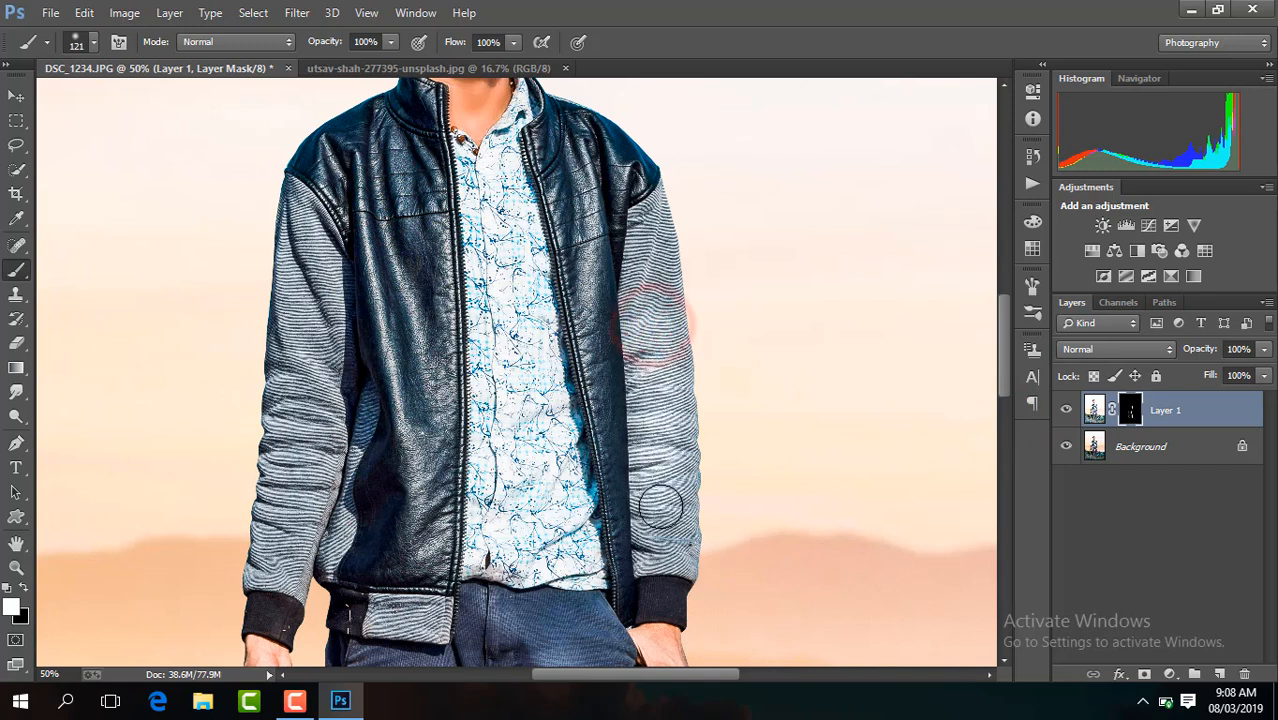
Lower Layer 1's opacity to 75% and toggle its visibility to compare the trousers on the whole photo
key(ctrl+minus)
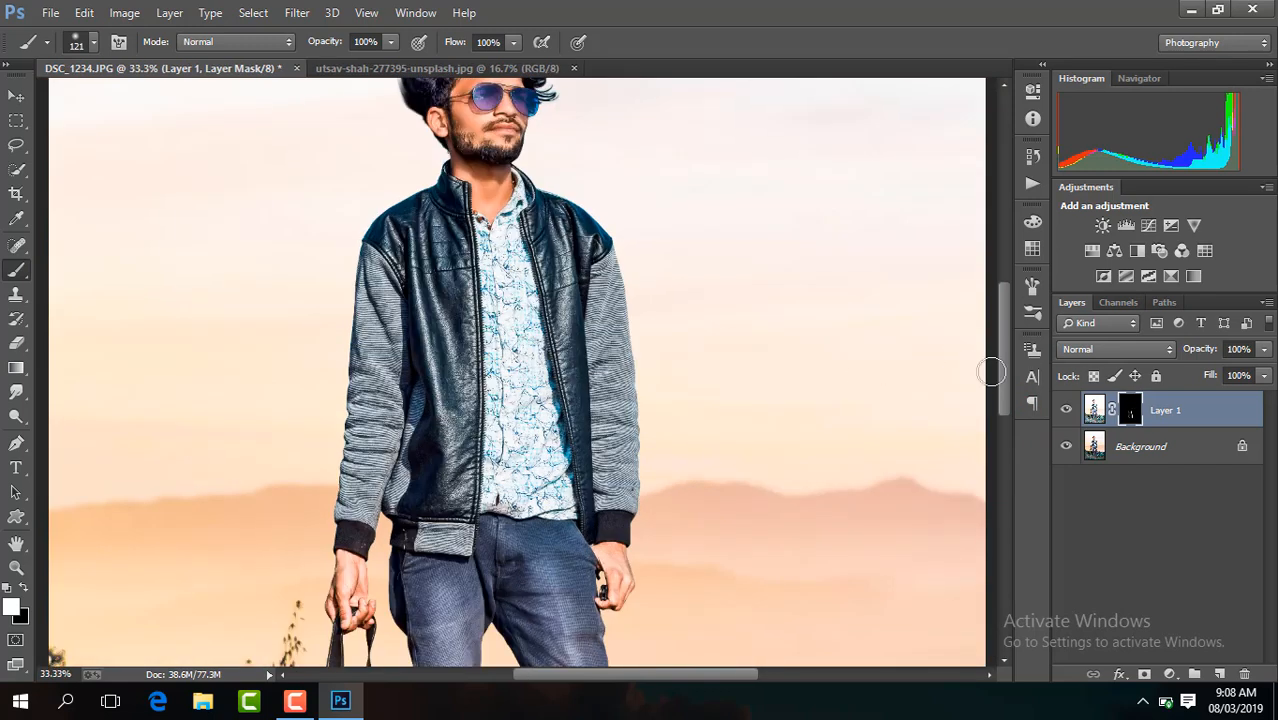
drag(1006, 390, 1009, 456)
key(ctrl+minus)
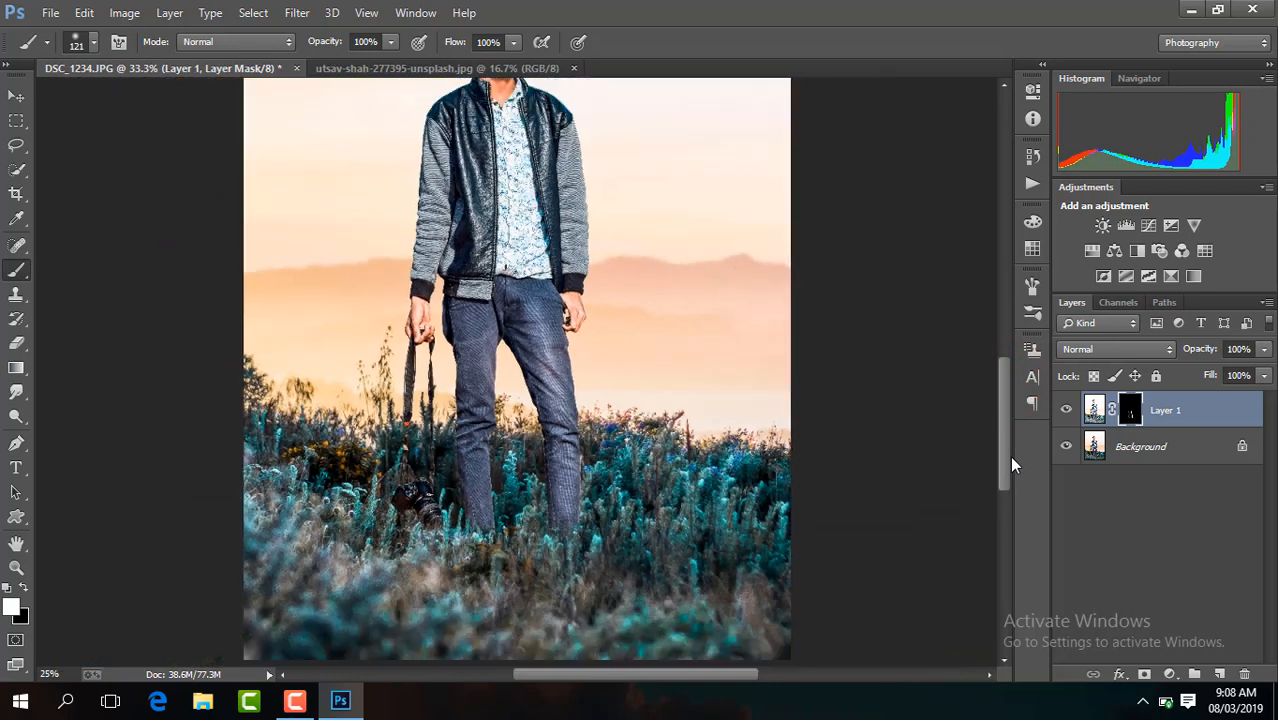
key(ctrl+minus)
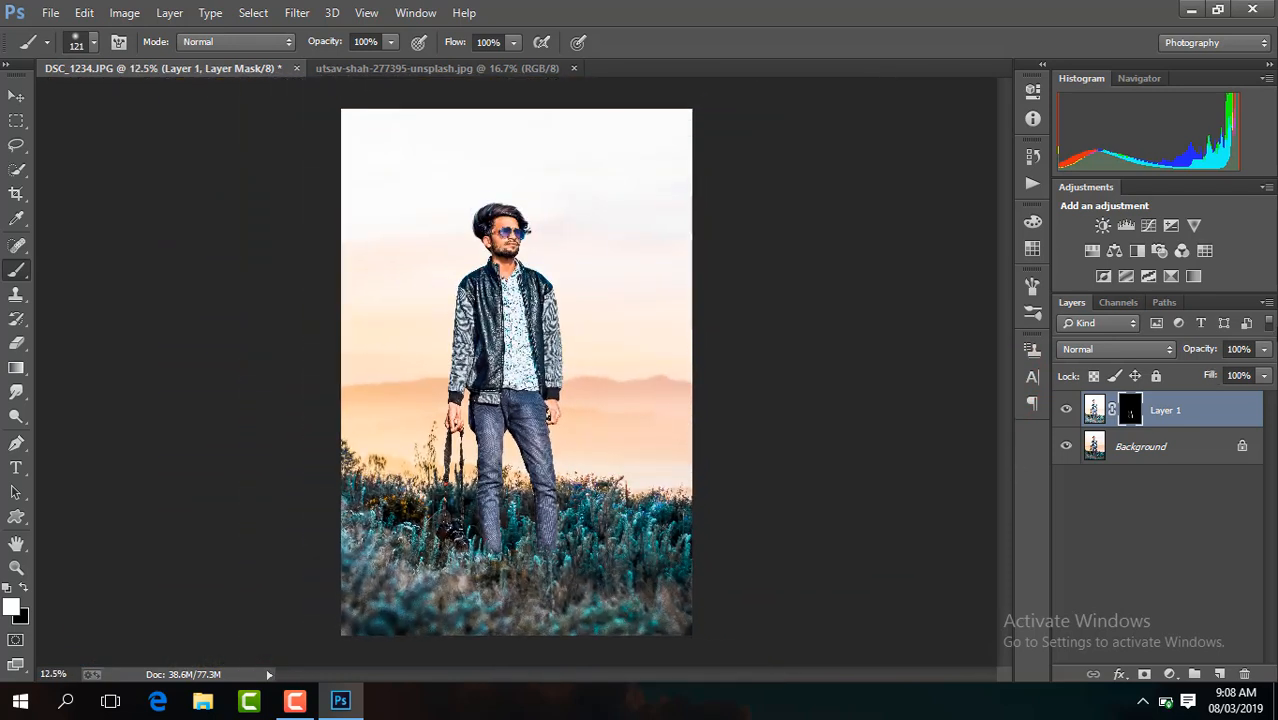
click(1265, 352)
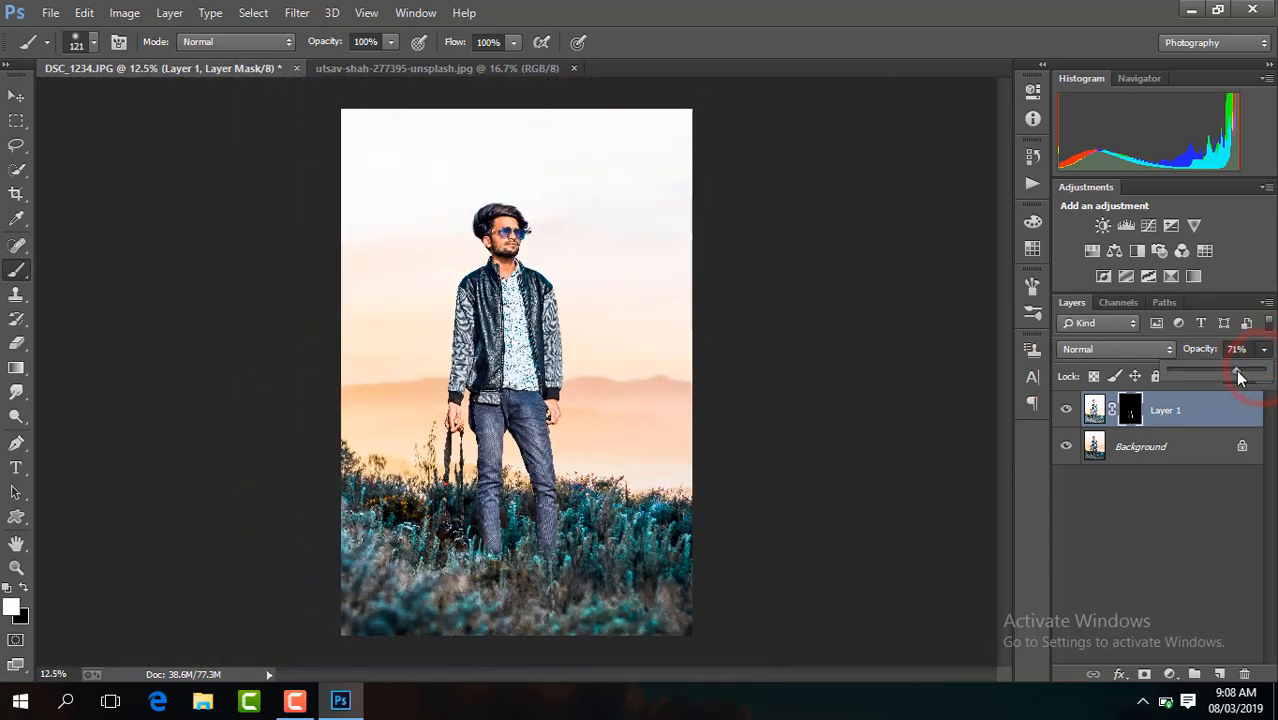
click(1066, 408)
click(1066, 408)
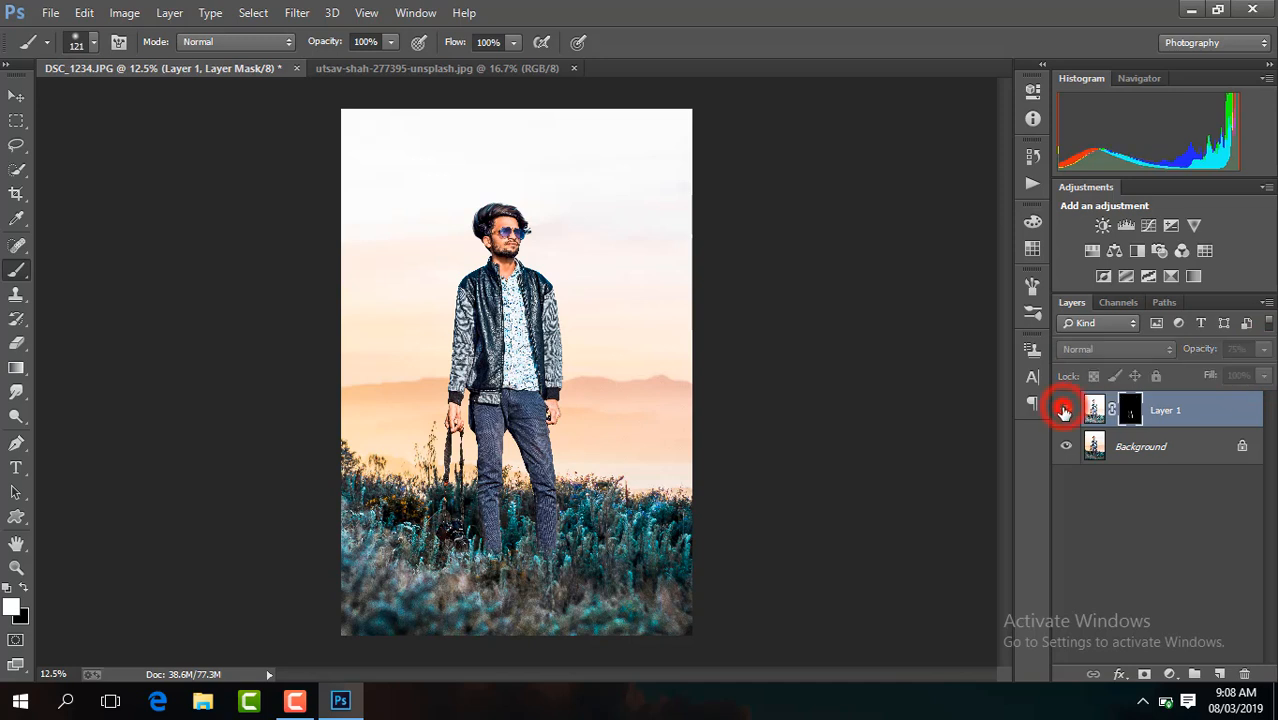
click(1066, 408)
Flatten the image into a single Background layer and duplicate it as a new layer
key(ctrl+plus)
key(ctrl+plus)
key(ctrl+plus)
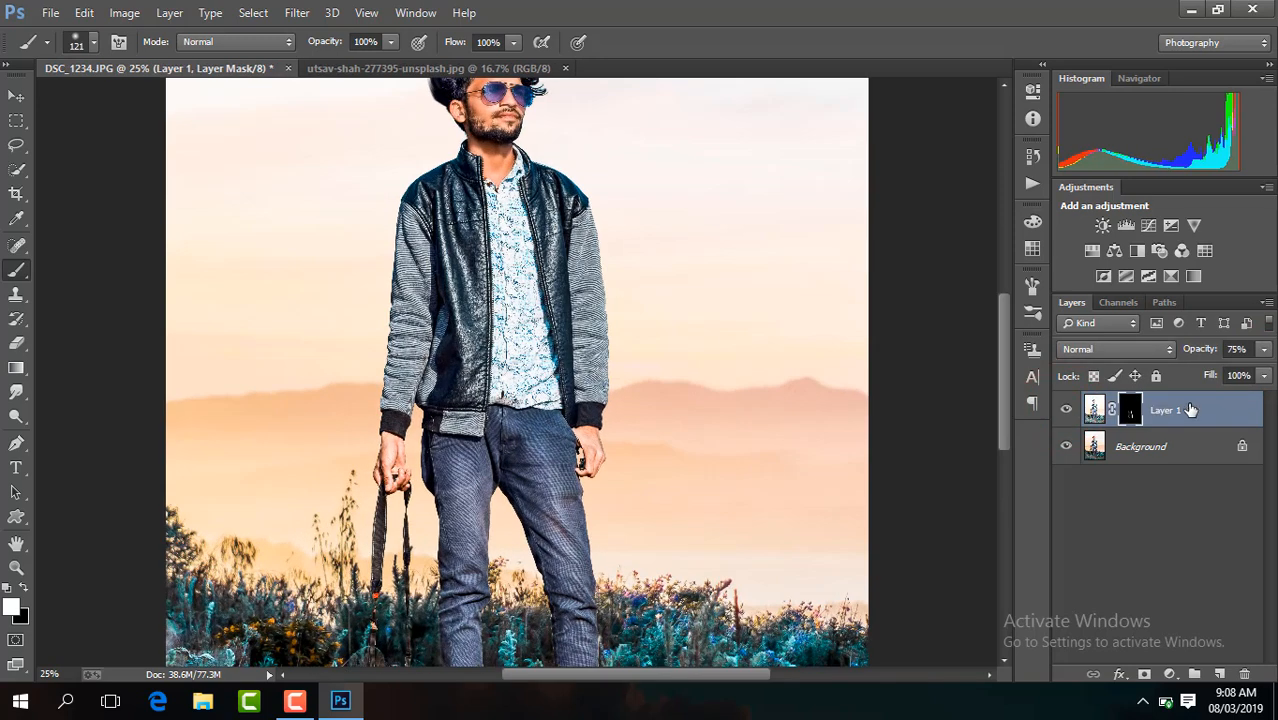
right_click(1190, 410)
click(863, 553)
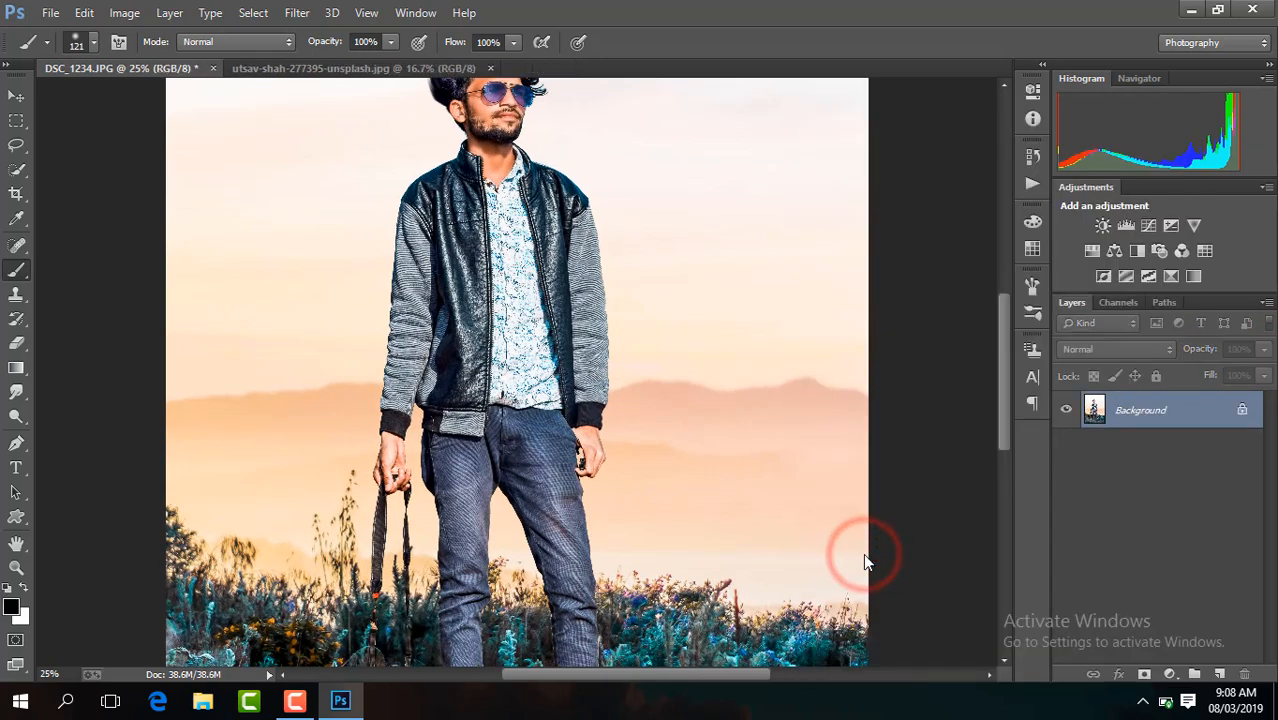
key(ctrl+minus)
key(ctrl+minus)
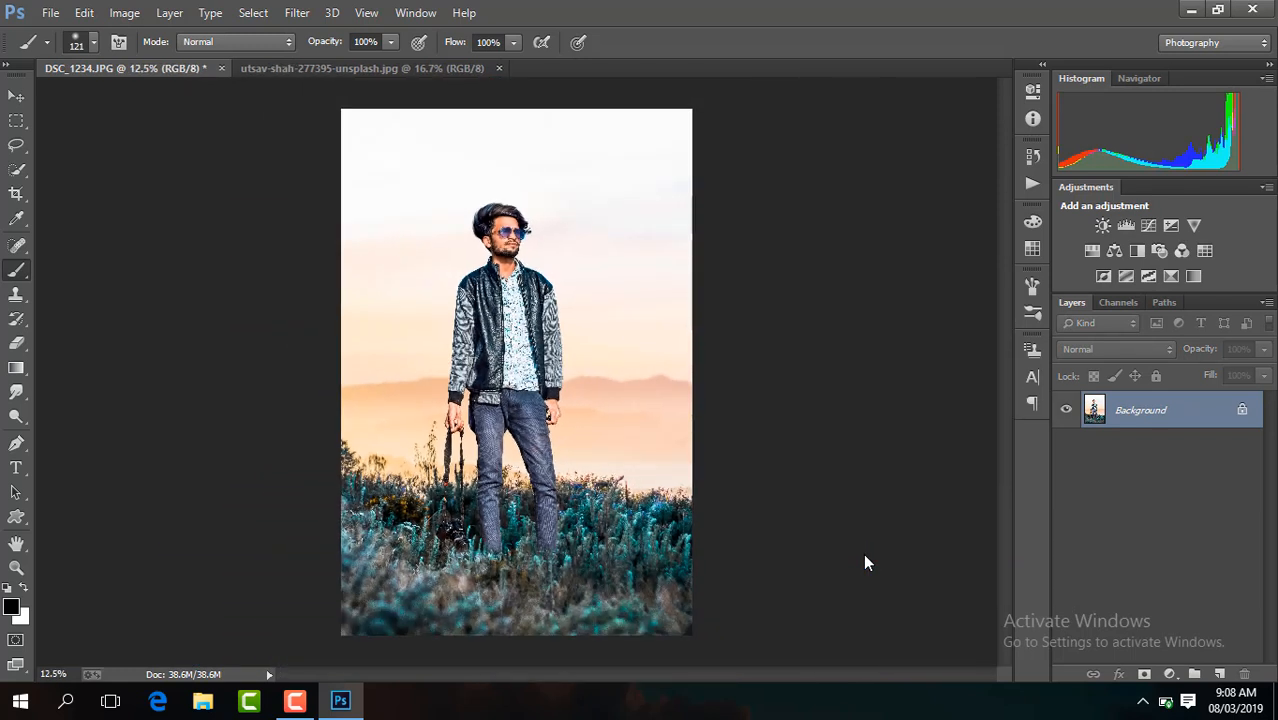
key(ctrl+j)
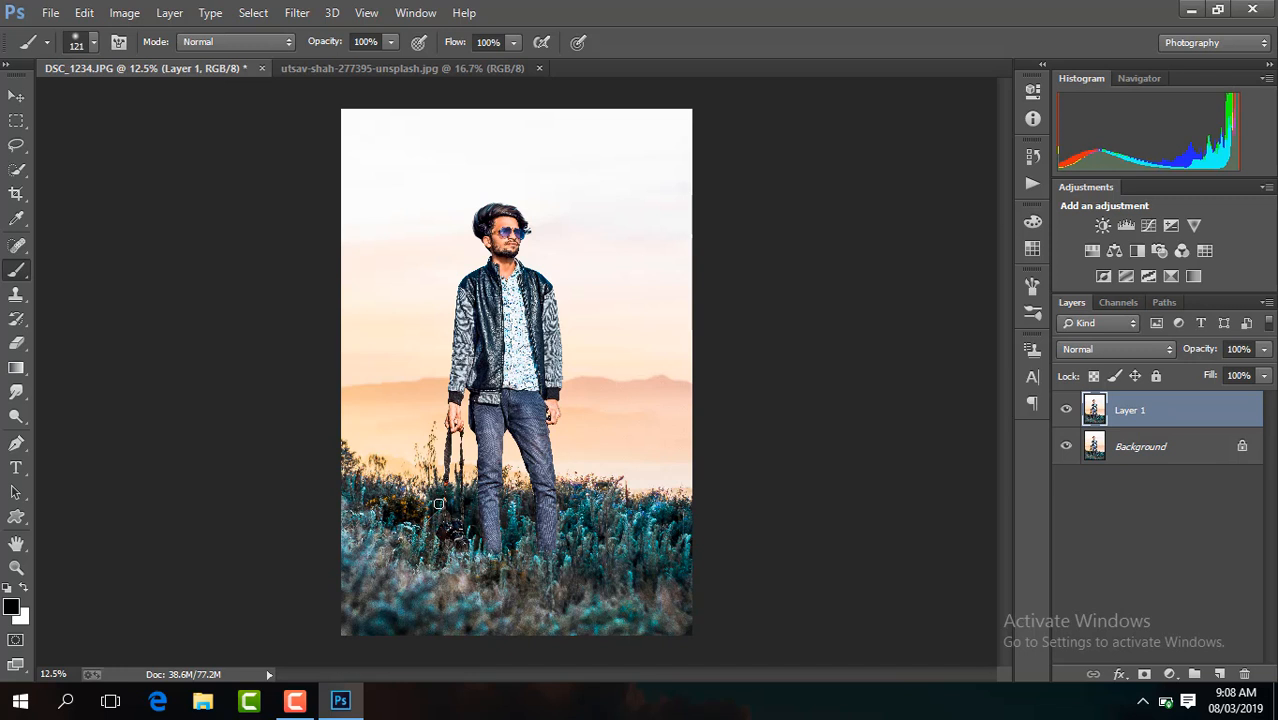
click(300, 703)
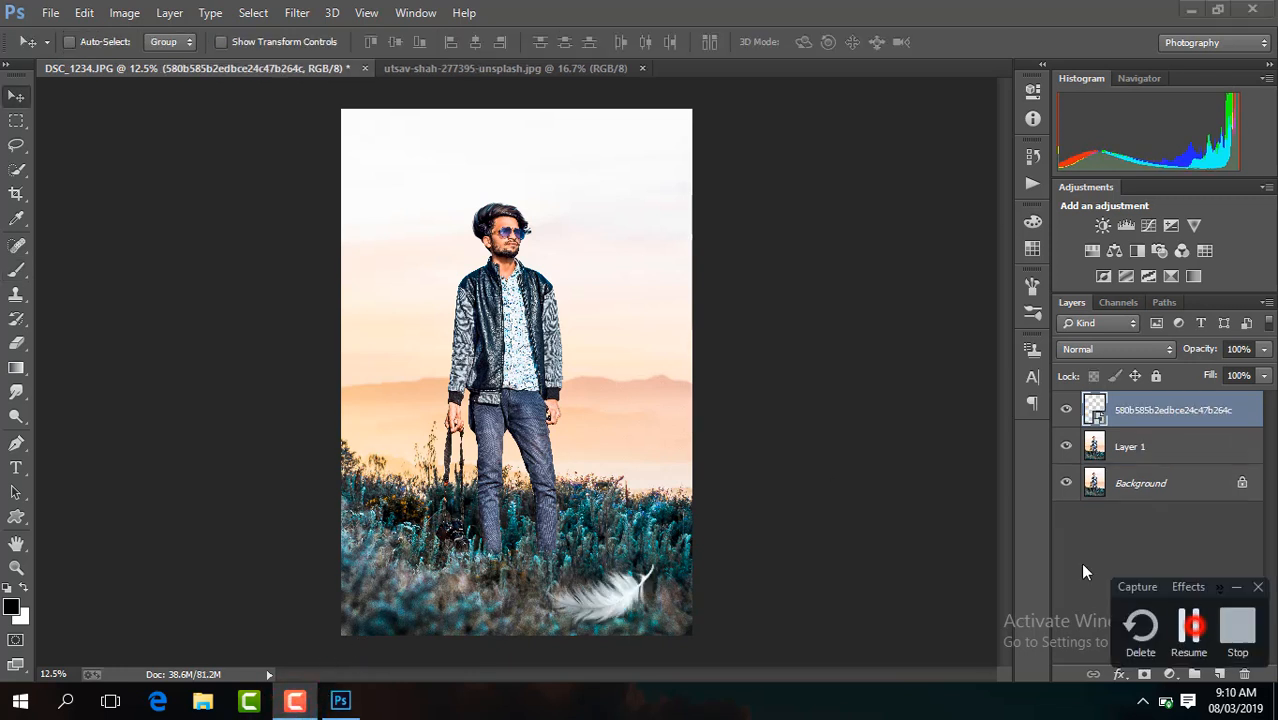
Check the placed feather by toggling its layer, then duplicate it and move the copy beside the man's arm
click(1066, 410)
click(1066, 410)
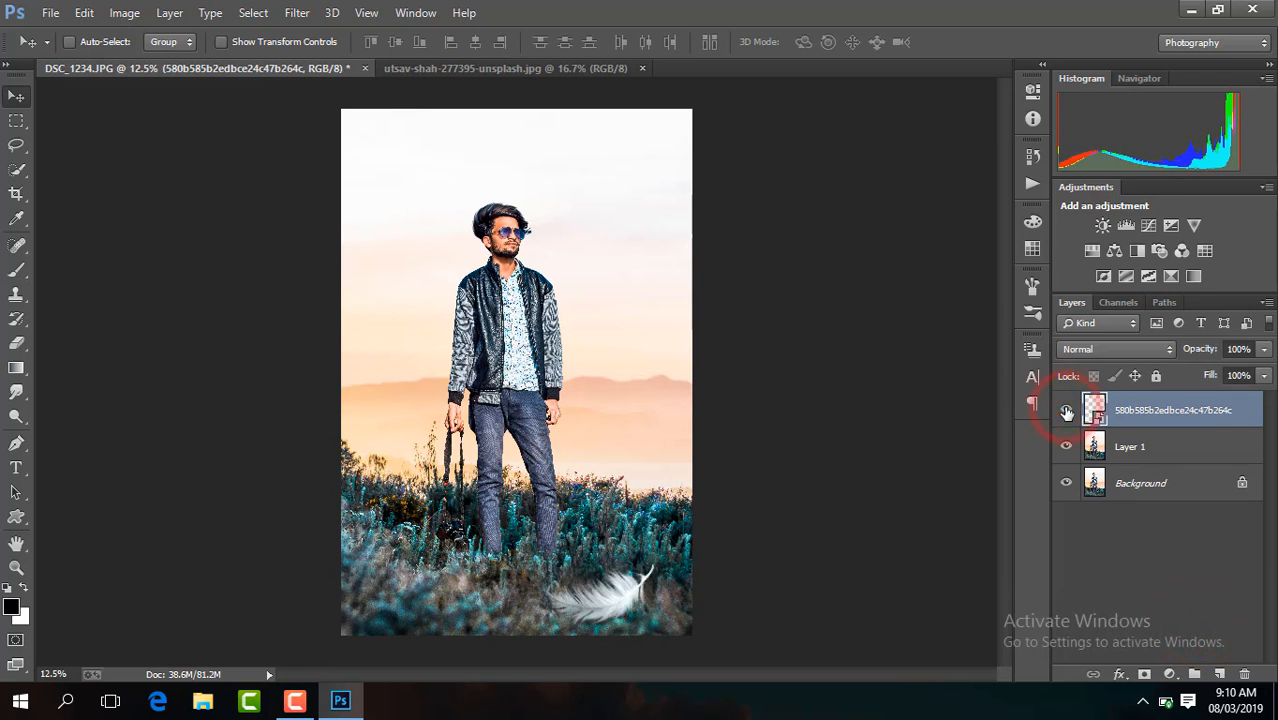
key(ctrl+j)
drag(633, 578, 450, 333)
Scale the feather copy beside the arm to about 21% and rotate it about 84°
click(268, 42)
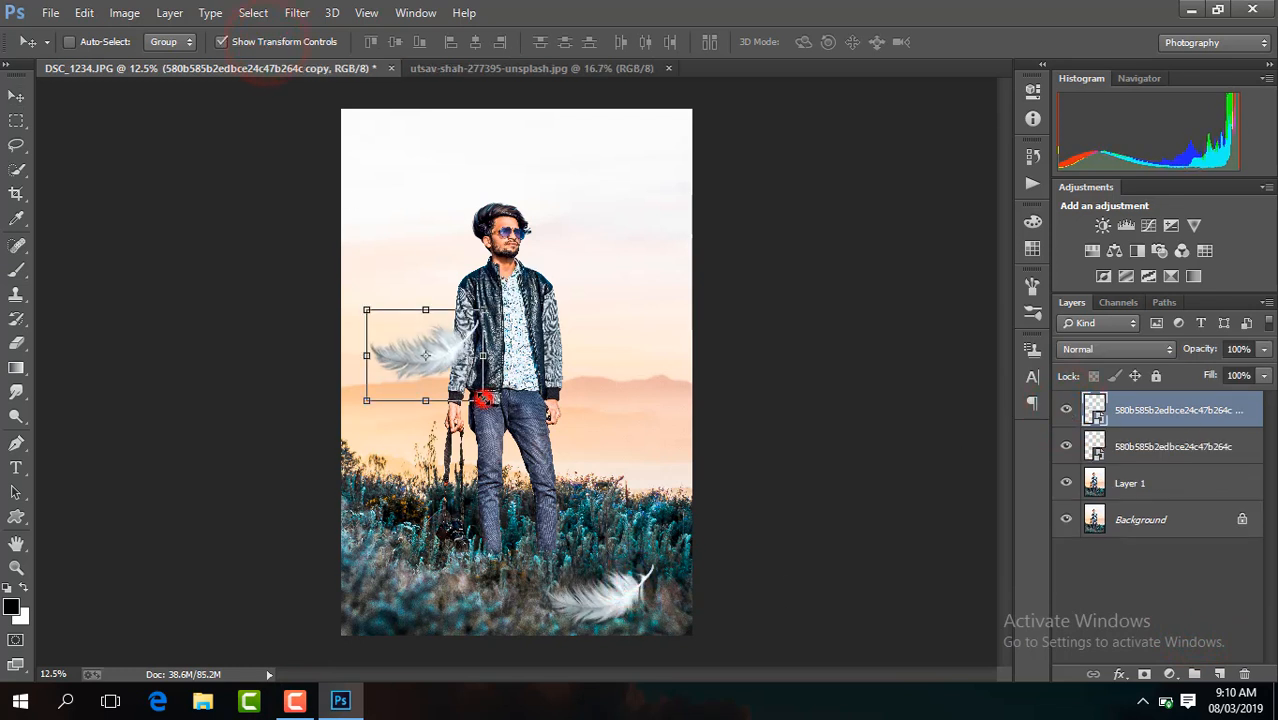
drag(468, 392, 484, 398)
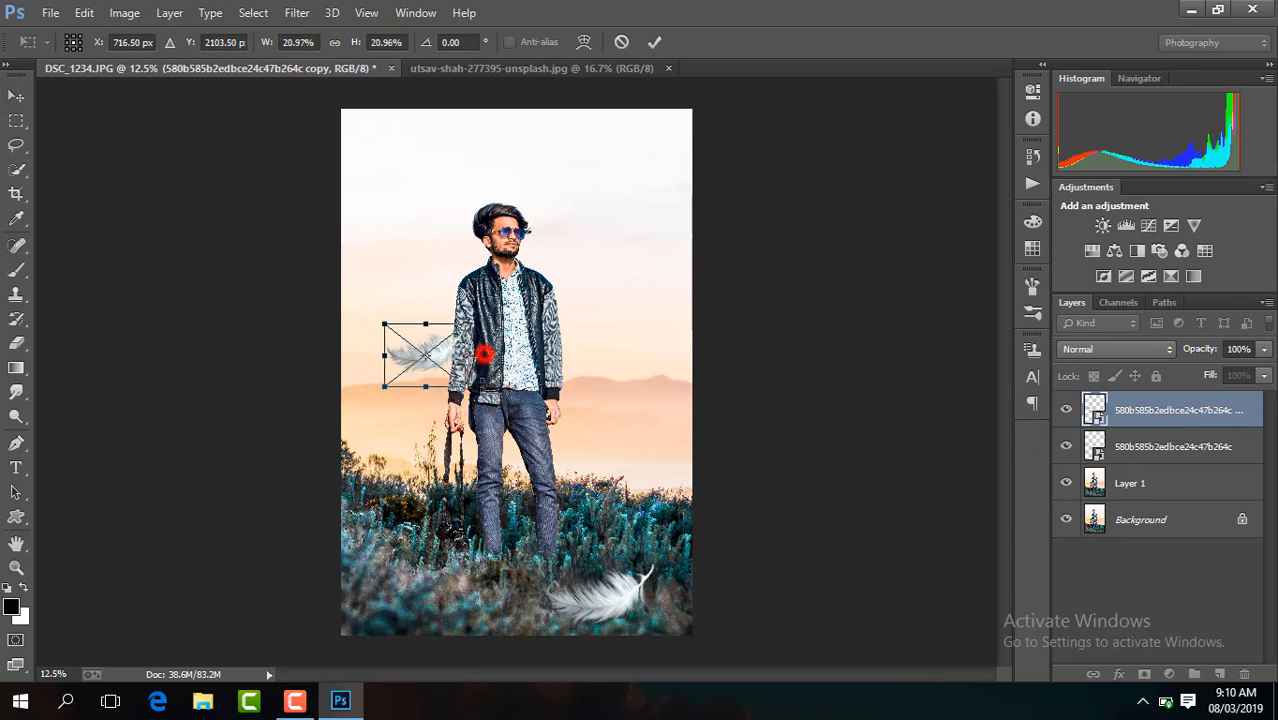
drag(484, 352, 440, 445)
key(Return)
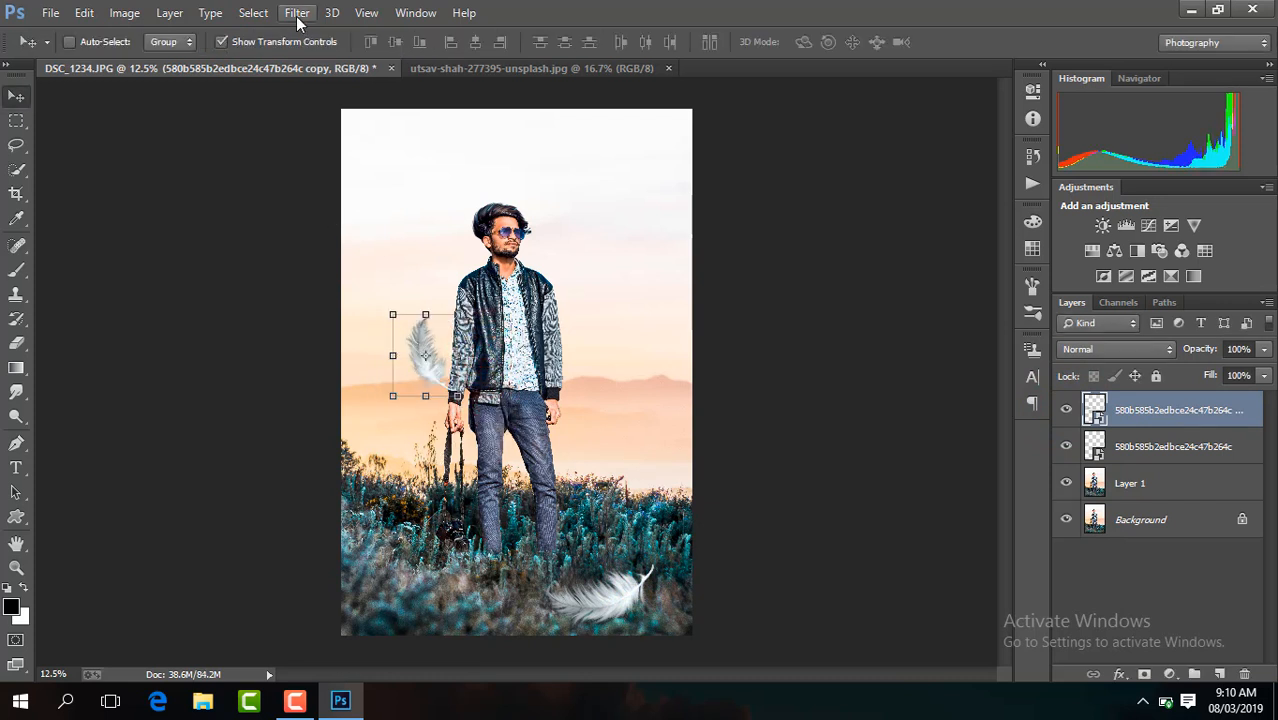
click(303, 44)
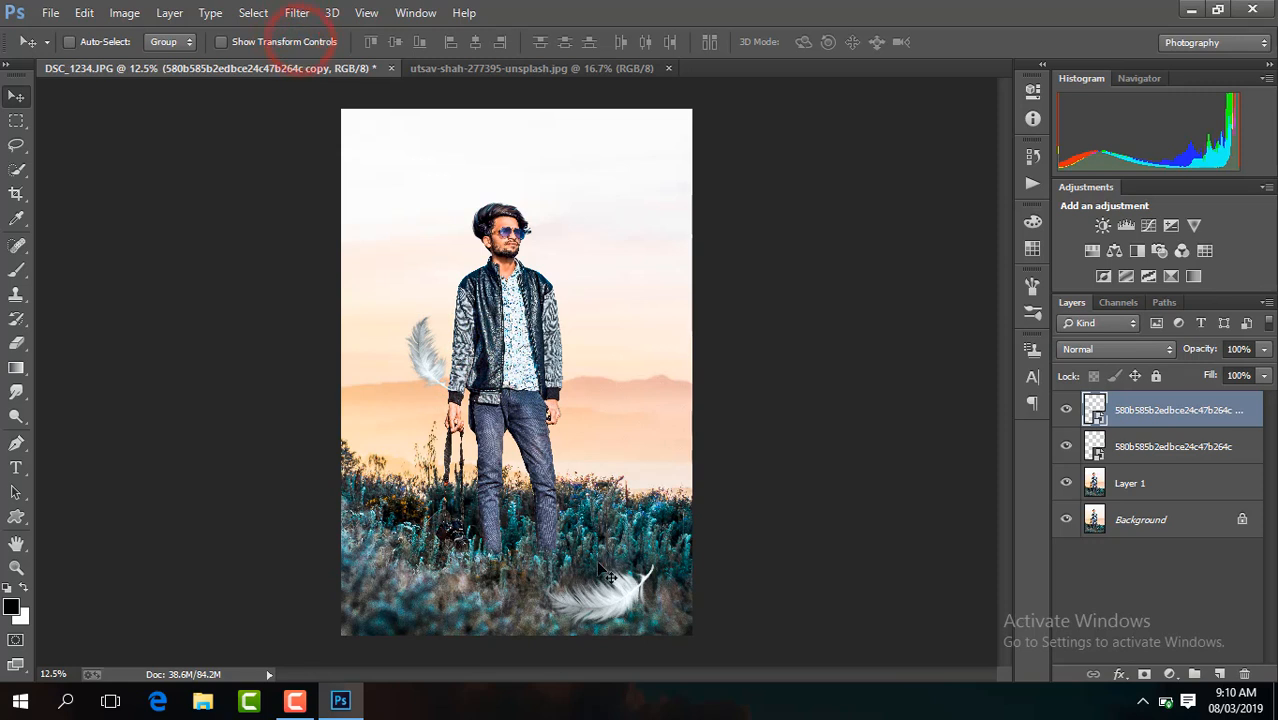
Apply a stronger Gaussian Blur to the original feather lying in the foreground grass
click(1228, 450)
click(299, 14)
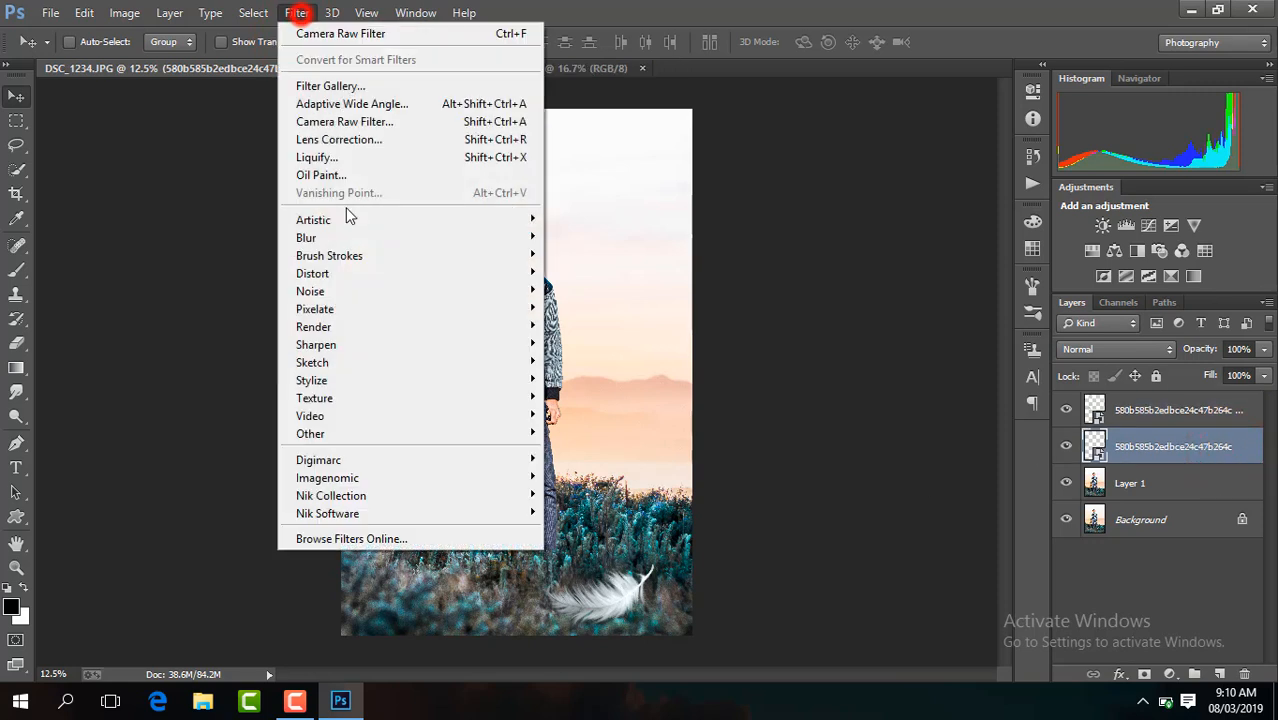
mouse_move(366, 245)
click(648, 365)
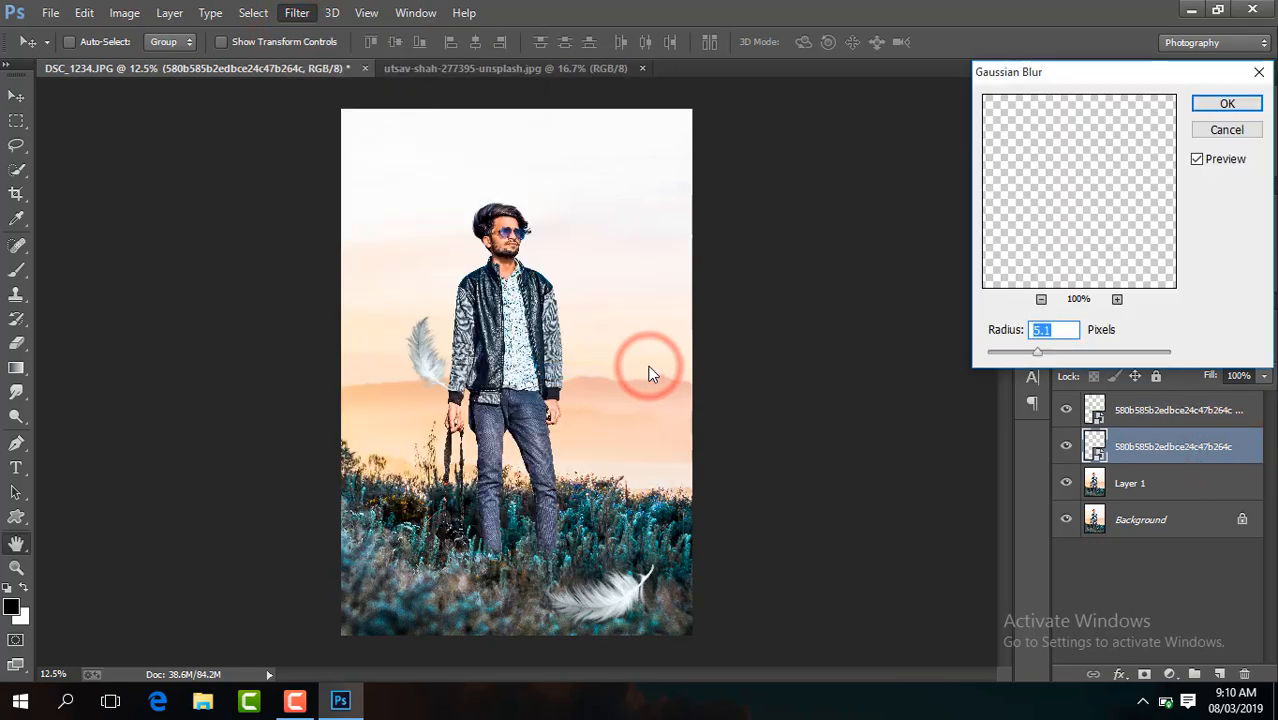
mouse_move(1049, 362)
mouse_down()
mouse_move(1050, 348)
mouse_move(1071, 356)
mouse_move(1060, 360)
mouse_up()
click(1227, 102)
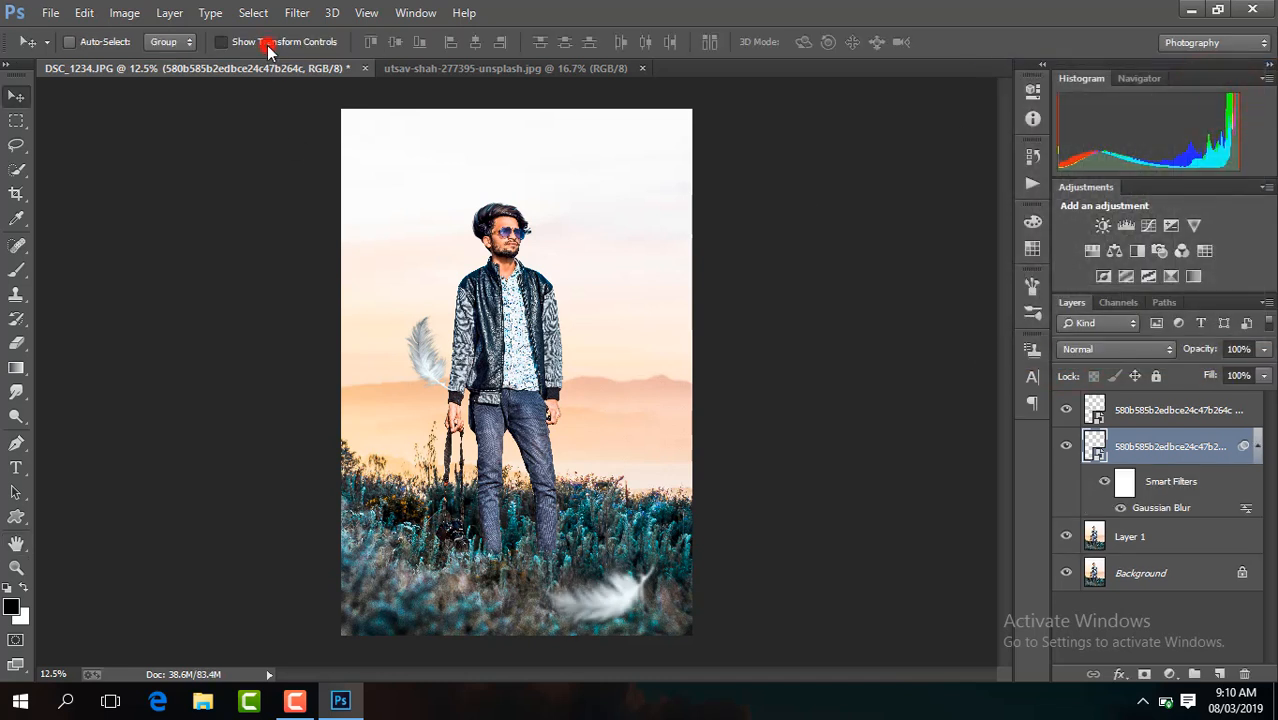
Enlarge the blurred foreground feather and move it toward the photo's nearest side edge
click(268, 45)
click(654, 551)
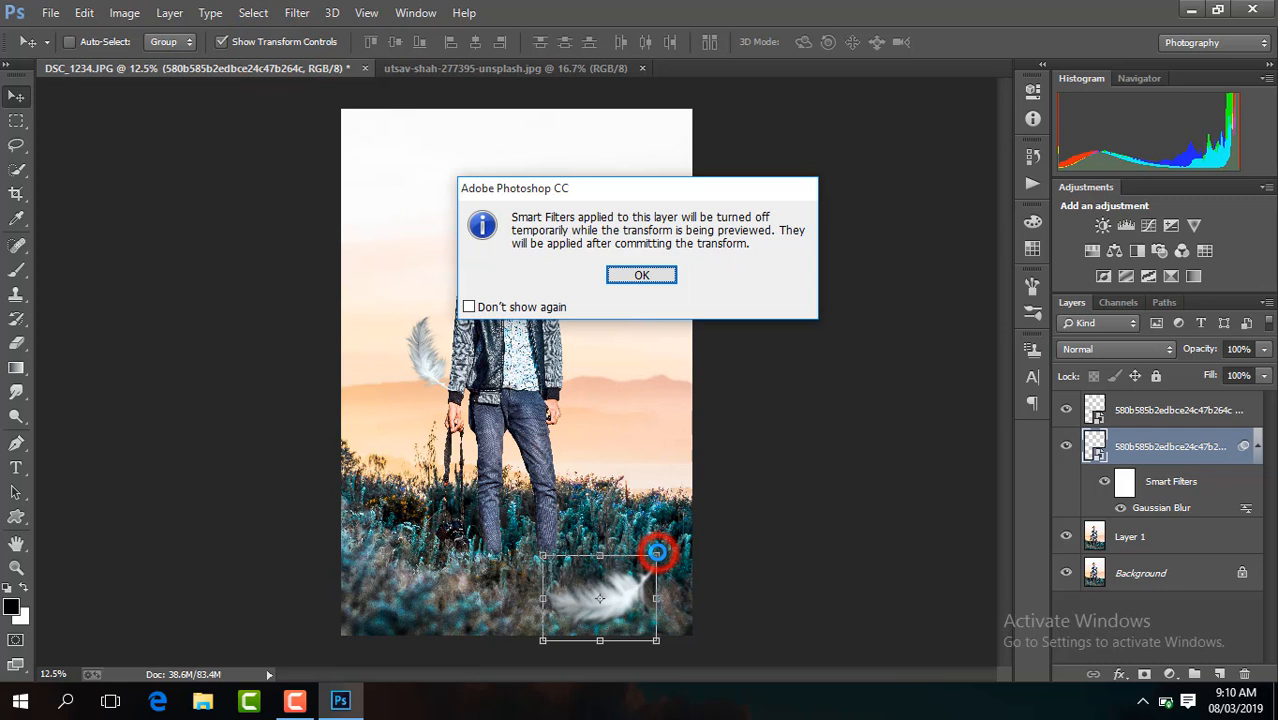
click(648, 273)
drag(658, 553, 675, 541)
key(Return)
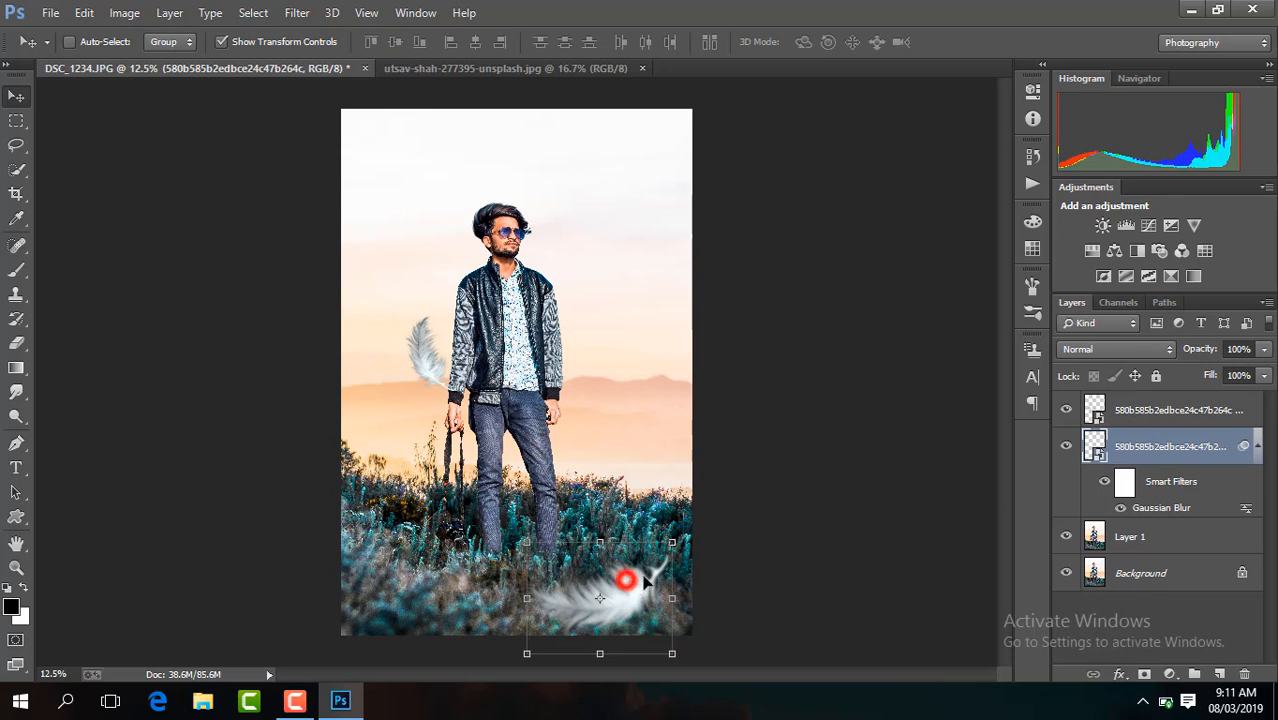
drag(645, 582, 664, 579)
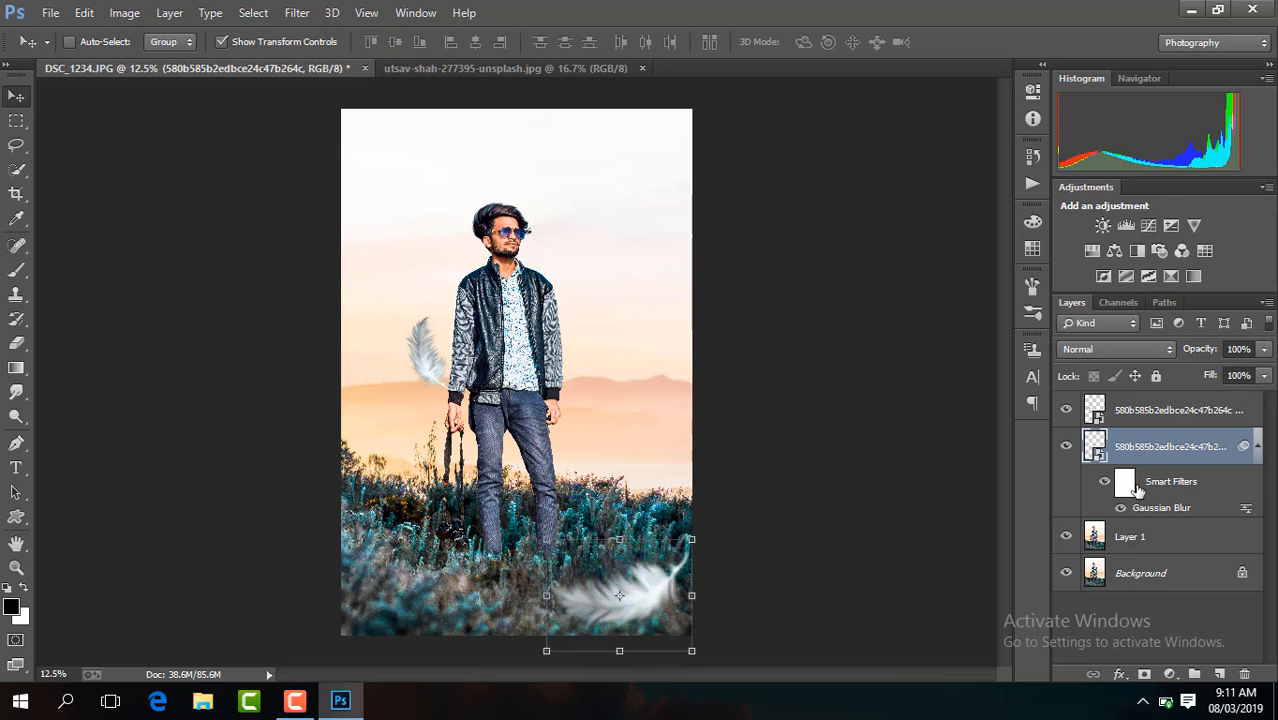
Duplicate the sharp feather beside the arm and move the new copy to the grass line beside the legs
click(1175, 410)
key(ctrl+j)
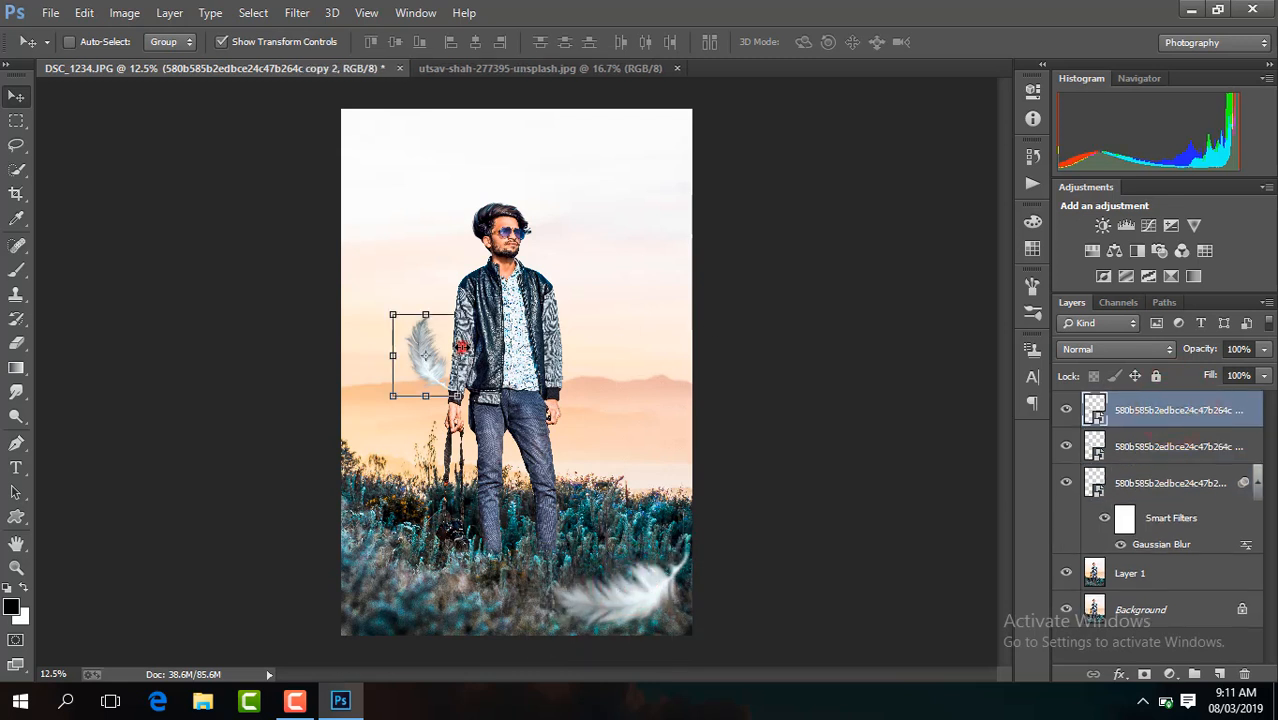
drag(462, 347, 594, 398)
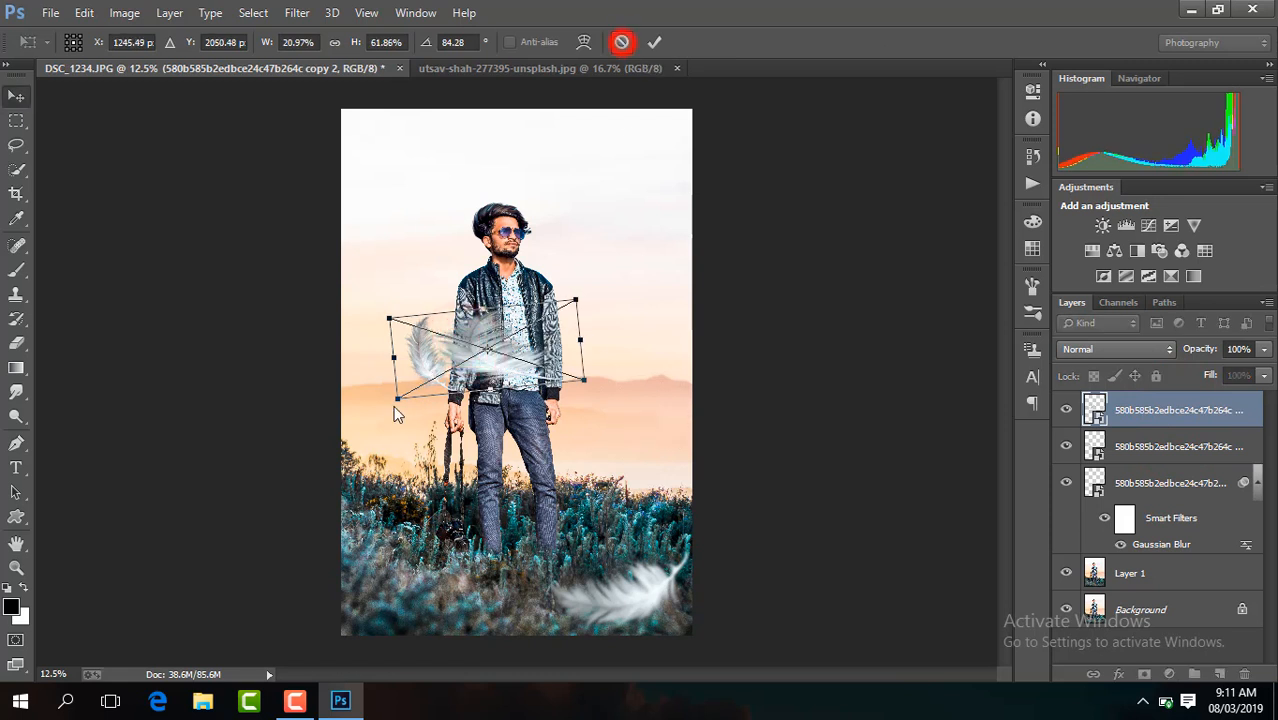
click(621, 41)
drag(436, 343, 610, 466)
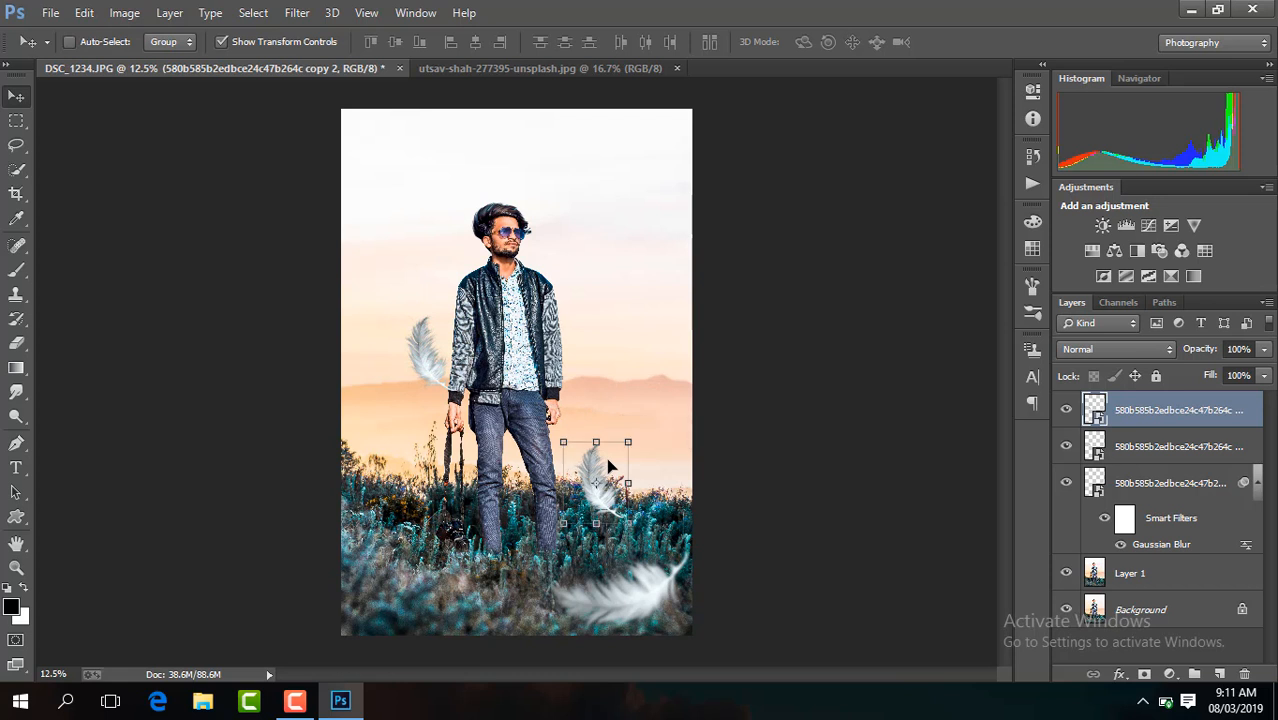
Scale the feather copy at the grass line to about 12.7% and rotate it to a different angle
drag(632, 526, 602, 497)
key(Return)
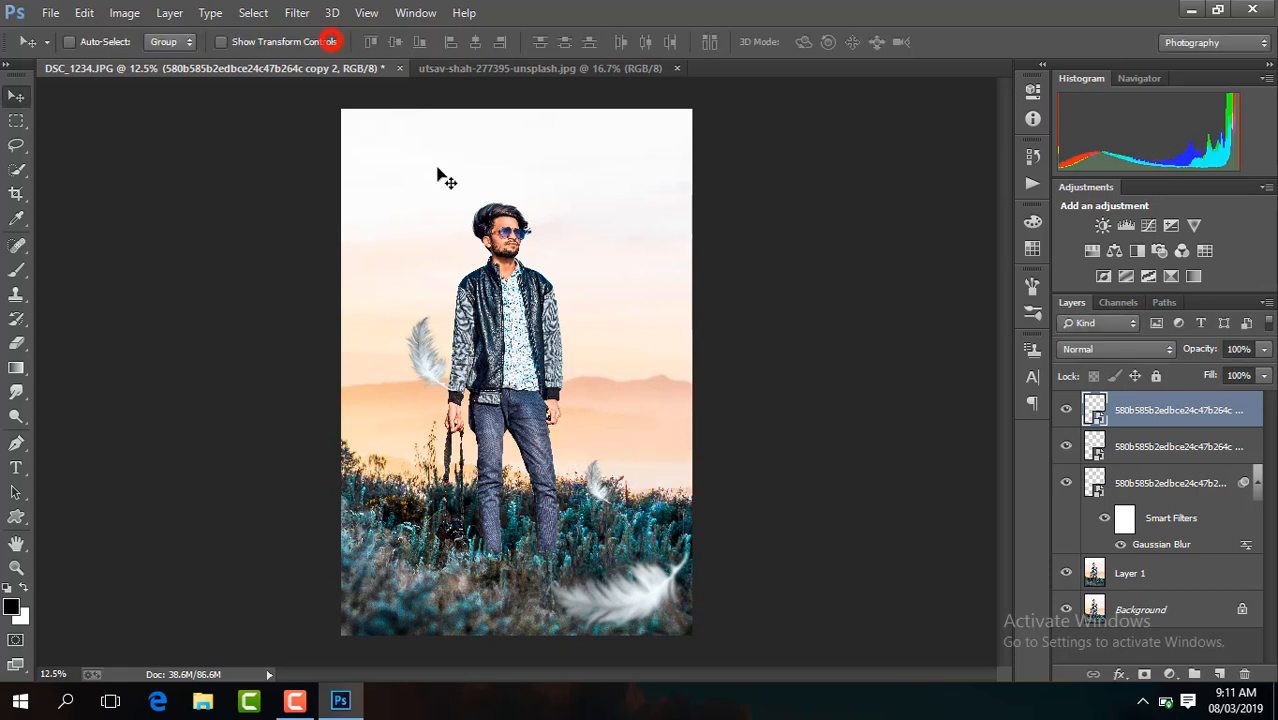
click(222, 42)
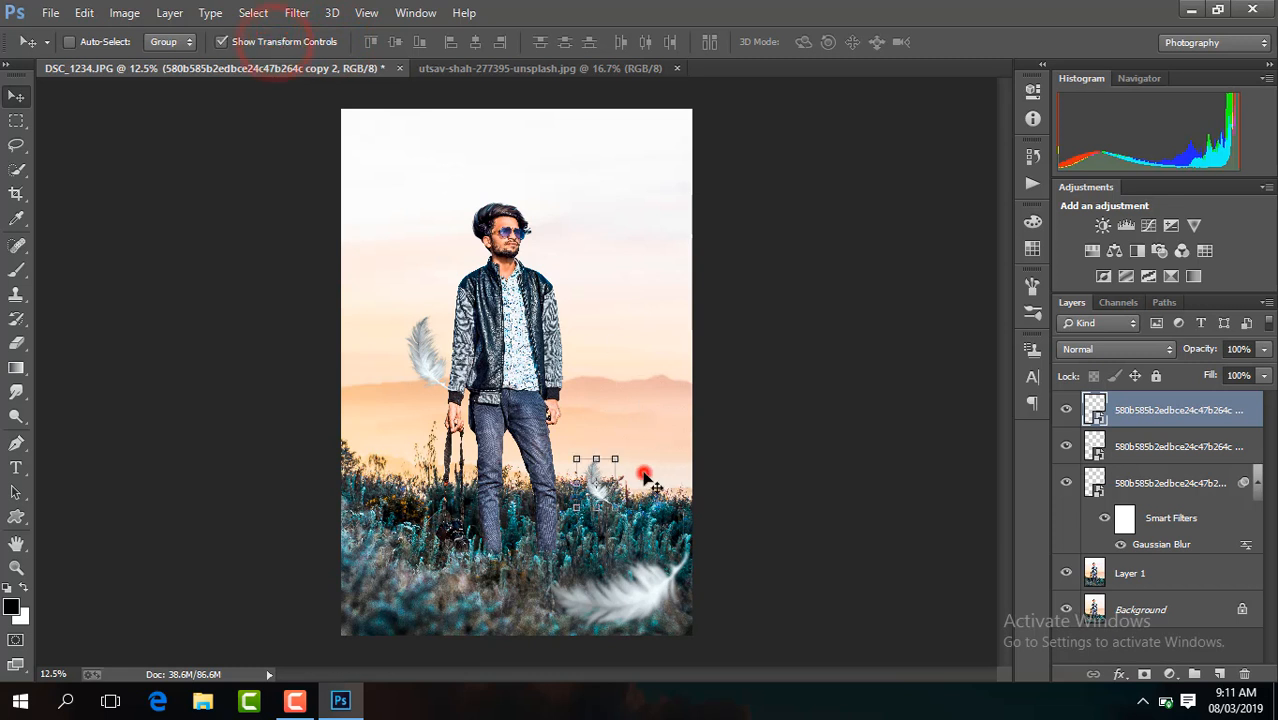
mouse_move(645, 479)
mouse_down()
mouse_move(625, 457)
mouse_move(630, 468)
mouse_up()
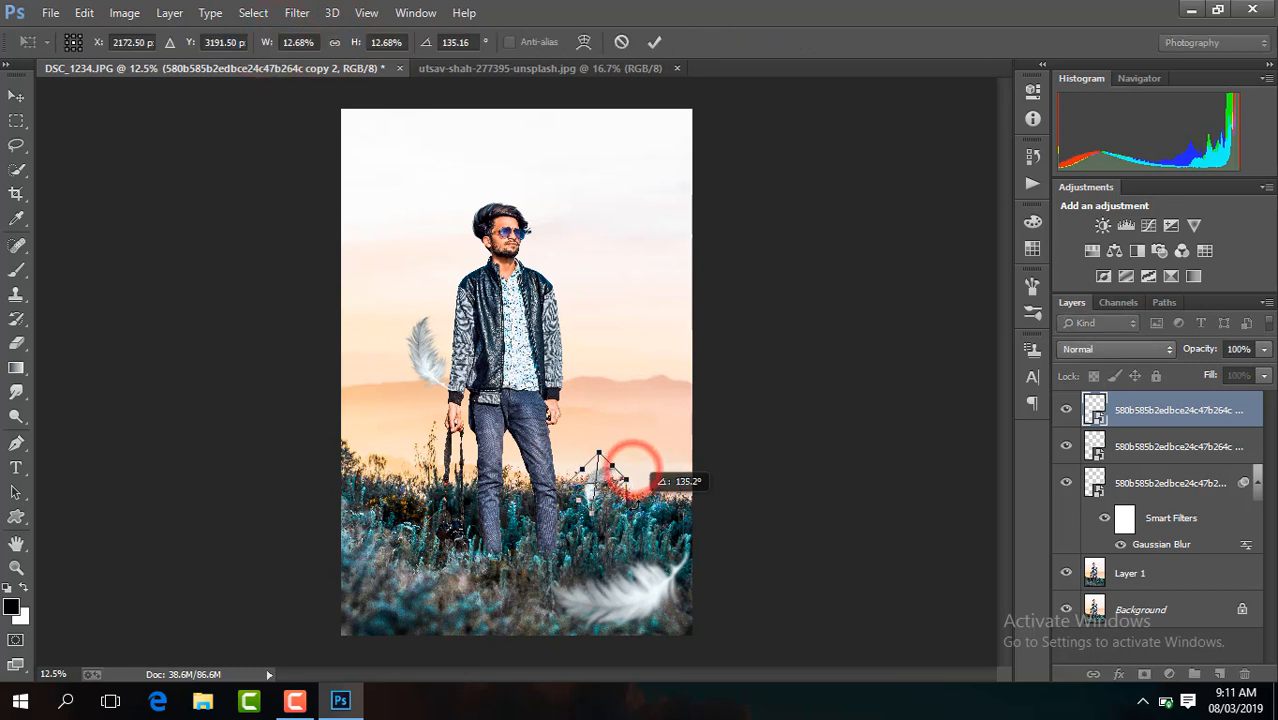
key(Return)
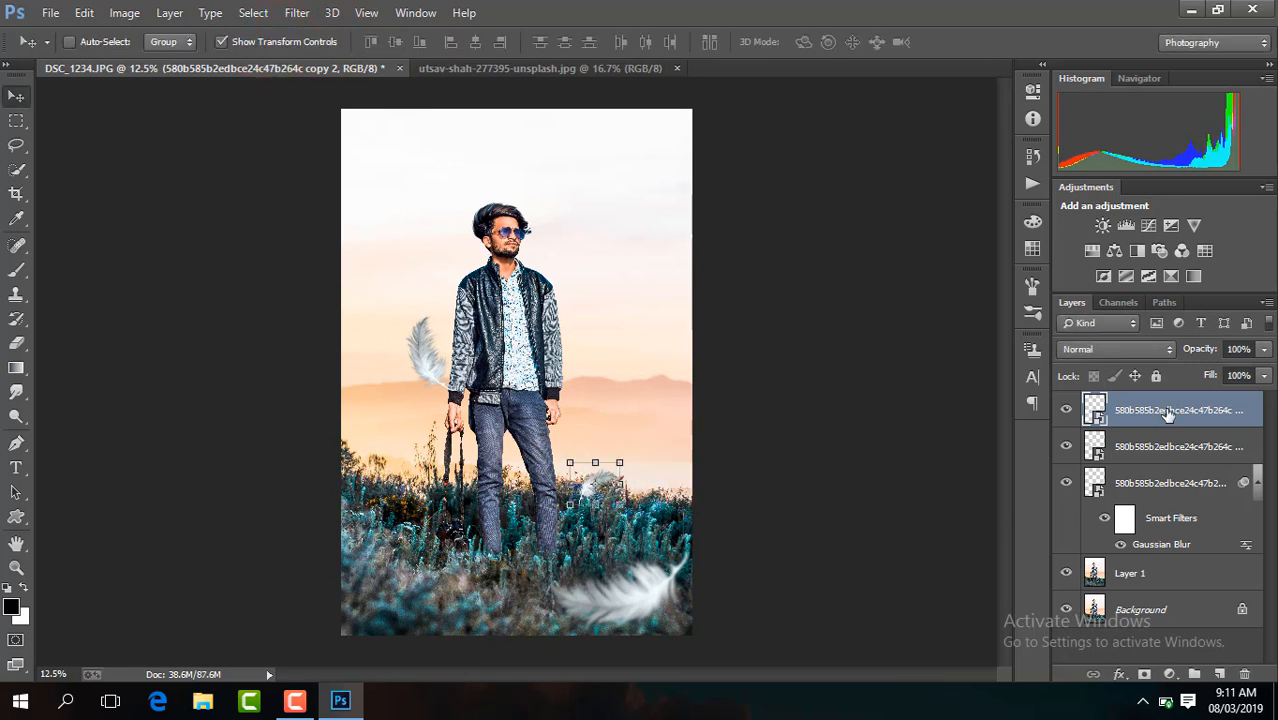
Scale the feather beside the arm to about 17.2% and move it down into the grass near the photo's edge
click(1190, 444)
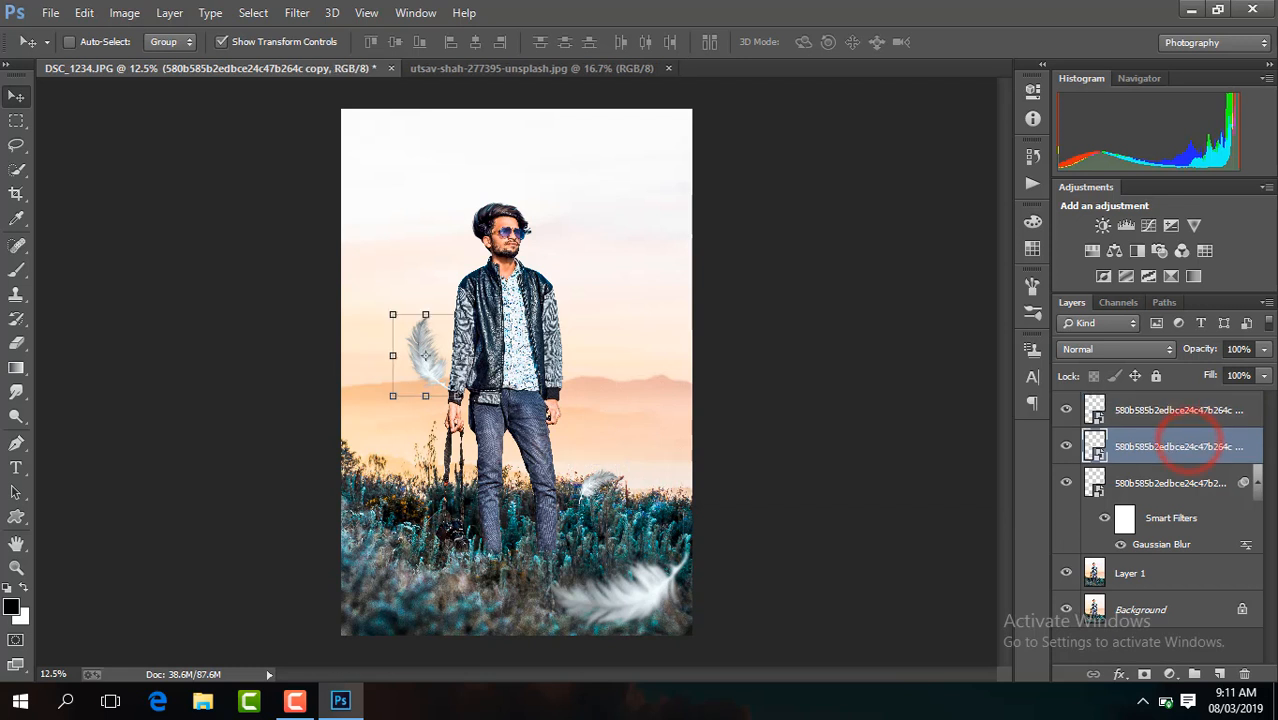
drag(450, 386, 430, 389)
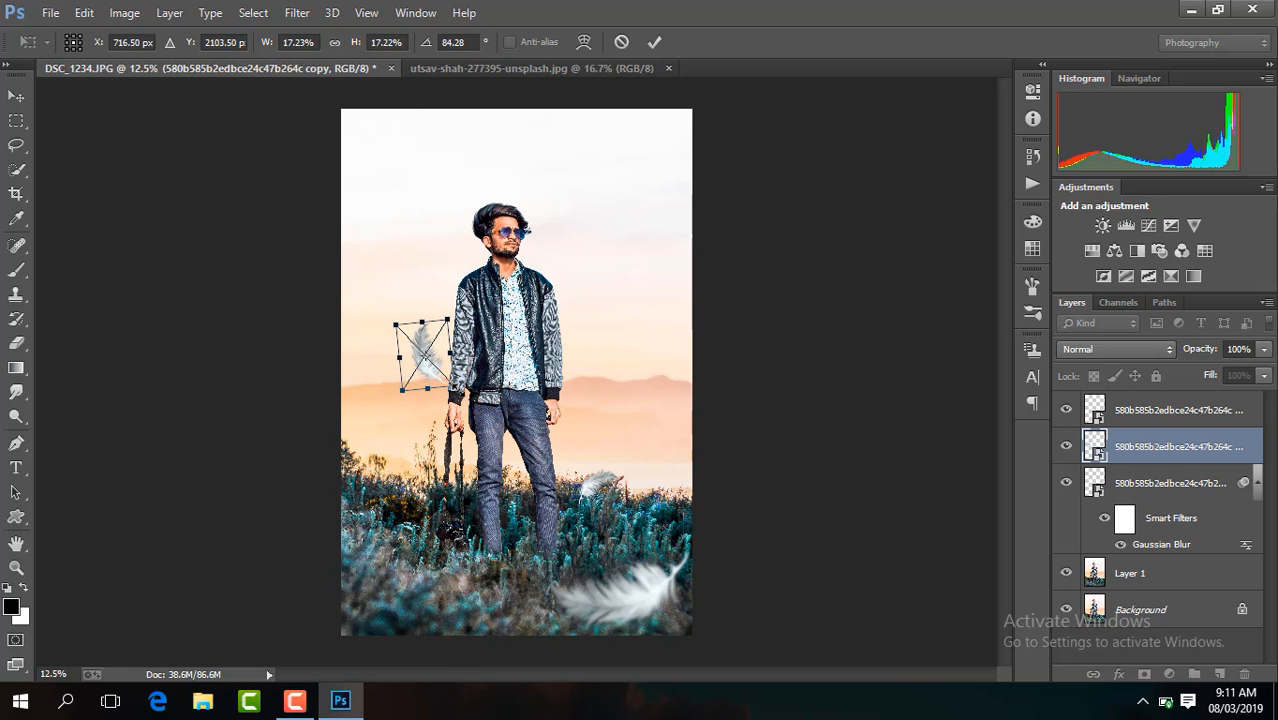
key(Return)
click(297, 45)
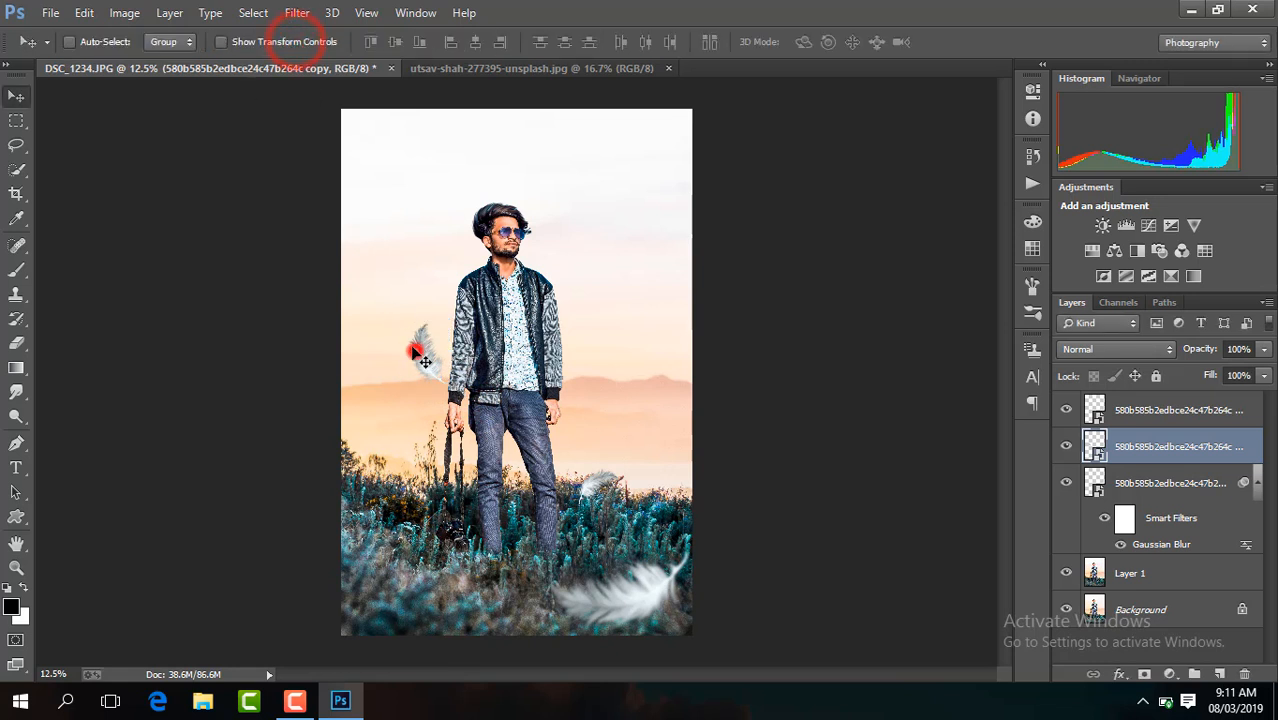
drag(424, 361, 368, 487)
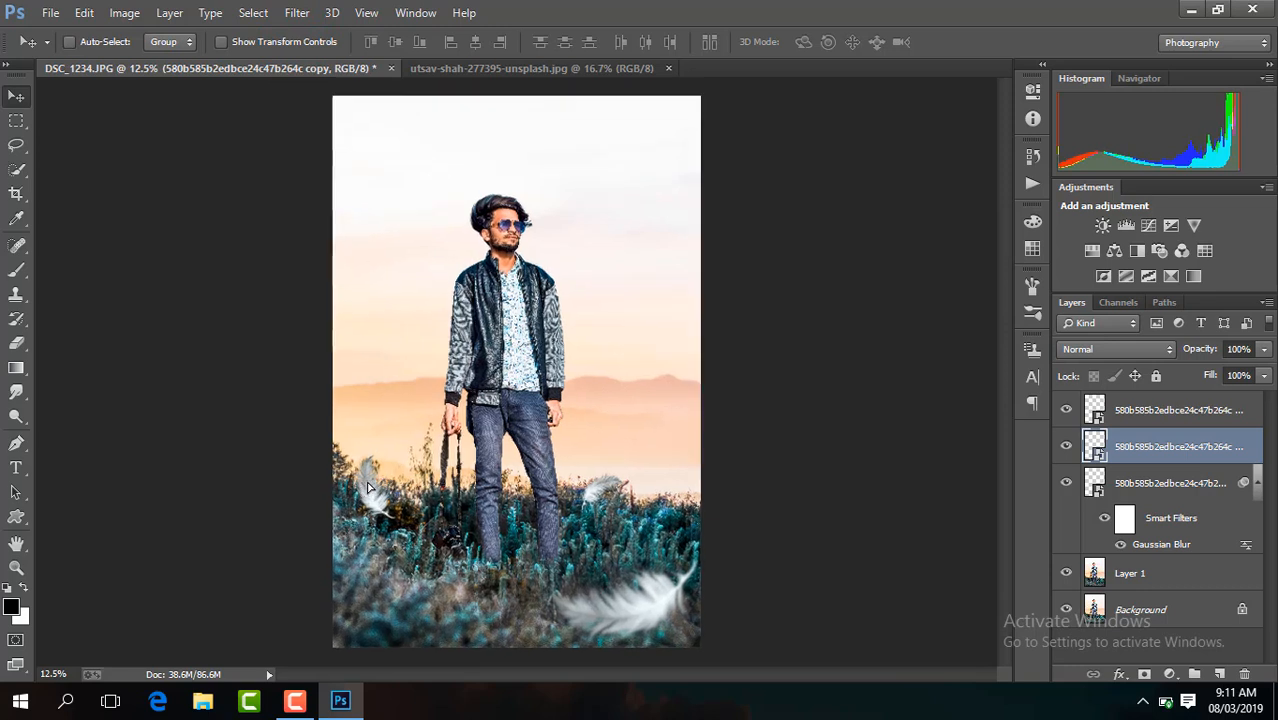
Reposition the feather near the photo's edge beside the camera strap, slightly inward and standing out of the grass line
key(ctrl+plus)
drag(1003, 393, 999, 441)
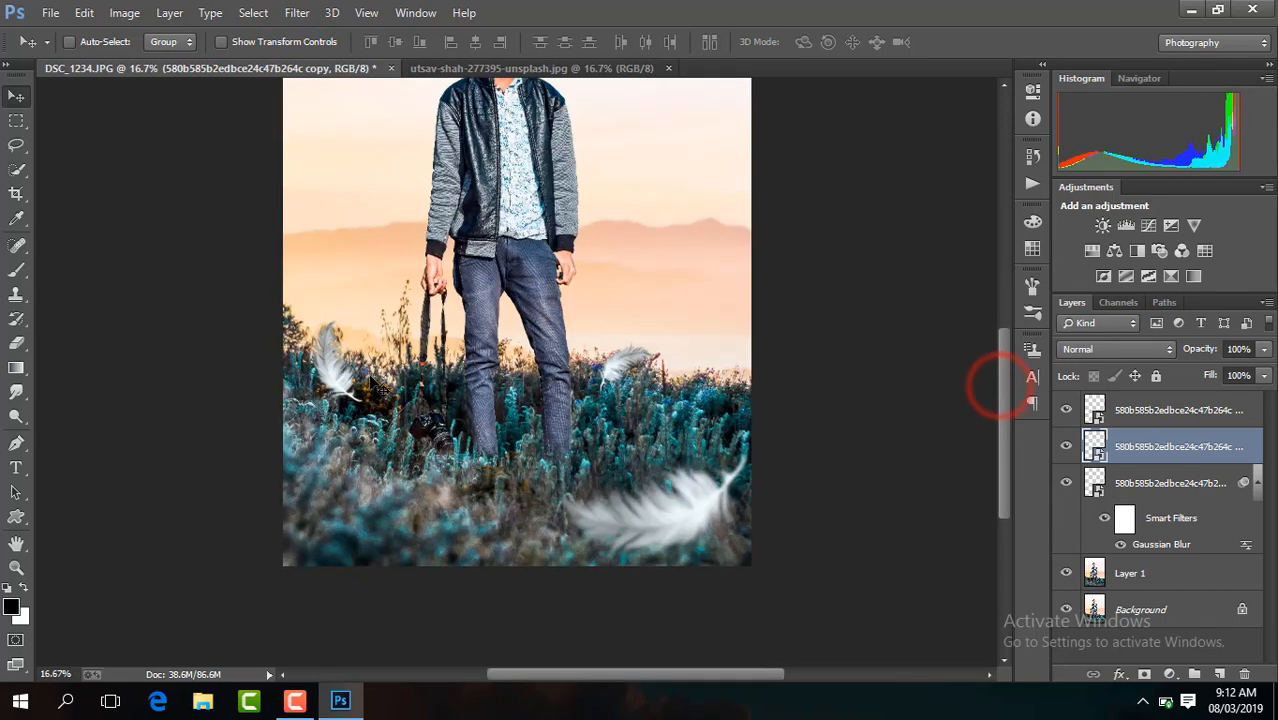
drag(370, 375, 383, 398)
key(ctrl+minus)
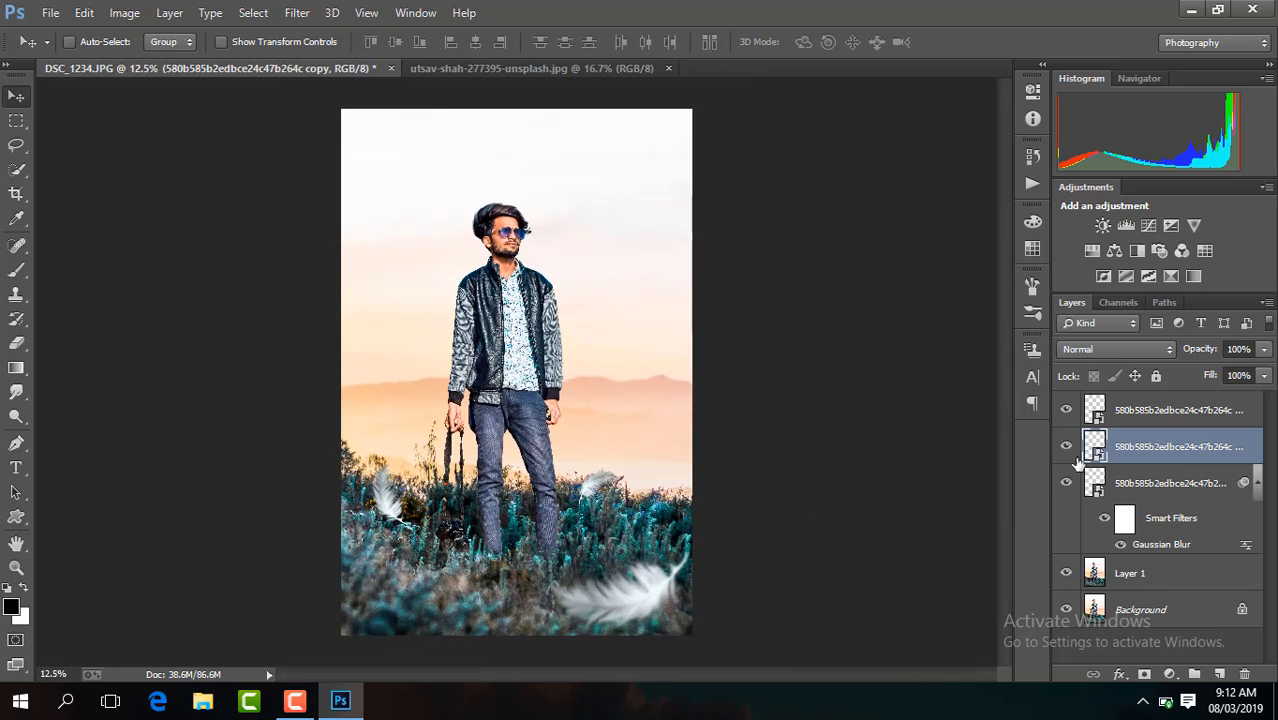
drag(399, 485, 402, 458)
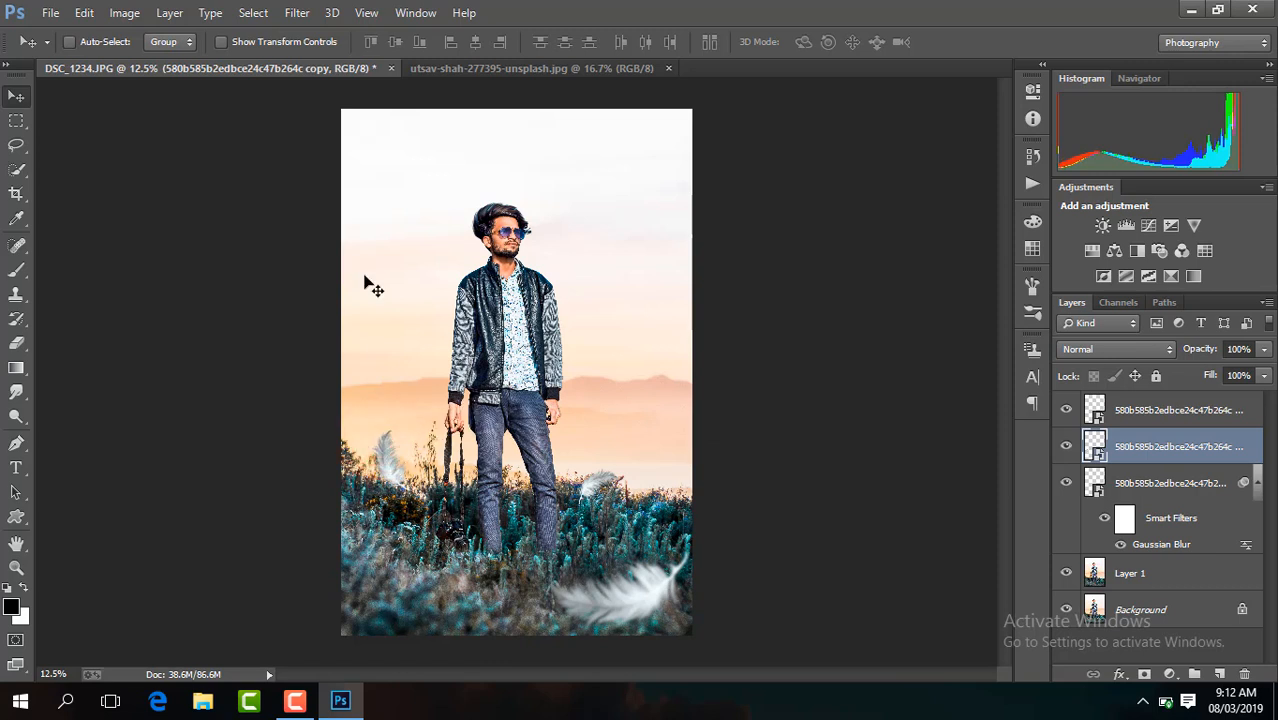
Flatten all layers into the background and duplicate the flattened background onto a new layer
right_click(1157, 455)
click(803, 556)
key(ctrl+minus)
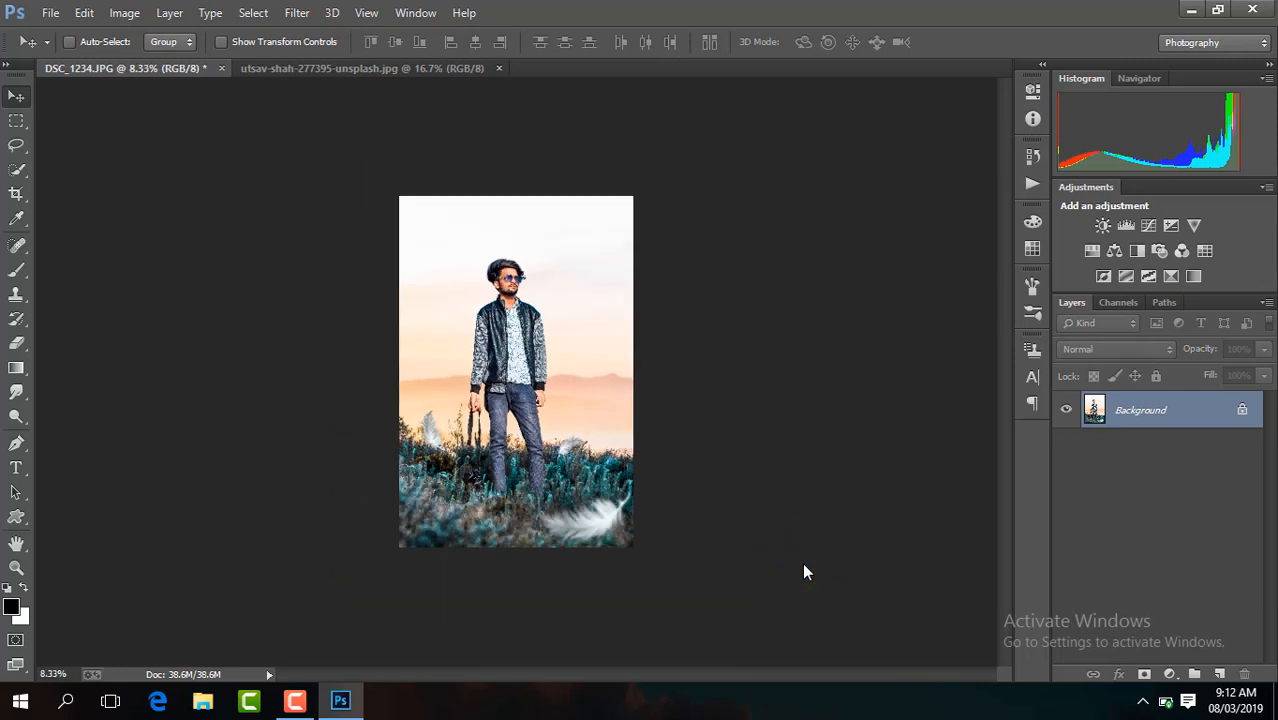
key(ctrl+j)
Examine the flattened composite up close around the jacket, face and hair, and as a whole image
key(ctrl+plus)
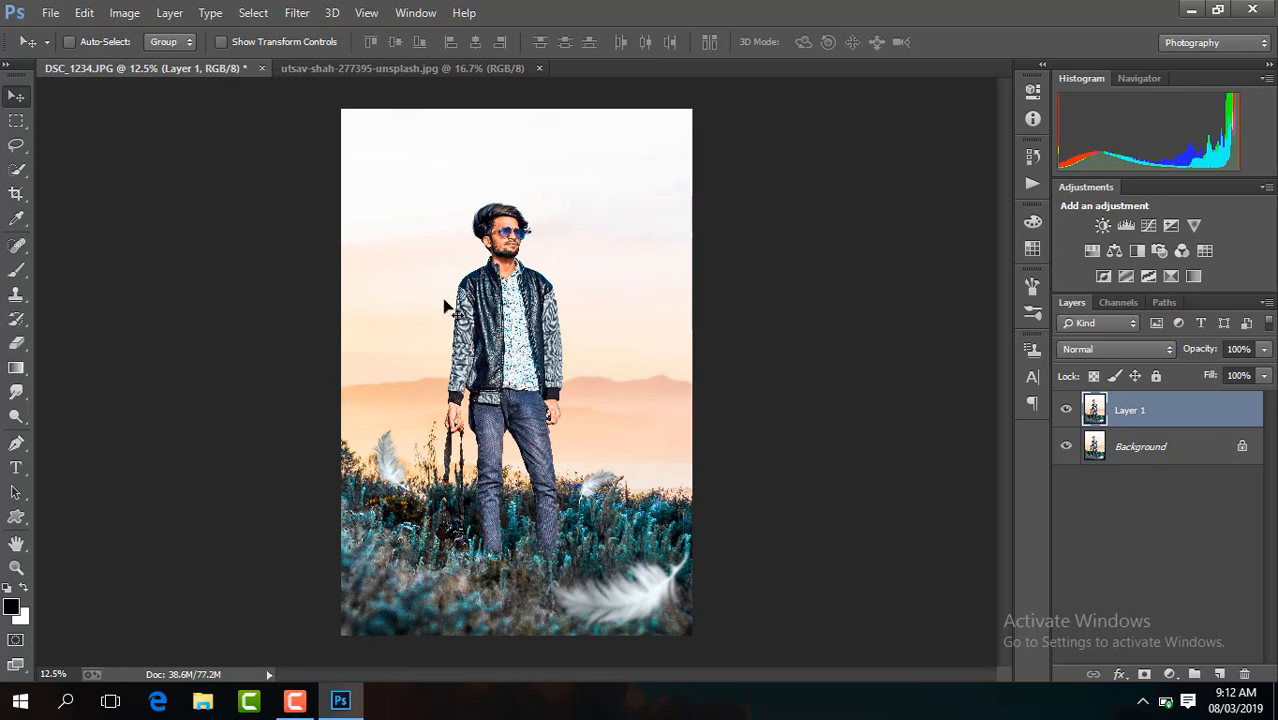
key(ctrl+plus)
key(ctrl+plus)
key(ctrl+plus)
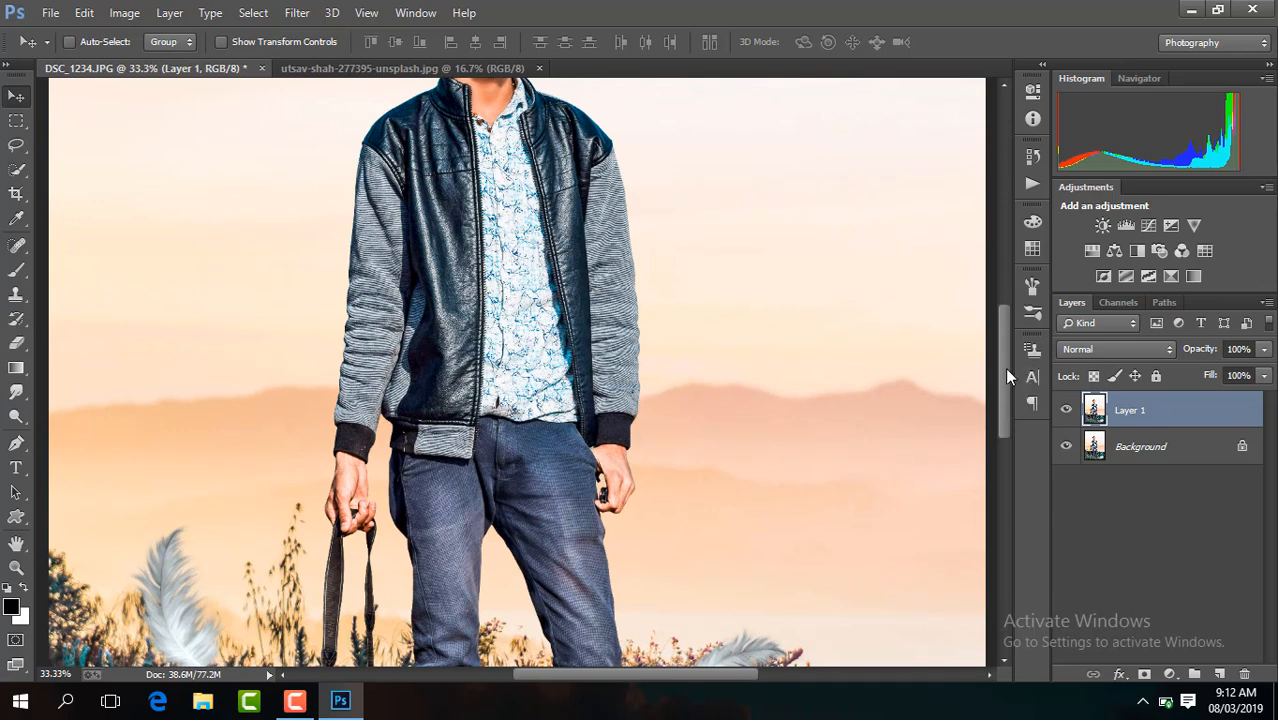
drag(1004, 367, 997, 272)
key(ctrl+plus)
key(ctrl+plus)
key(ctrl+minus)
key(ctrl+minus)
key(ctrl+minus)
key(ctrl+minus)
key(ctrl+minus)
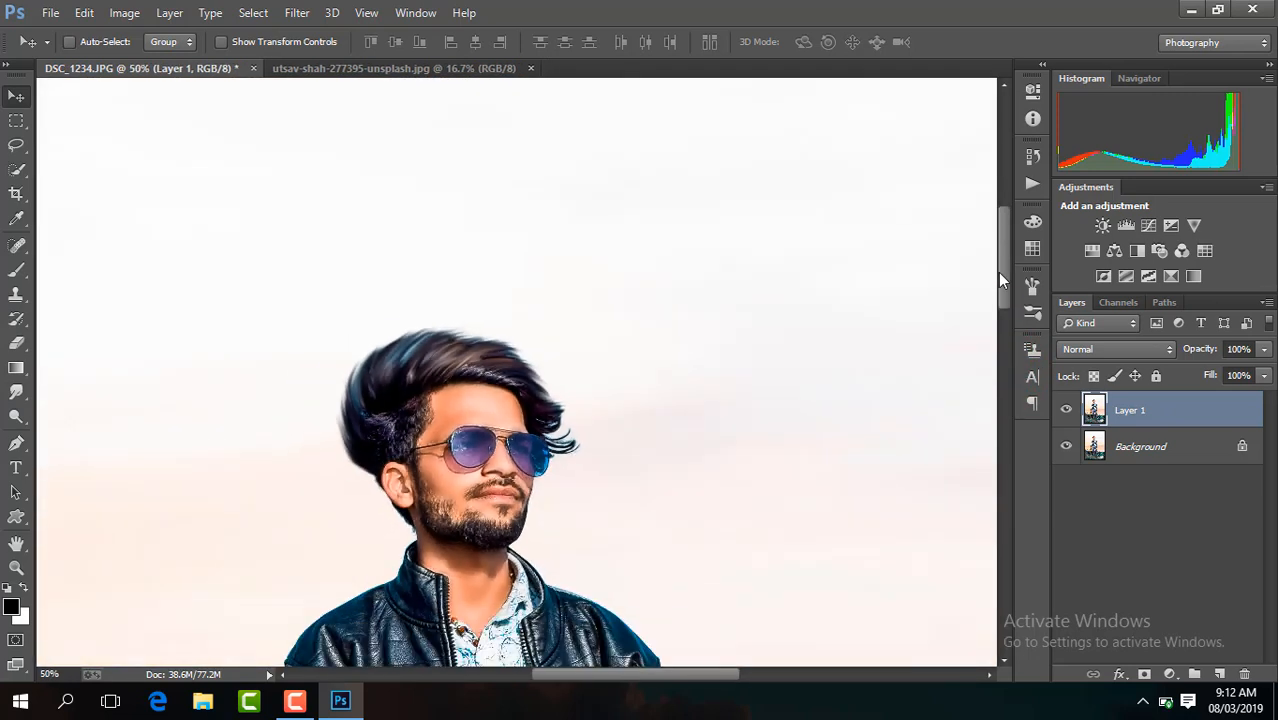
key(ctrl+minus)
key(ctrl+minus)
key(ctrl+minus)
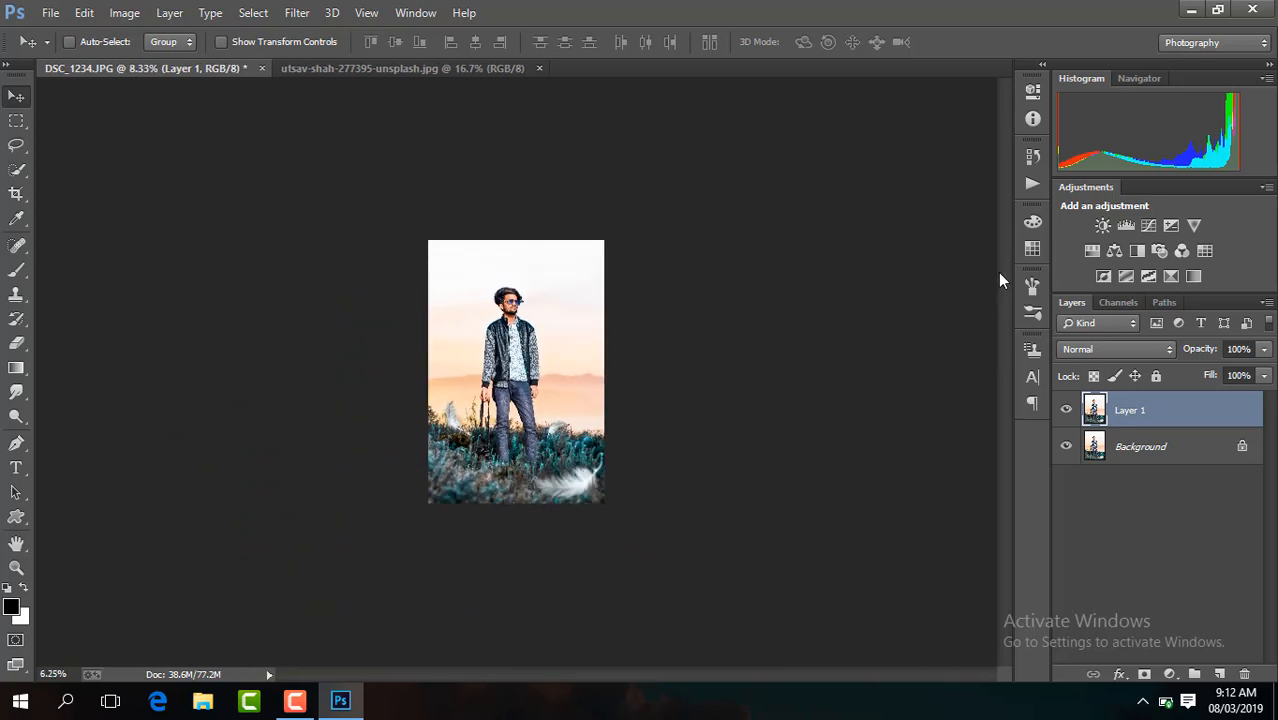
key(ctrl+plus)
key(ctrl+plus)
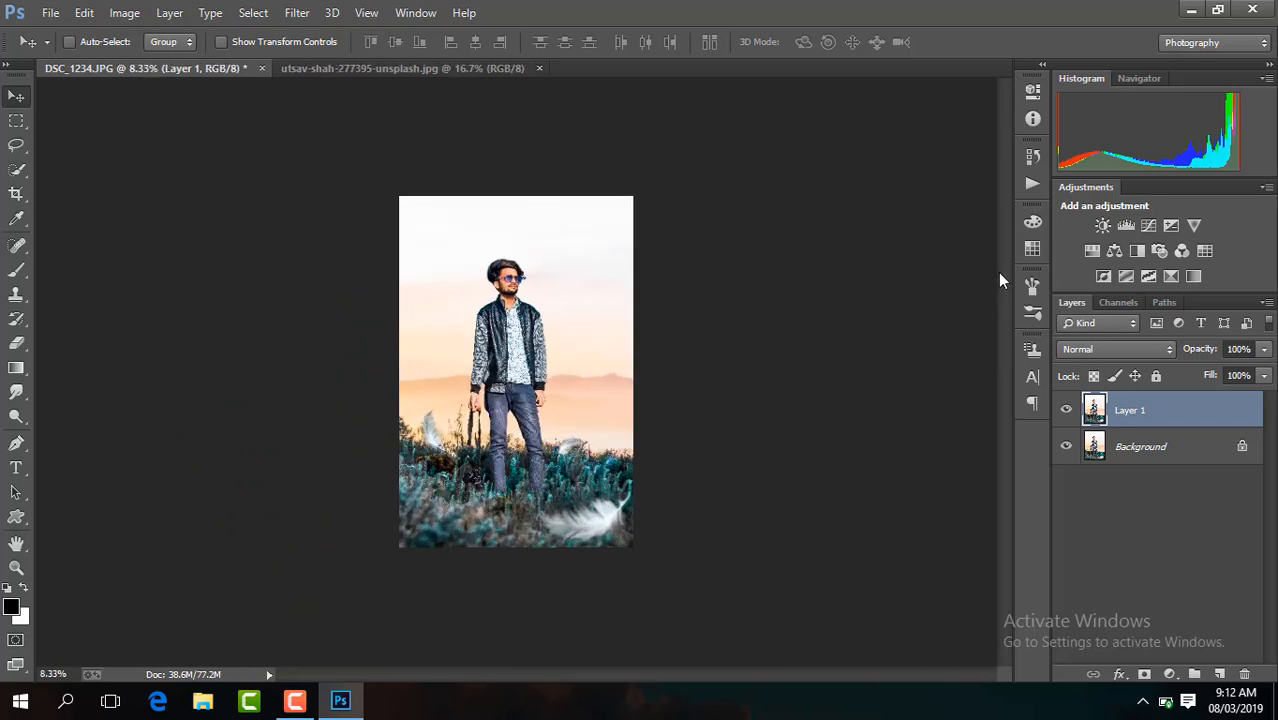
key(ctrl+plus)
click(296, 702)
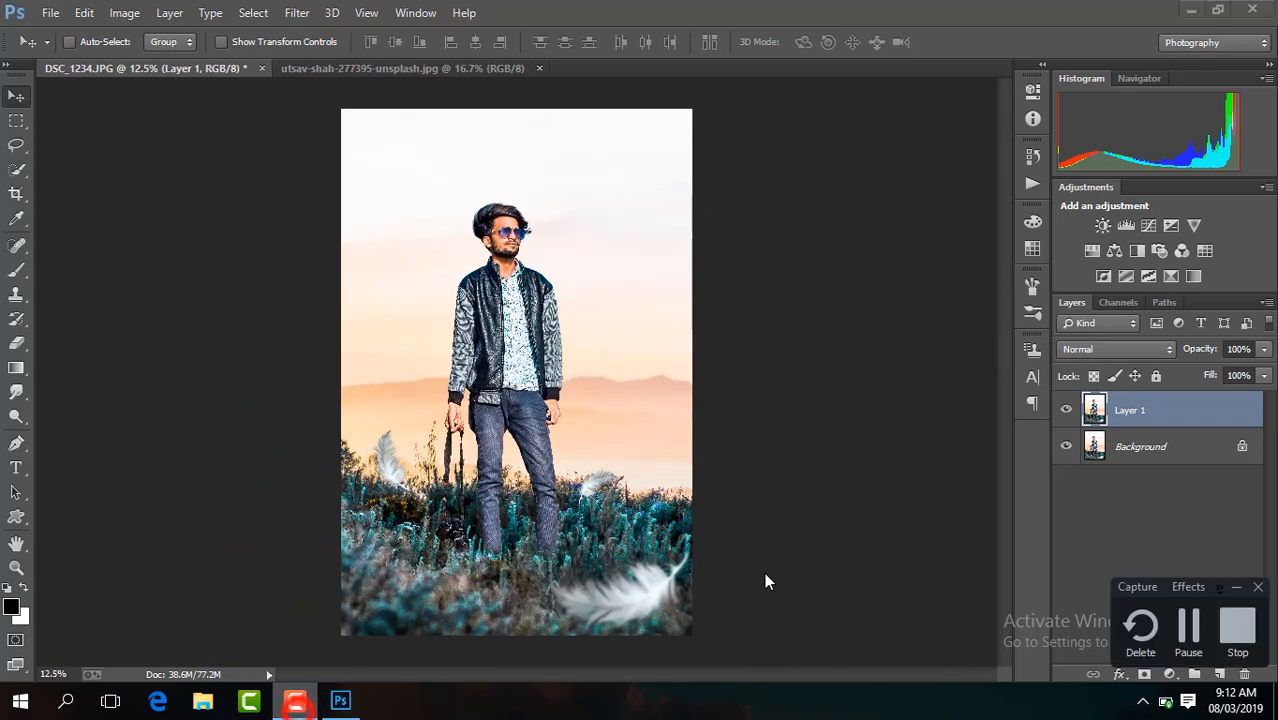